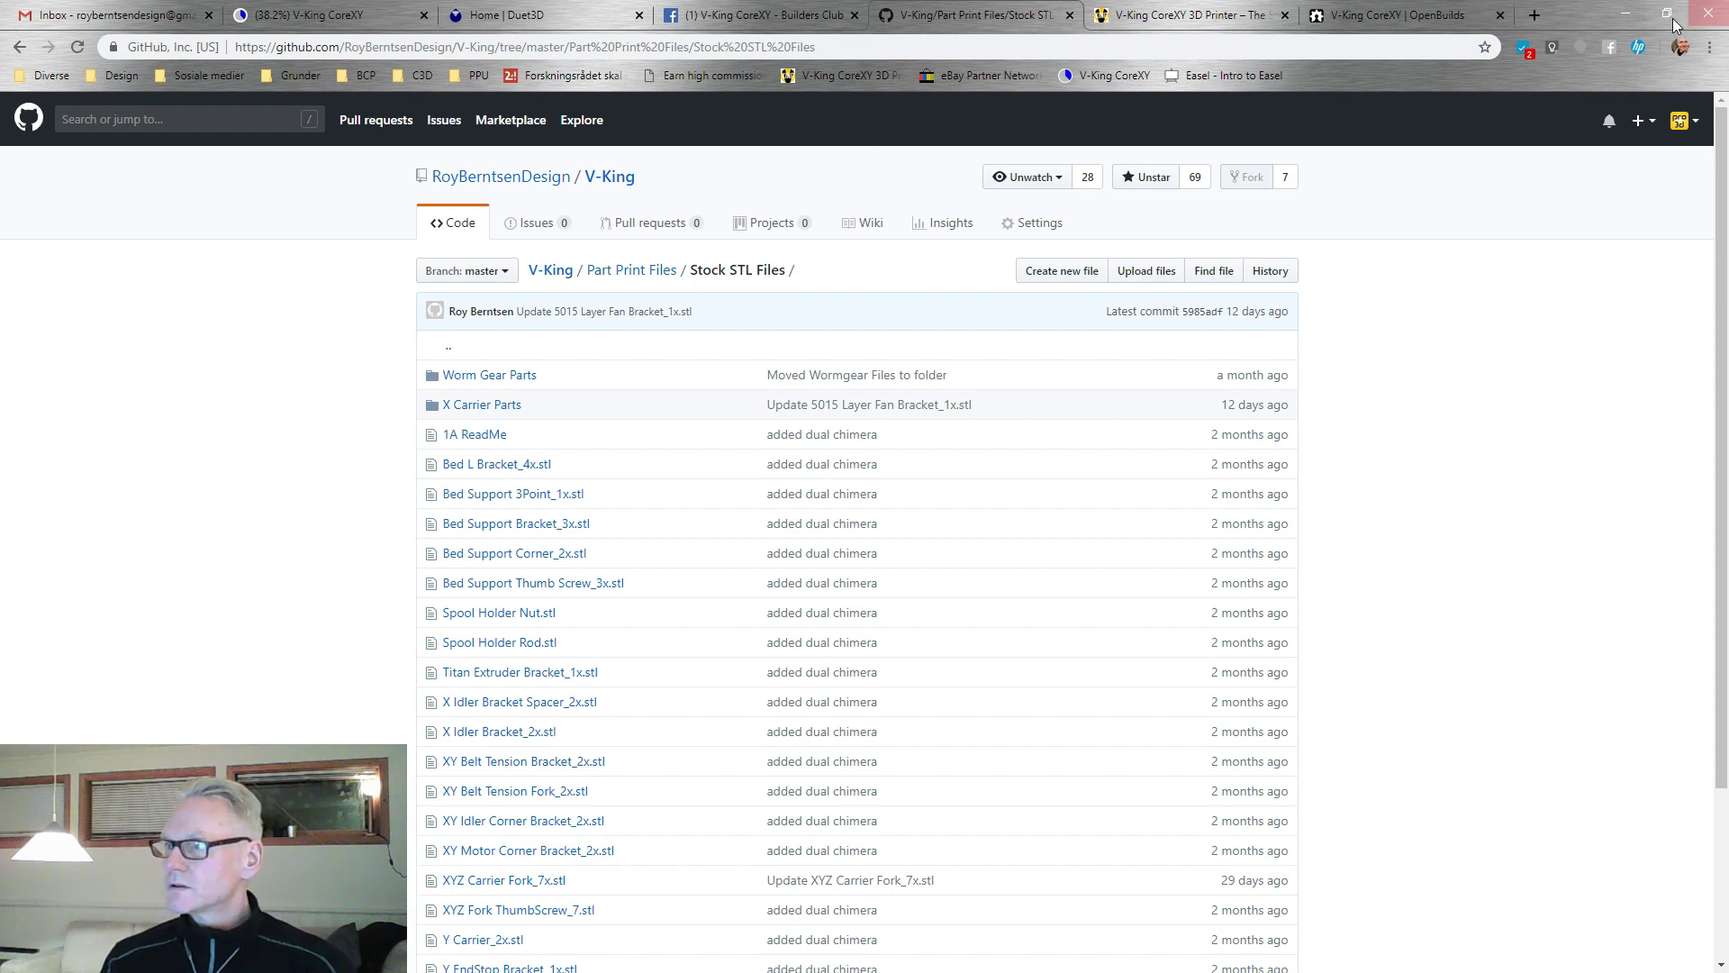
Load X Carrier_1x.stl from Stock STL Files > X Carrier Parts onto the build plate.
left_click(1628, 18)
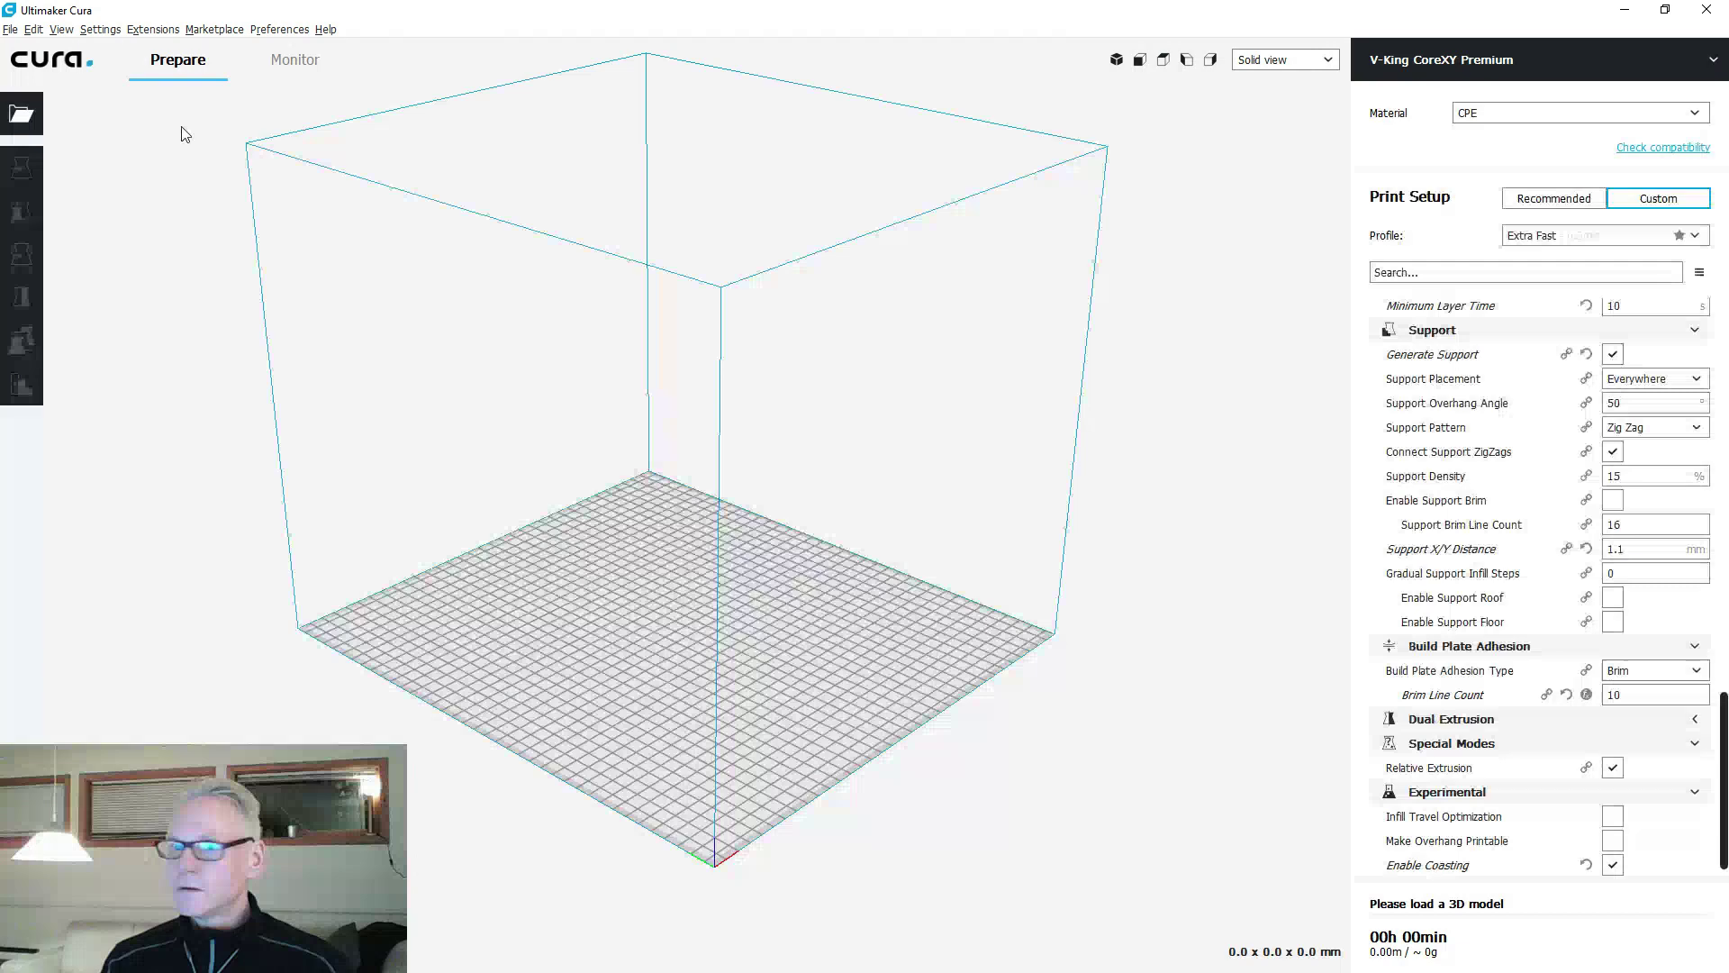
left_click(25, 113)
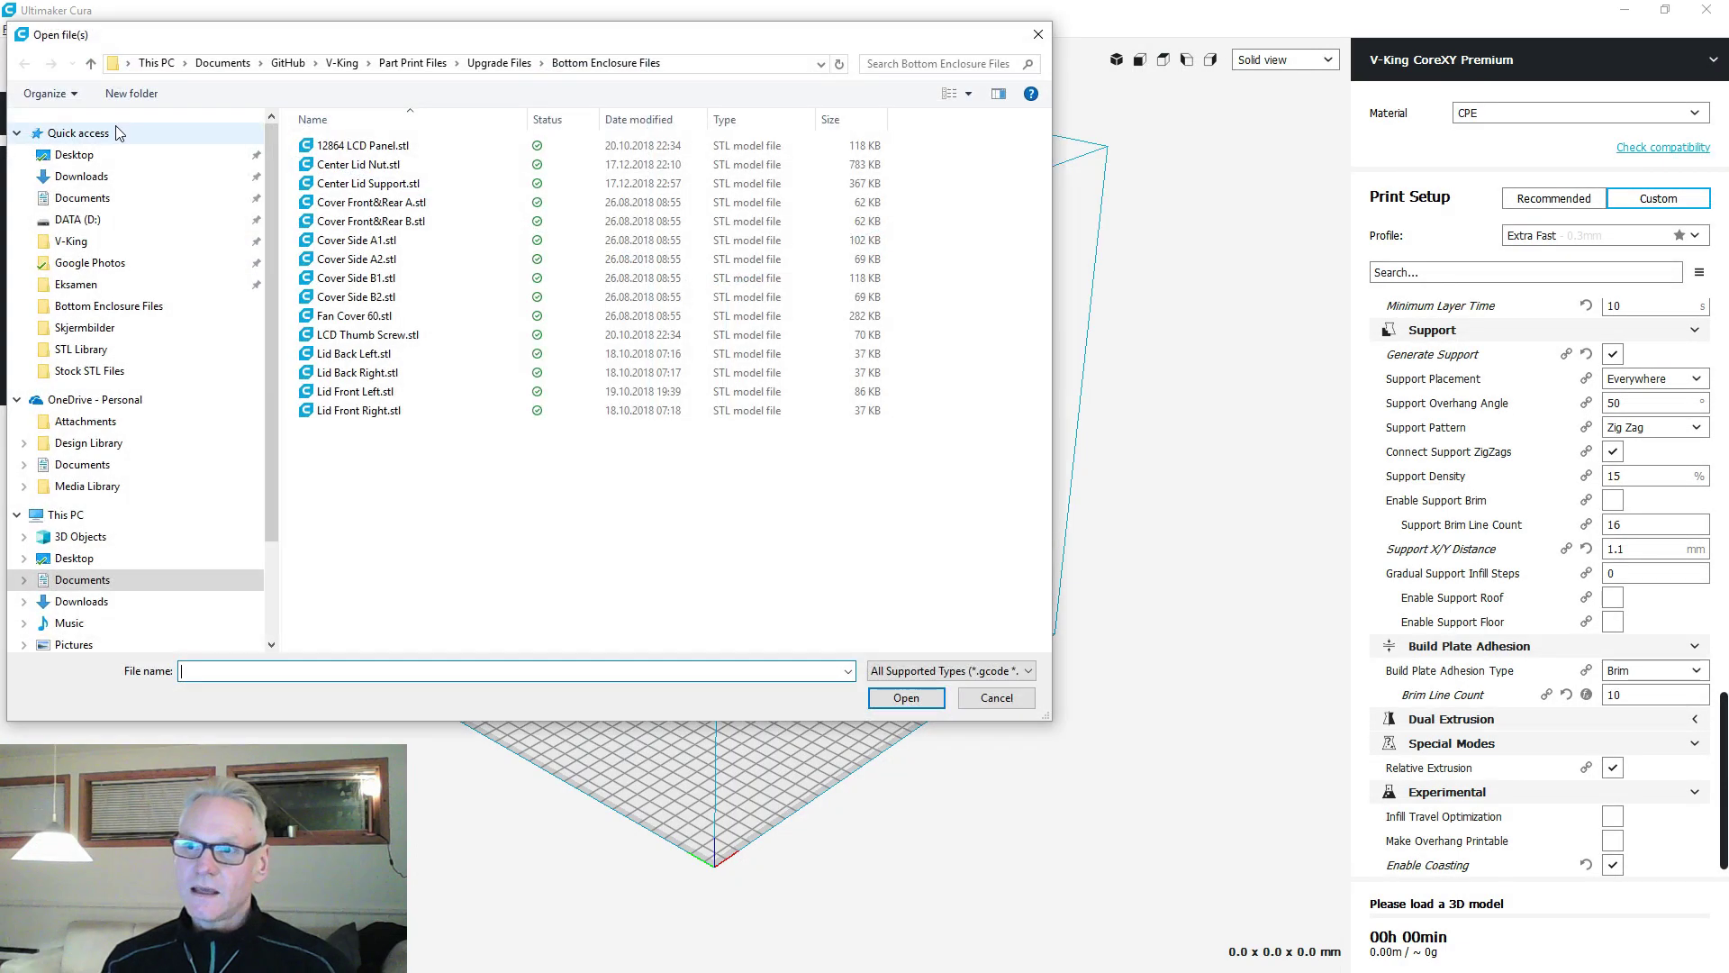
left_click(418, 63)
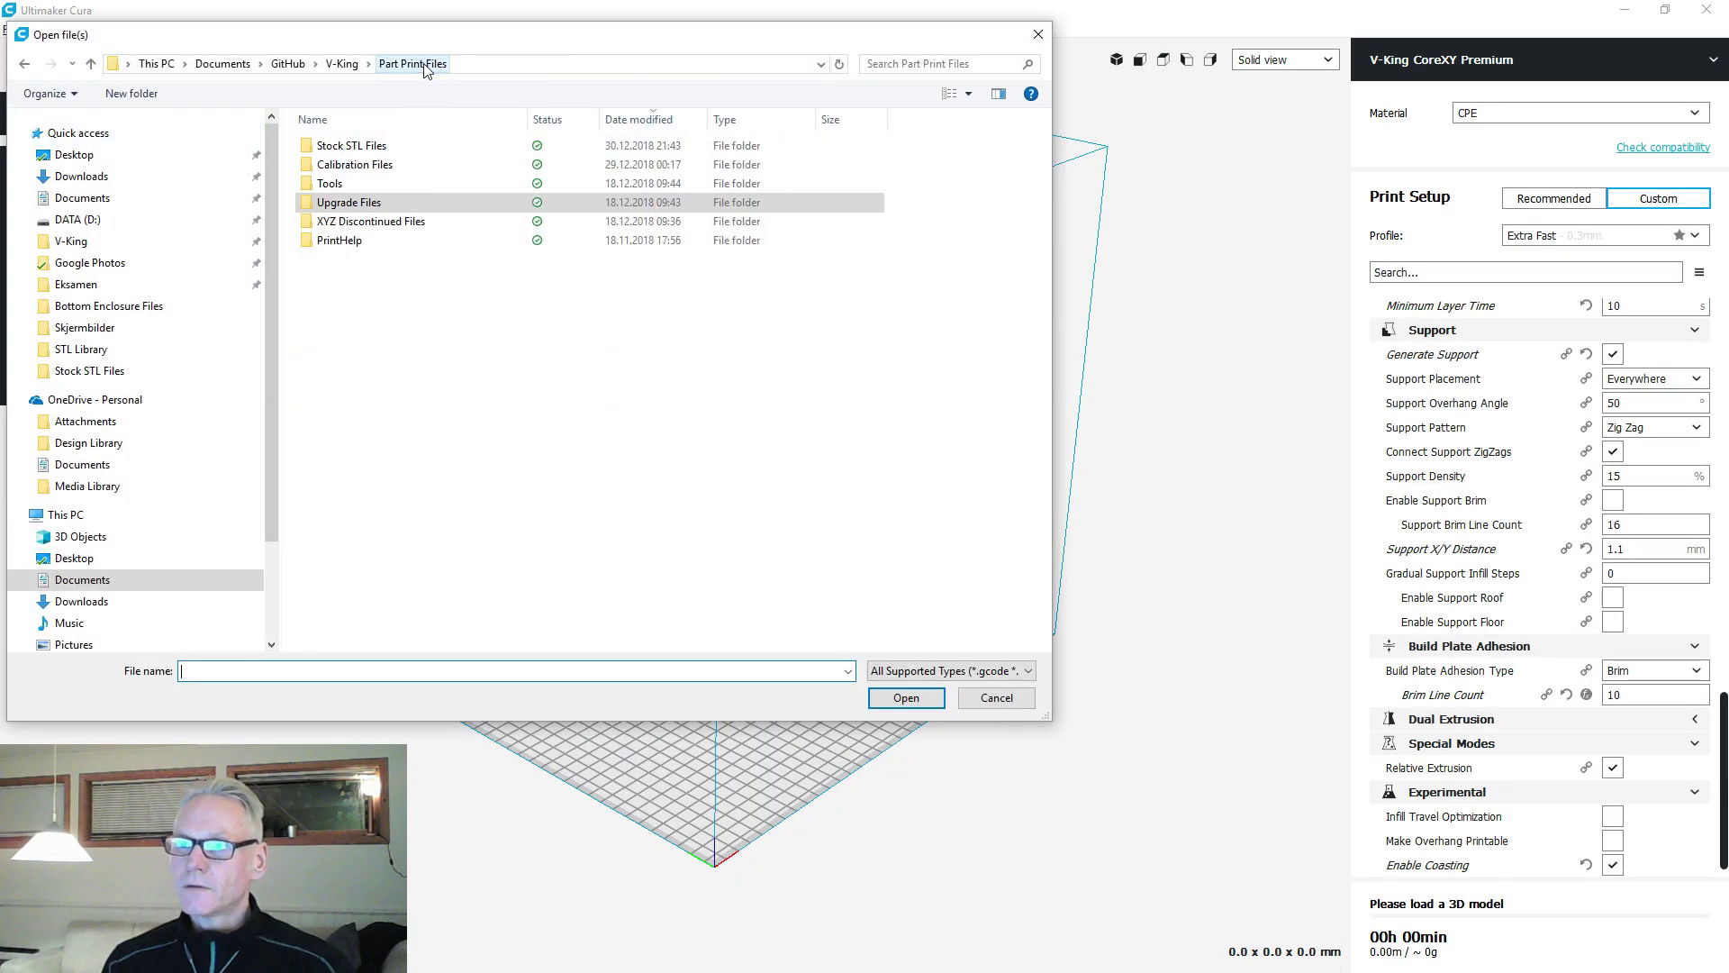
left_click(373, 149)
double_click(373, 148)
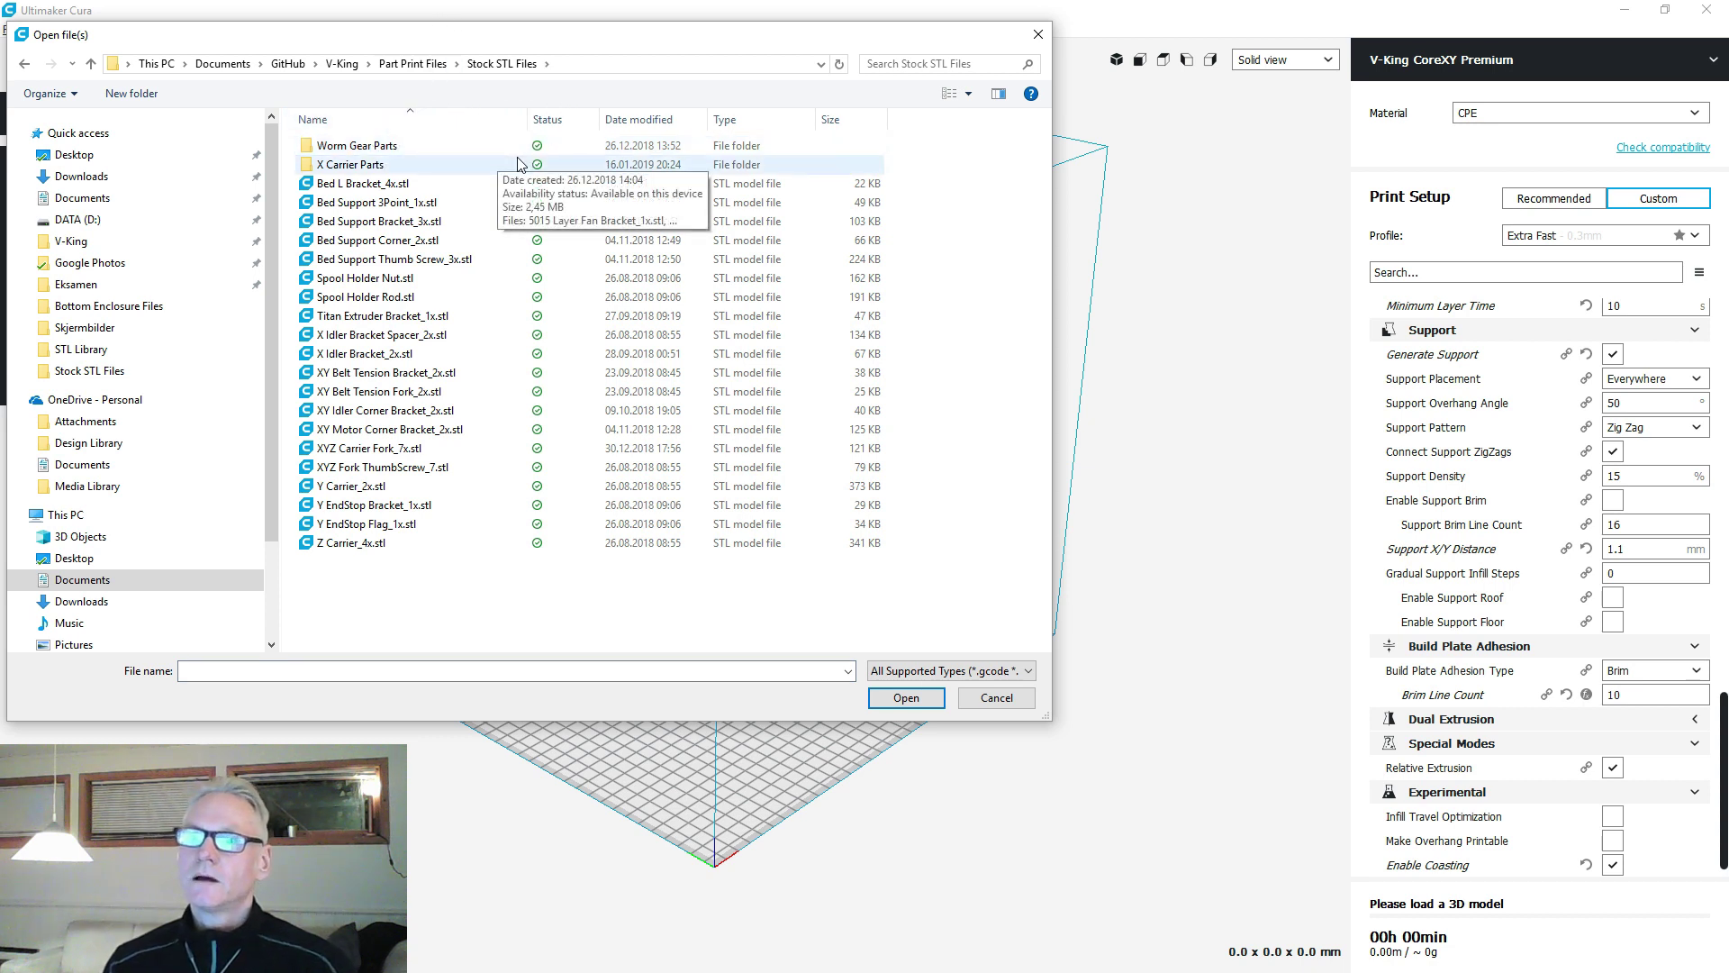
left_click(362, 168)
double_click(361, 167)
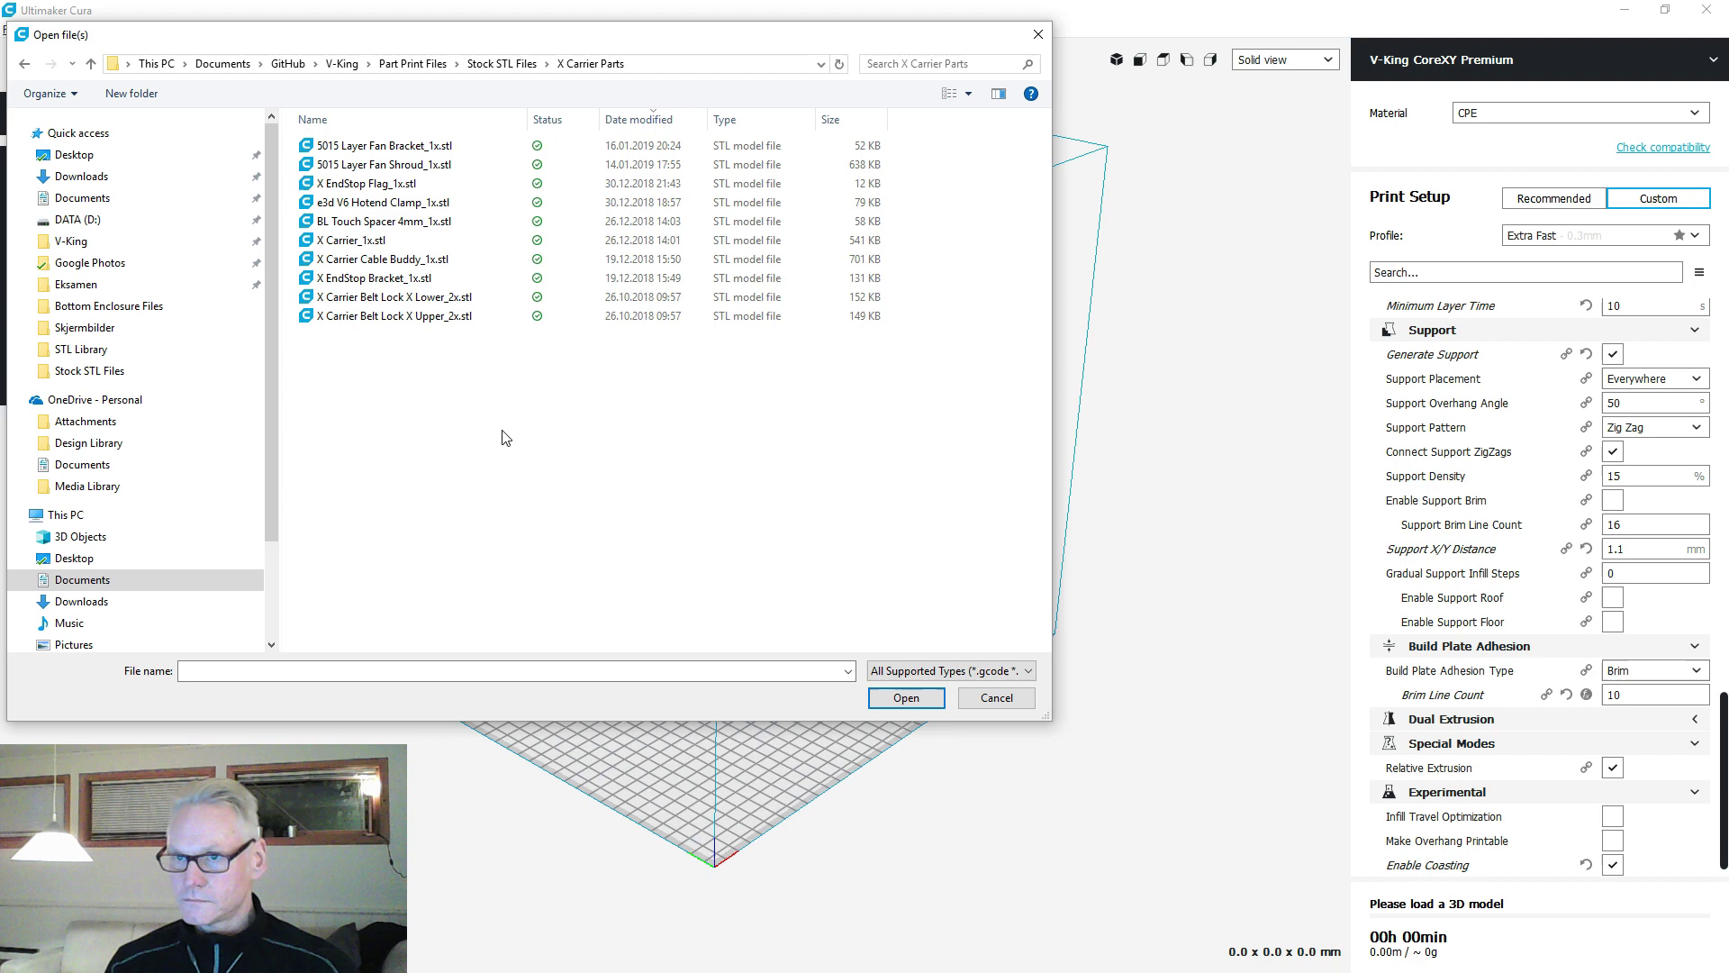
double_click(353, 241)
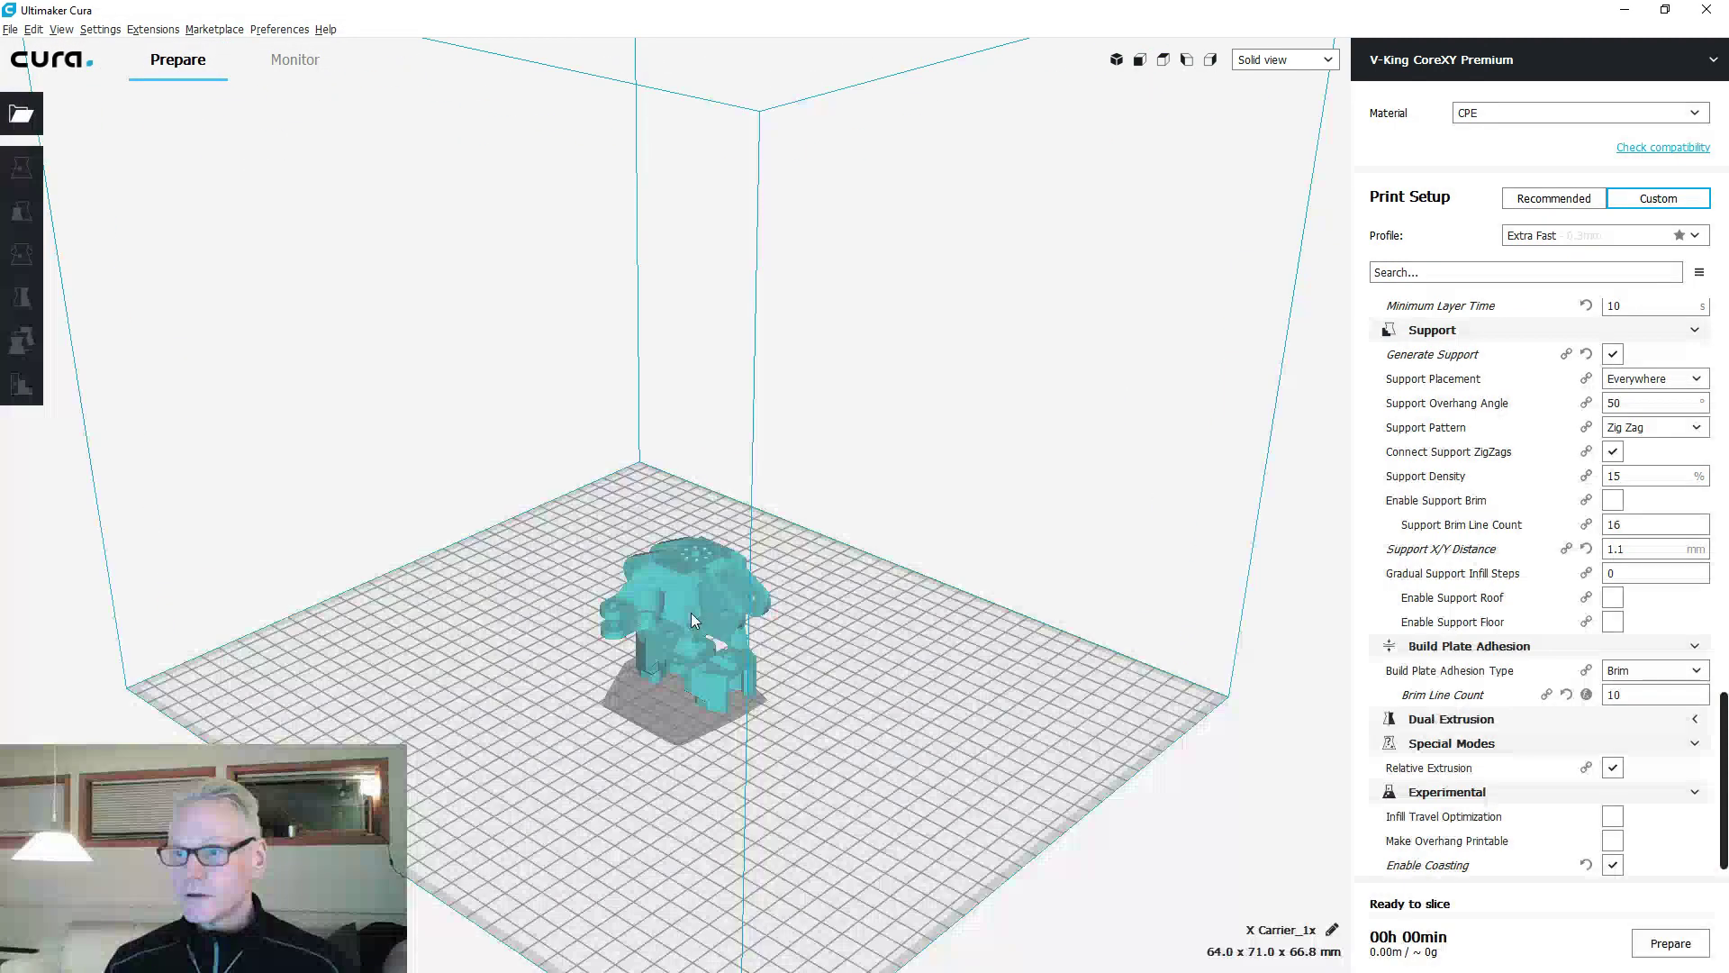
Rotate the X Carrier -150° into its print orientation.
scroll(733, 675, "up", 10)
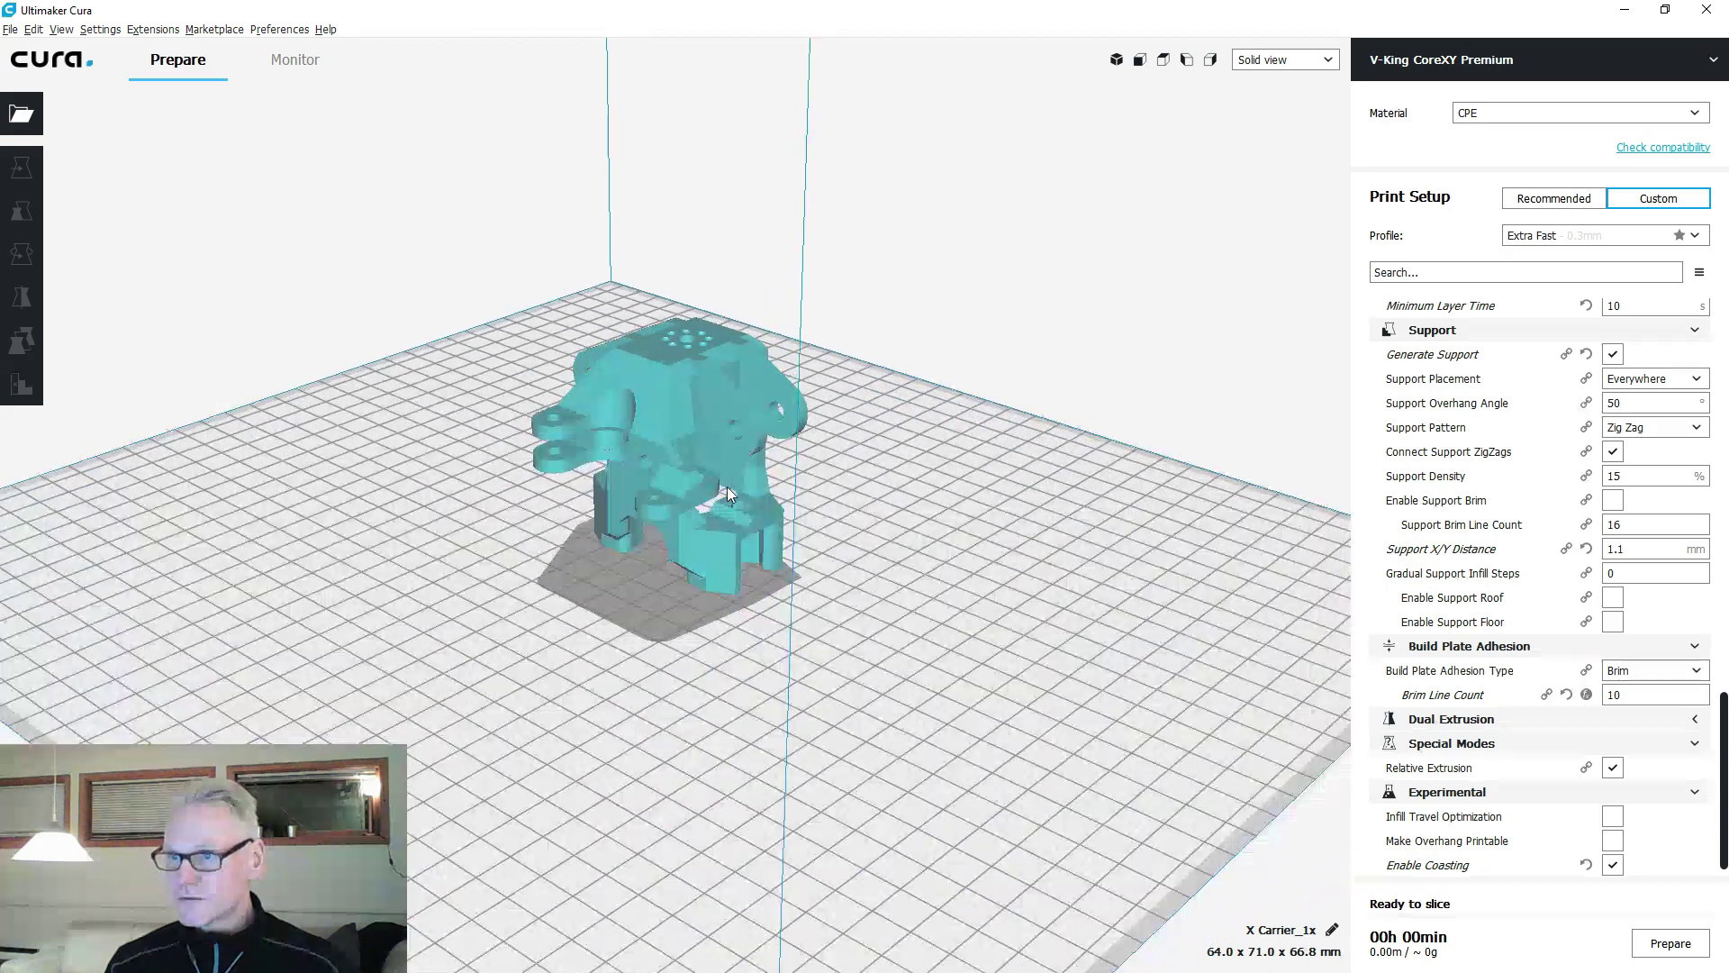
left_click(700, 408)
key("r")
right_click_drag(462, 436, 653, 374)
left_click_drag(653, 374, 773, 566)
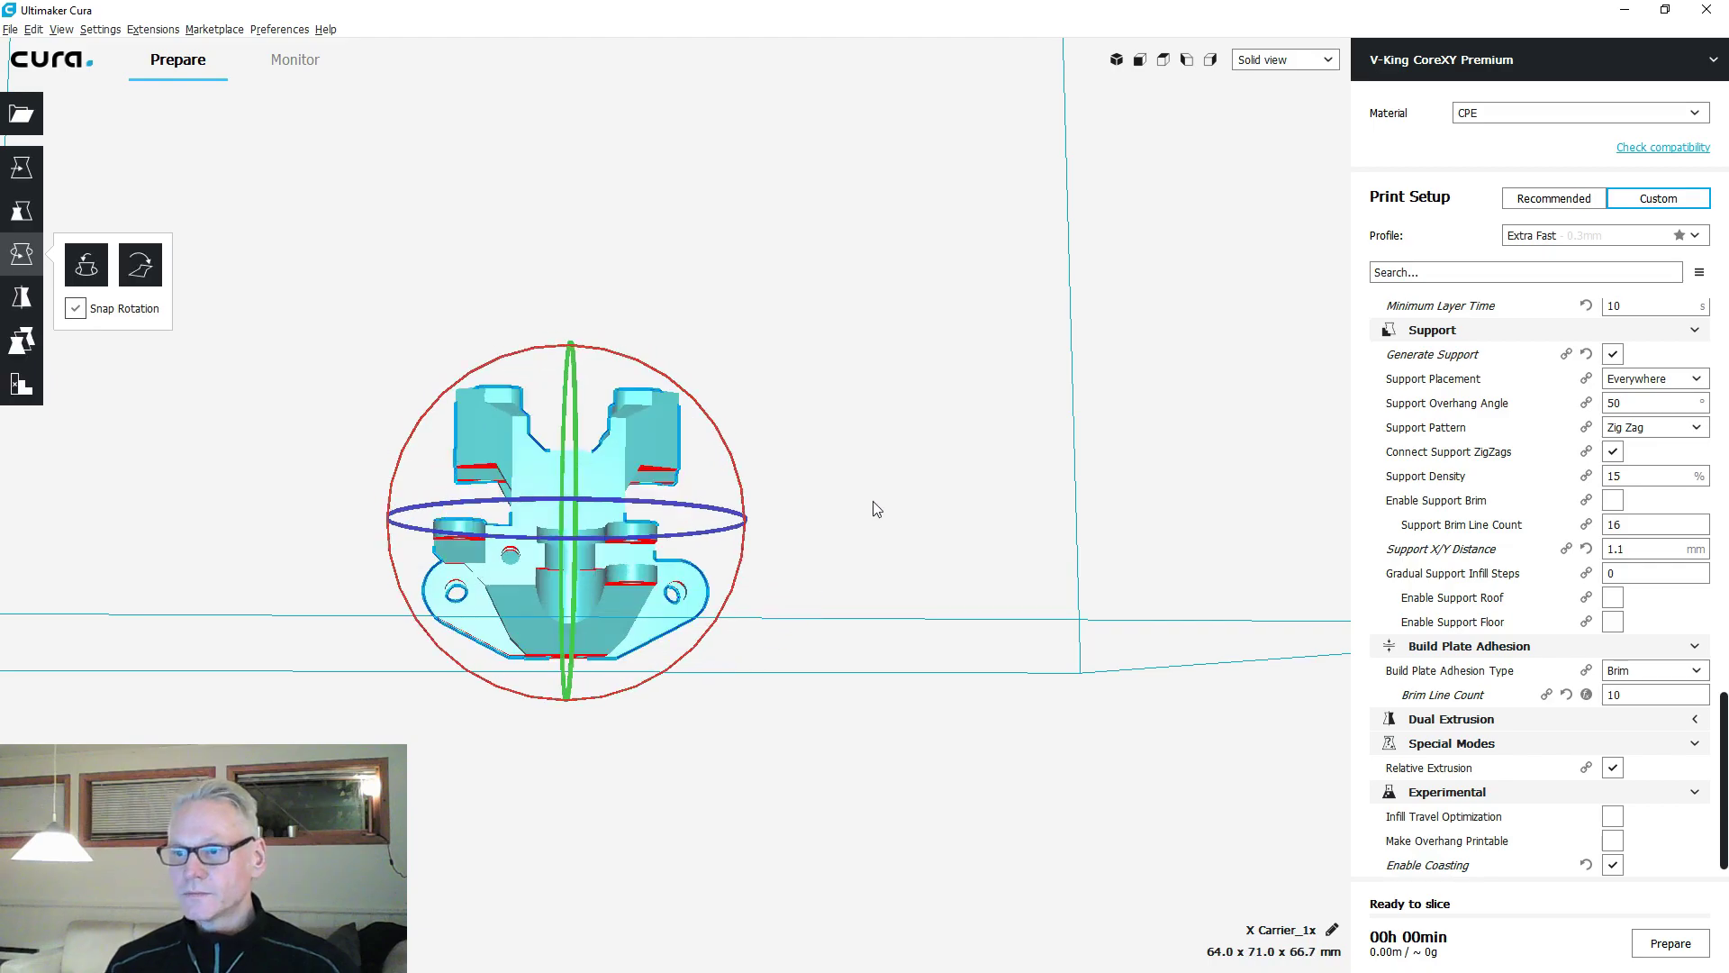
right_click_drag(873, 501, 231, 613)
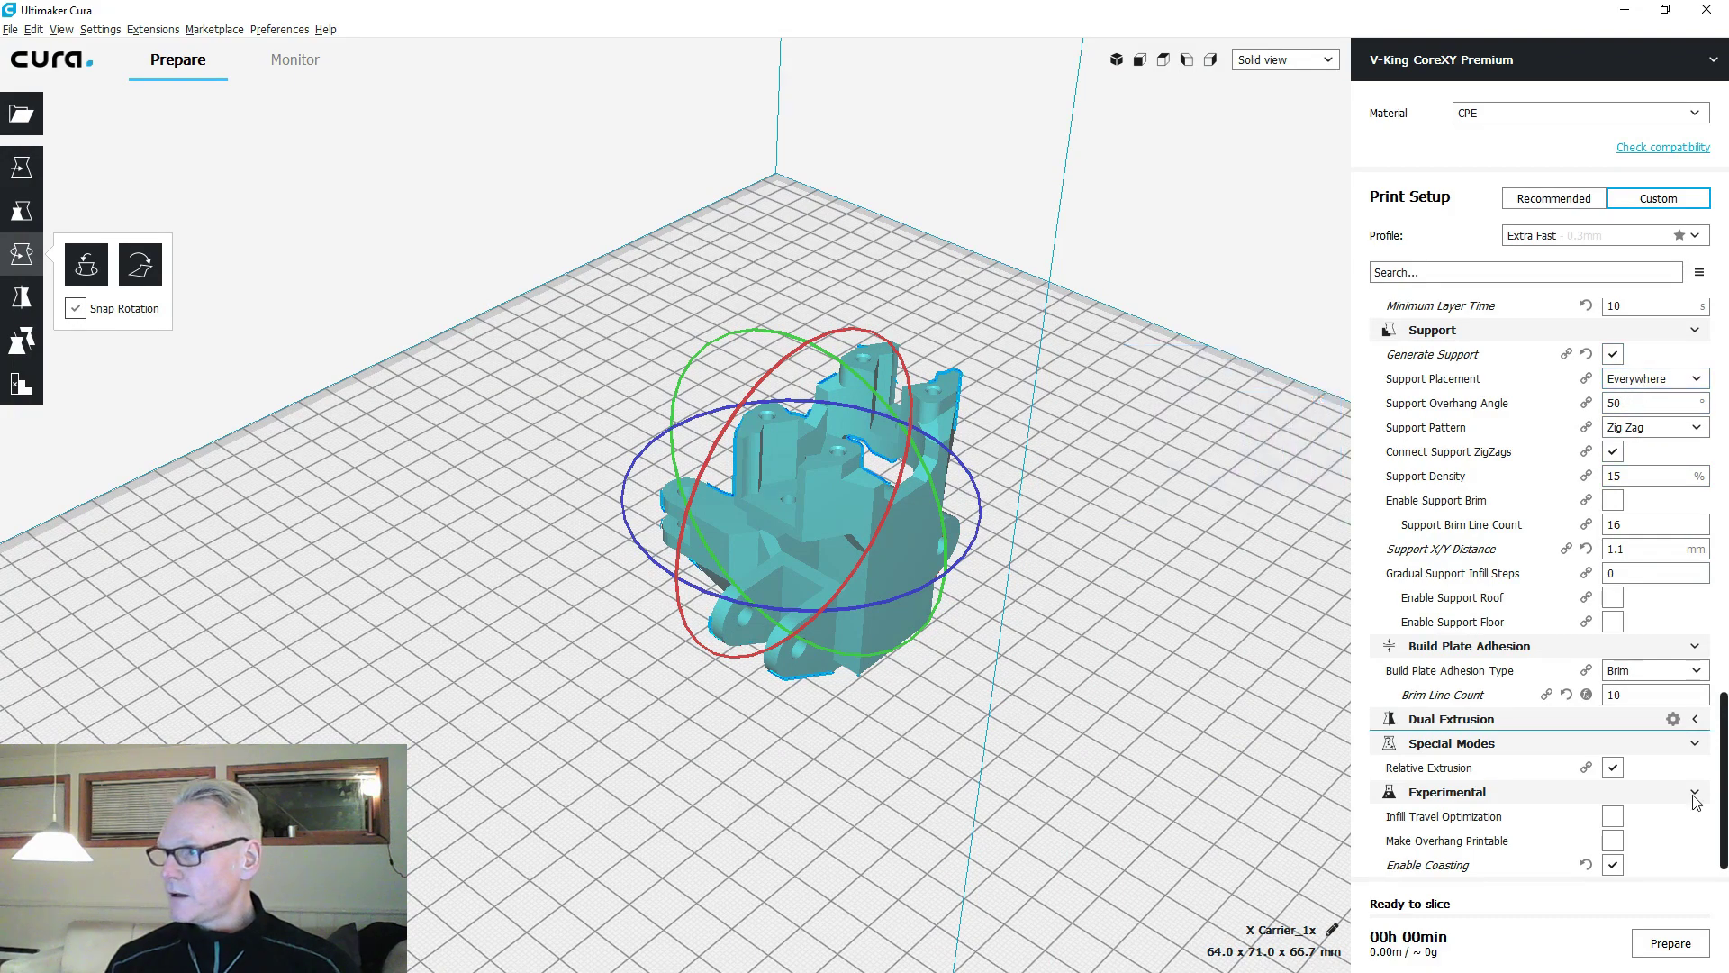
Switch to Layer view, hide travel moves, and orbit to inspect the sliced layers.
left_click(1322, 69)
left_click(1289, 109)
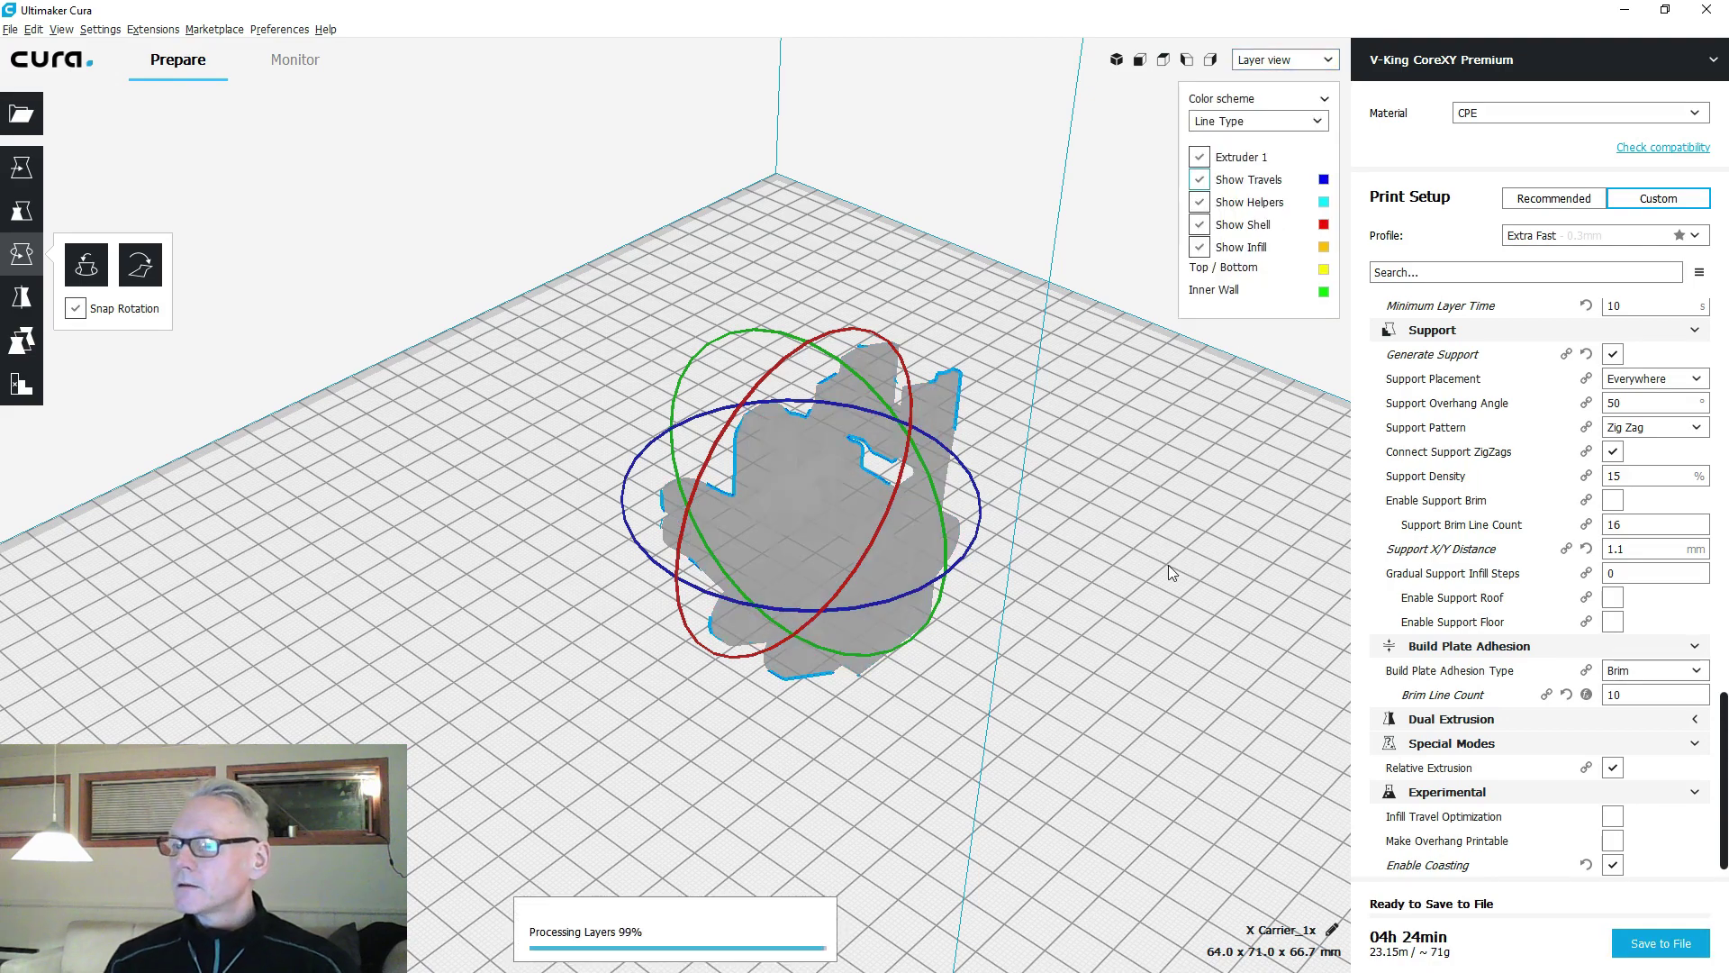
scroll(1031, 662, "up", 2)
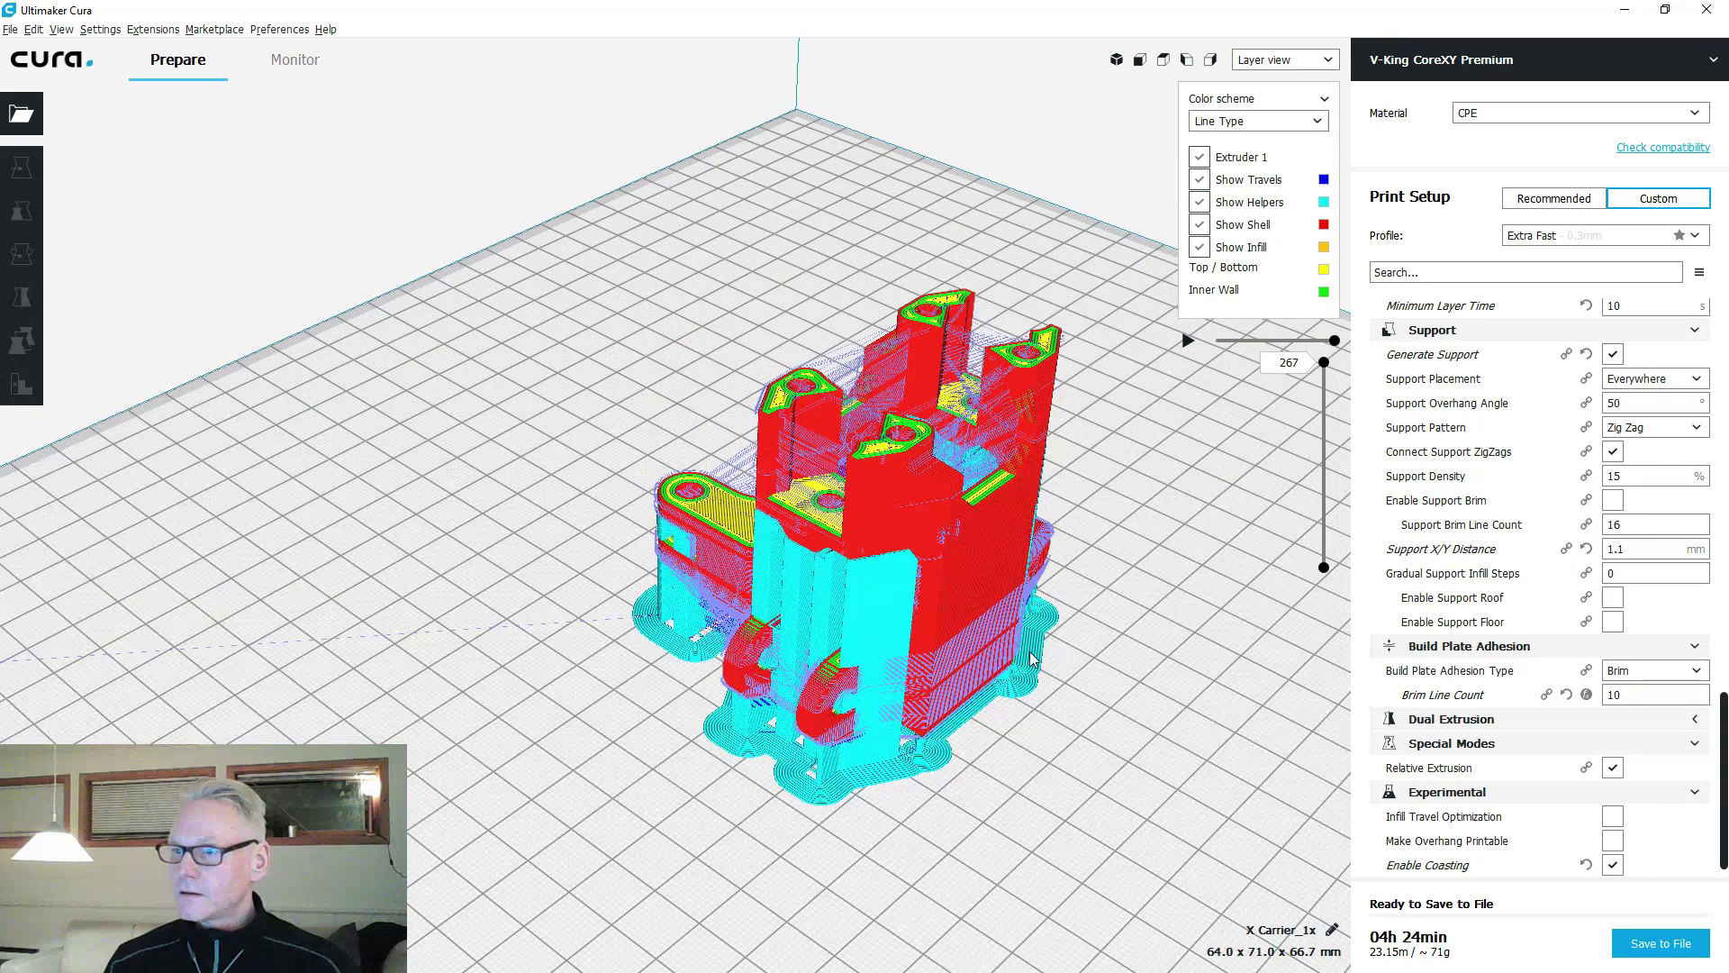
left_click(1201, 185)
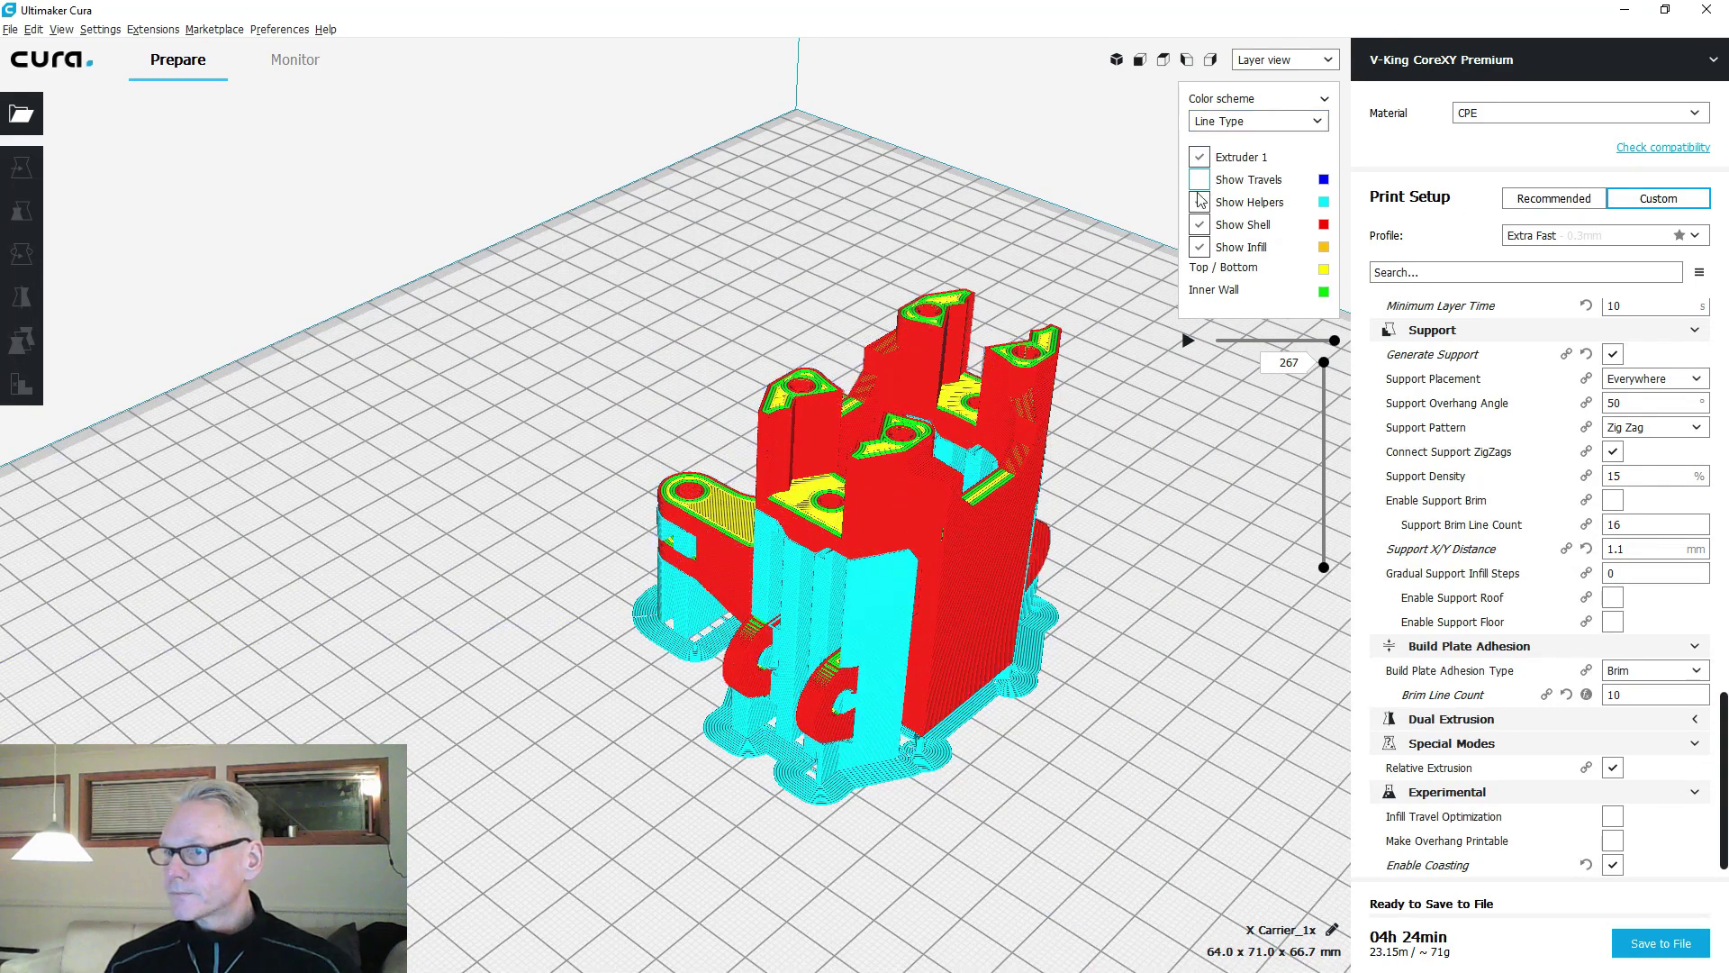
right_click_drag(1122, 537, 749, 483)
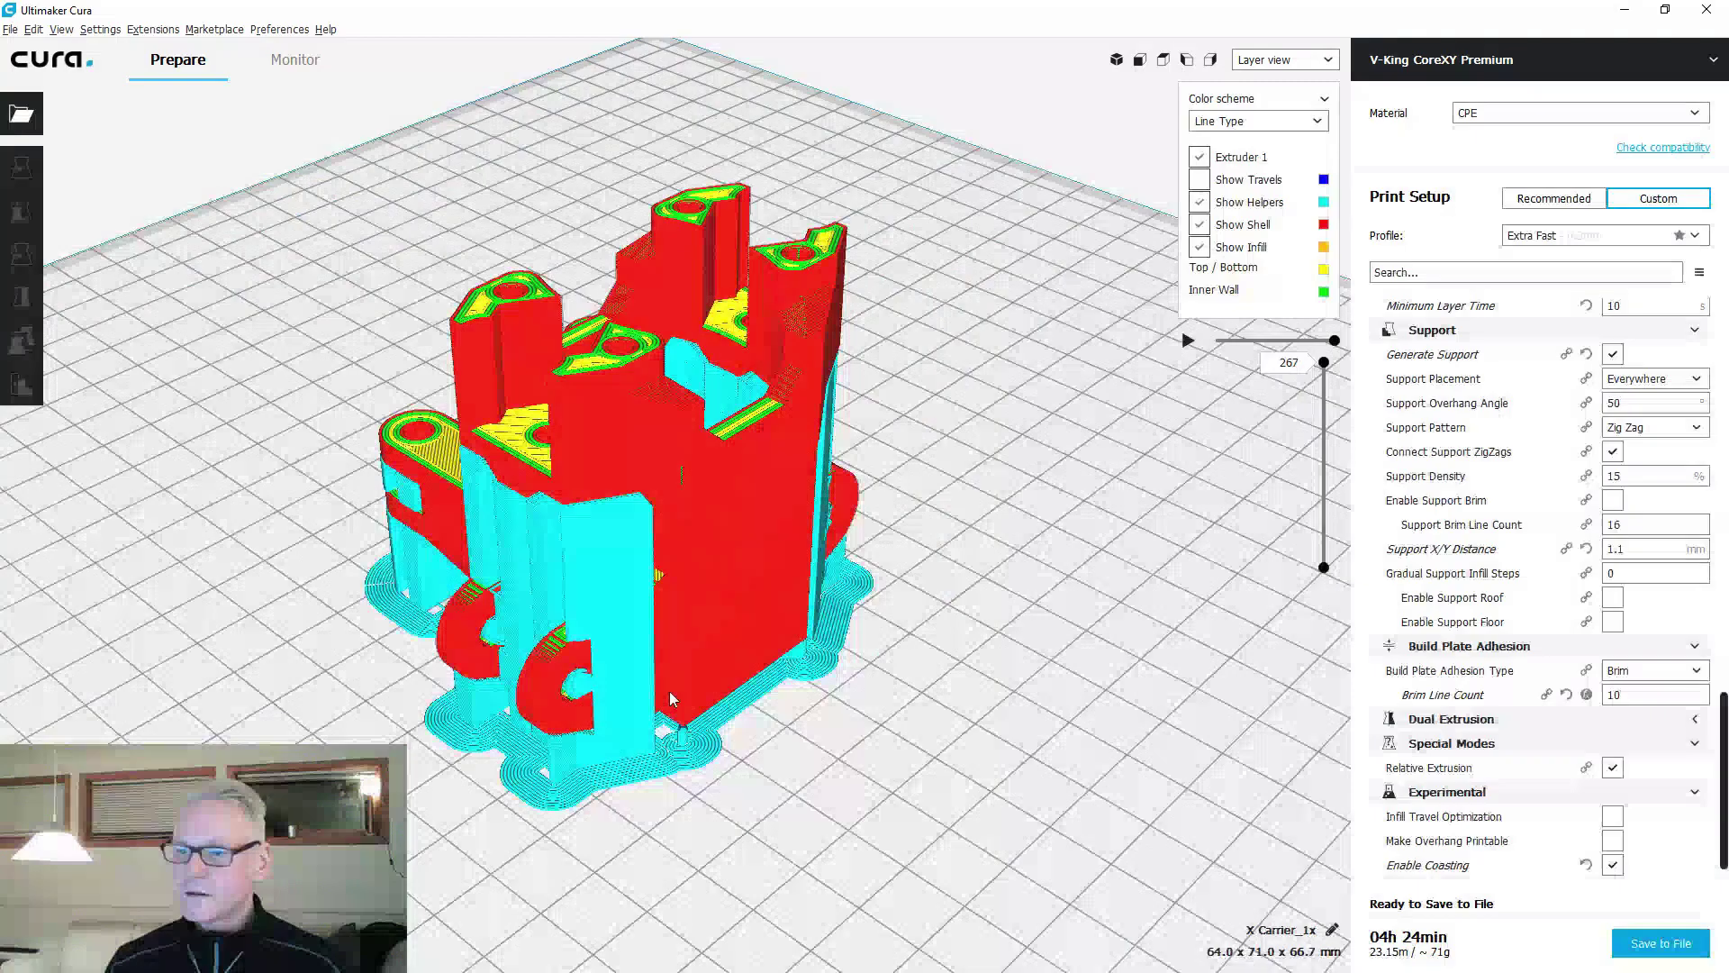
right_click_drag(668, 690, 694, 795)
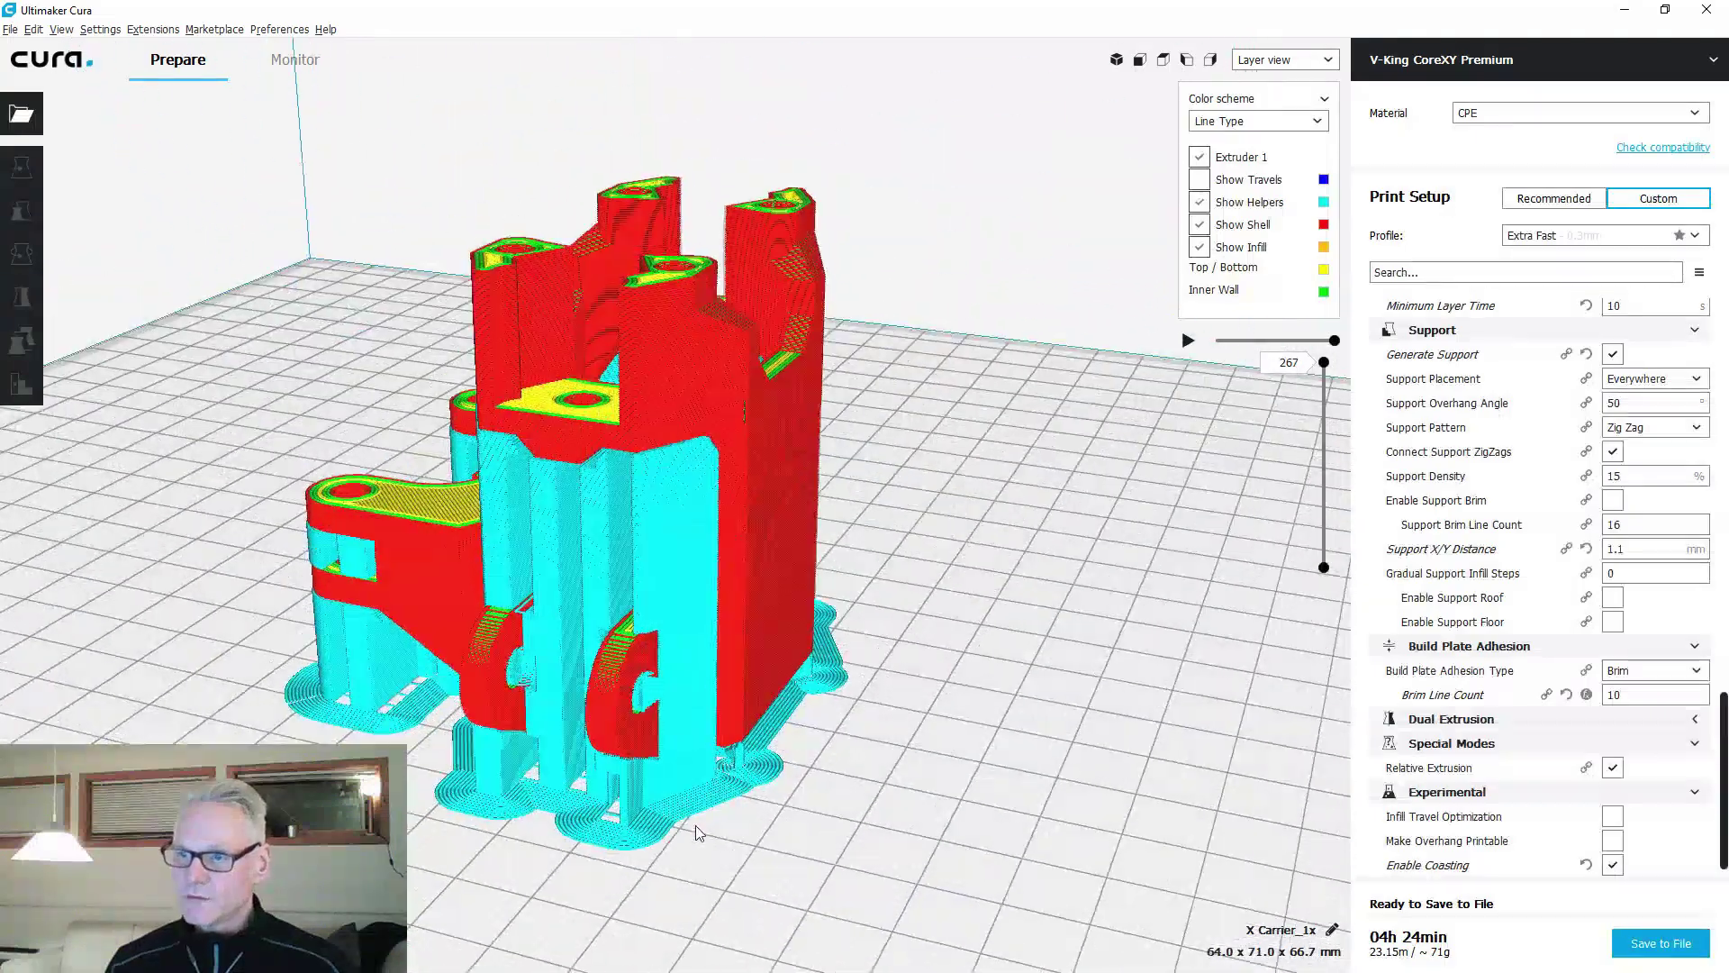
scroll(693, 795, "up", 3)
scroll(694, 794, "down", 5)
Clear the plate and load the nine other X Carrier Parts files, excluding X Carrier_1x.stl.
key("ctrl+d")
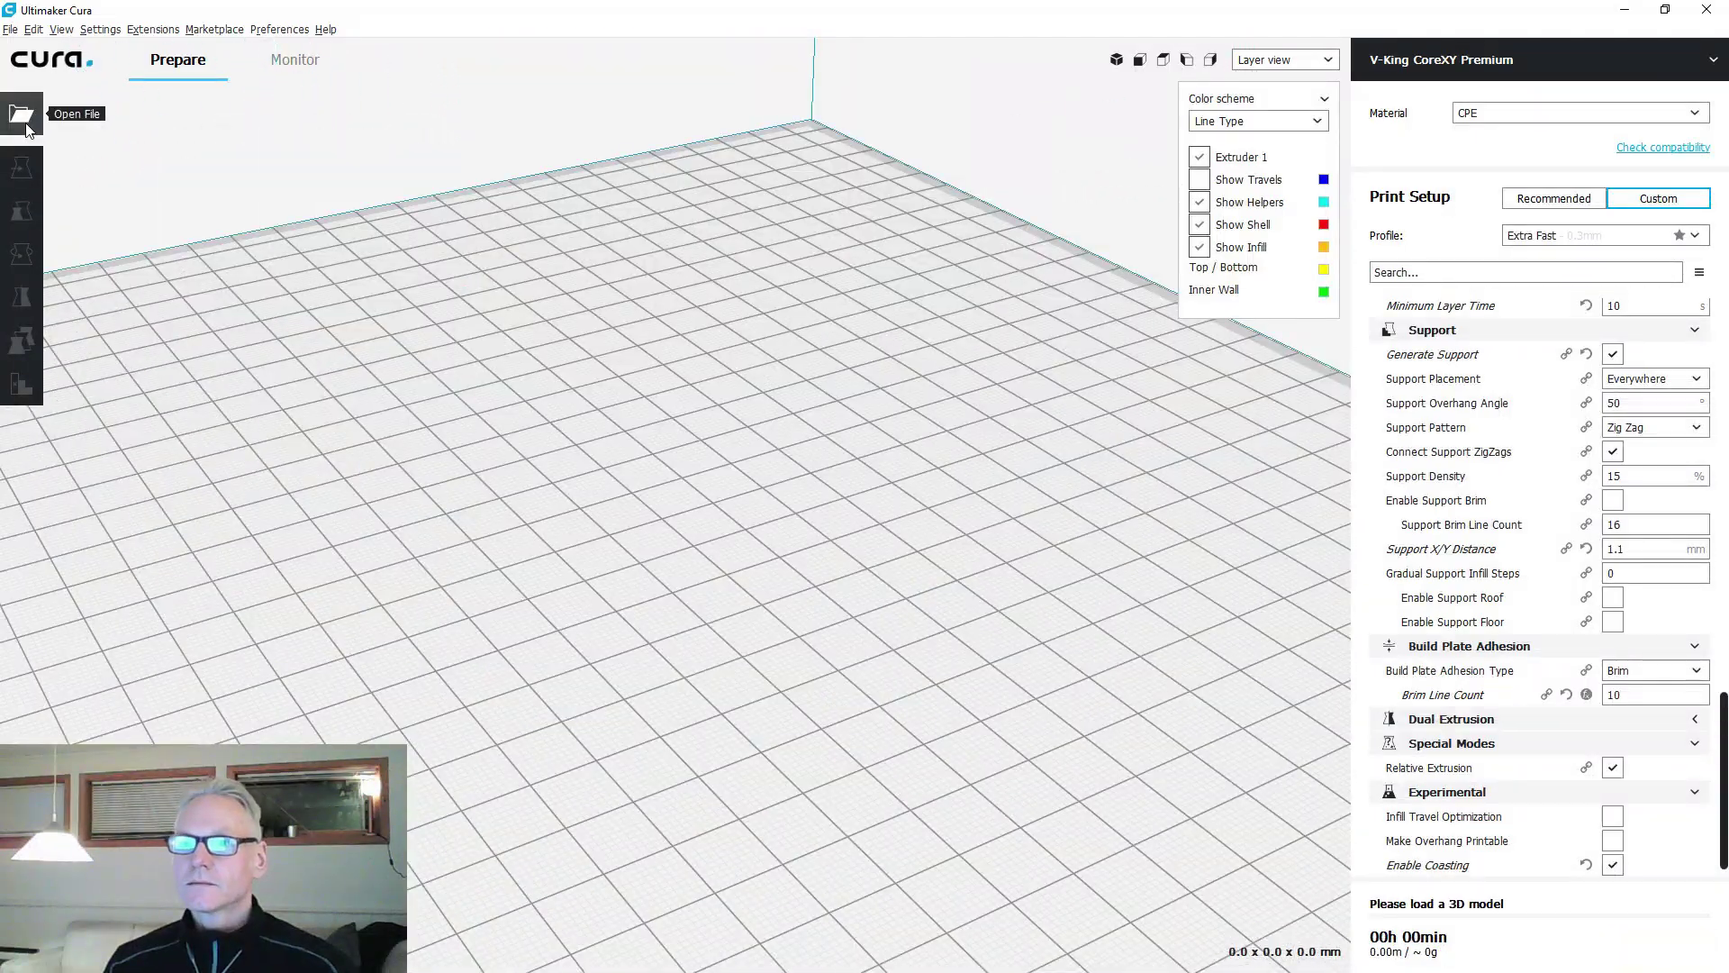
left_click(22, 115)
left_click_drag(531, 401, 364, 126)
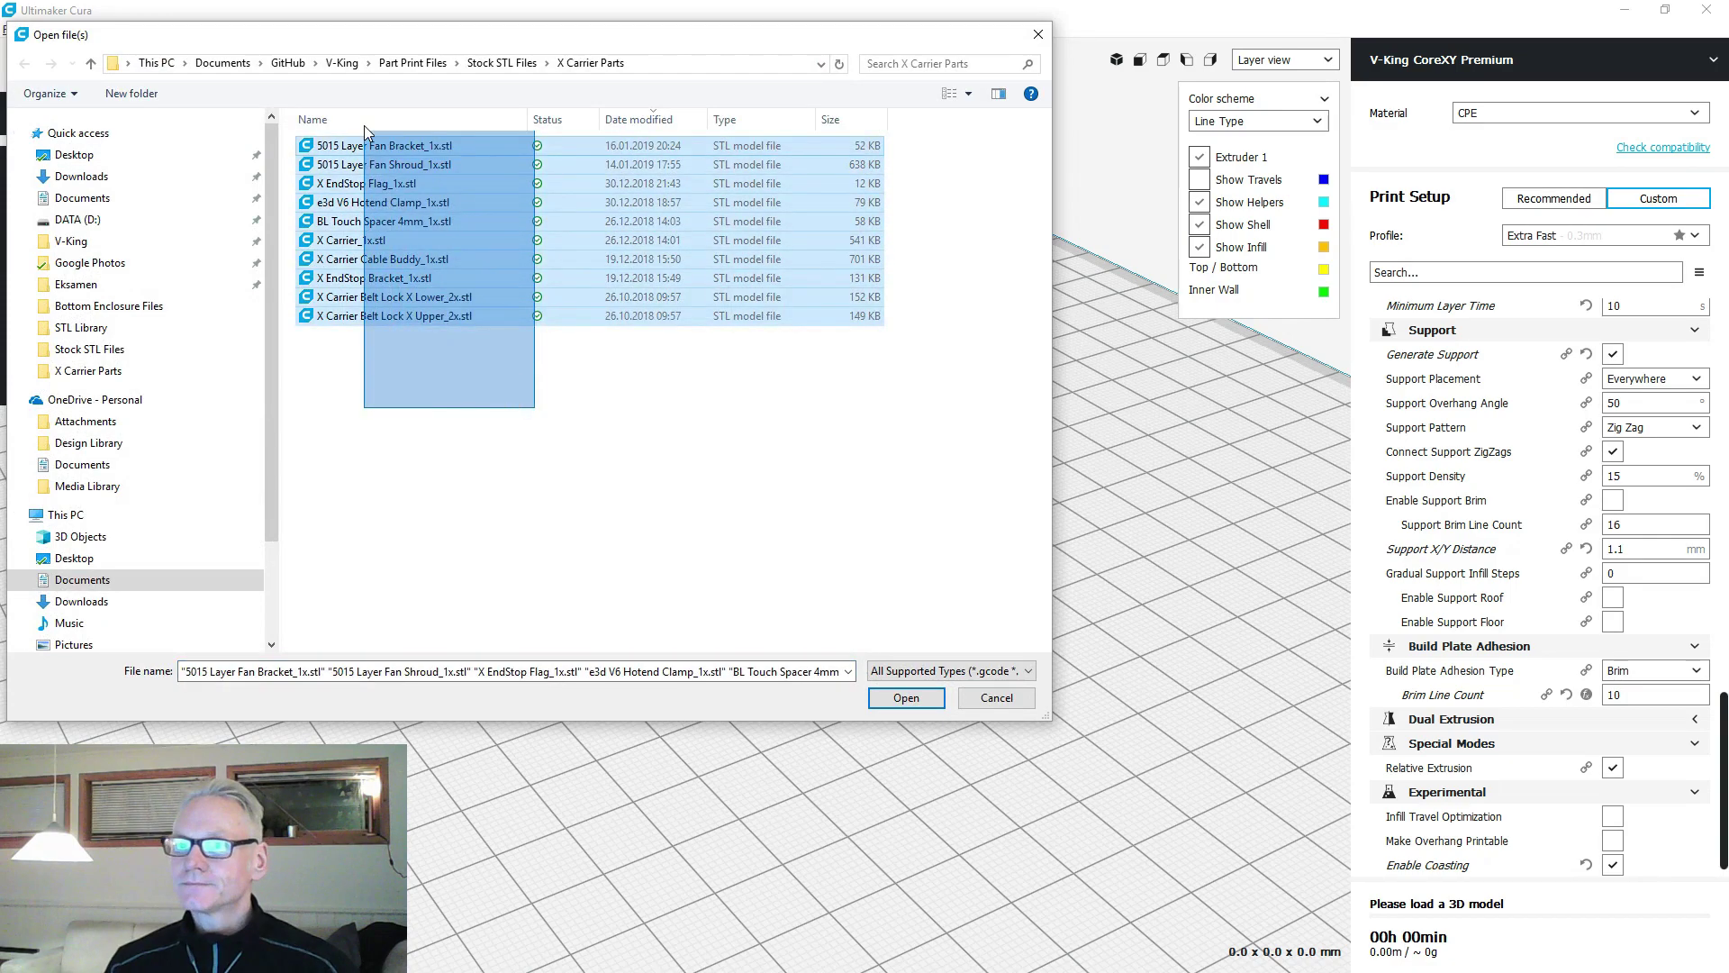
left_click(388, 241, "ctrl")
left_click(920, 699)
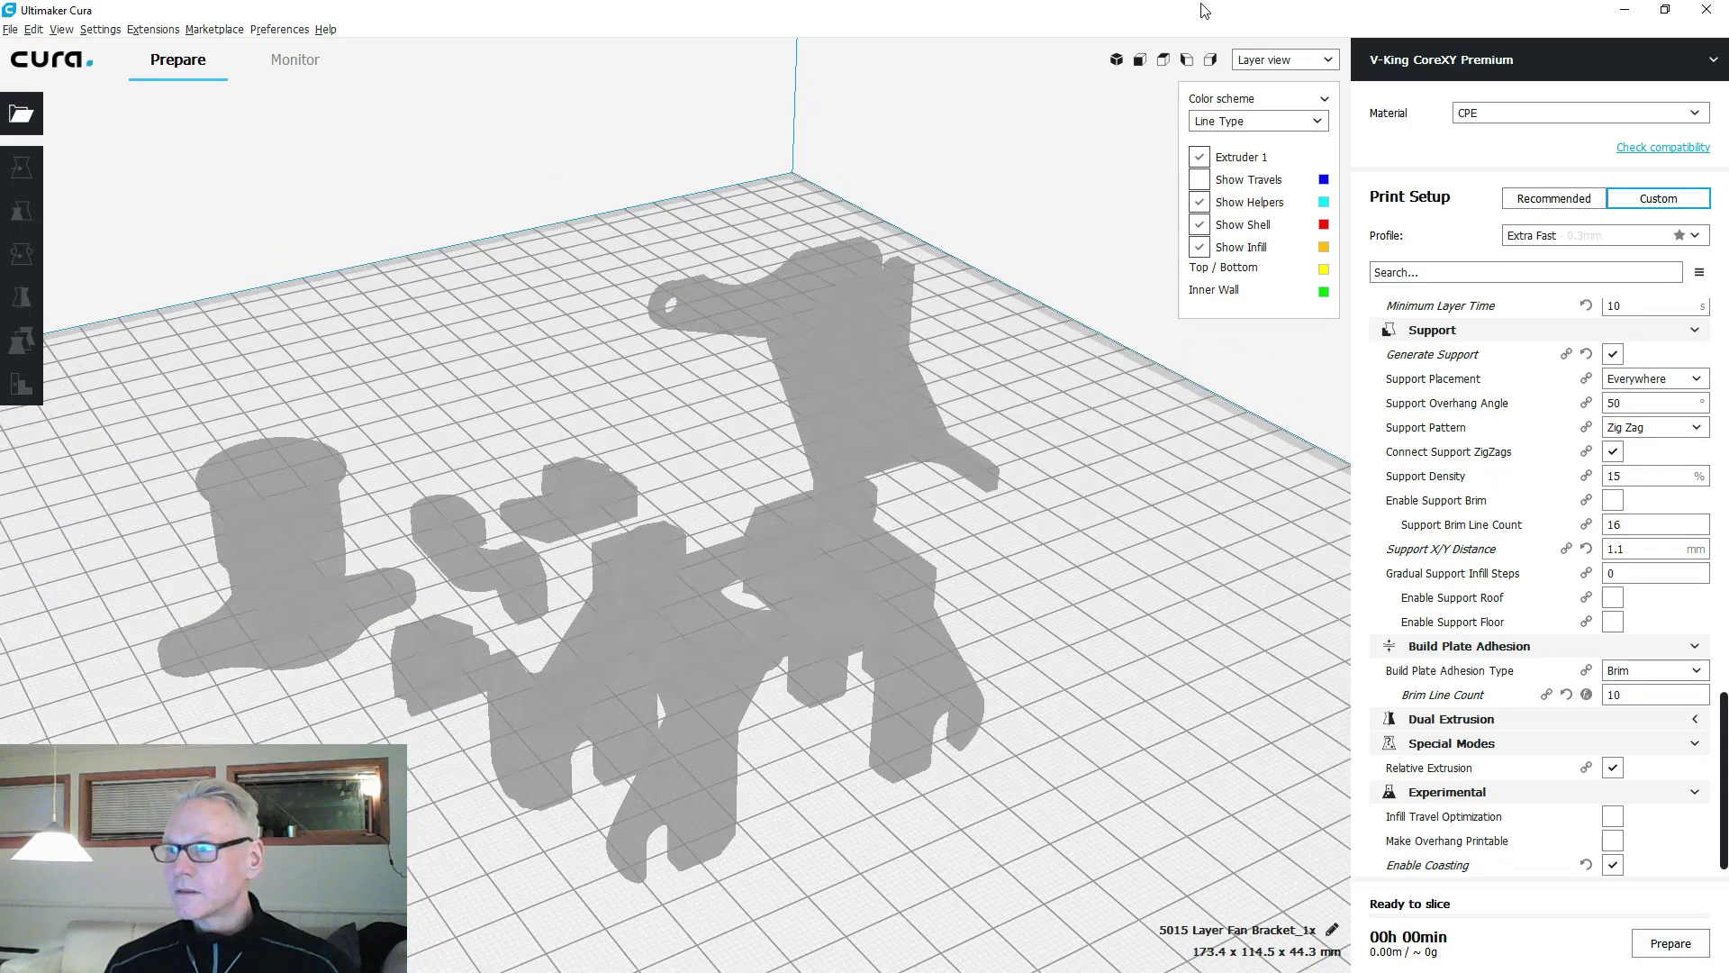
Switch to Solid view and turn the large bracket 165° so it lies flat.
left_click(1285, 60)
left_click(1278, 79)
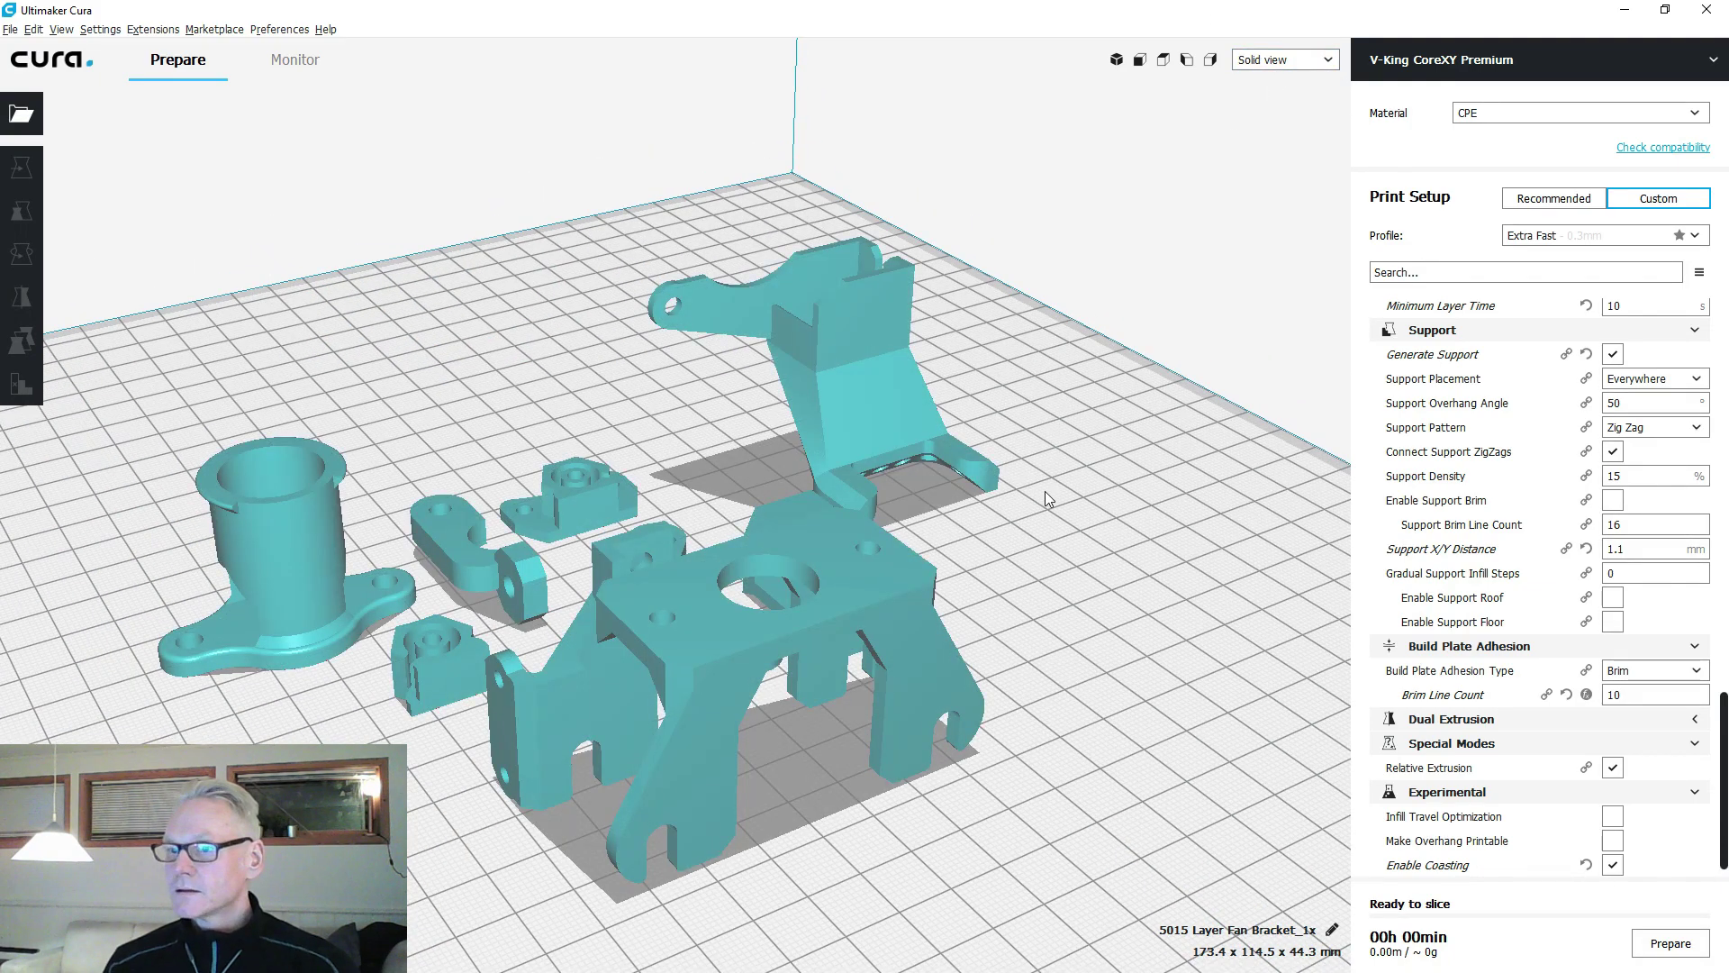
right_click_drag(1047, 498, 877, 504)
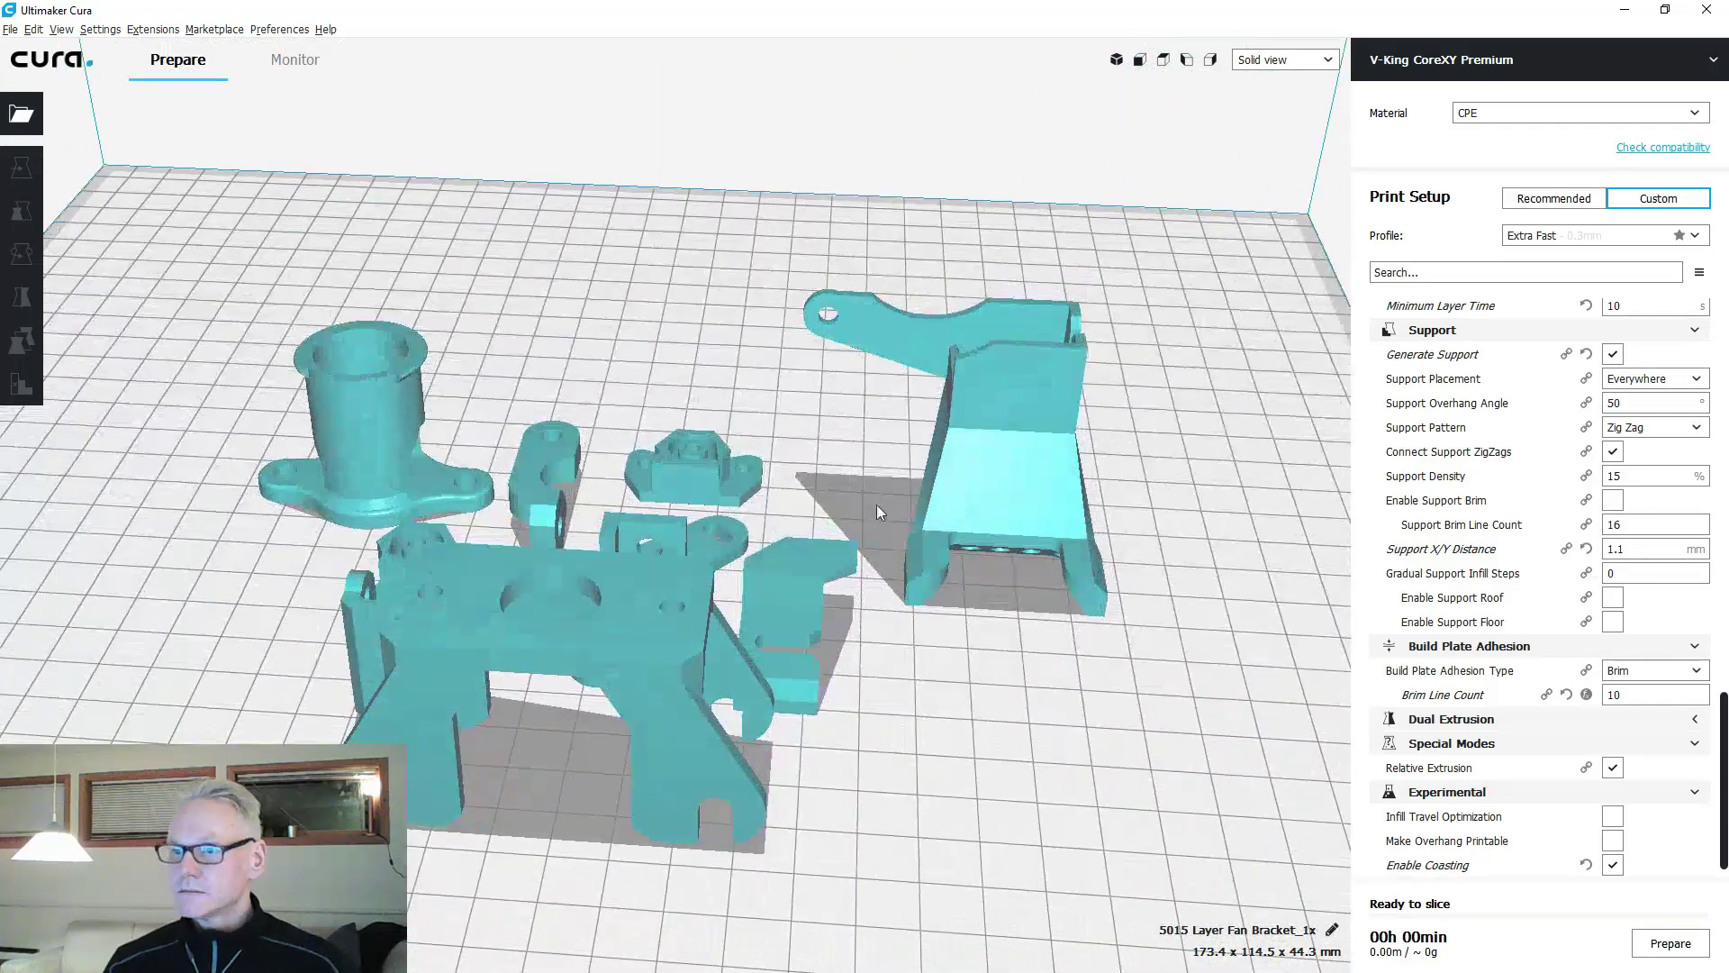
left_click(641, 640)
right_click_drag(809, 613, 832, 543)
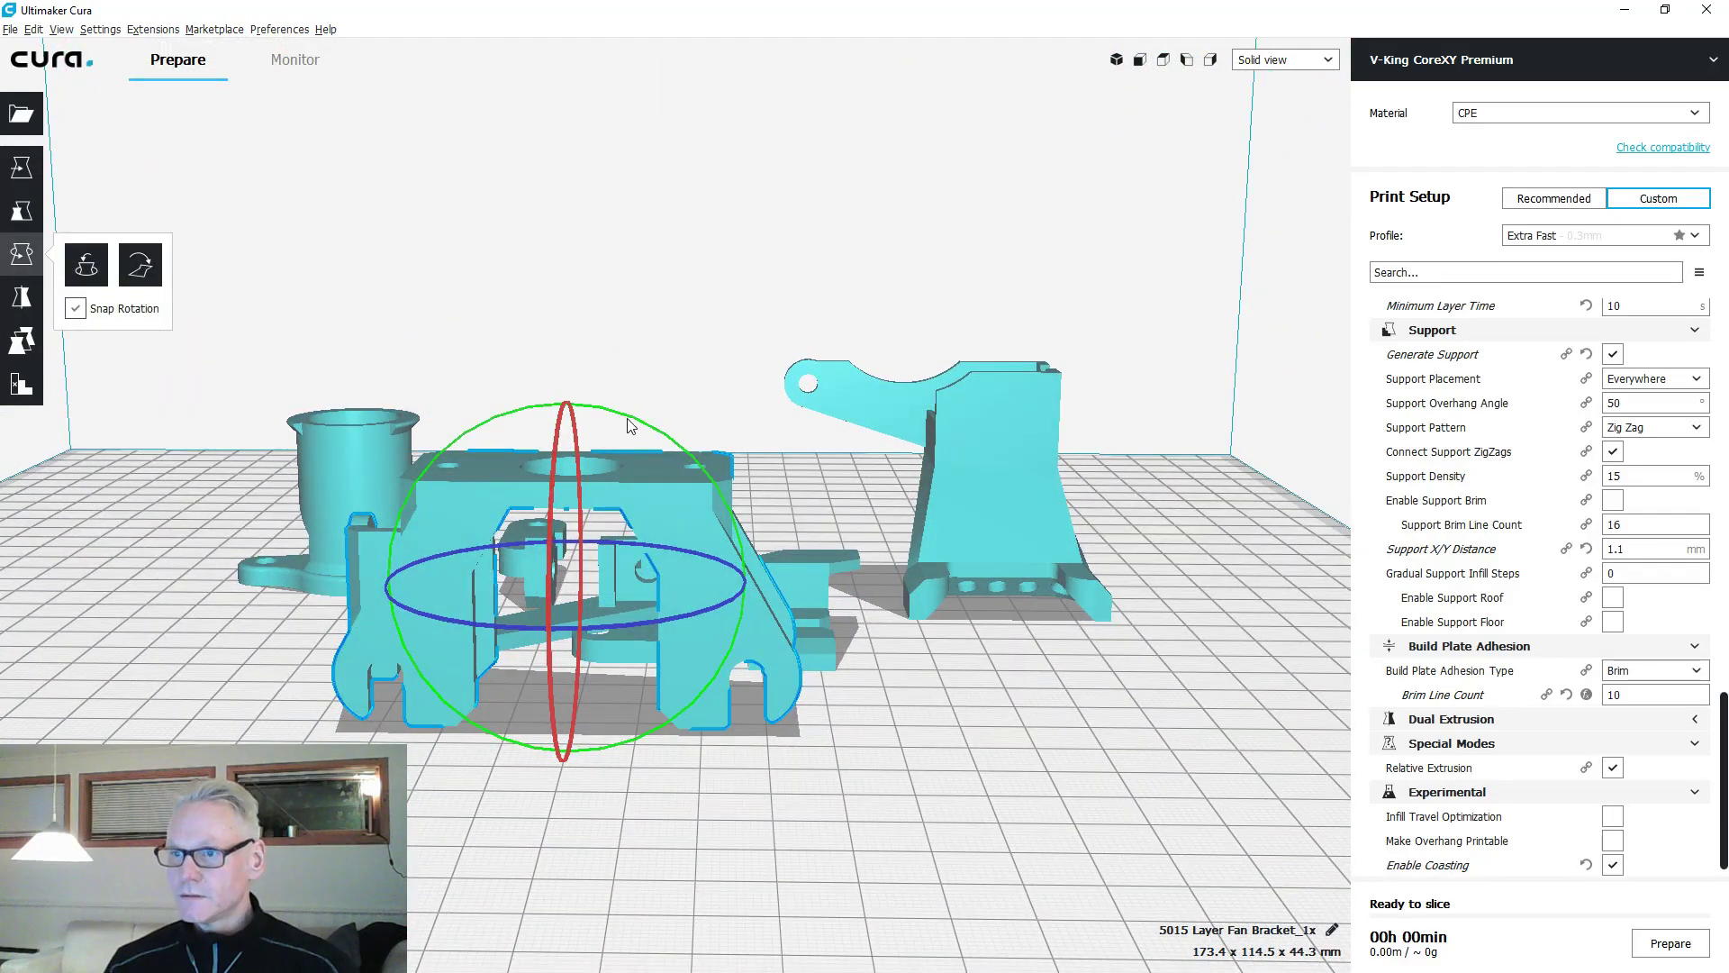
left_click_drag(630, 425, 395, 710)
left_click(869, 797)
right_click_drag(869, 797, 629, 703)
Rotate the small bracket 90° into a printable orientation.
left_click(664, 636)
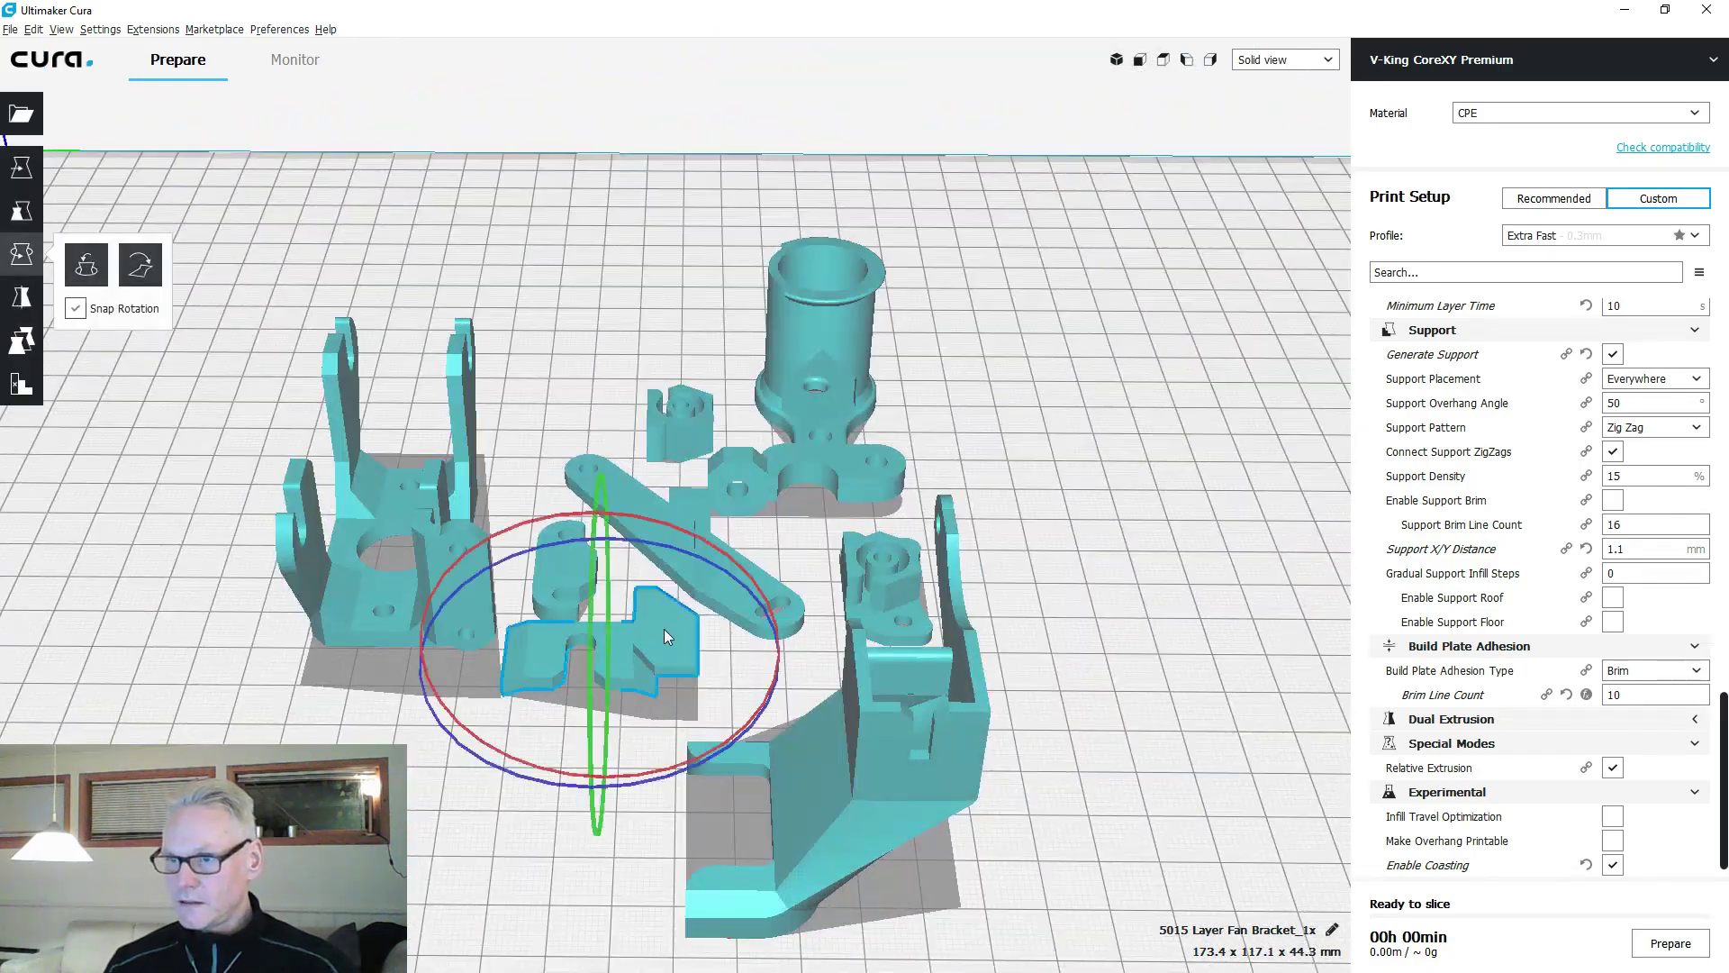
right_click_drag(665, 636, 746, 397)
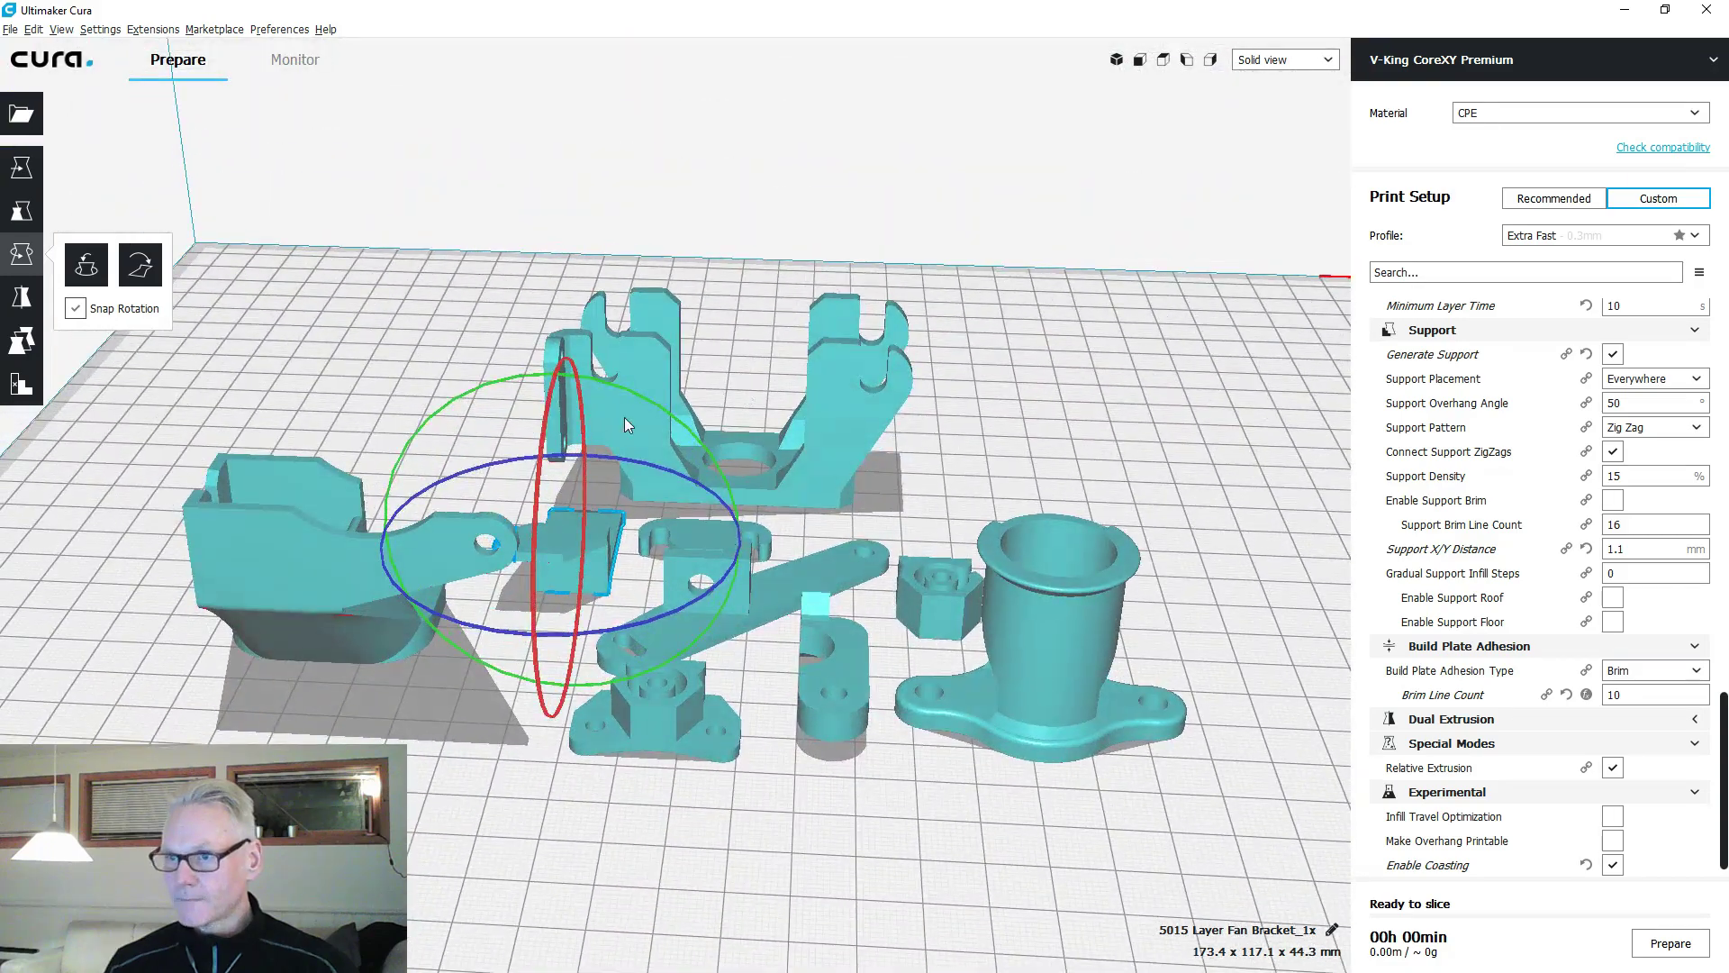
left_click_drag(641, 403, 680, 699)
left_click(613, 758)
right_click_drag(612, 758, 1113, 803)
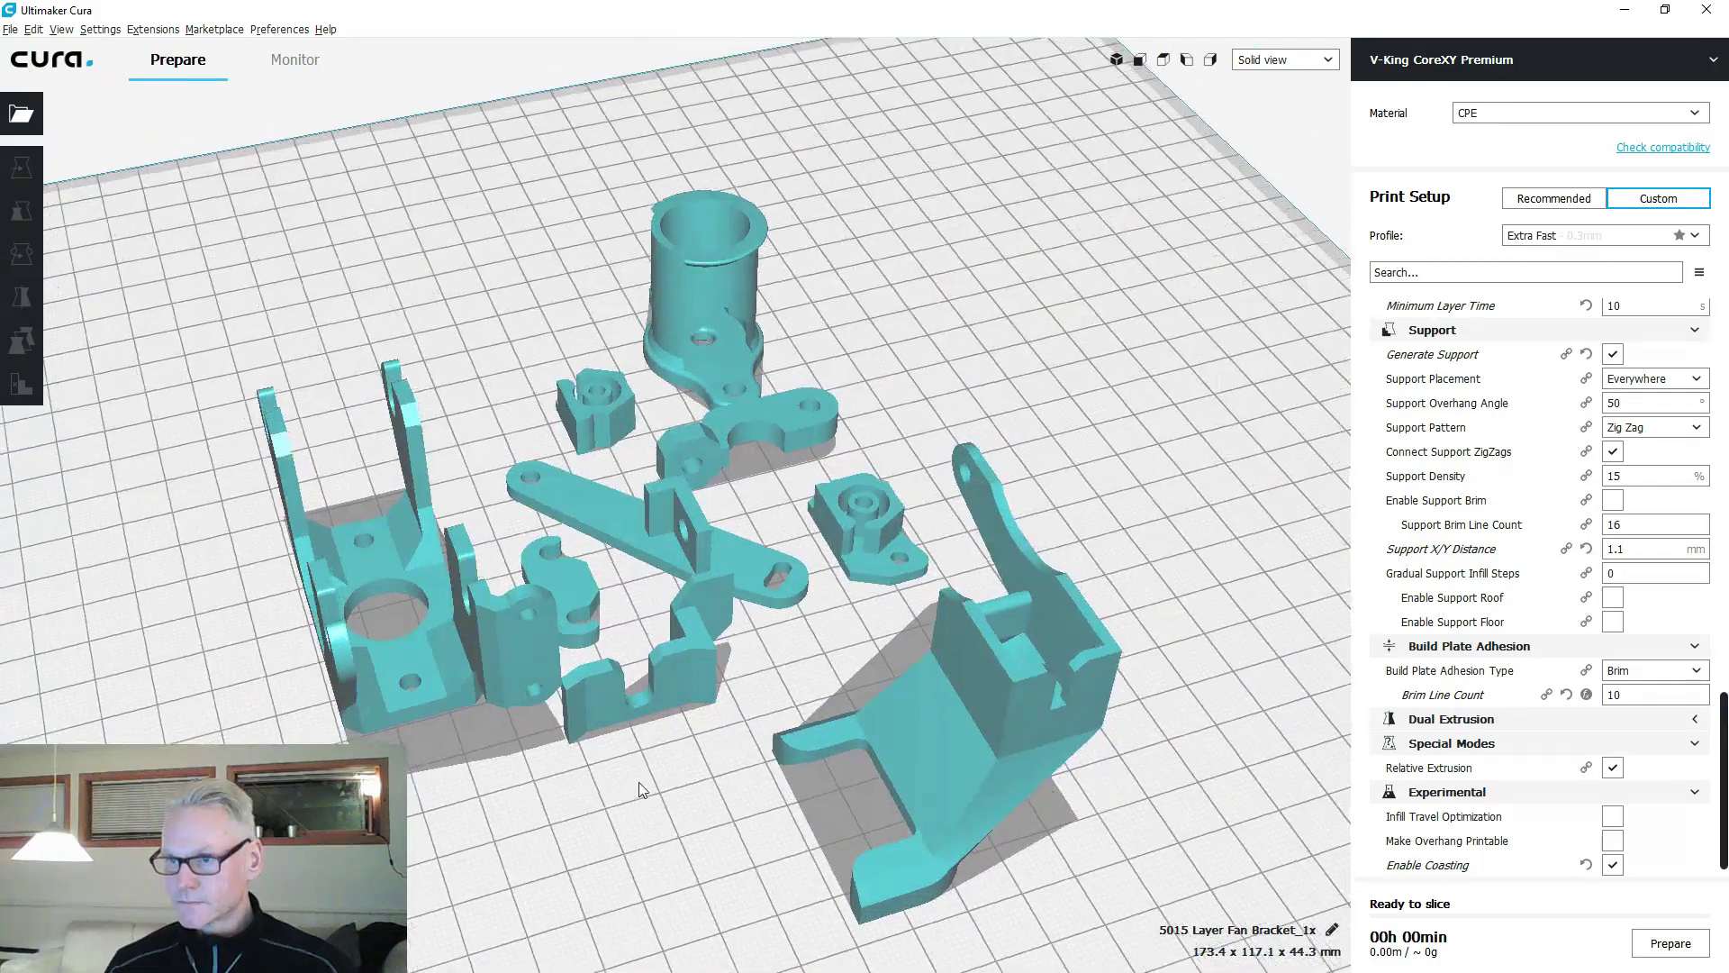
scroll(657, 782, "up", 3)
middle_click_drag(658, 782, 781, 668)
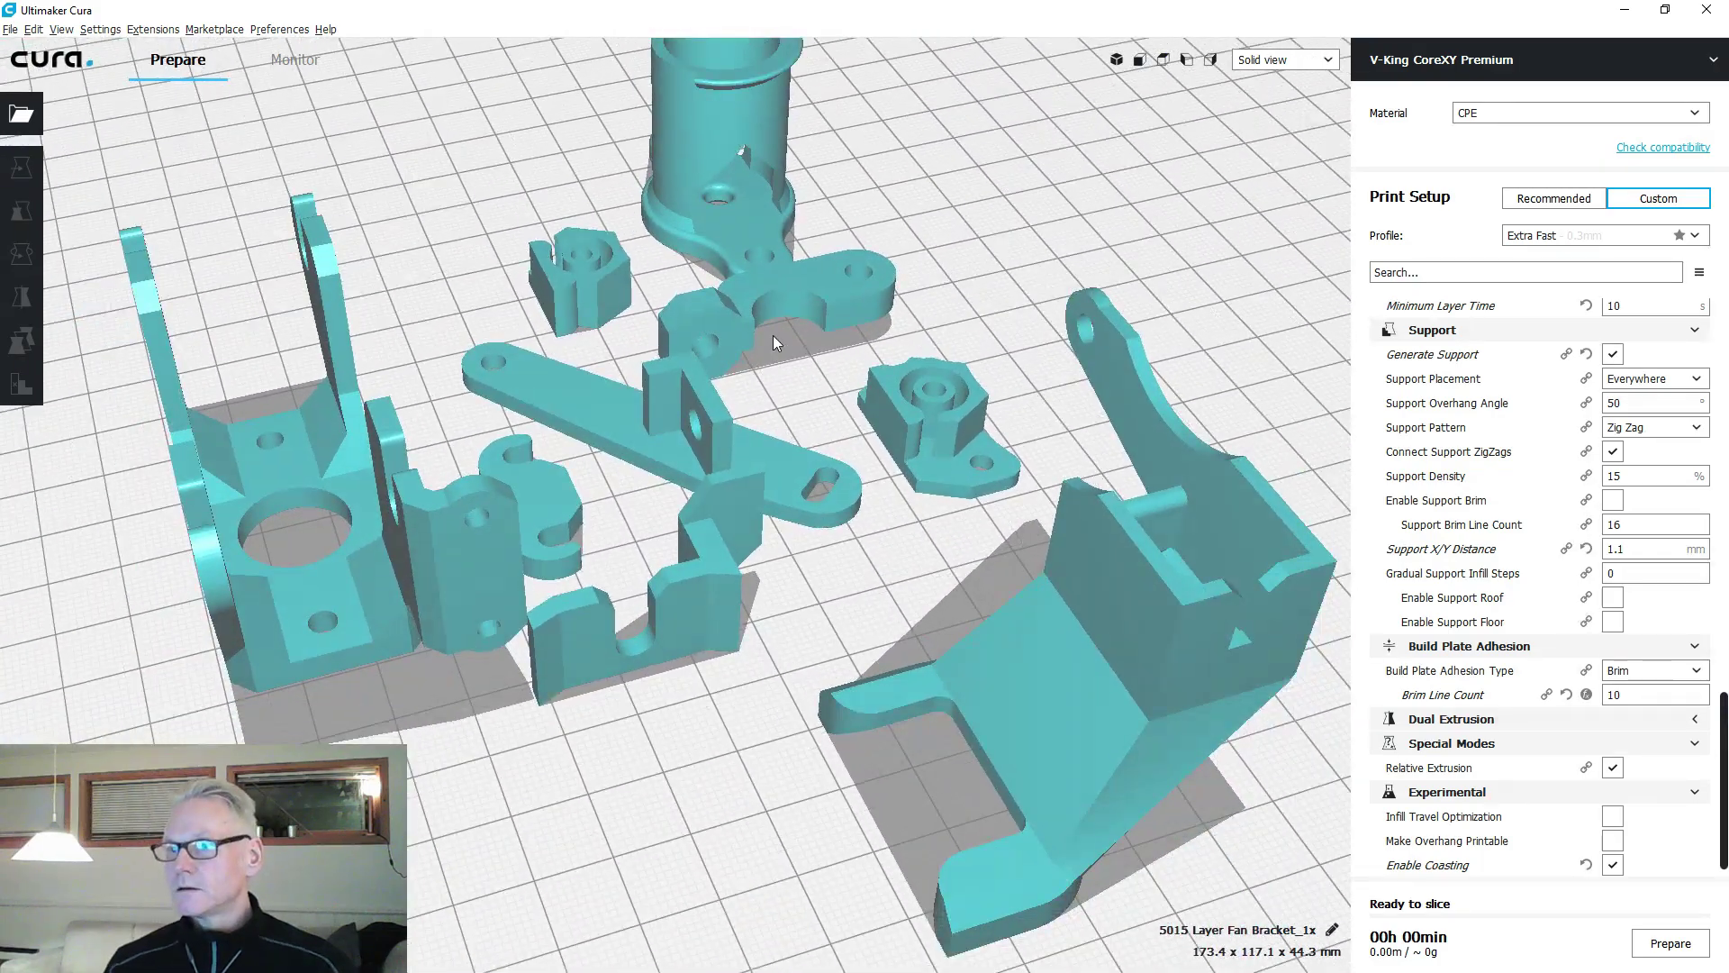
Rotate another part -105° and check the plate from above.
left_click(782, 297)
right_click_drag(802, 344, 919, 417)
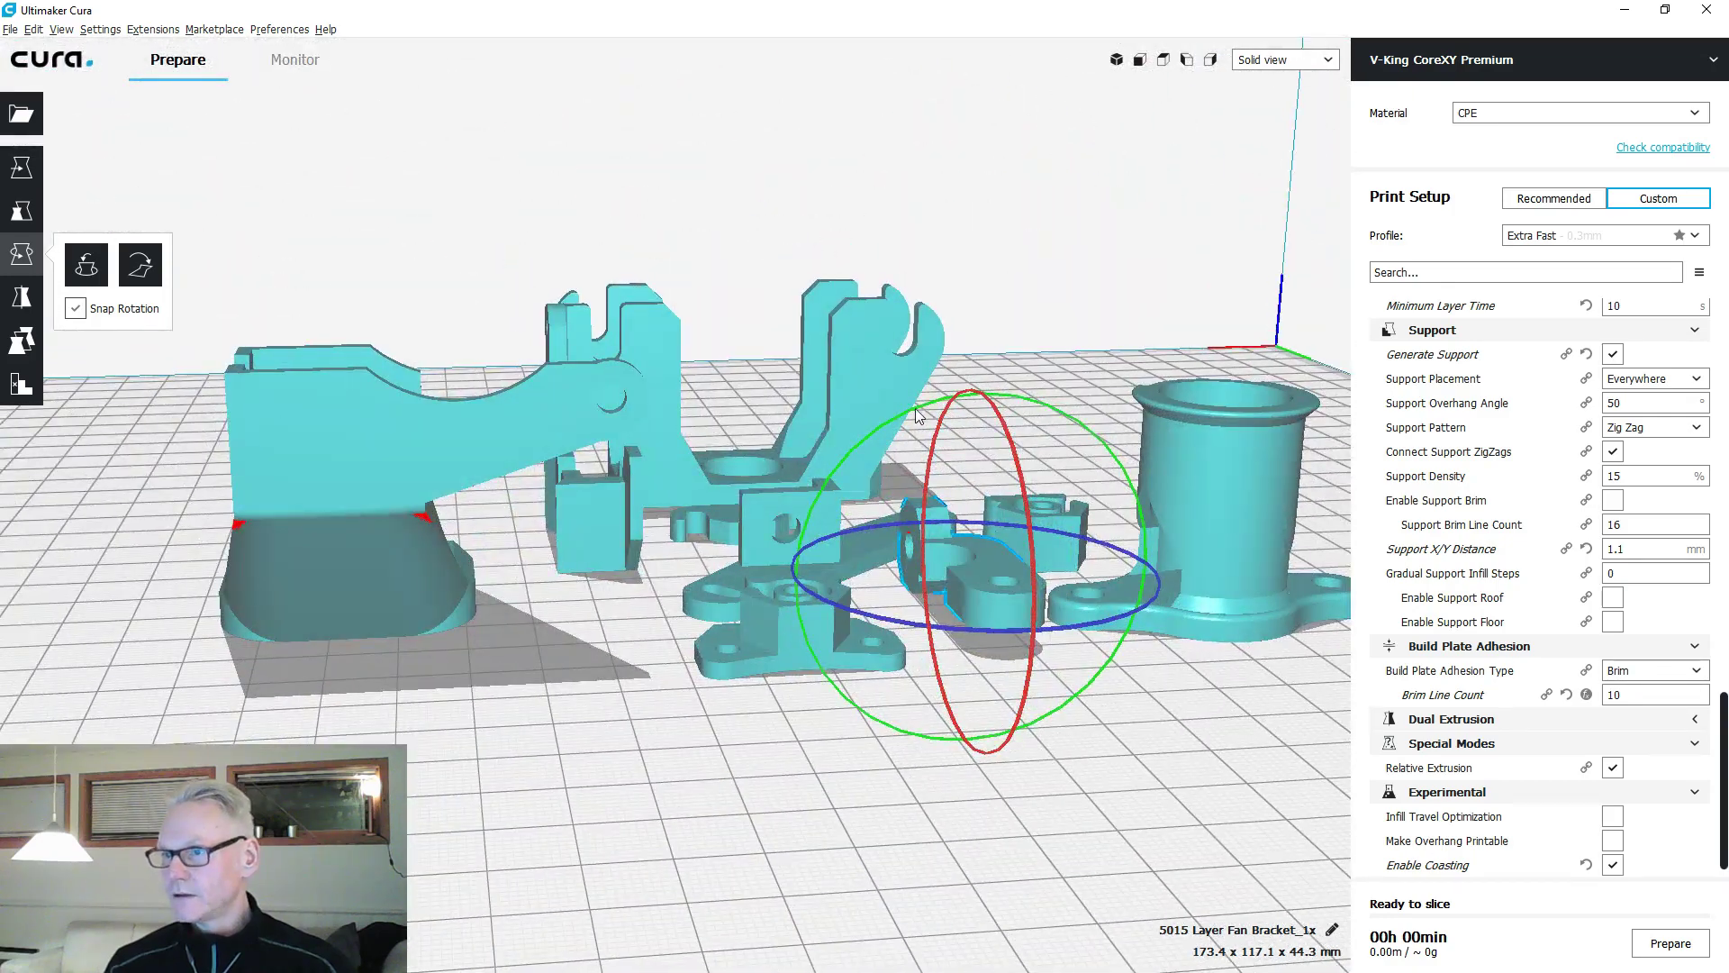
left_click_drag(919, 416, 855, 616)
left_click(856, 755)
right_click_drag(781, 733, 1087, 533)
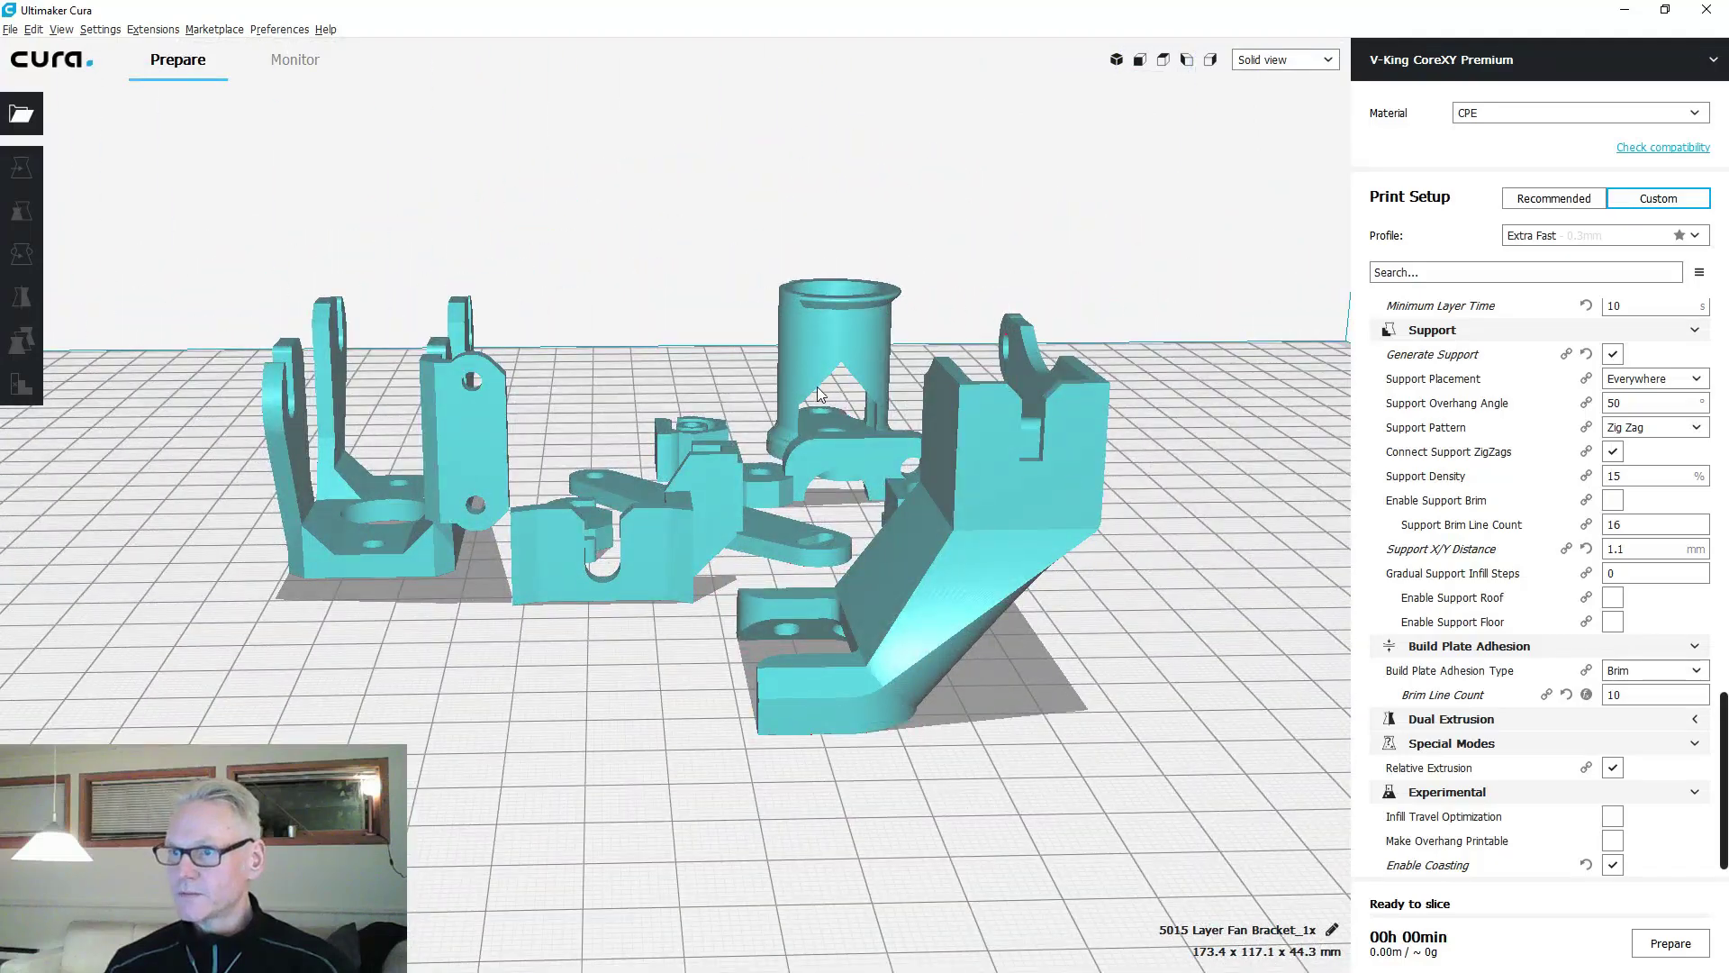
right_click_drag(820, 394, 1063, 504)
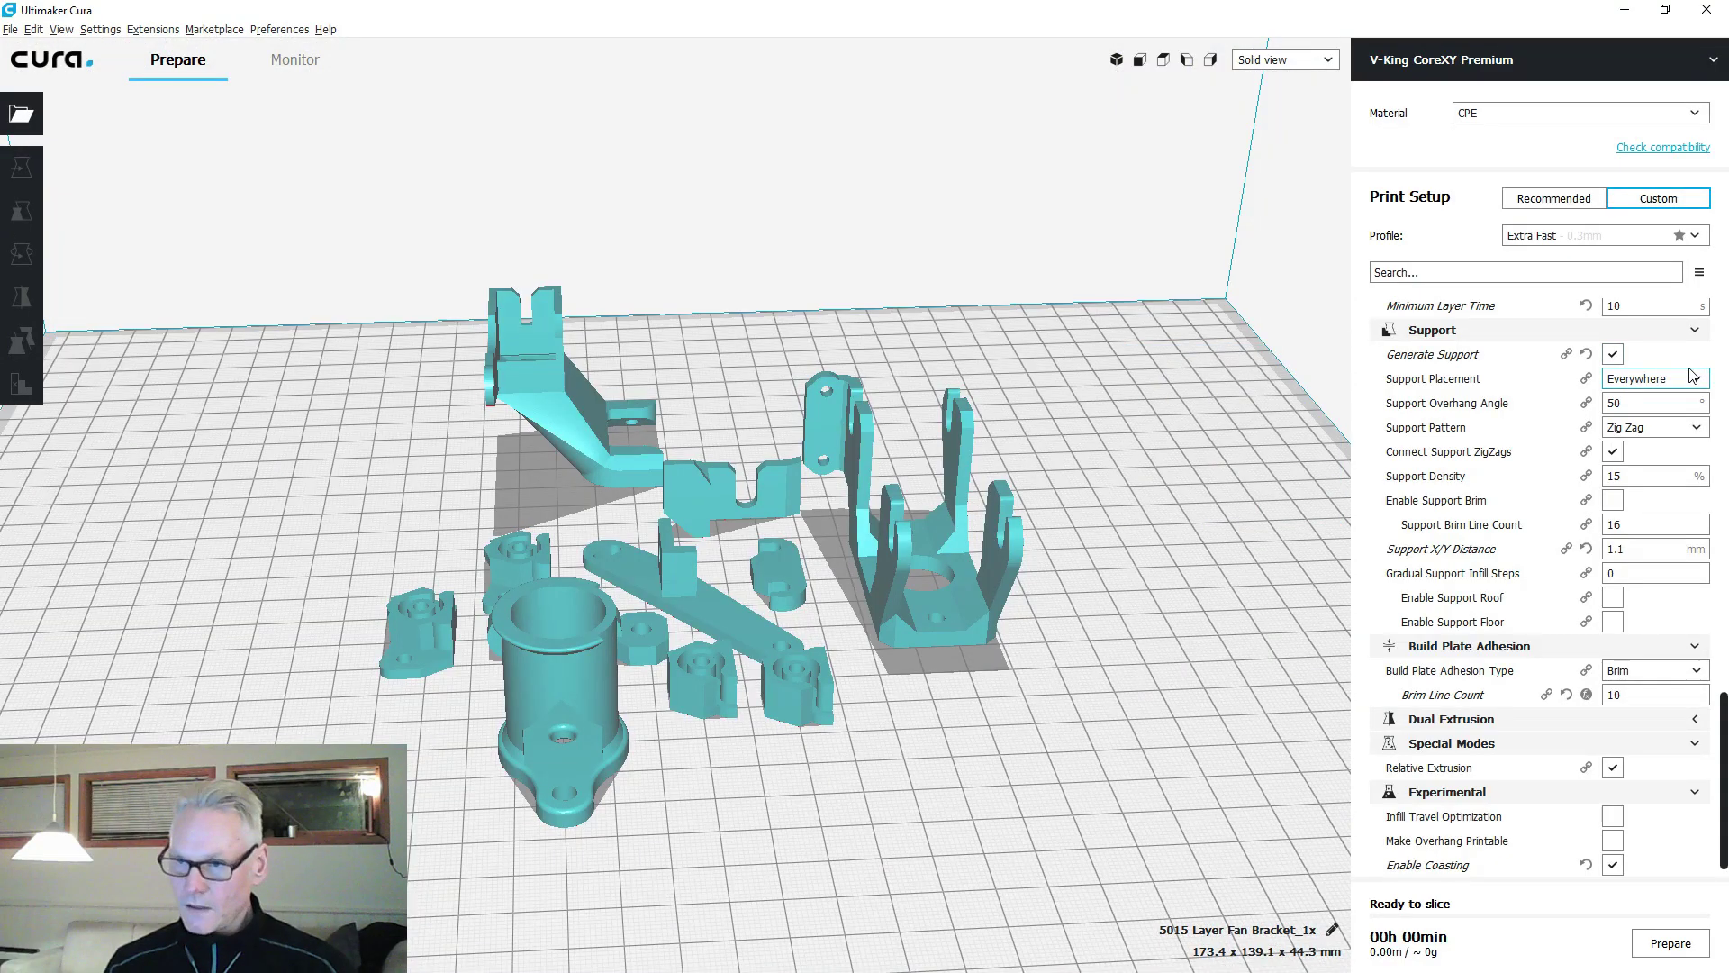
Load all eleven Worm Gear Parts STL files and show them in Solid view.
left_click(1637, 382)
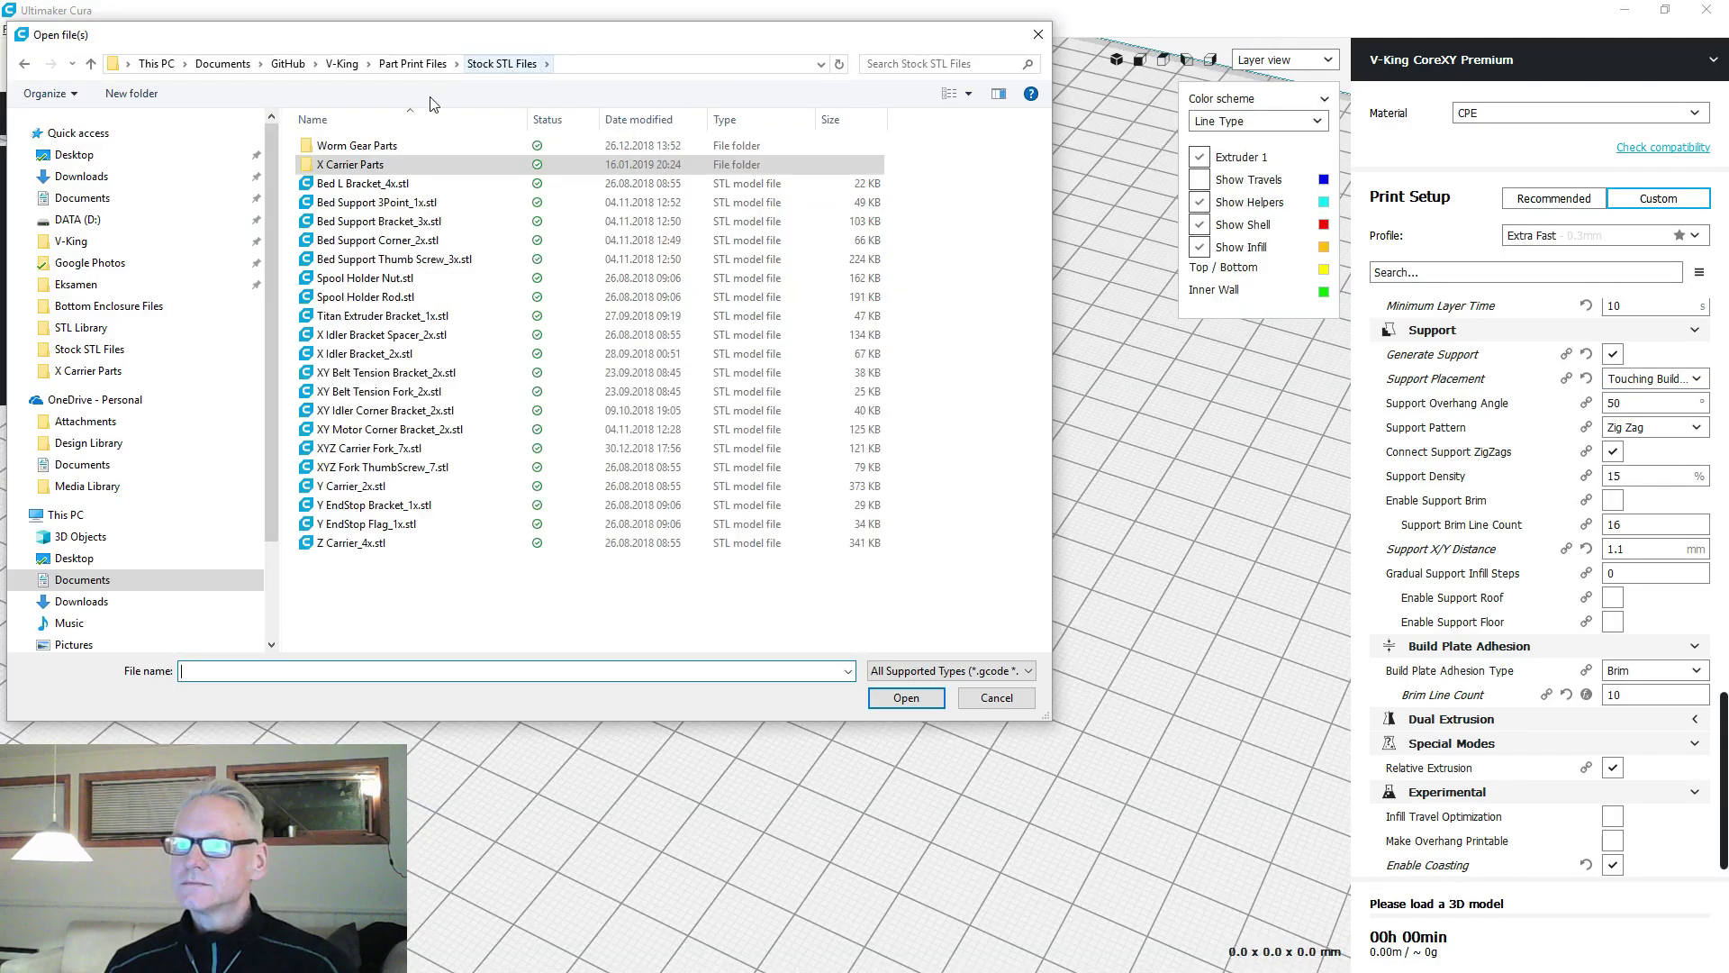
double_click(368, 153)
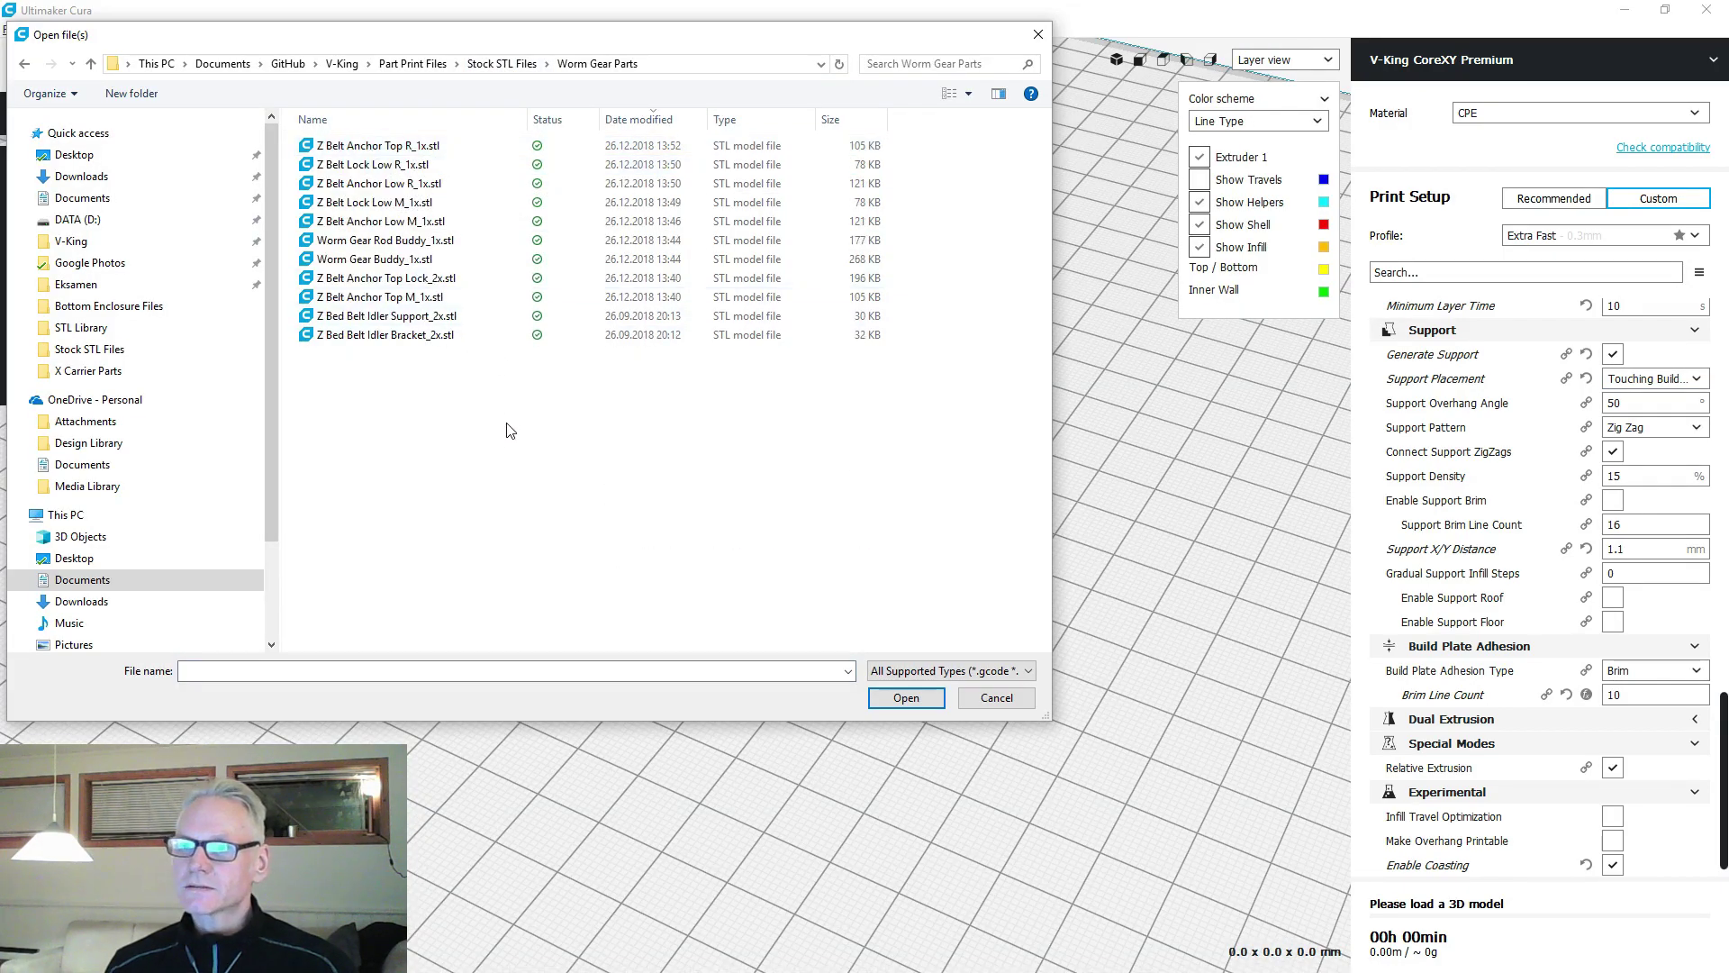
left_click_drag(506, 438, 353, 148)
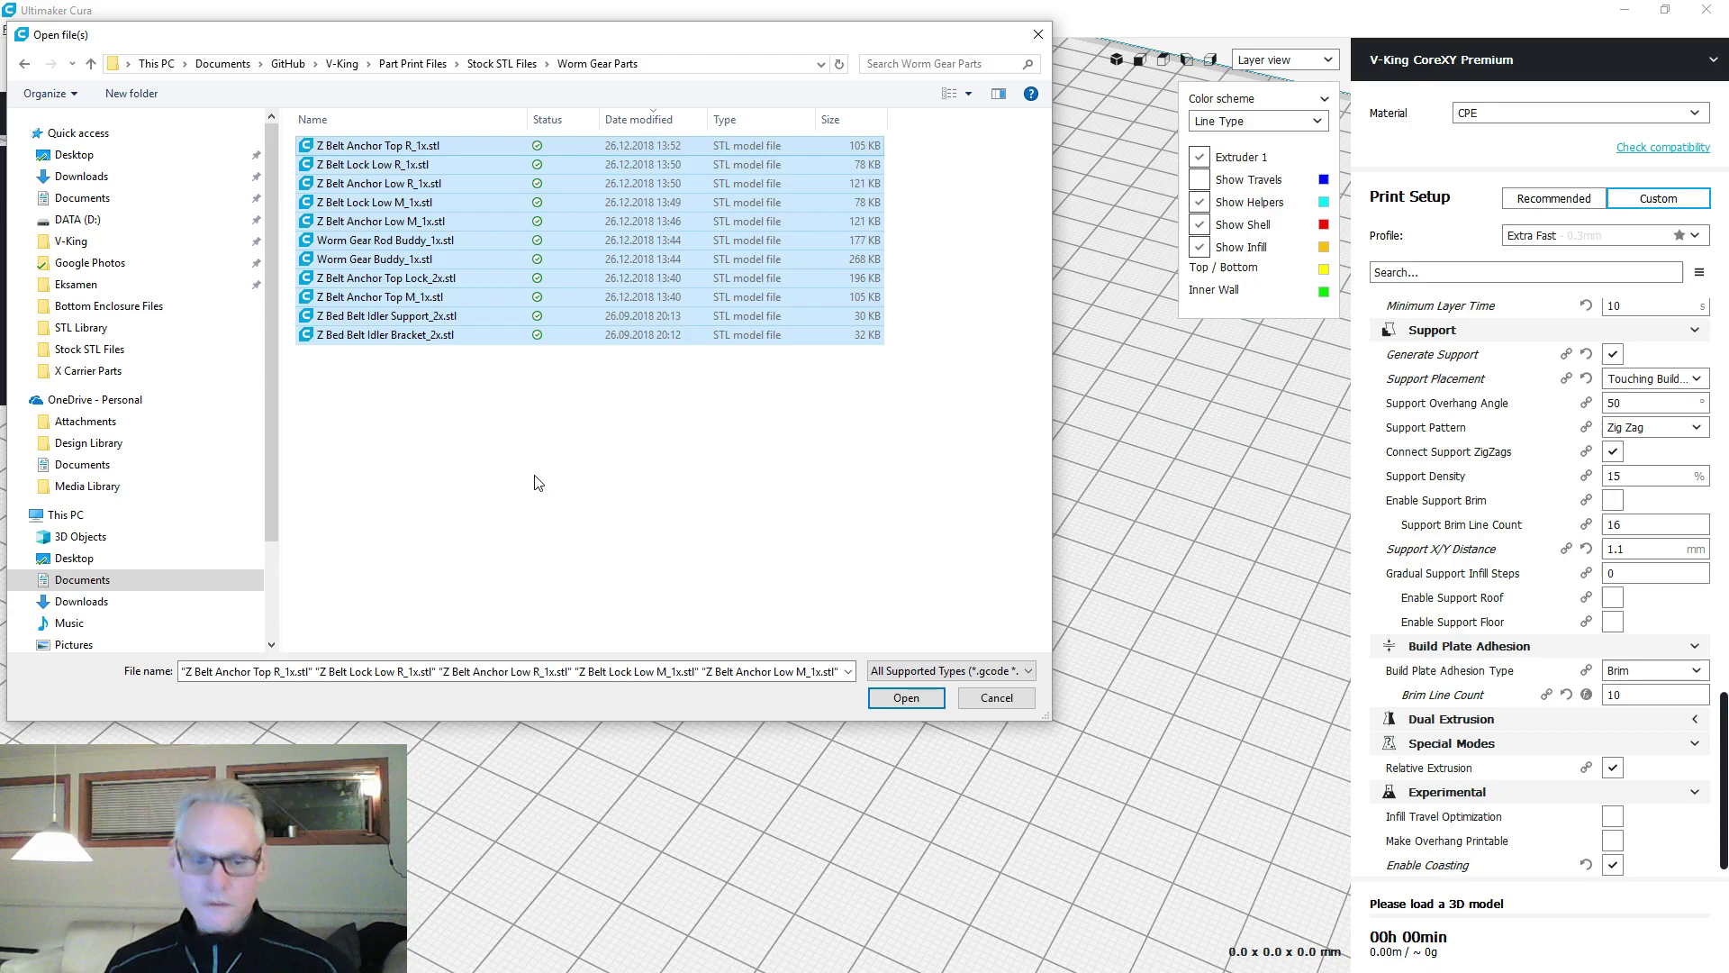
left_click(906, 698)
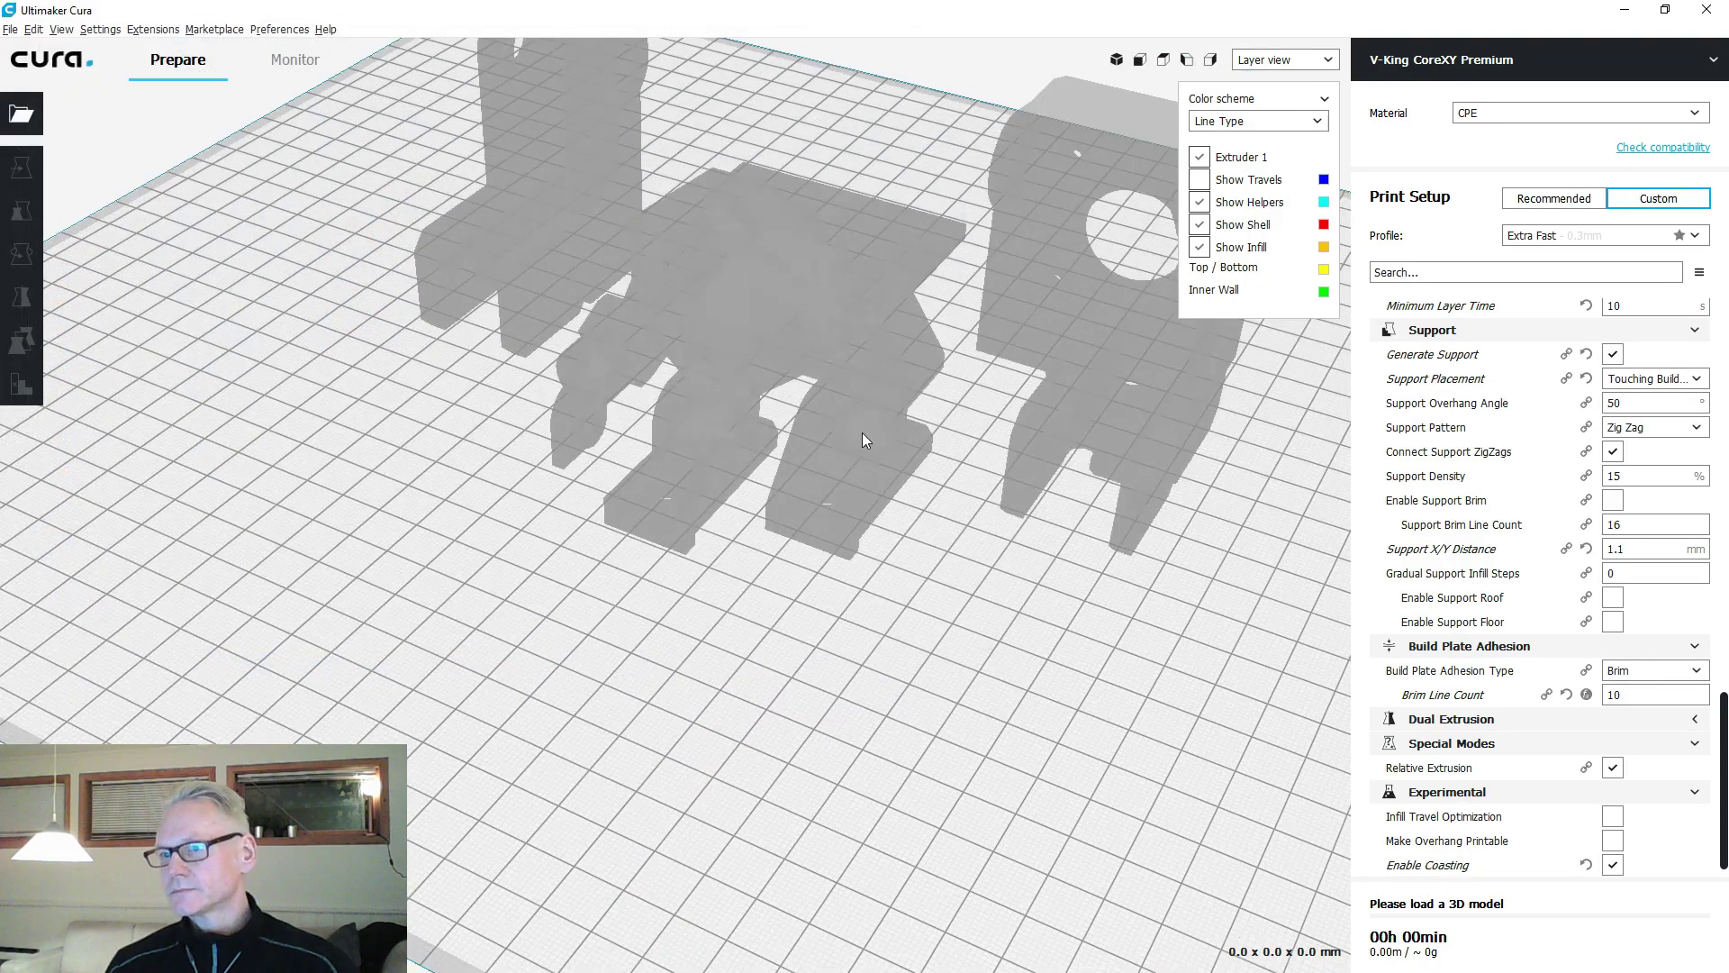
left_click(1270, 81)
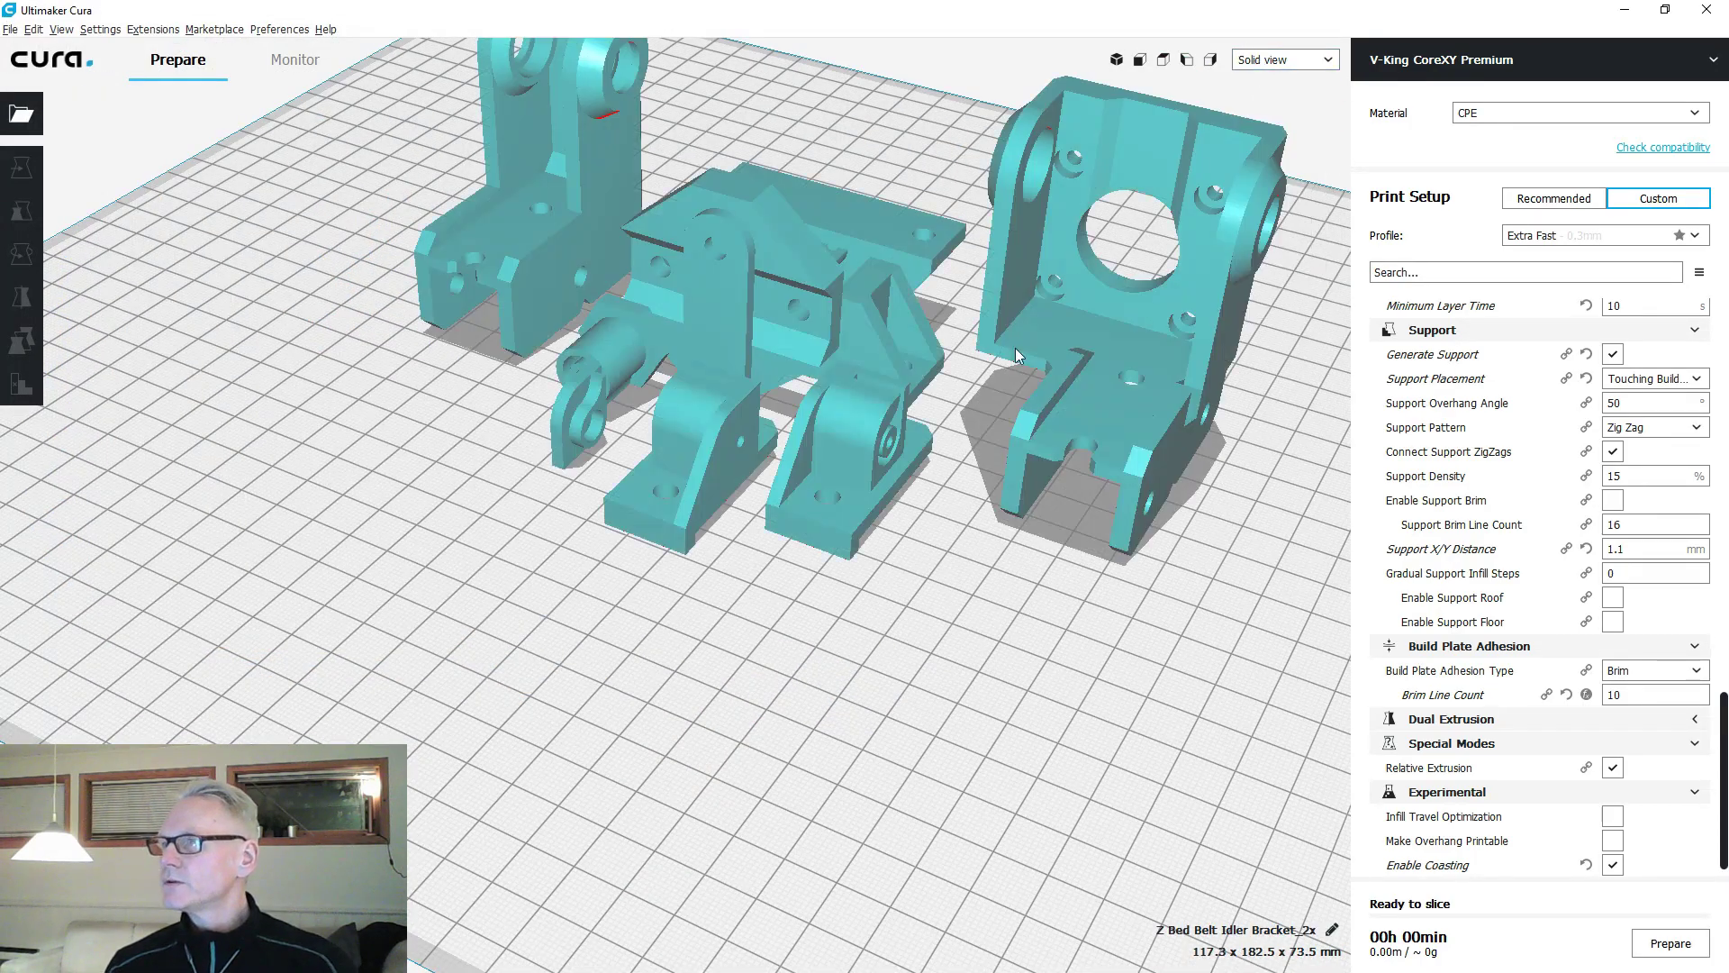
right_click_drag(901, 560, 847, 684)
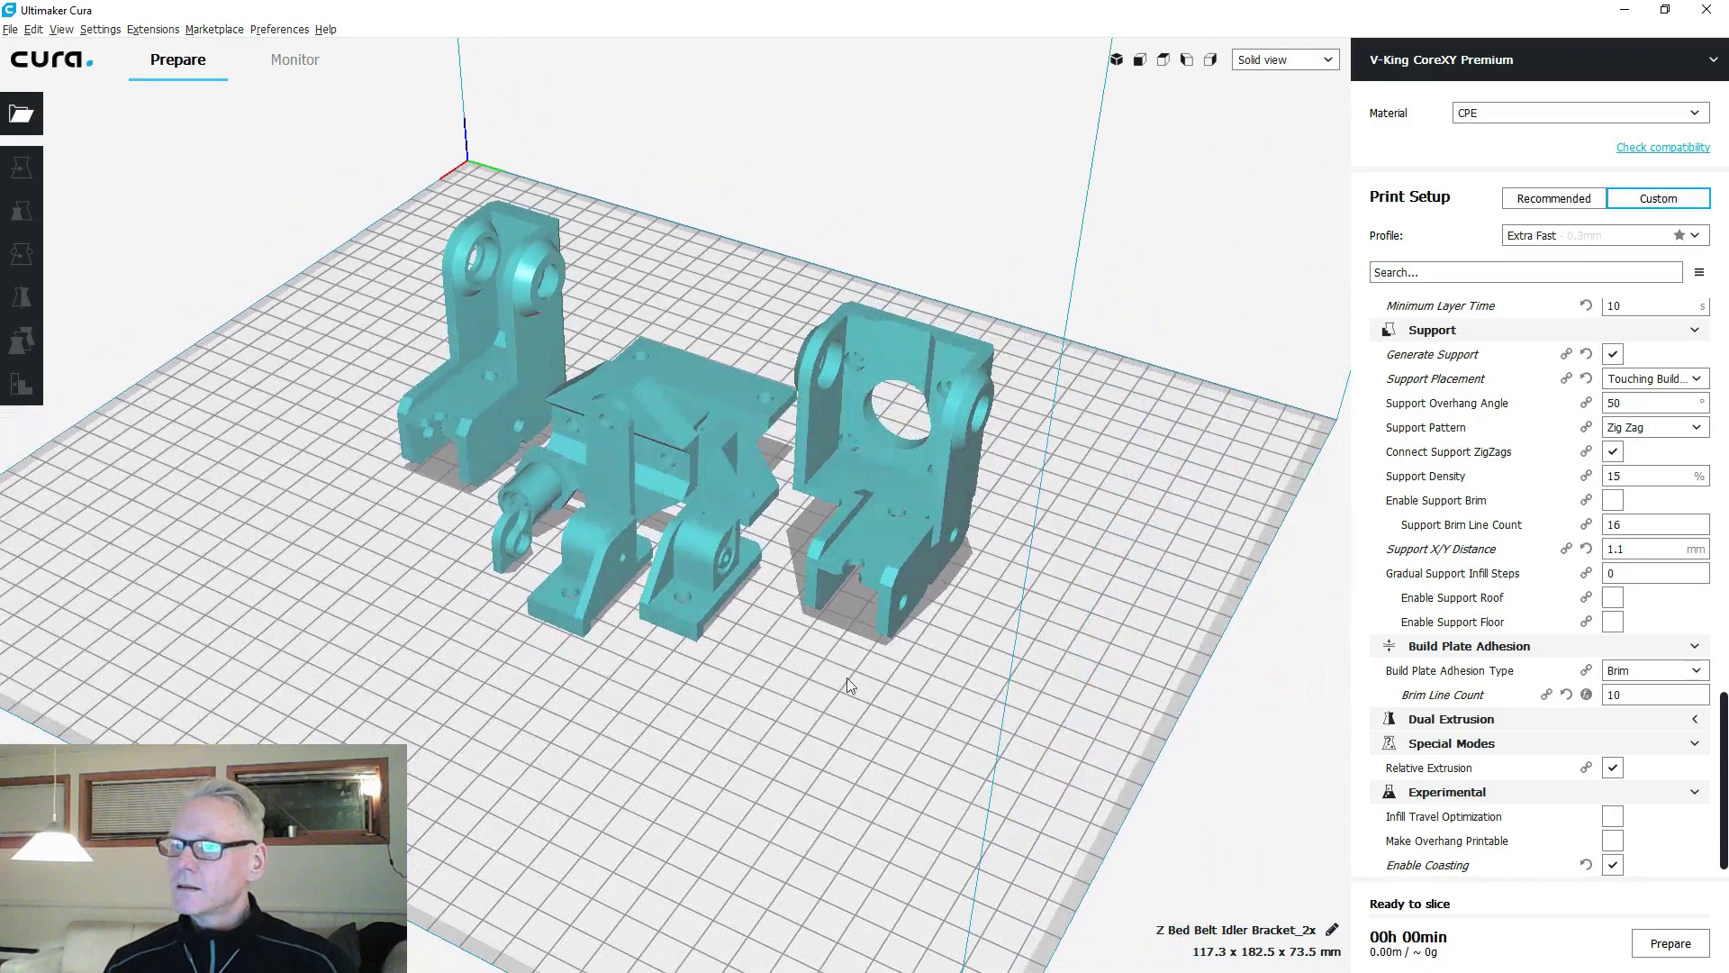
Turn the right-hand bracket onto another side and the upper bracket 90°.
left_click(903, 484)
right_click_drag(902, 484, 673, 531)
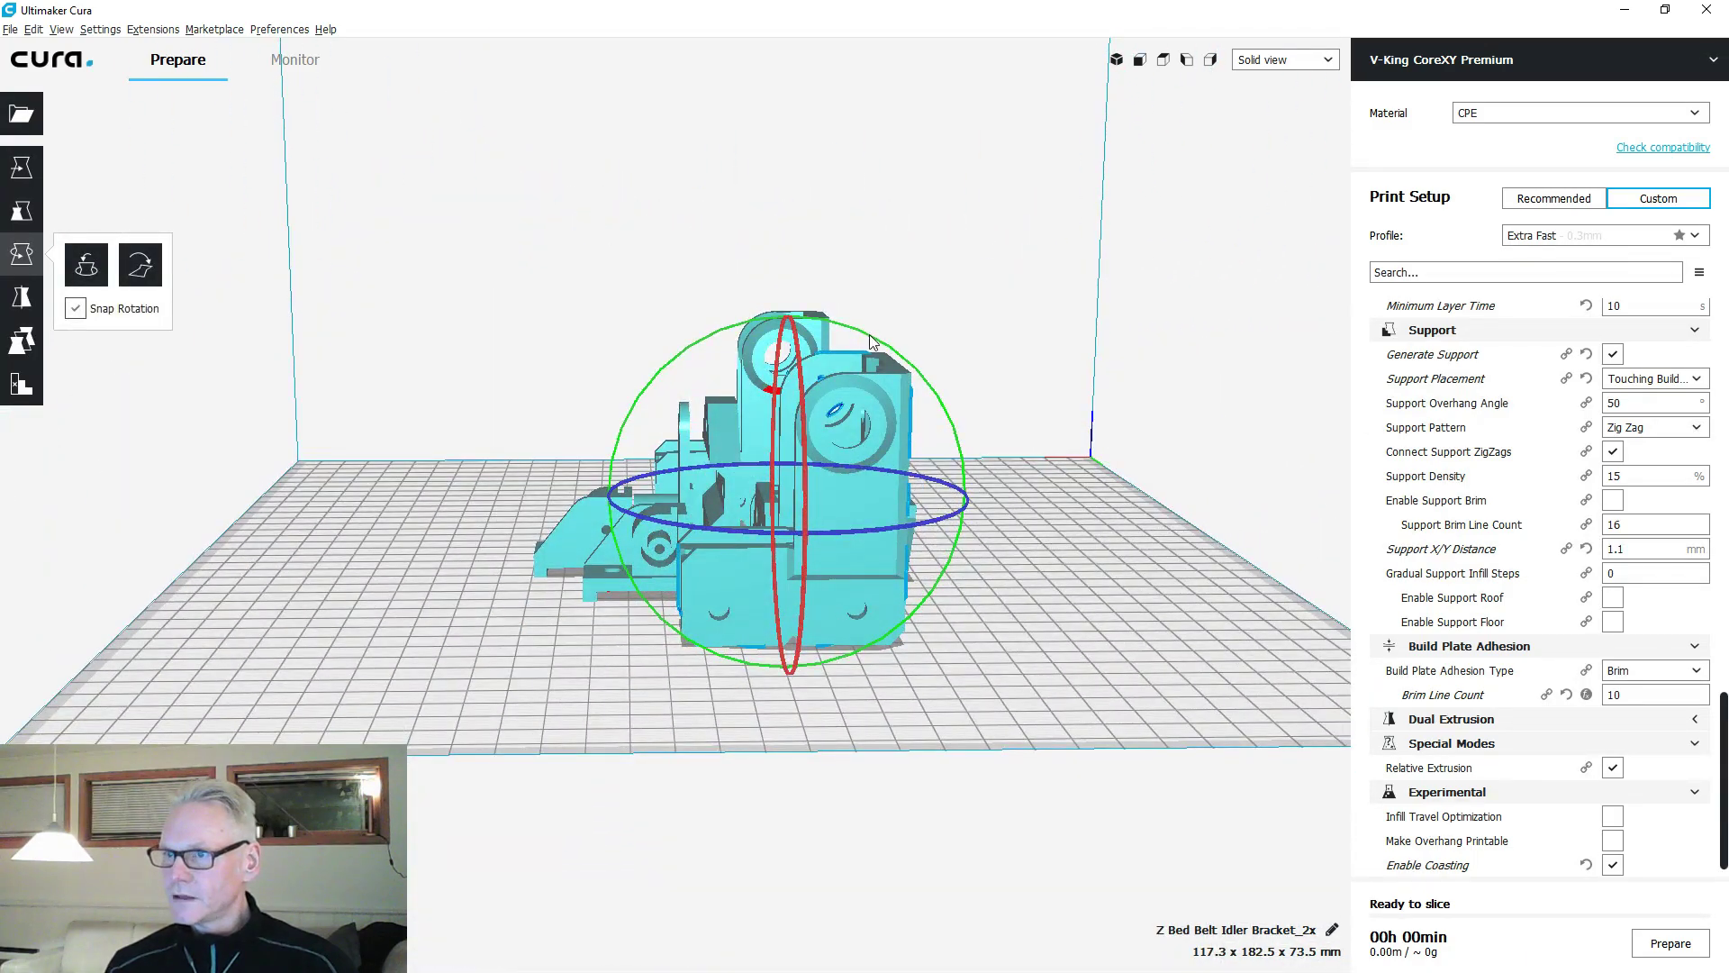
left_click_drag(870, 341, 932, 686)
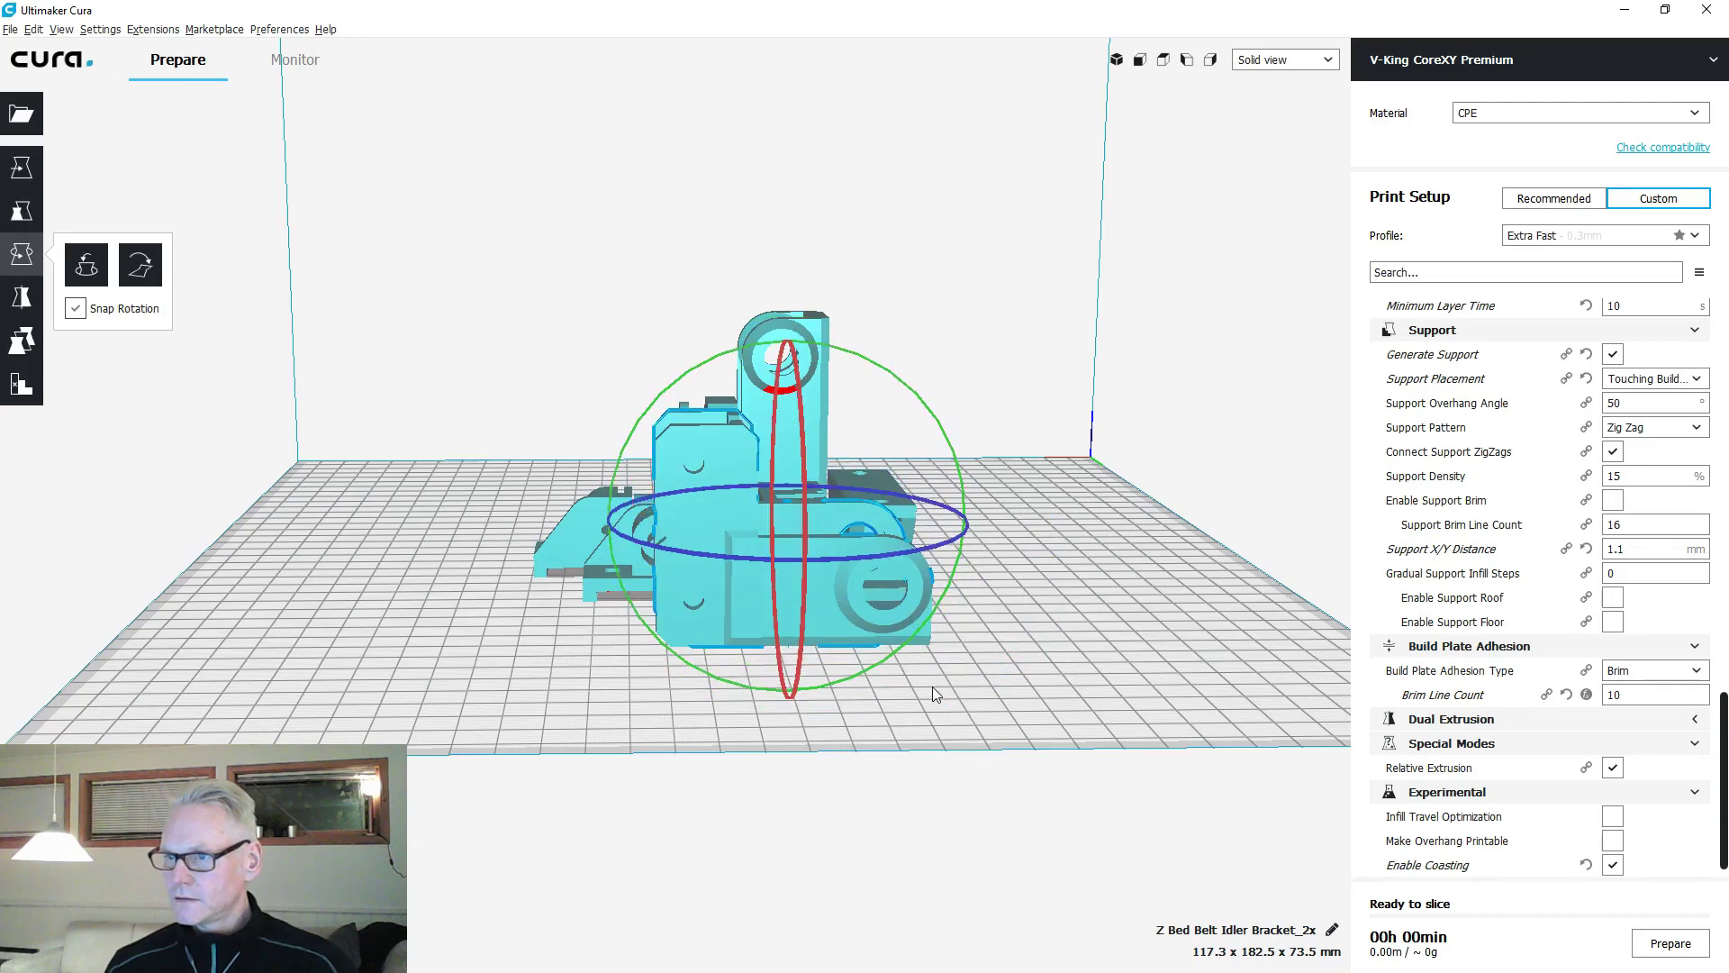
left_click(734, 325)
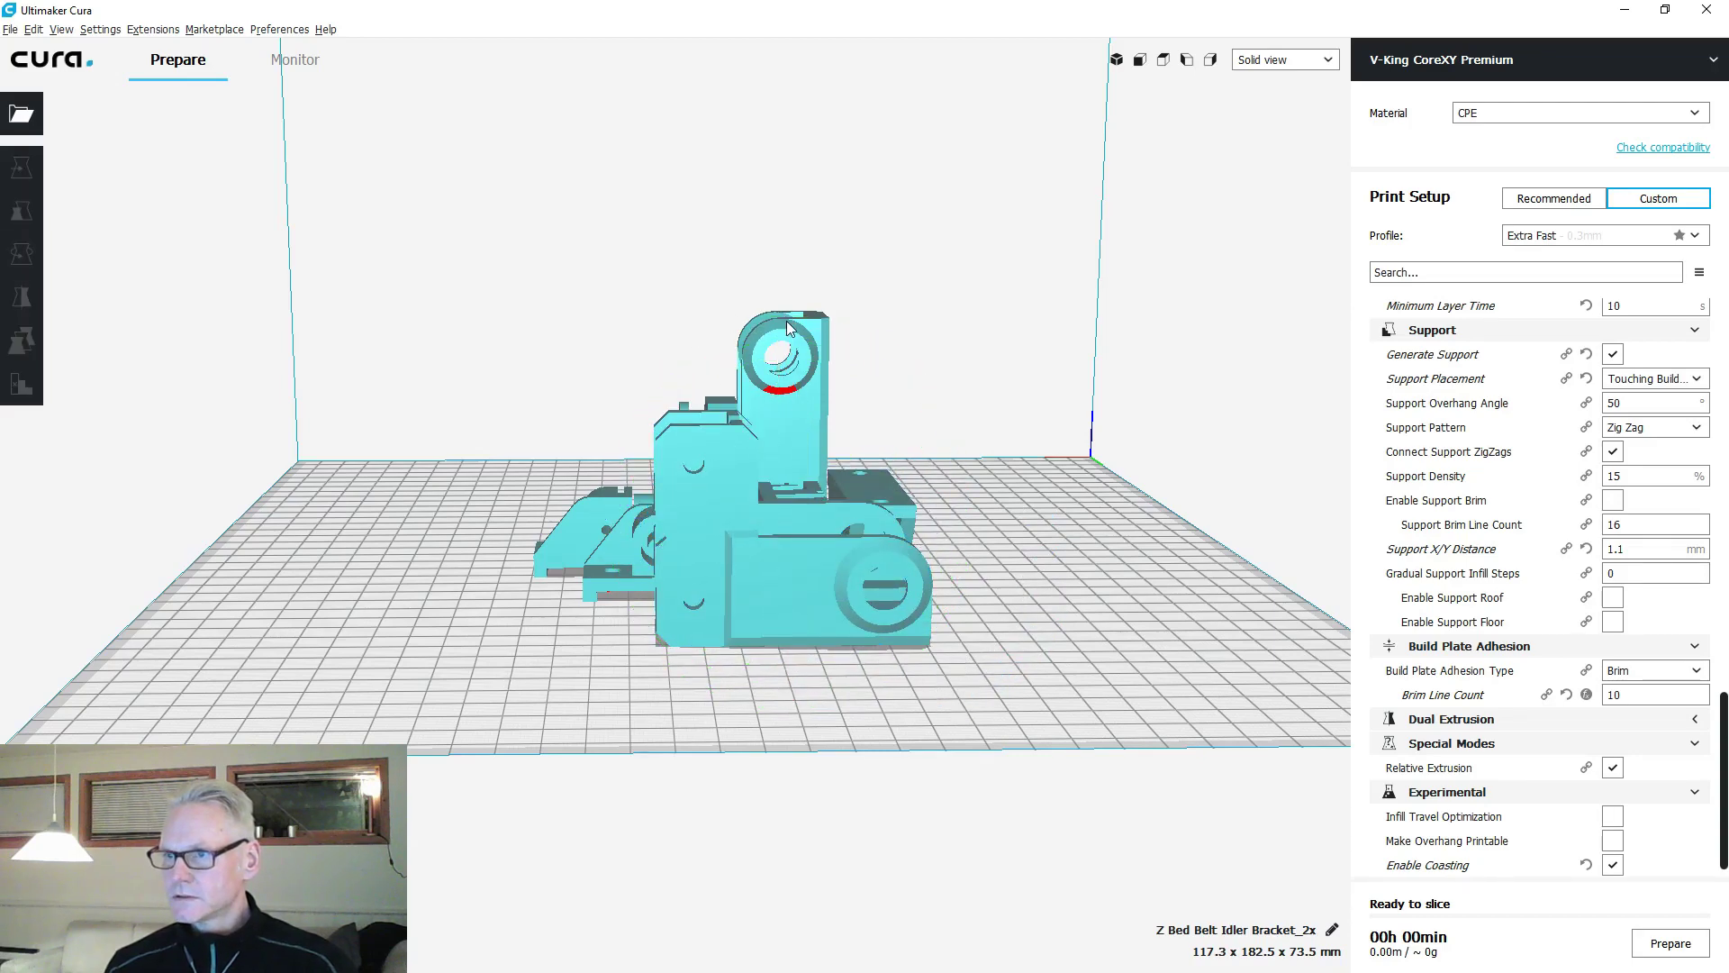
left_click(789, 327)
left_click_drag(847, 279, 878, 612)
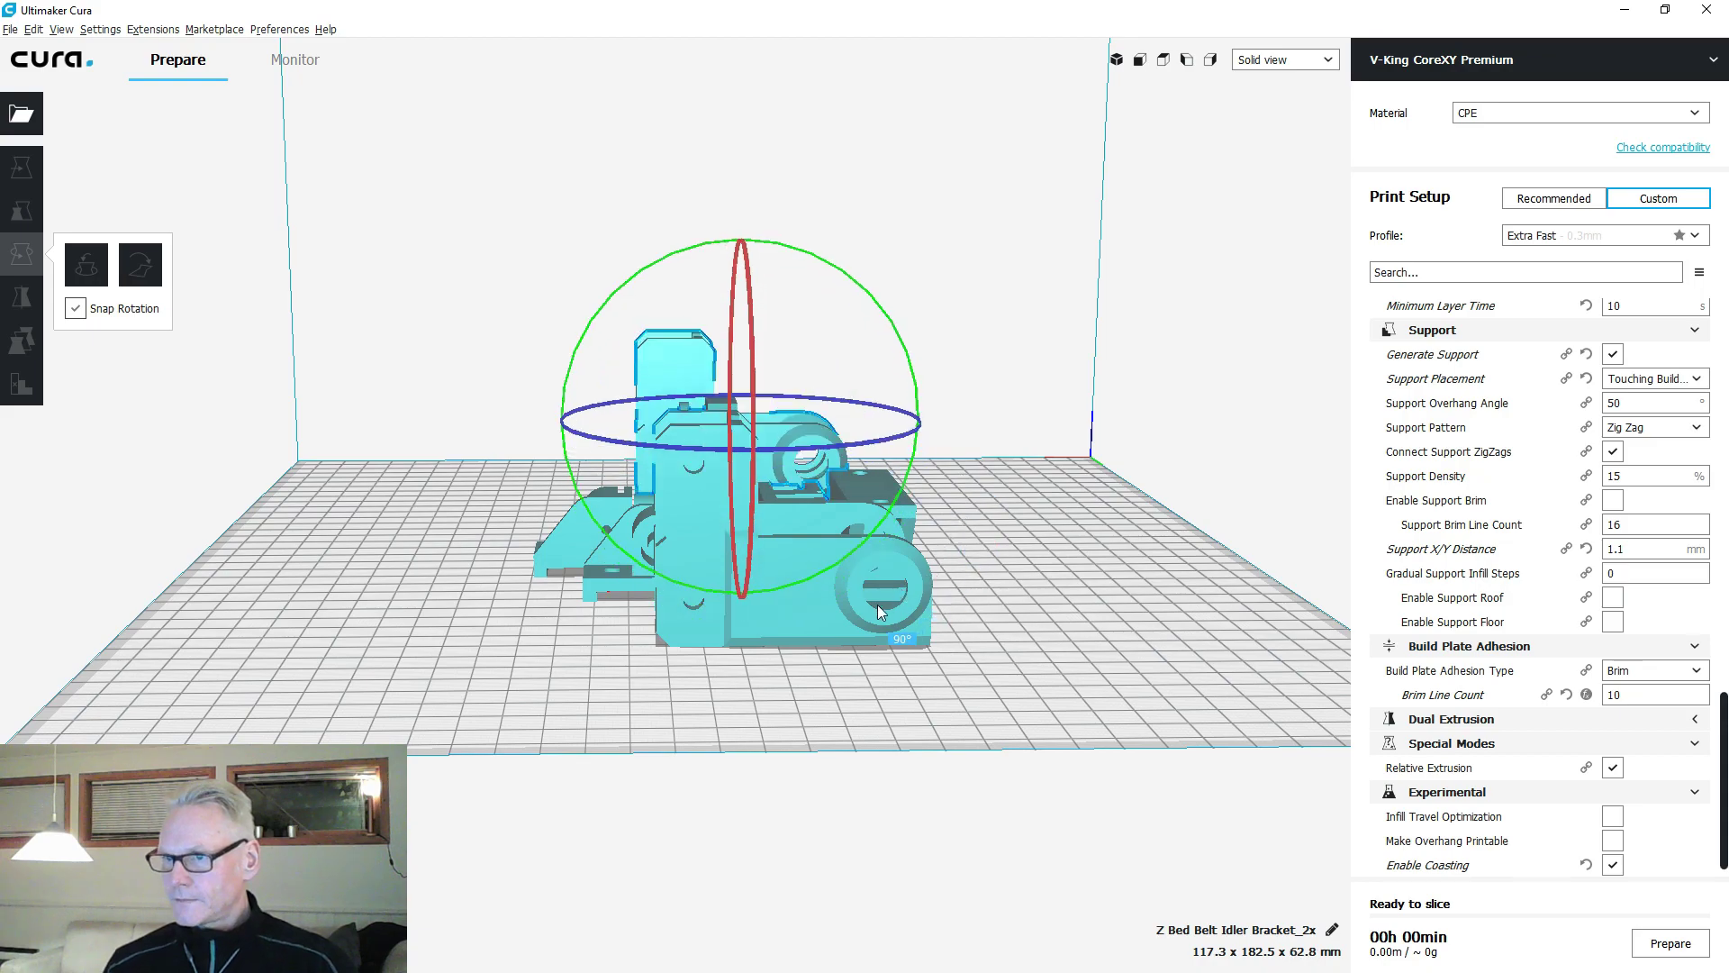
left_click(866, 724)
right_click_drag(780, 681, 1005, 782)
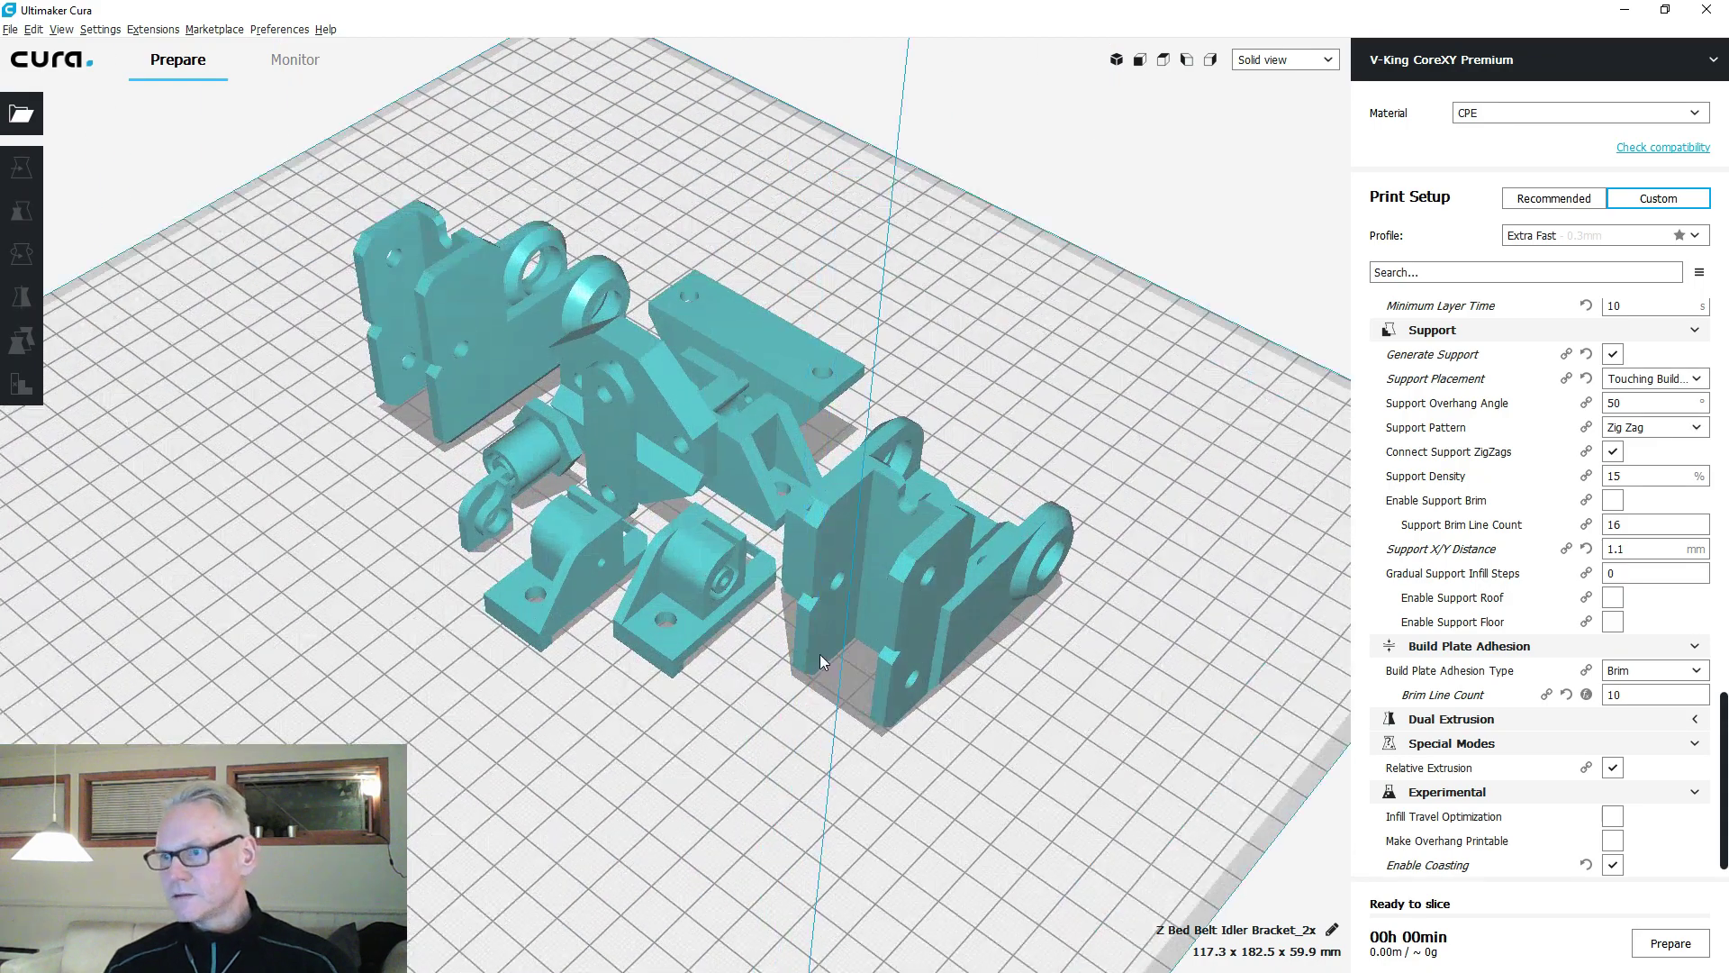
scroll(838, 702, "up", 3)
scroll(831, 720, "up", 2)
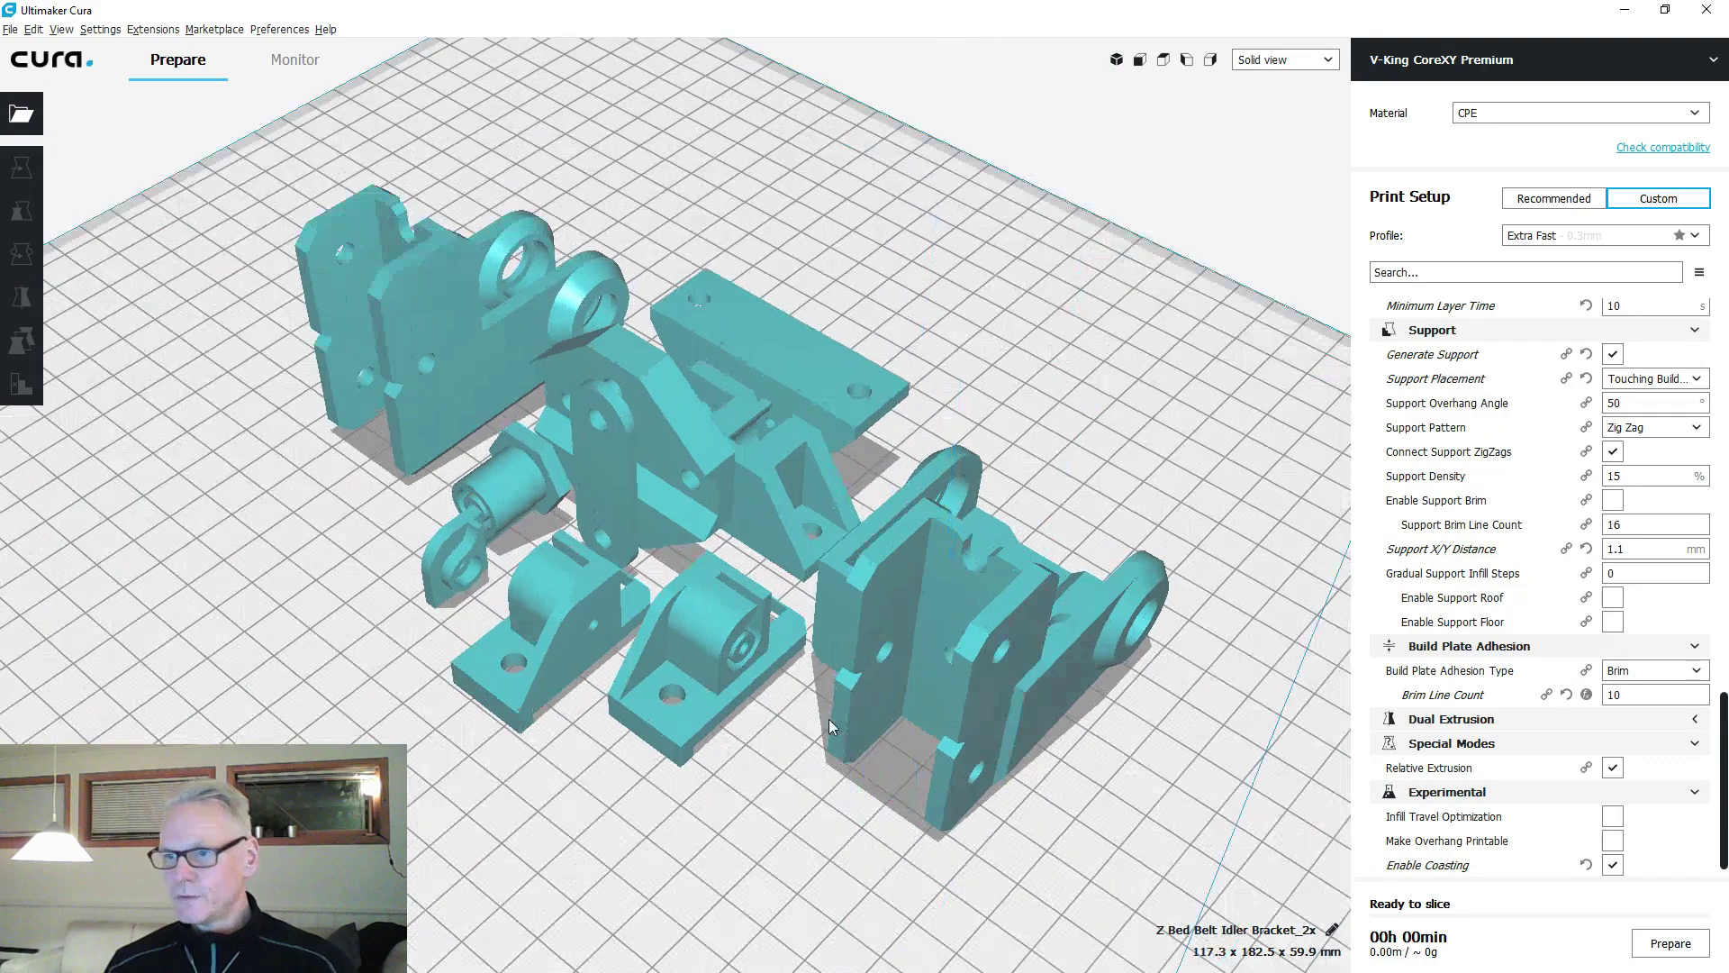
Tip the small bracket over to -30° so it stands upright.
left_click(705, 633)
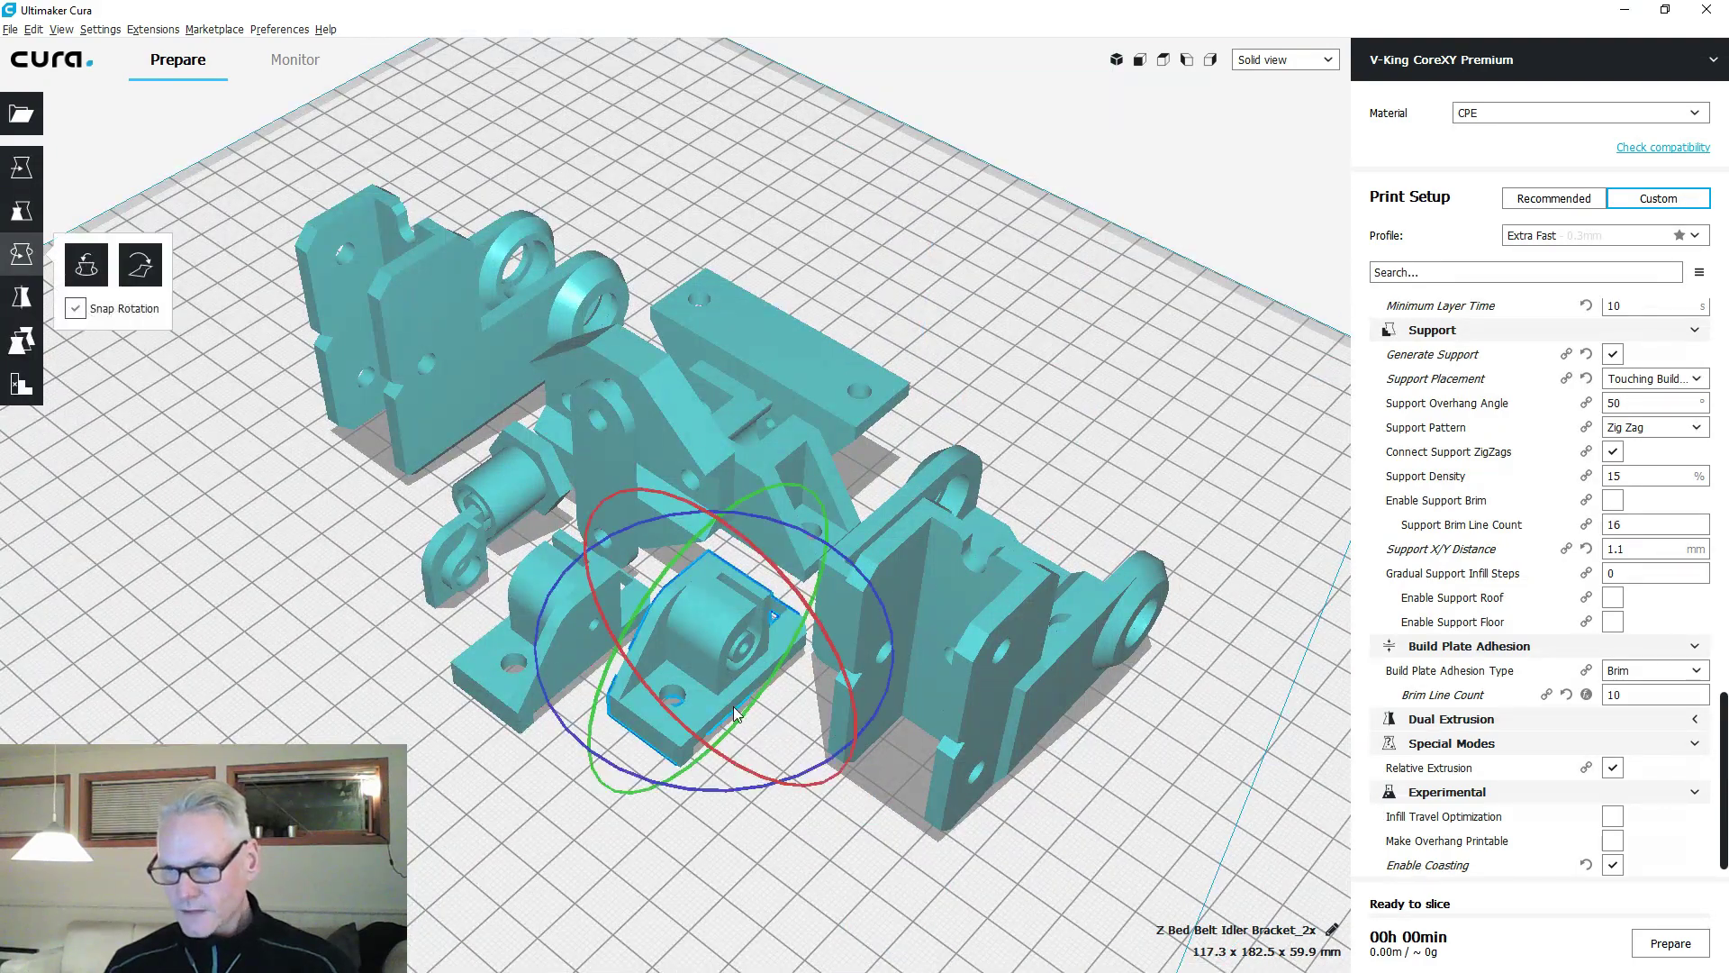
right_click_drag(733, 706, 739, 448)
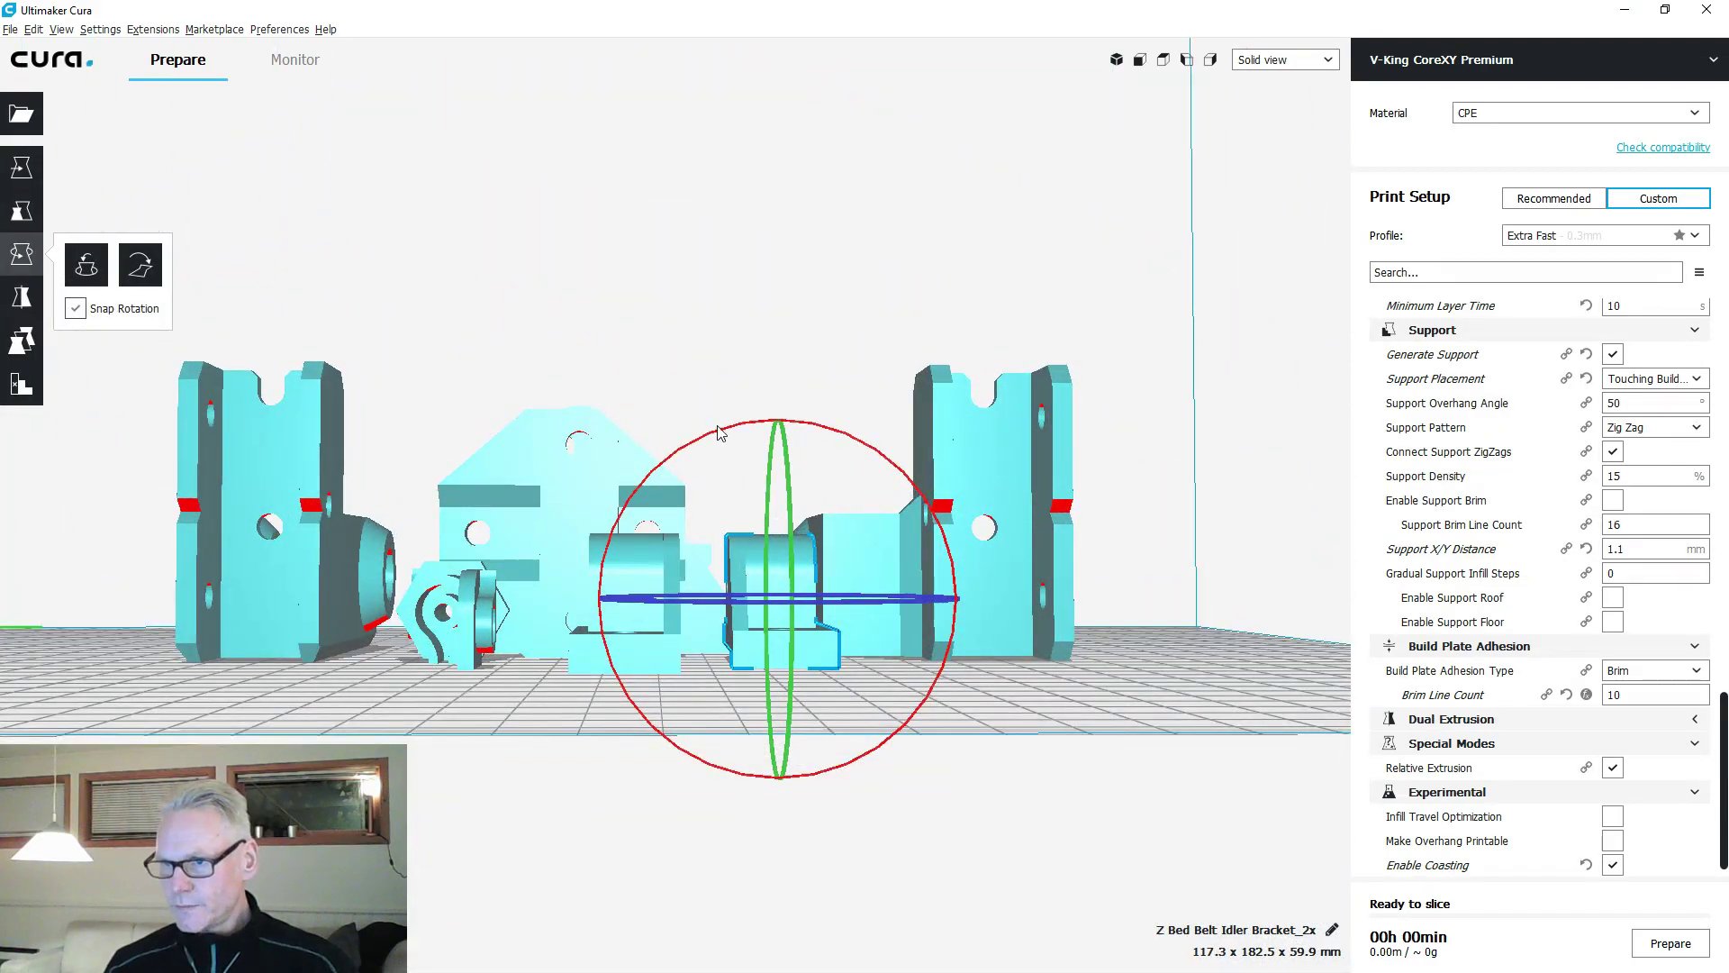
left_click_drag(720, 433, 630, 700)
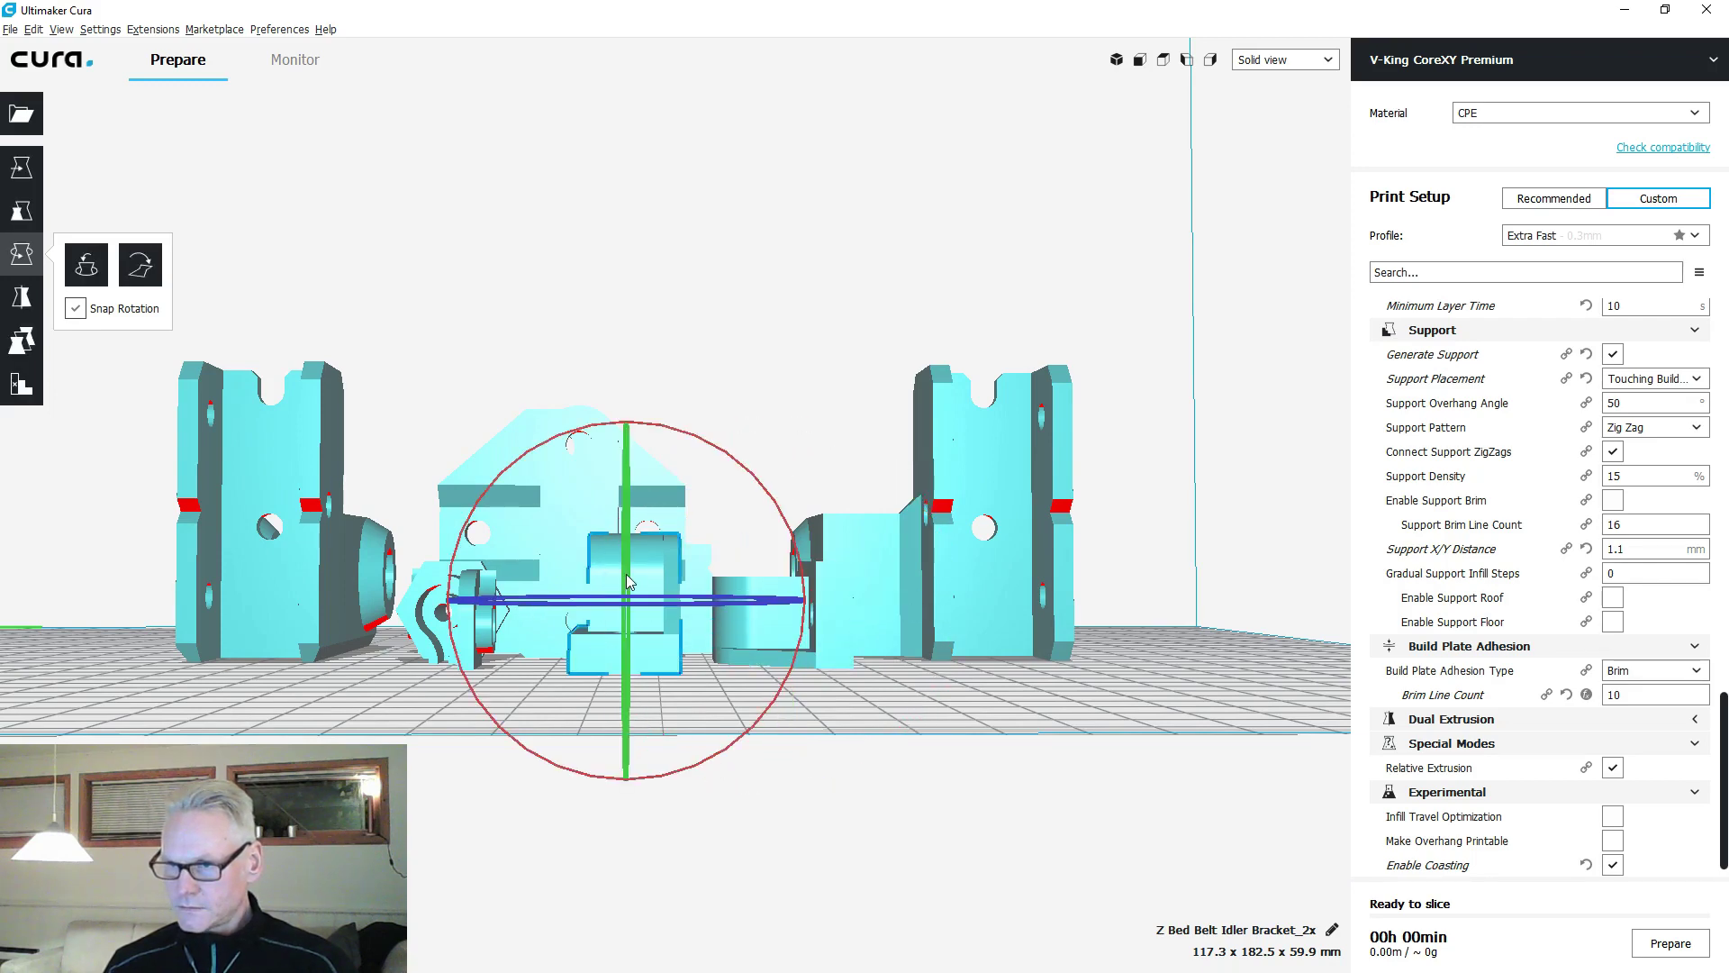
left_click_drag(704, 441, 754, 675)
left_click(1102, 694)
right_click_drag(1095, 650, 735, 510)
Rotate another part to 75°.
left_click(742, 450)
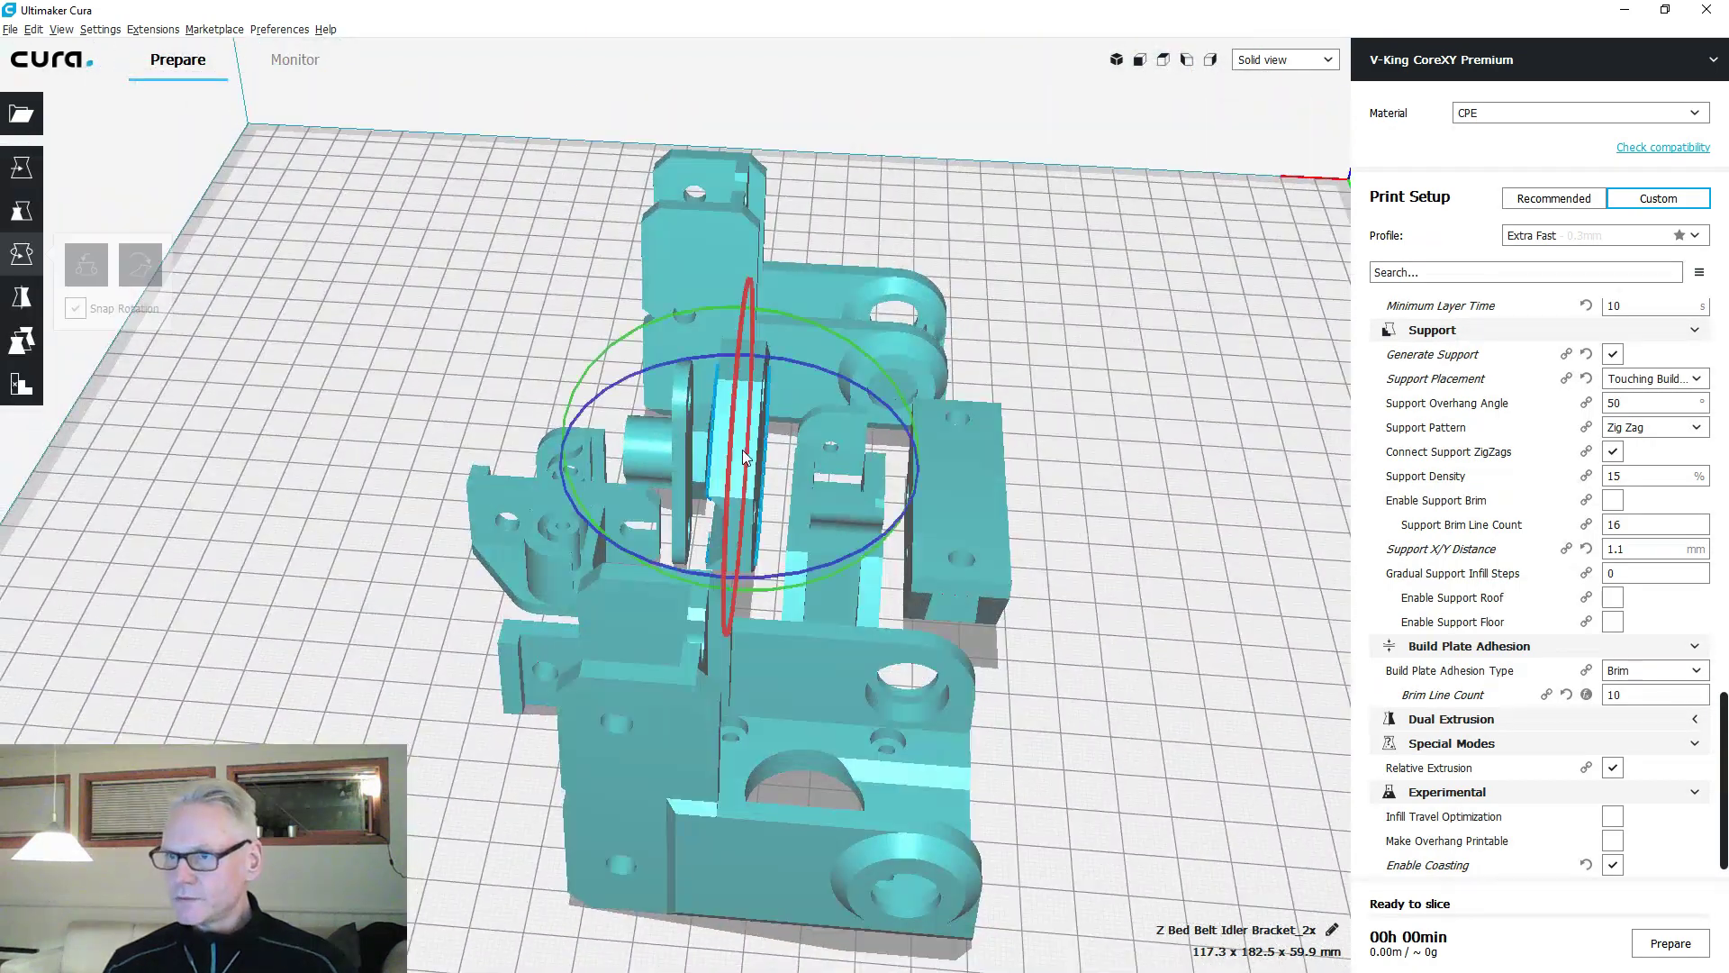
left_click(678, 446)
right_click_drag(678, 446, 795, 370)
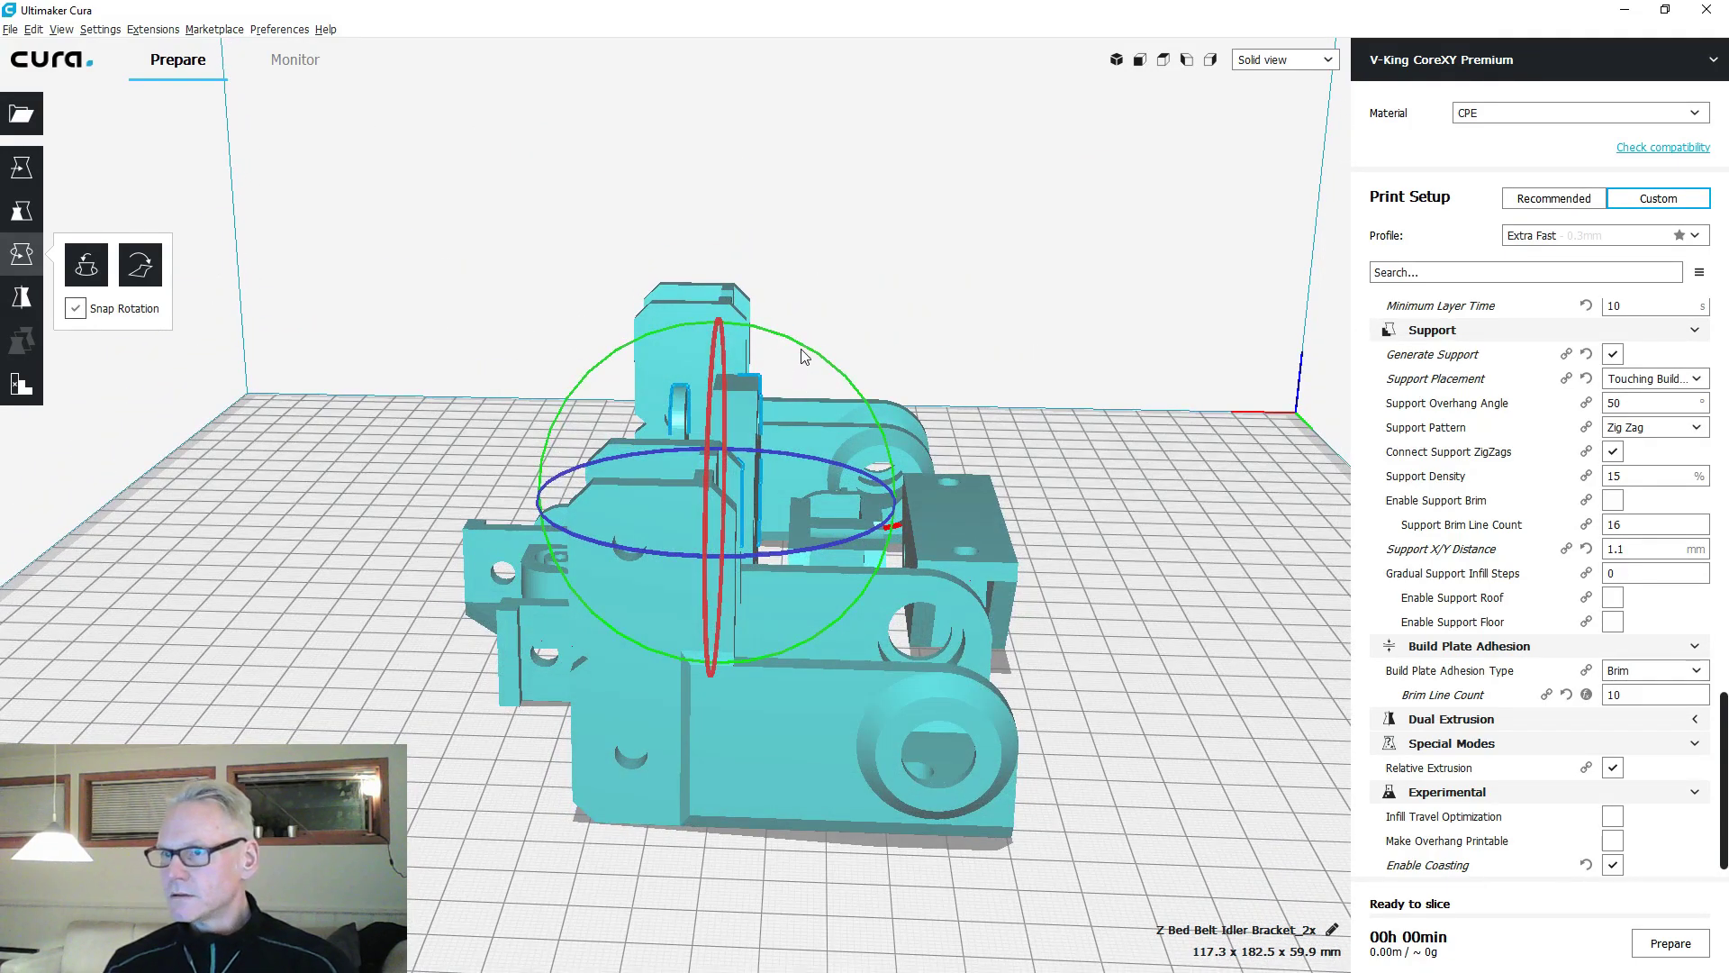
left_click_drag(888, 426, 879, 658)
left_click(461, 769)
right_click_drag(461, 768, 646, 780)
scroll(649, 781, "up", 3)
Stand the small cylinder part upright with a 90° rotation.
left_click(632, 575)
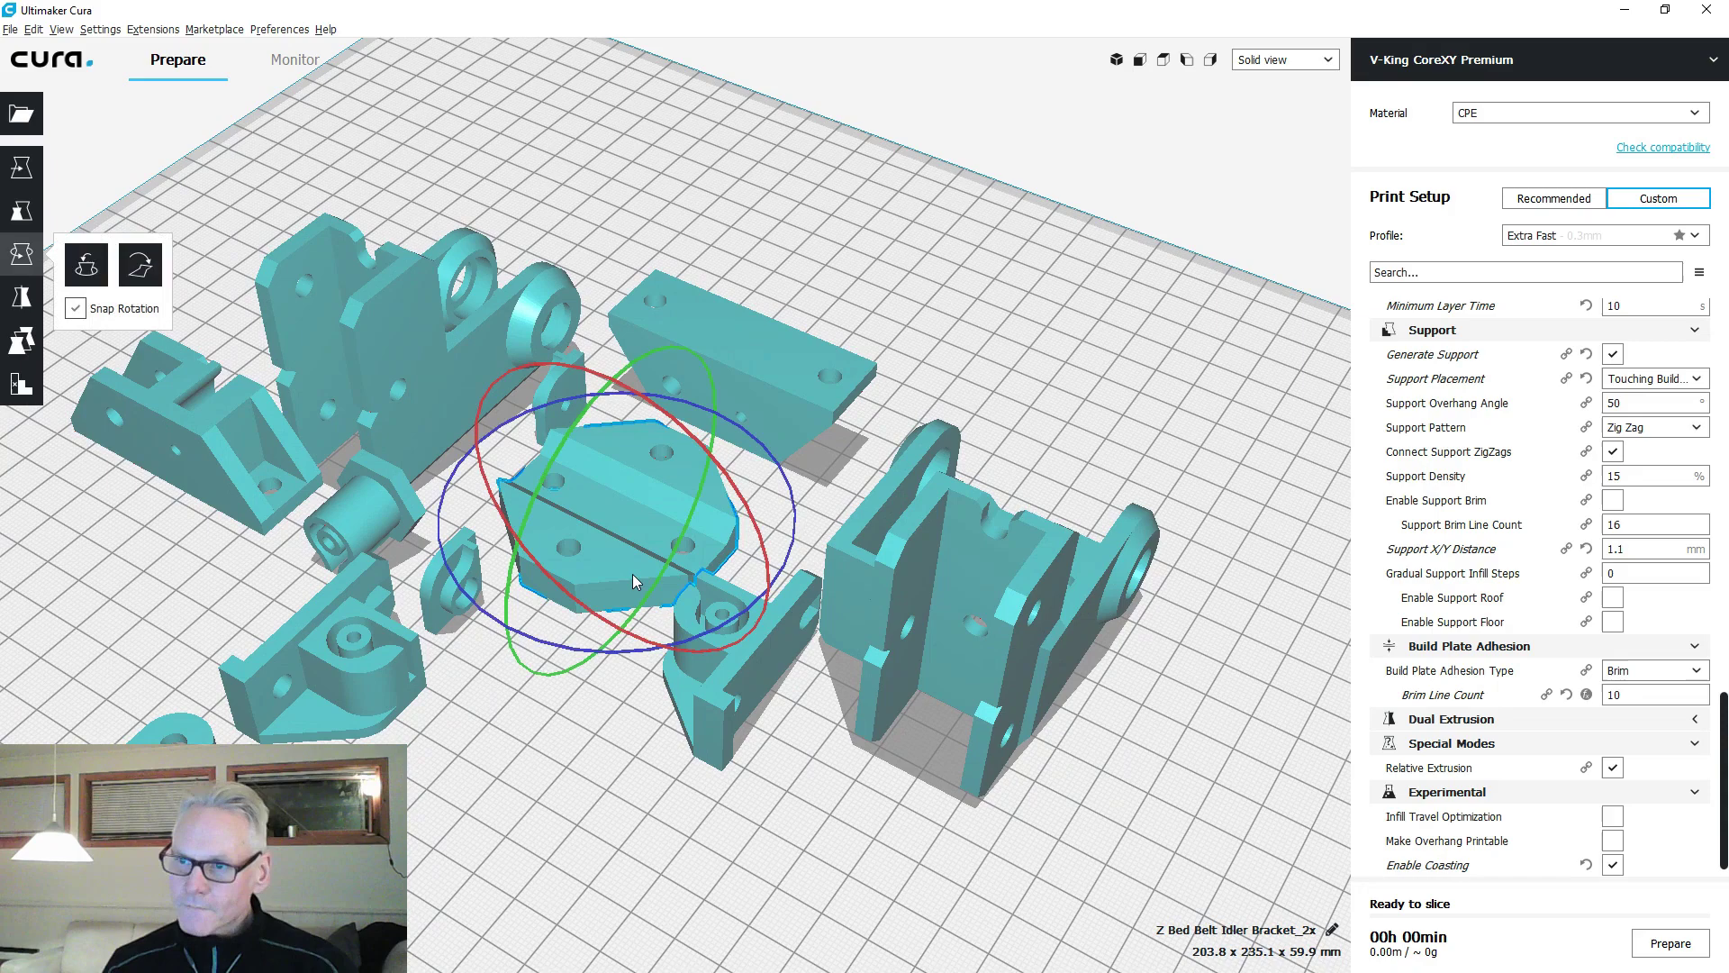
left_click(641, 737)
left_click(185, 731)
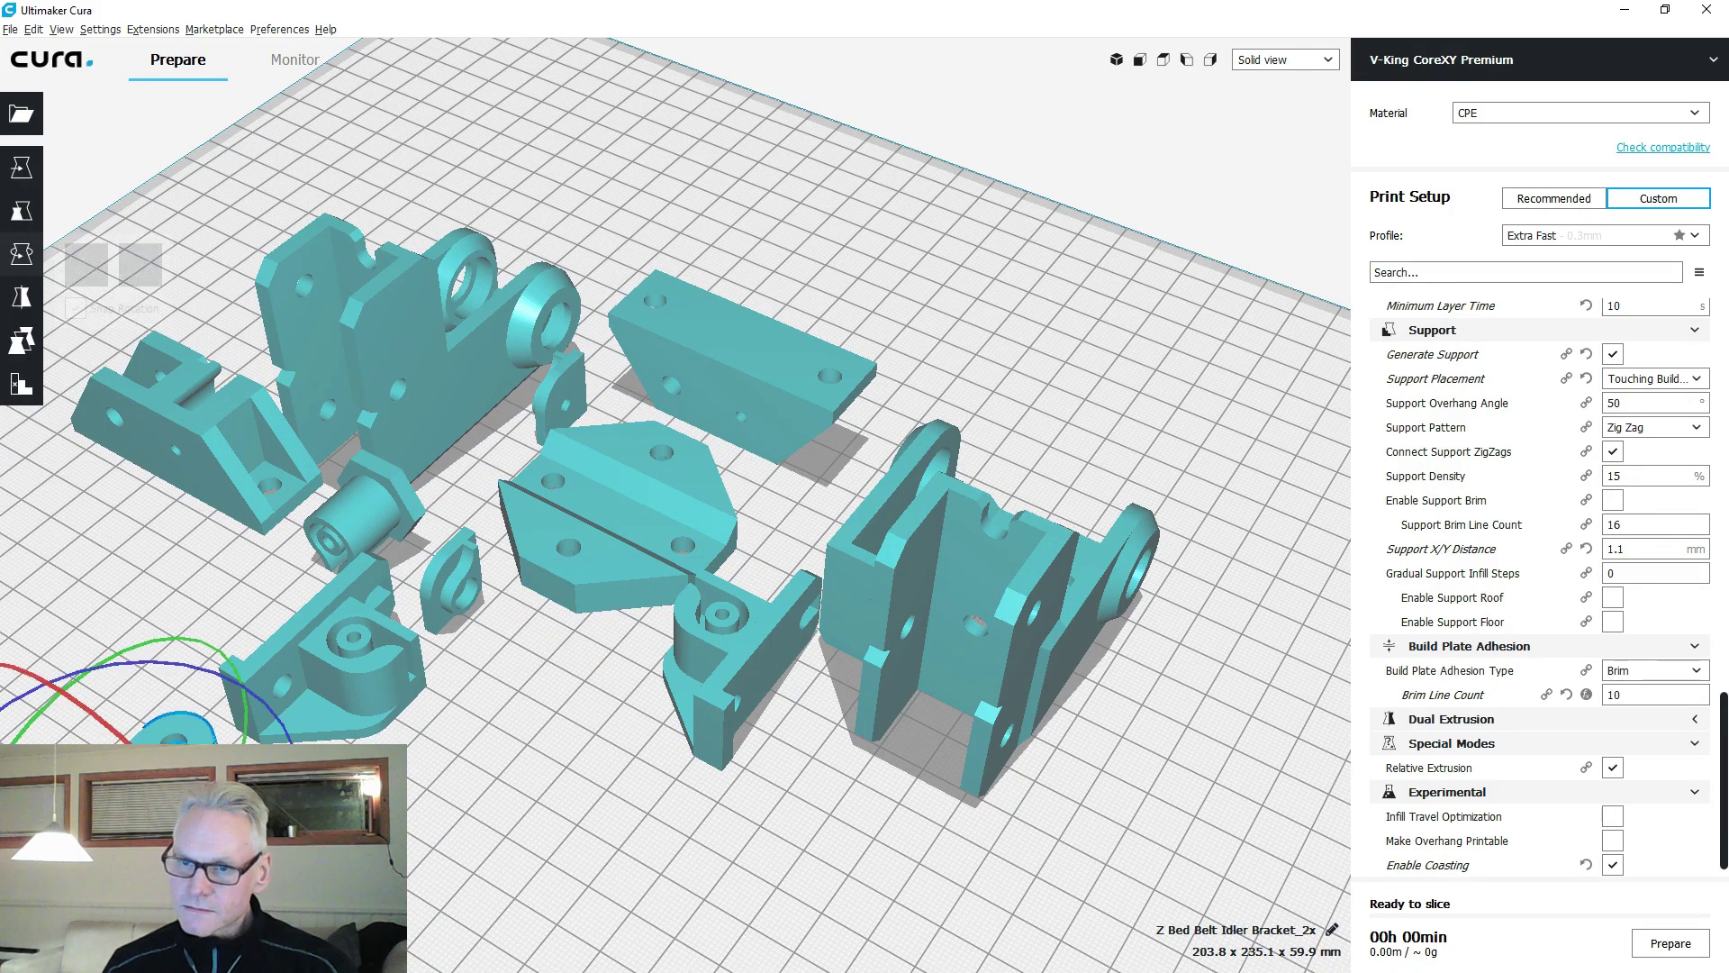
left_click(434, 802)
left_click(388, 525)
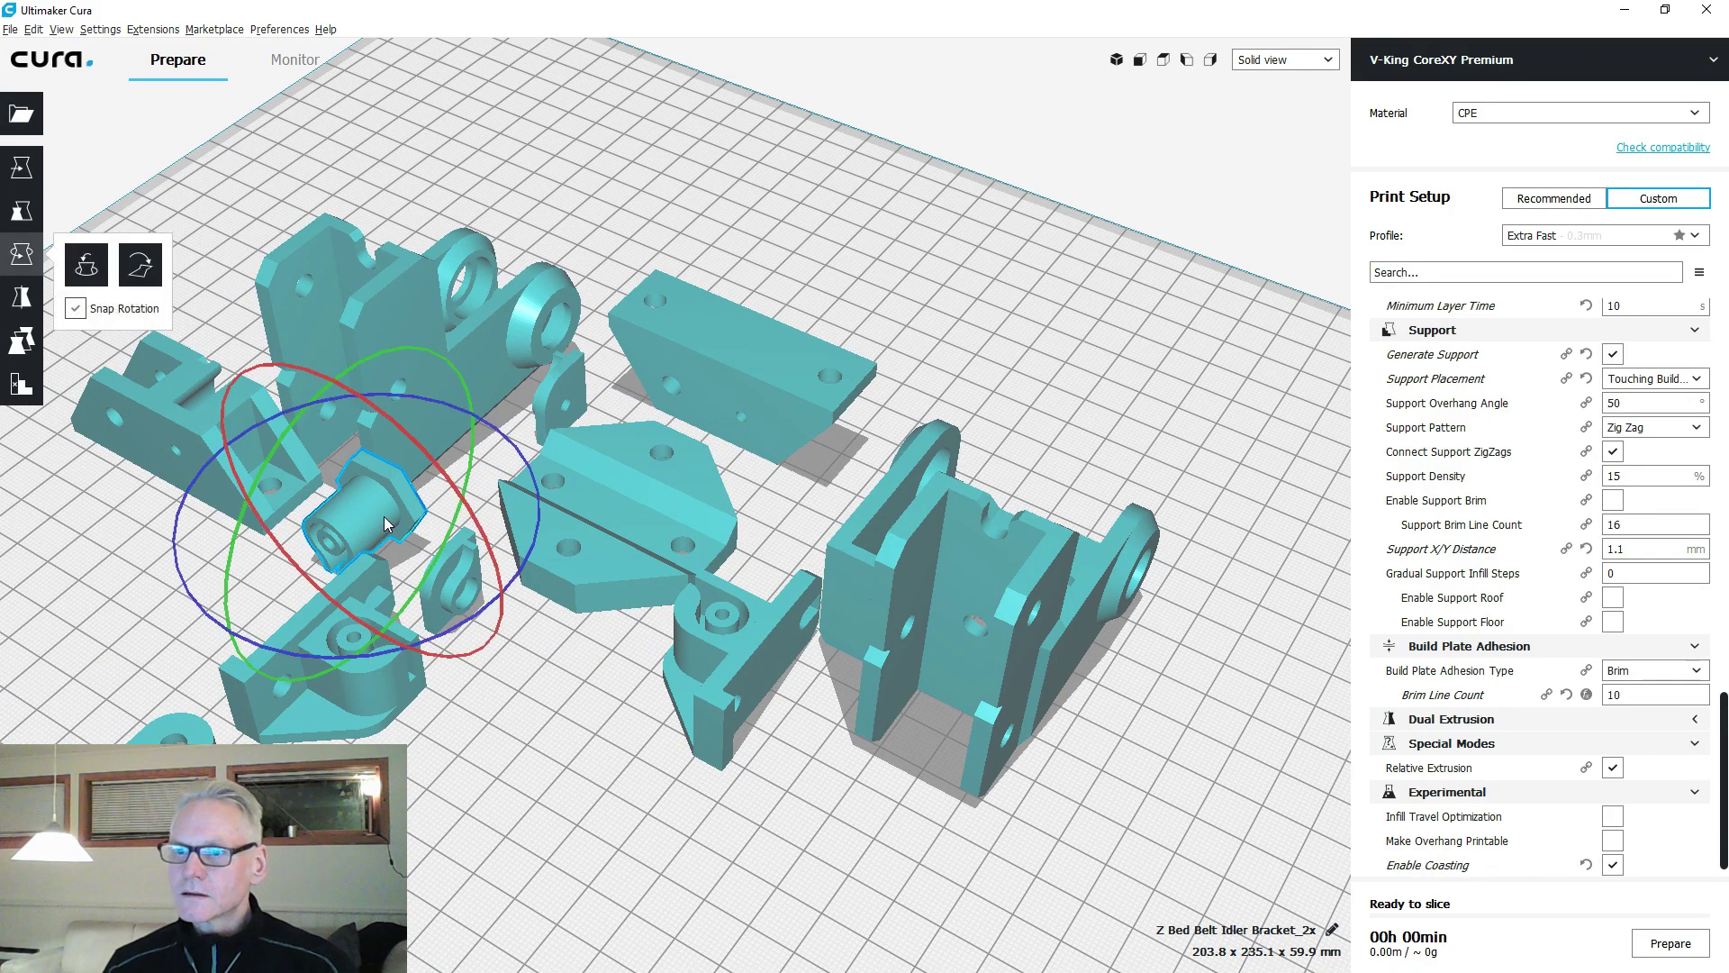
right_click_drag(387, 525, 467, 387)
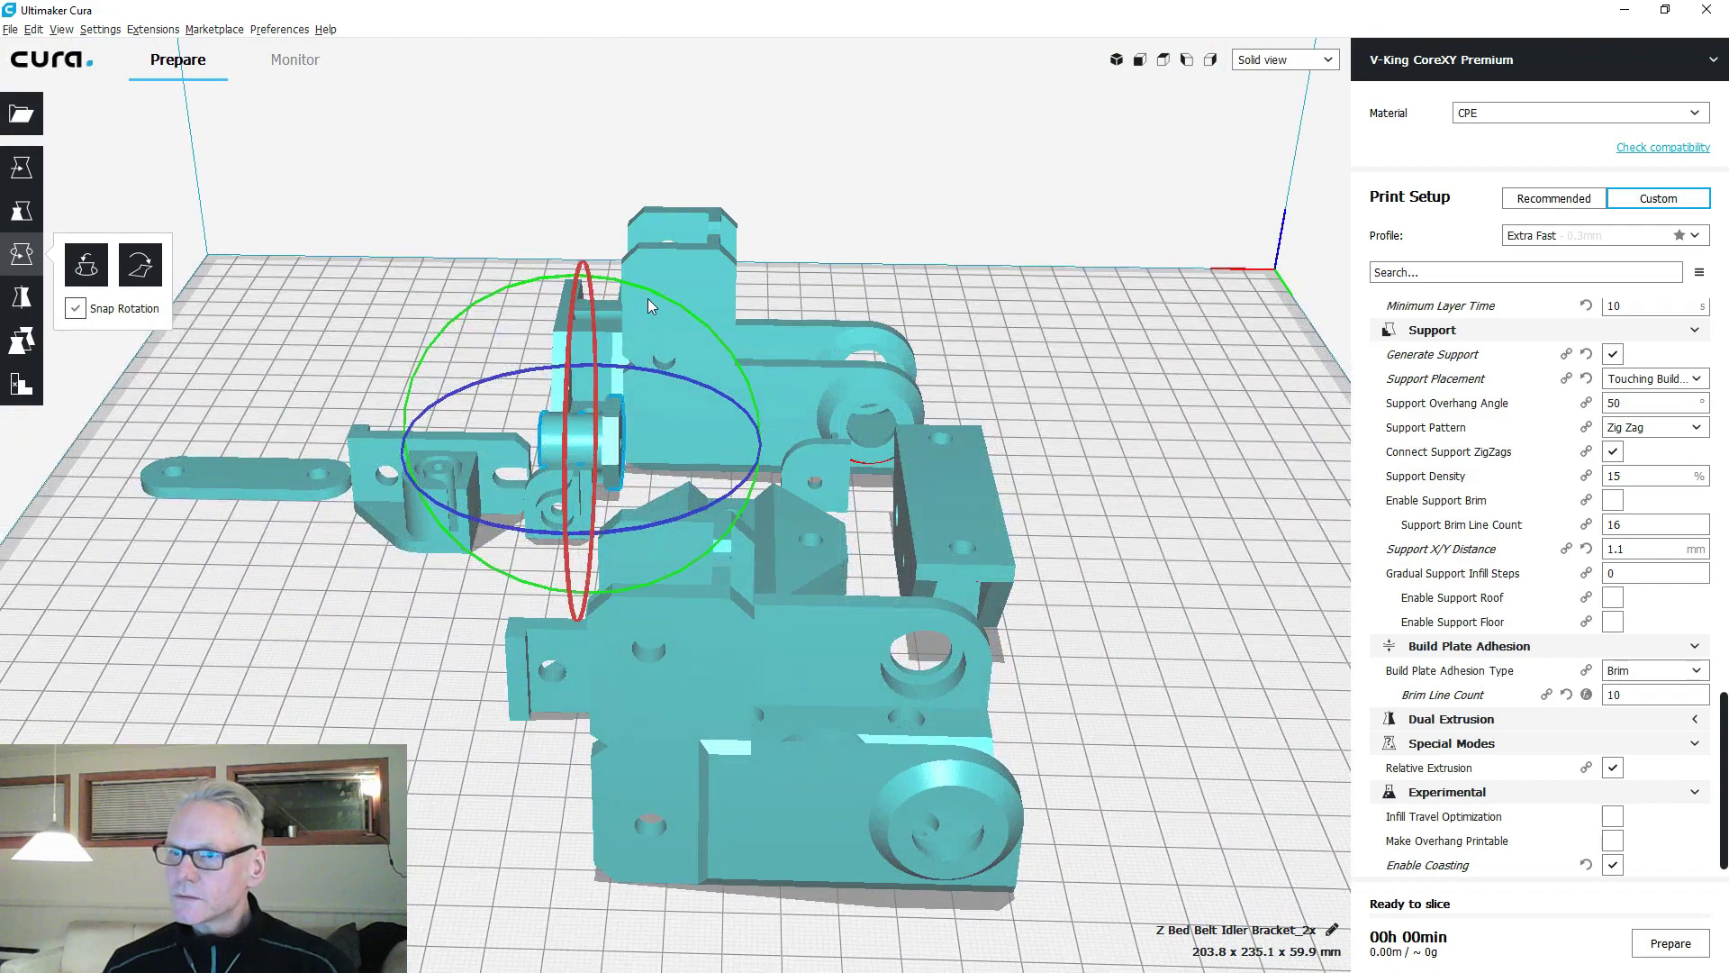
left_click_drag(652, 296, 735, 544)
left_click(358, 687)
right_click_drag(375, 678, 633, 675)
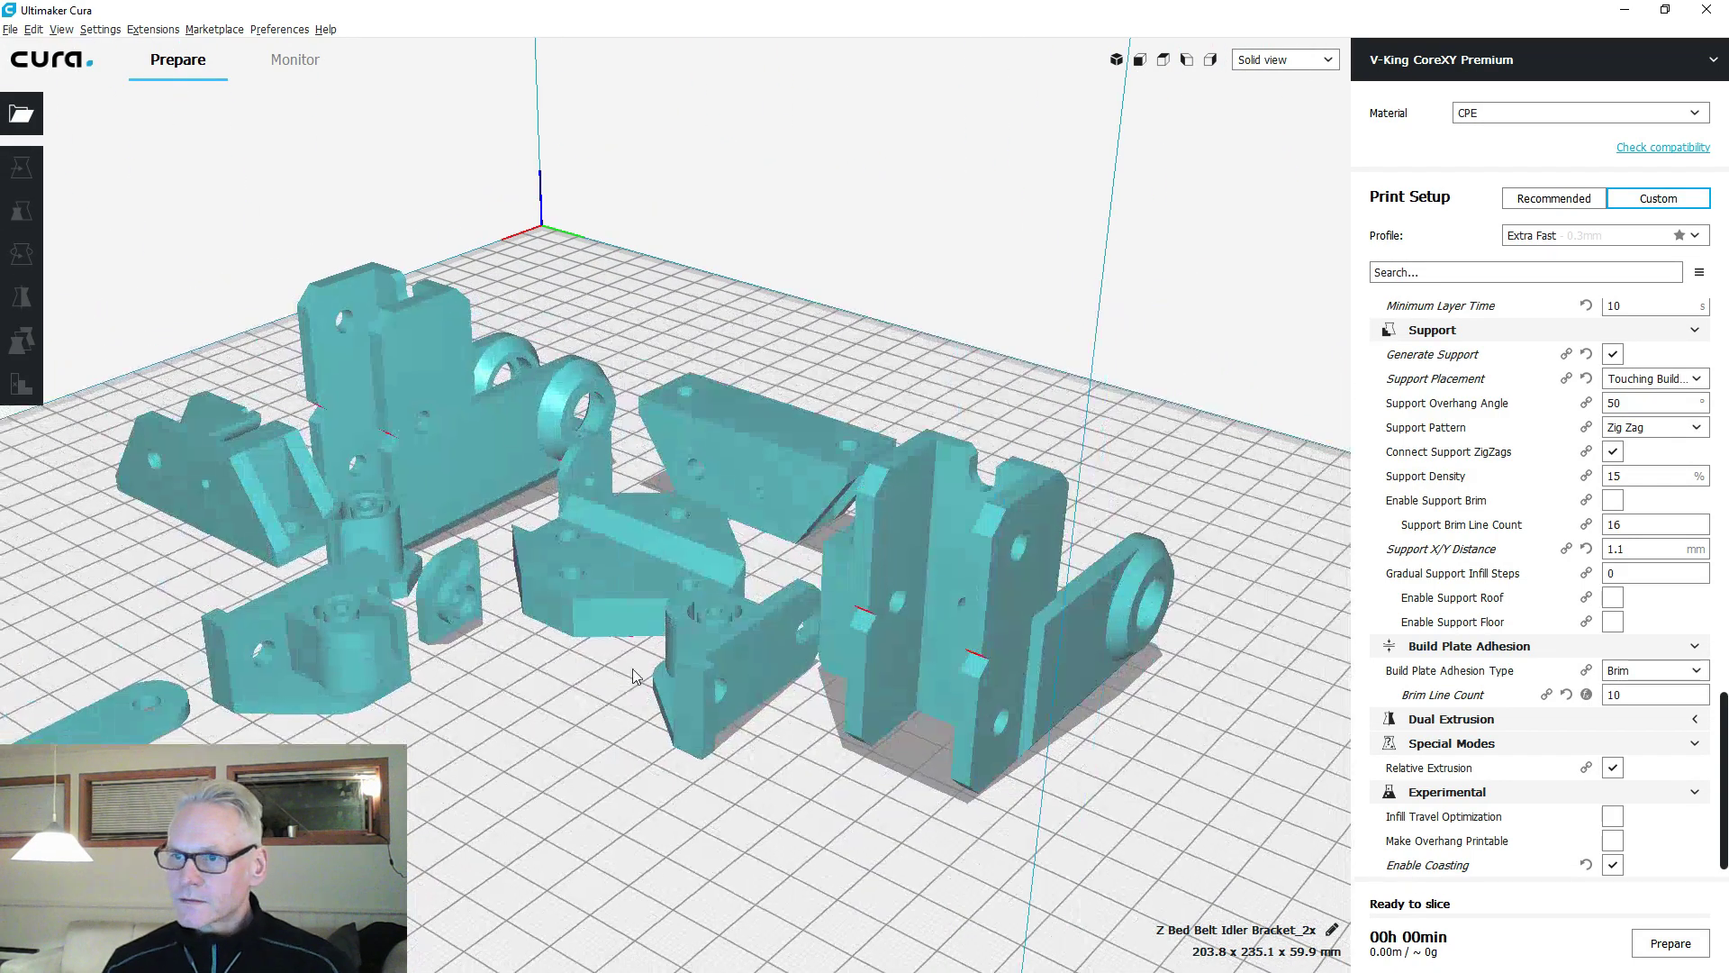
Rotate the small square part into a new orientation.
left_click(431, 580)
right_click_drag(474, 655, 447, 517)
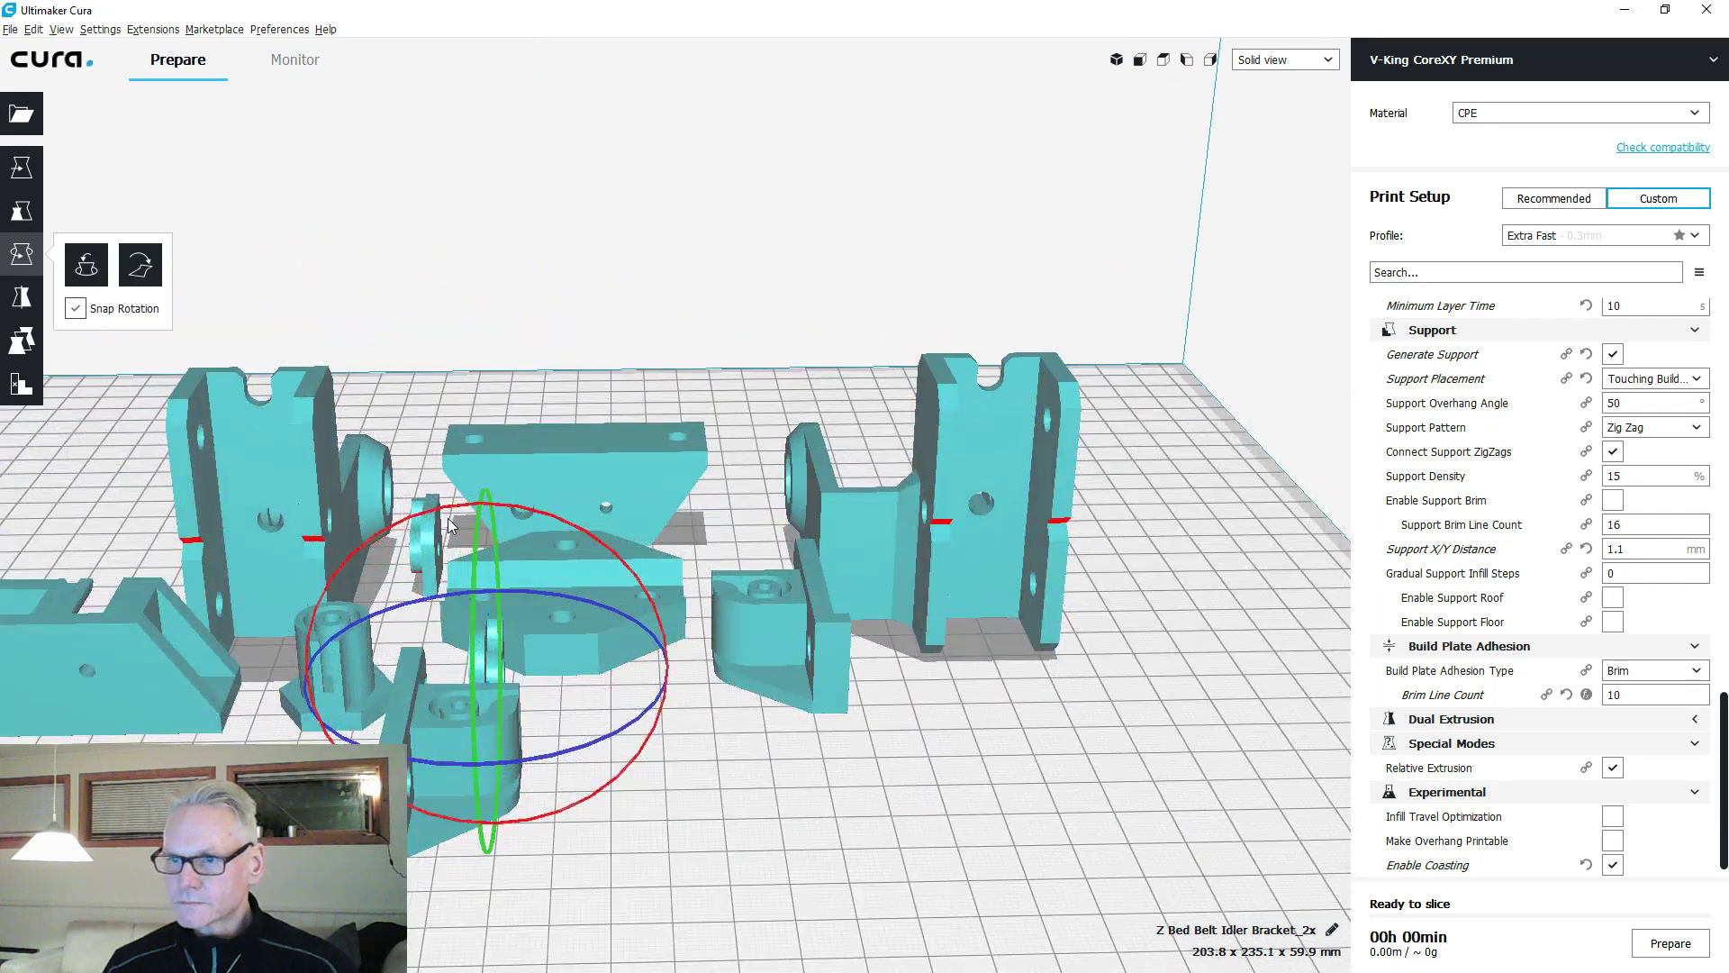
left_click_drag(409, 514, 417, 535)
left_click(704, 823)
right_click_drag(704, 823, 472, 563)
scroll(457, 596, "up", 3)
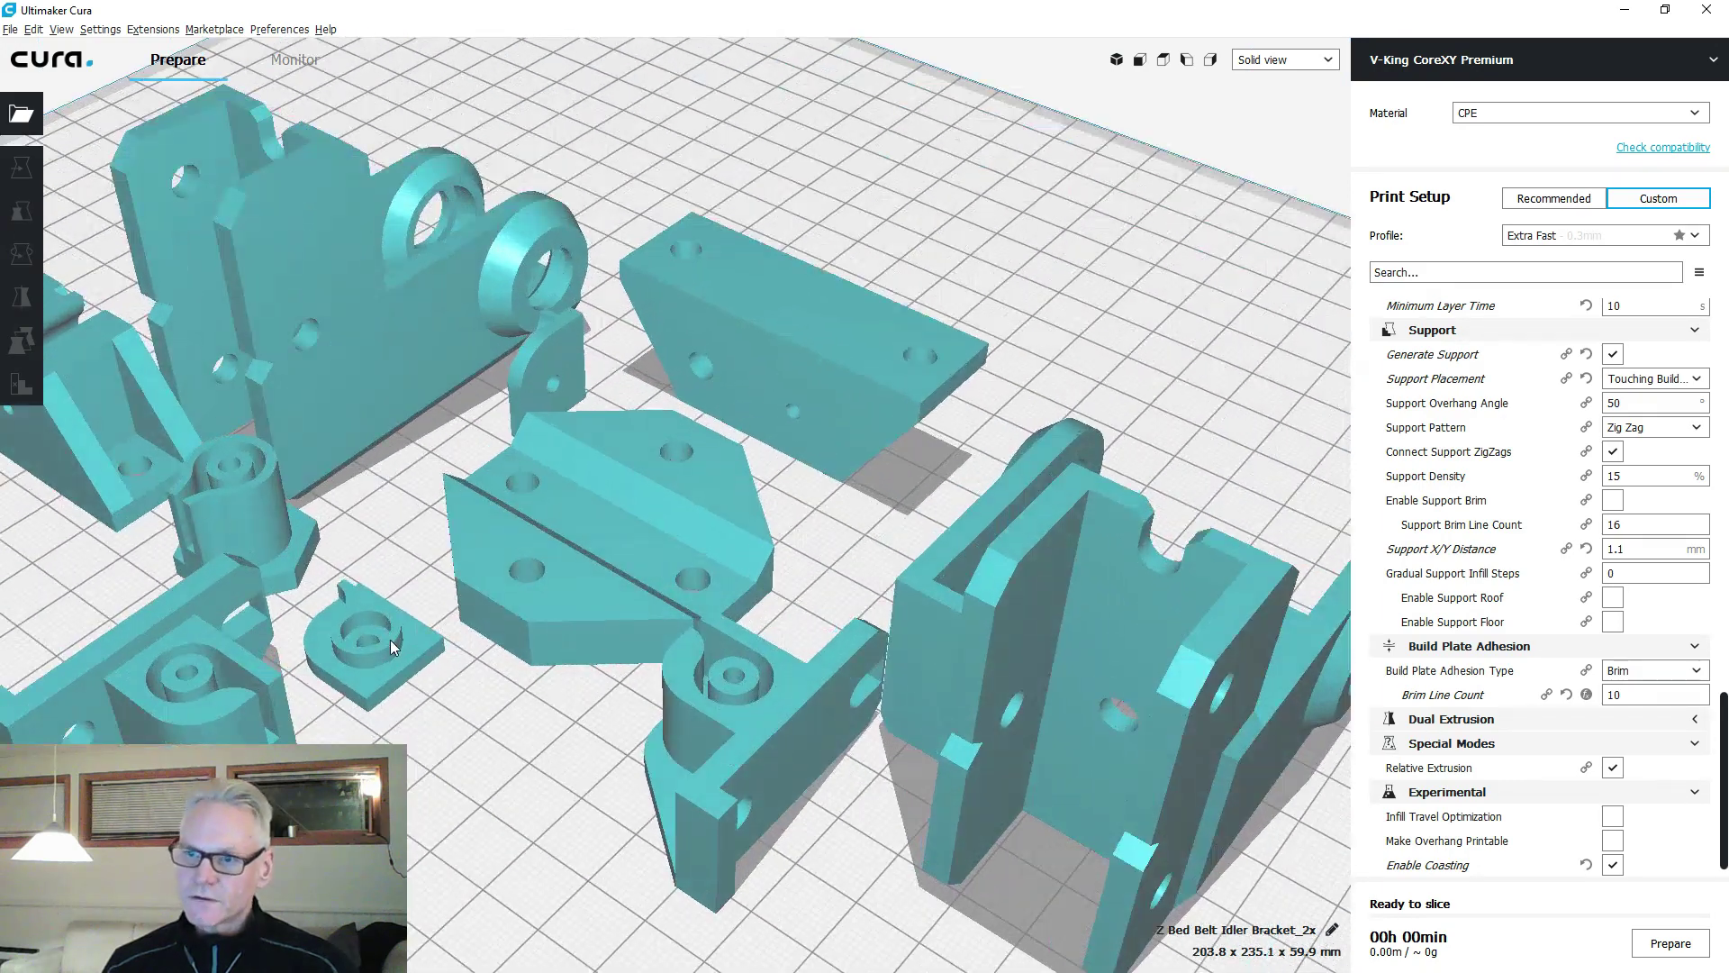
scroll(400, 642, "down", 2)
Lay the cylindrical bracket flat on the plate.
left_click(344, 568)
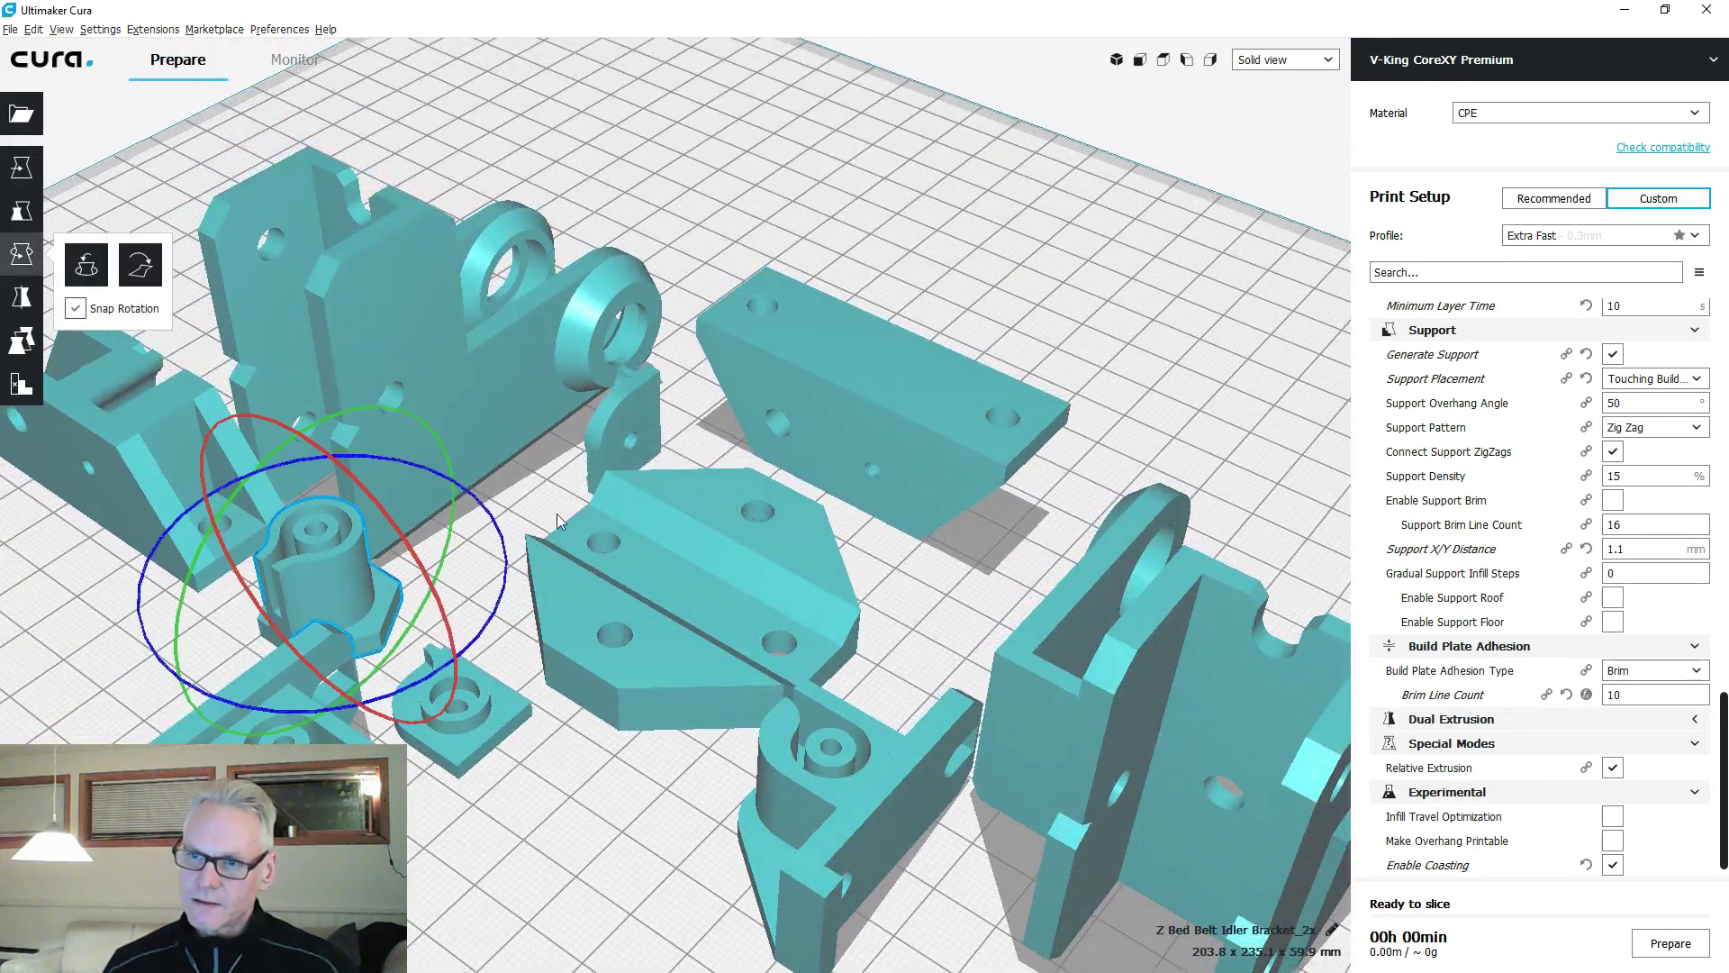
right_click_drag(556, 514, 509, 448)
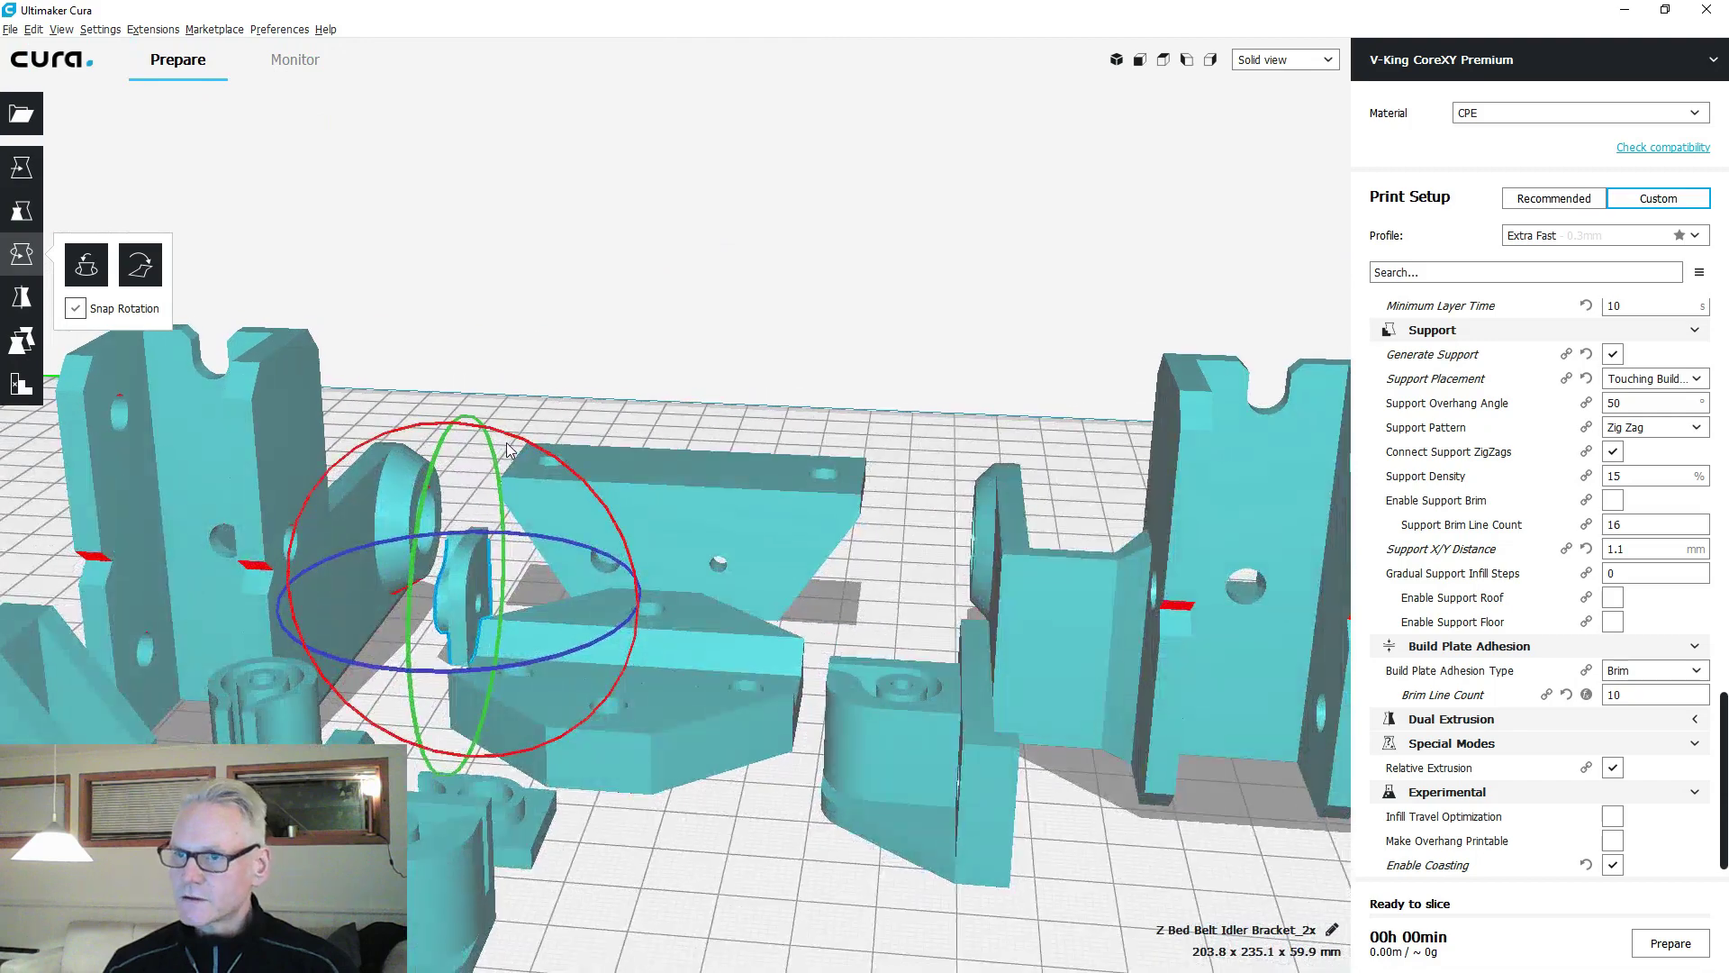
left_click_drag(515, 441, 618, 739)
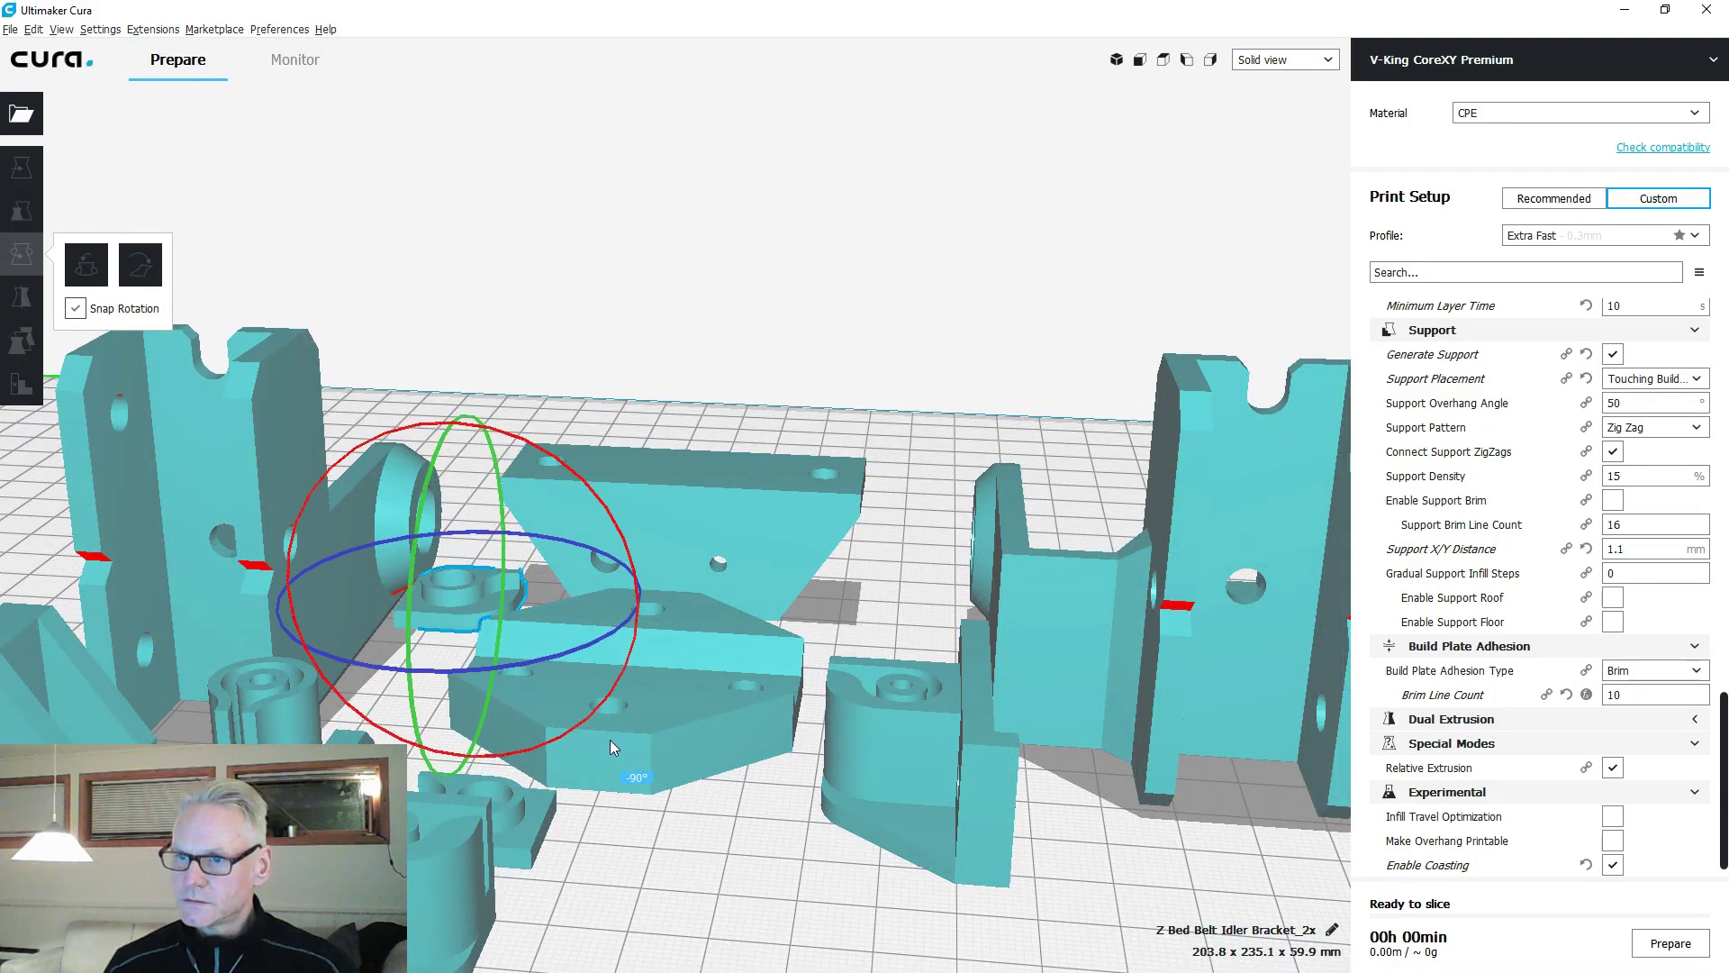
left_click(651, 832)
right_click_drag(651, 832, 725, 411)
Flip the trapezoid bracket 180° and view all brackets from nearly top-down.
left_click(888, 477)
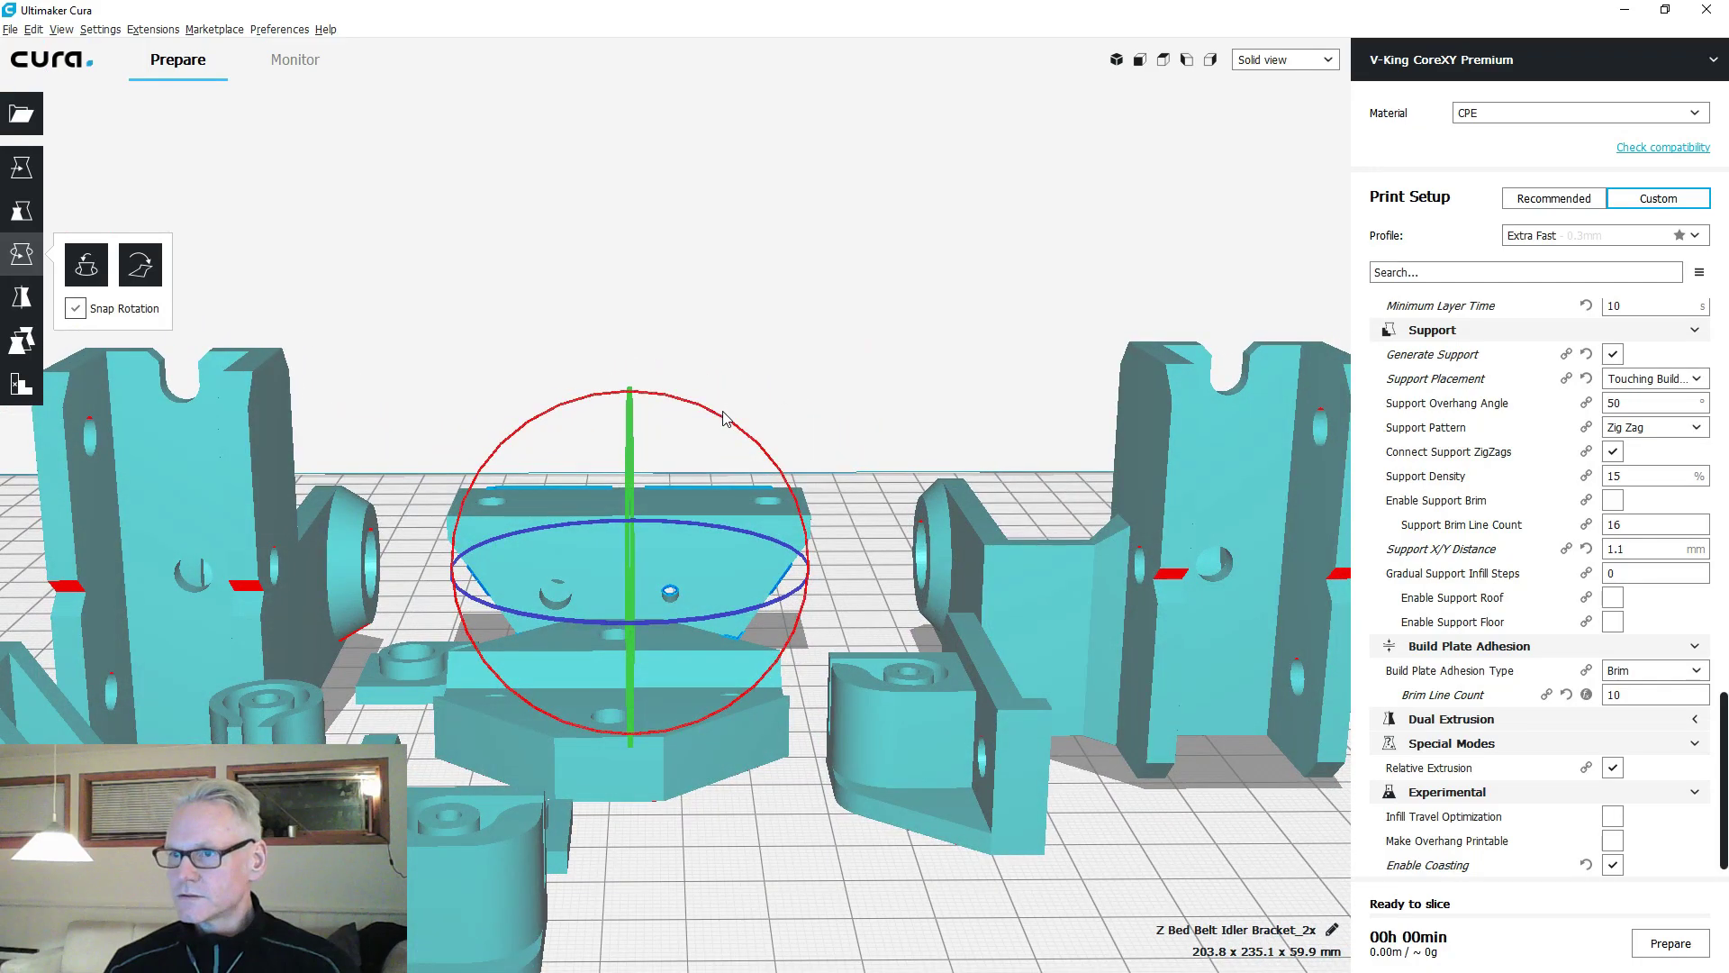
left_click_drag(721, 420, 880, 429)
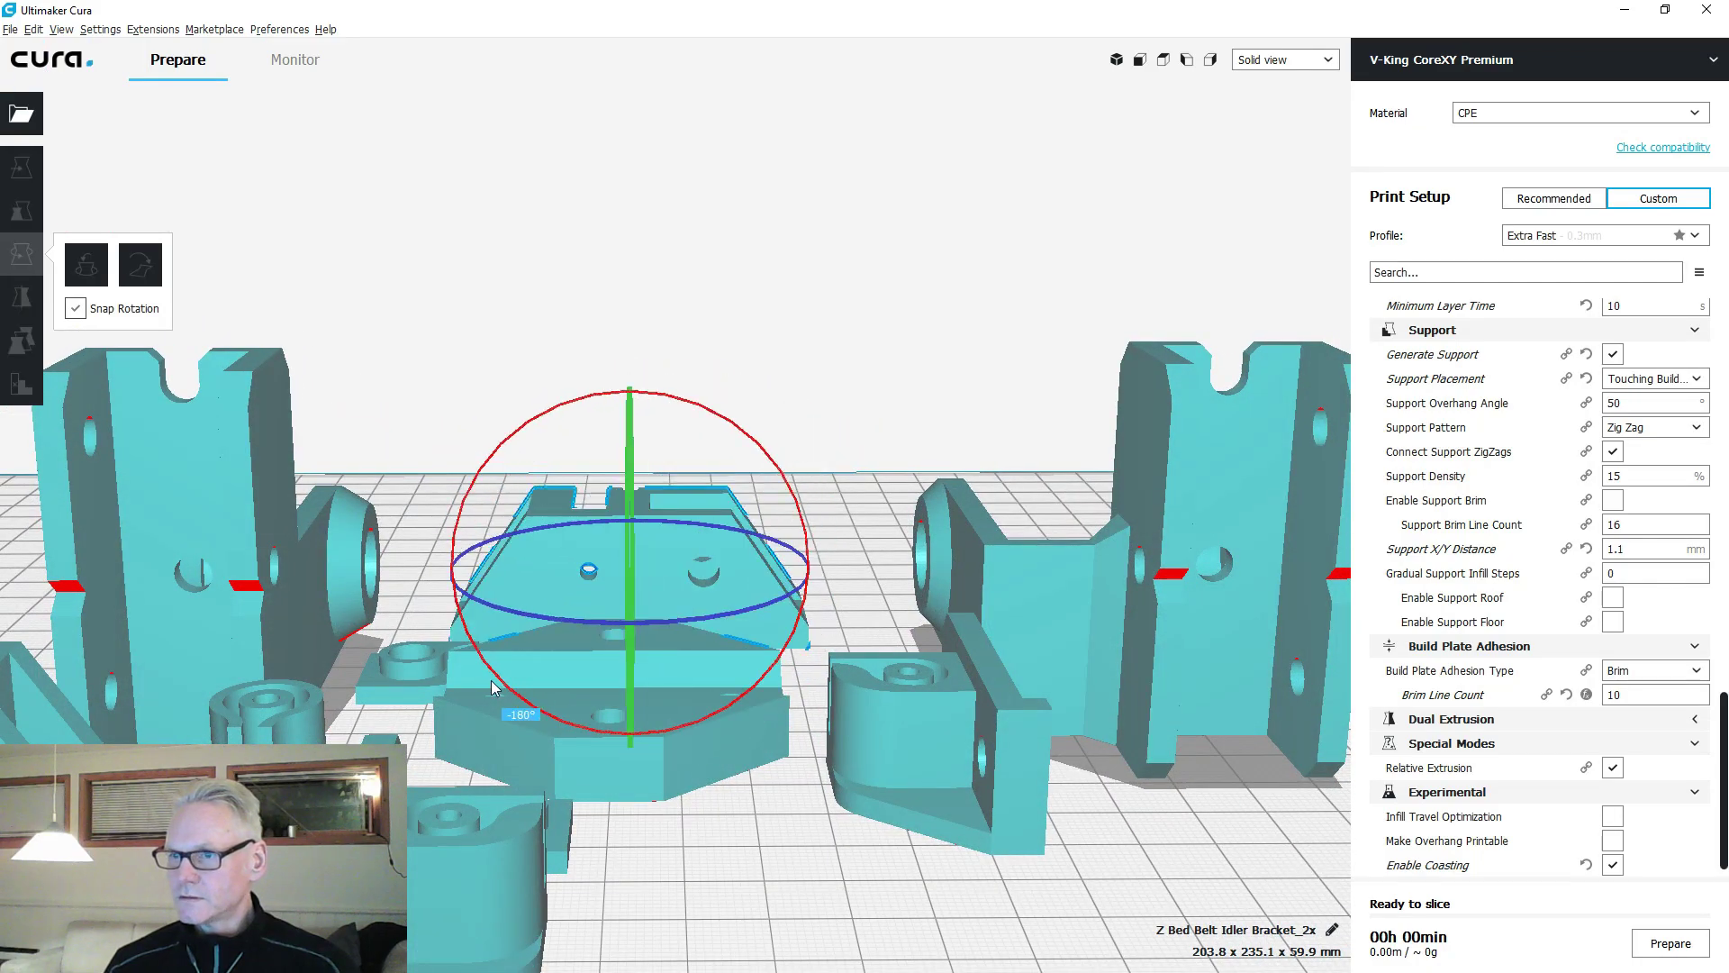
left_click(880, 429)
right_click_drag(907, 443, 608, 423)
right_click_drag(808, 499, 684, 581)
Add one extra copy of the small round part with Multiply Selected Model.
left_click(684, 585)
left_click(1126, 245)
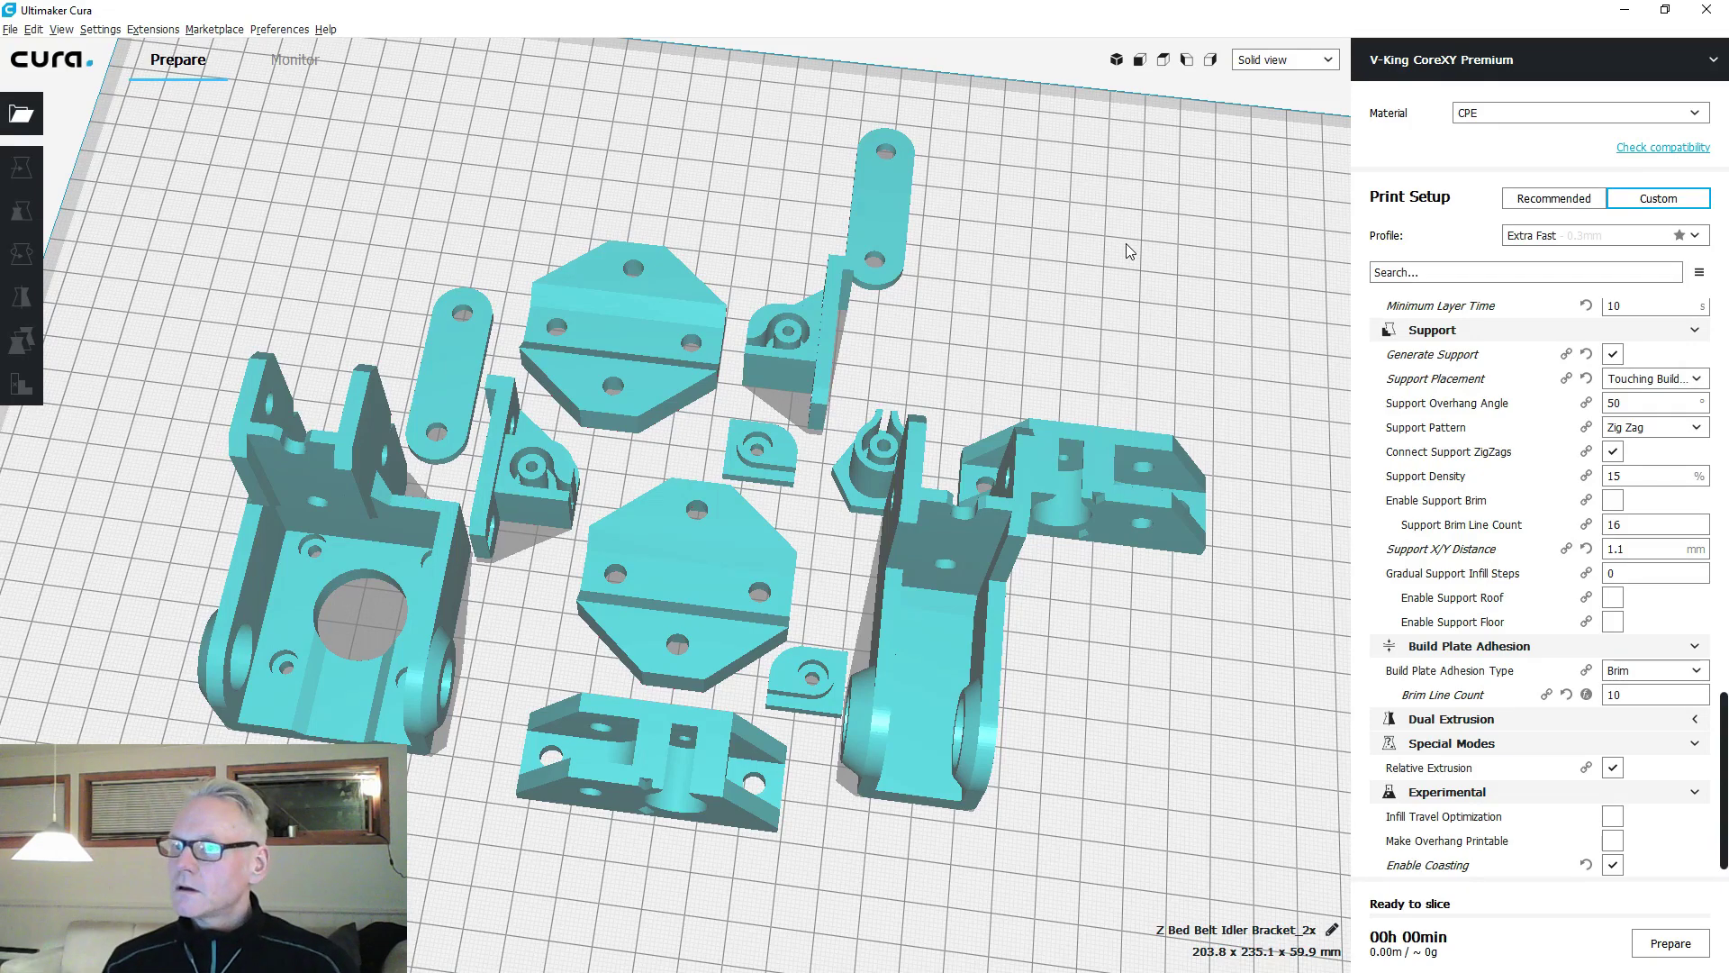
right_click_drag(1137, 313, 544, 675)
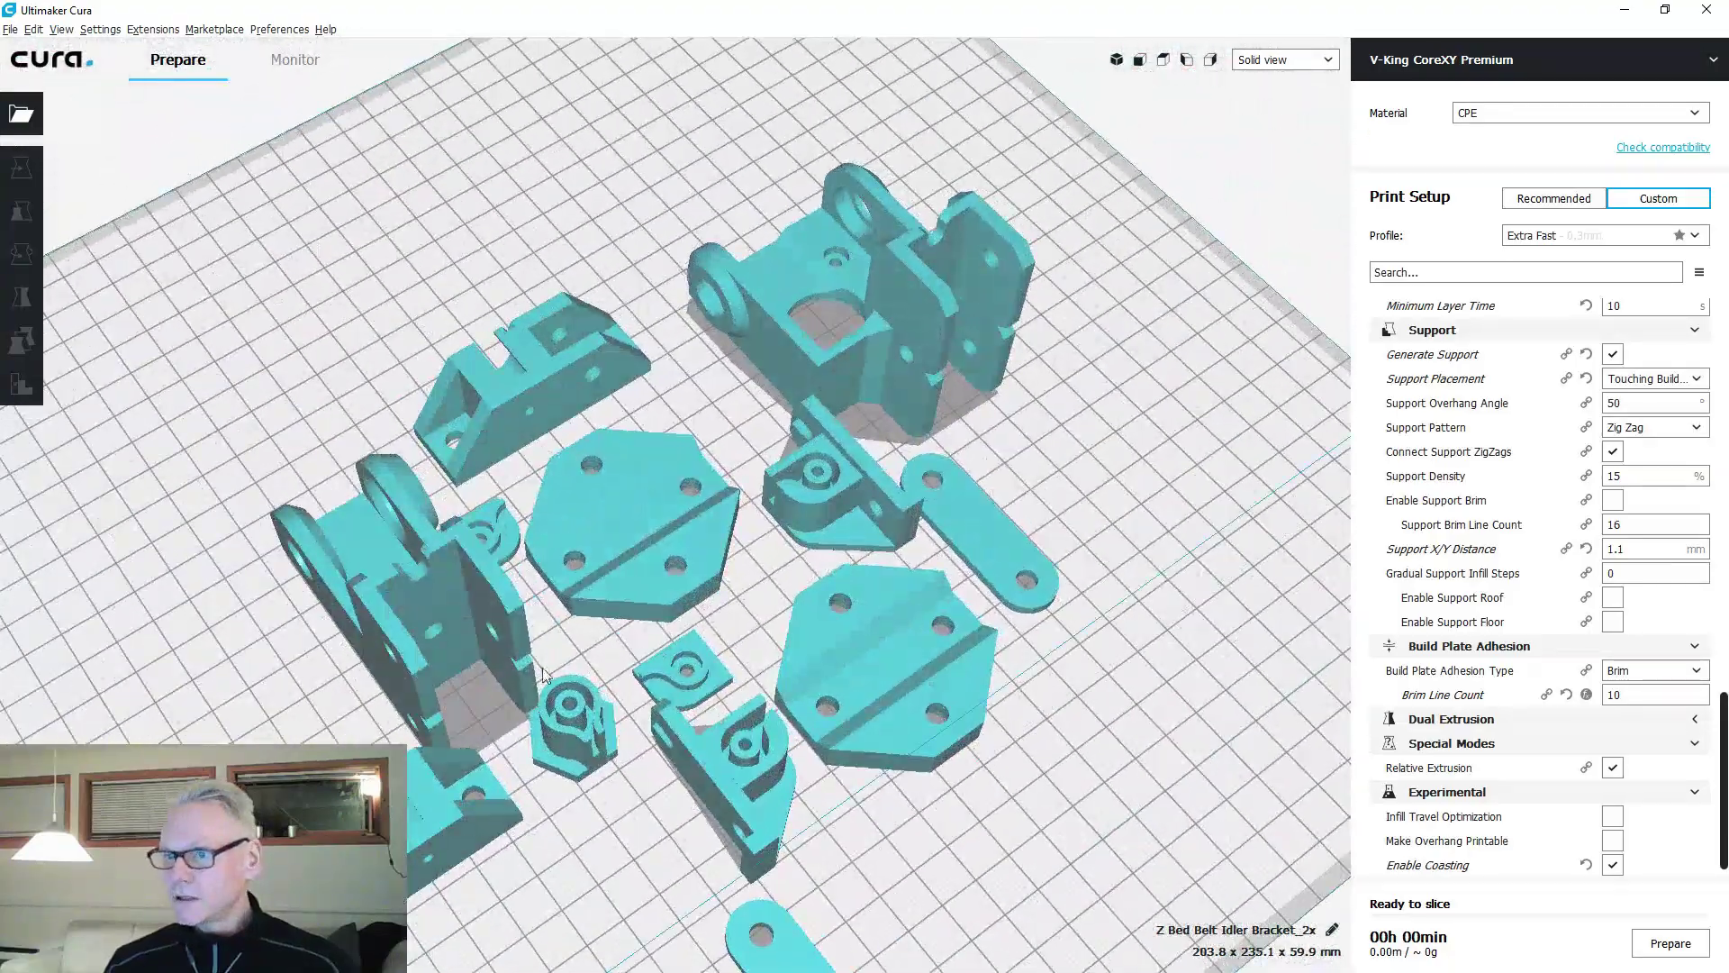
left_click(595, 731)
right_click(592, 728)
left_click(716, 776)
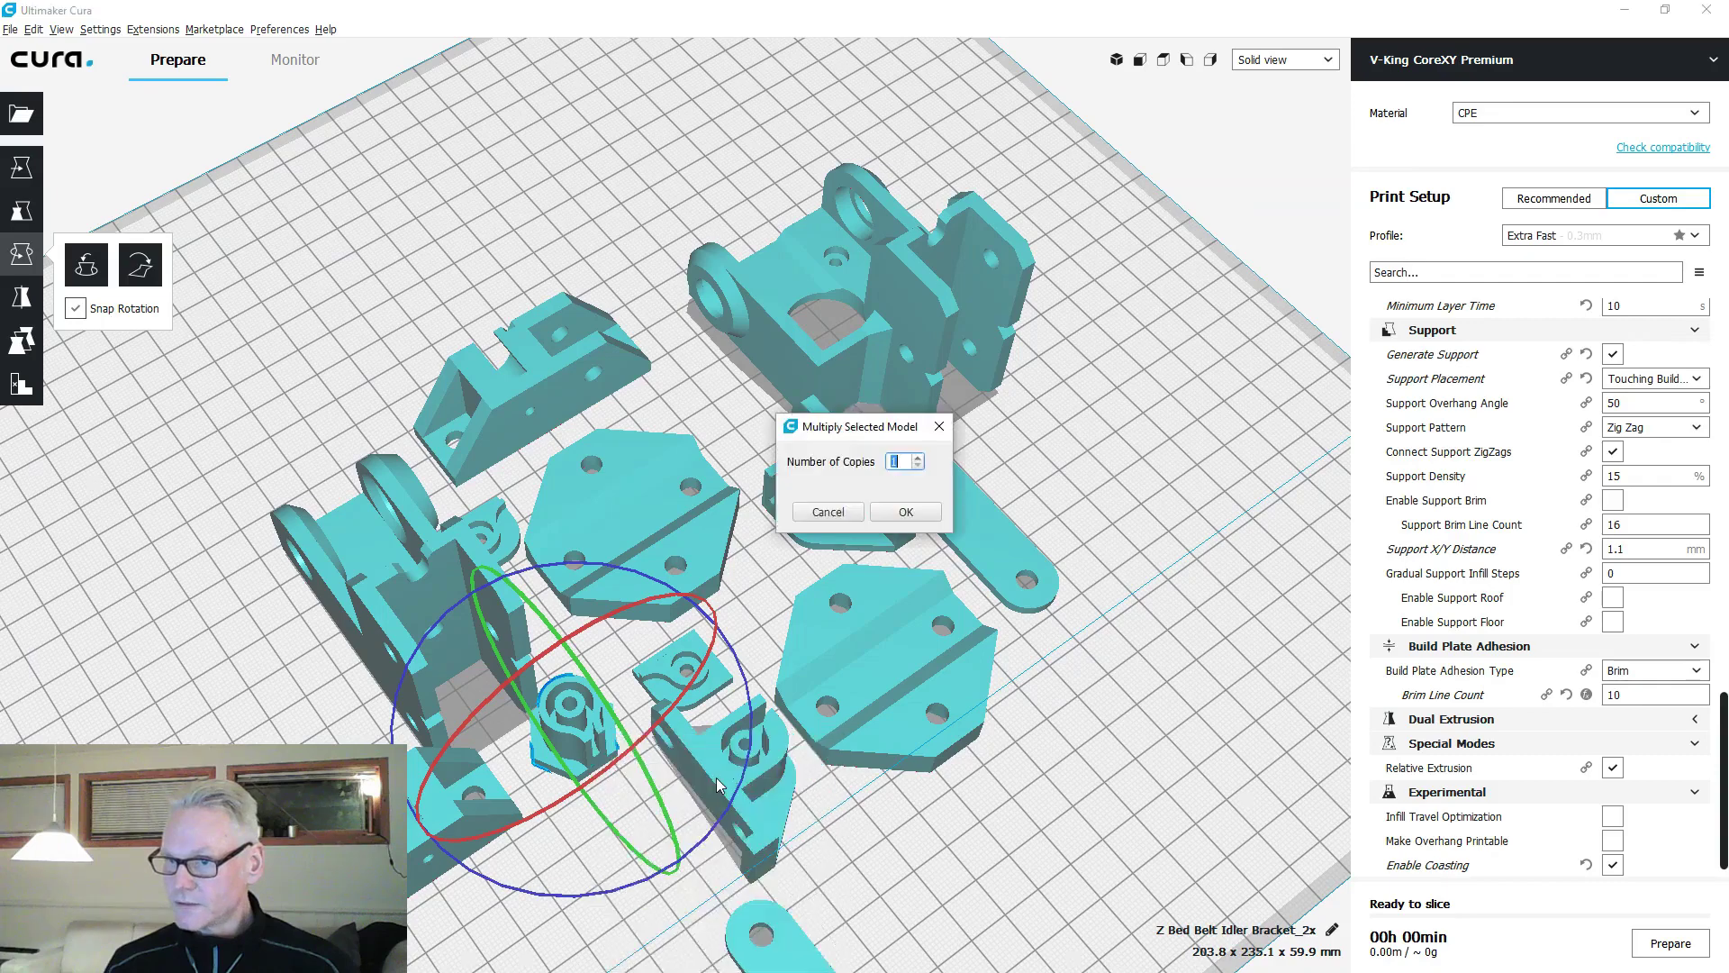
left_click(905, 511)
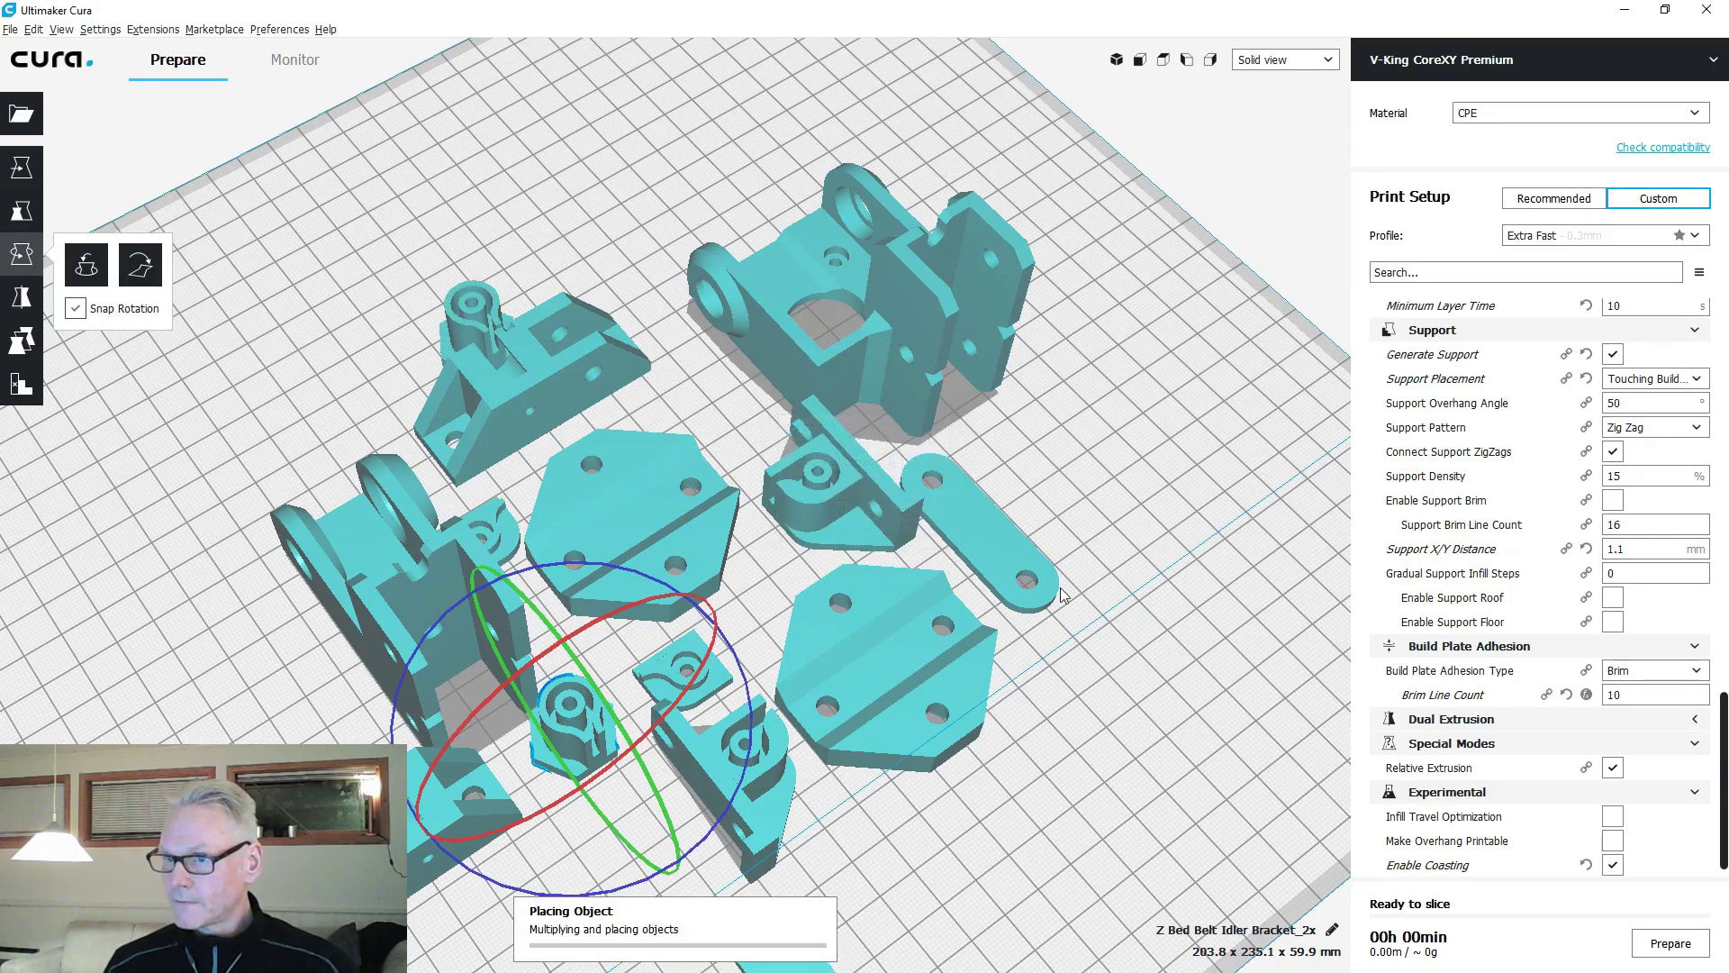
Arrange all models evenly across the build plate.
right_click(1106, 633)
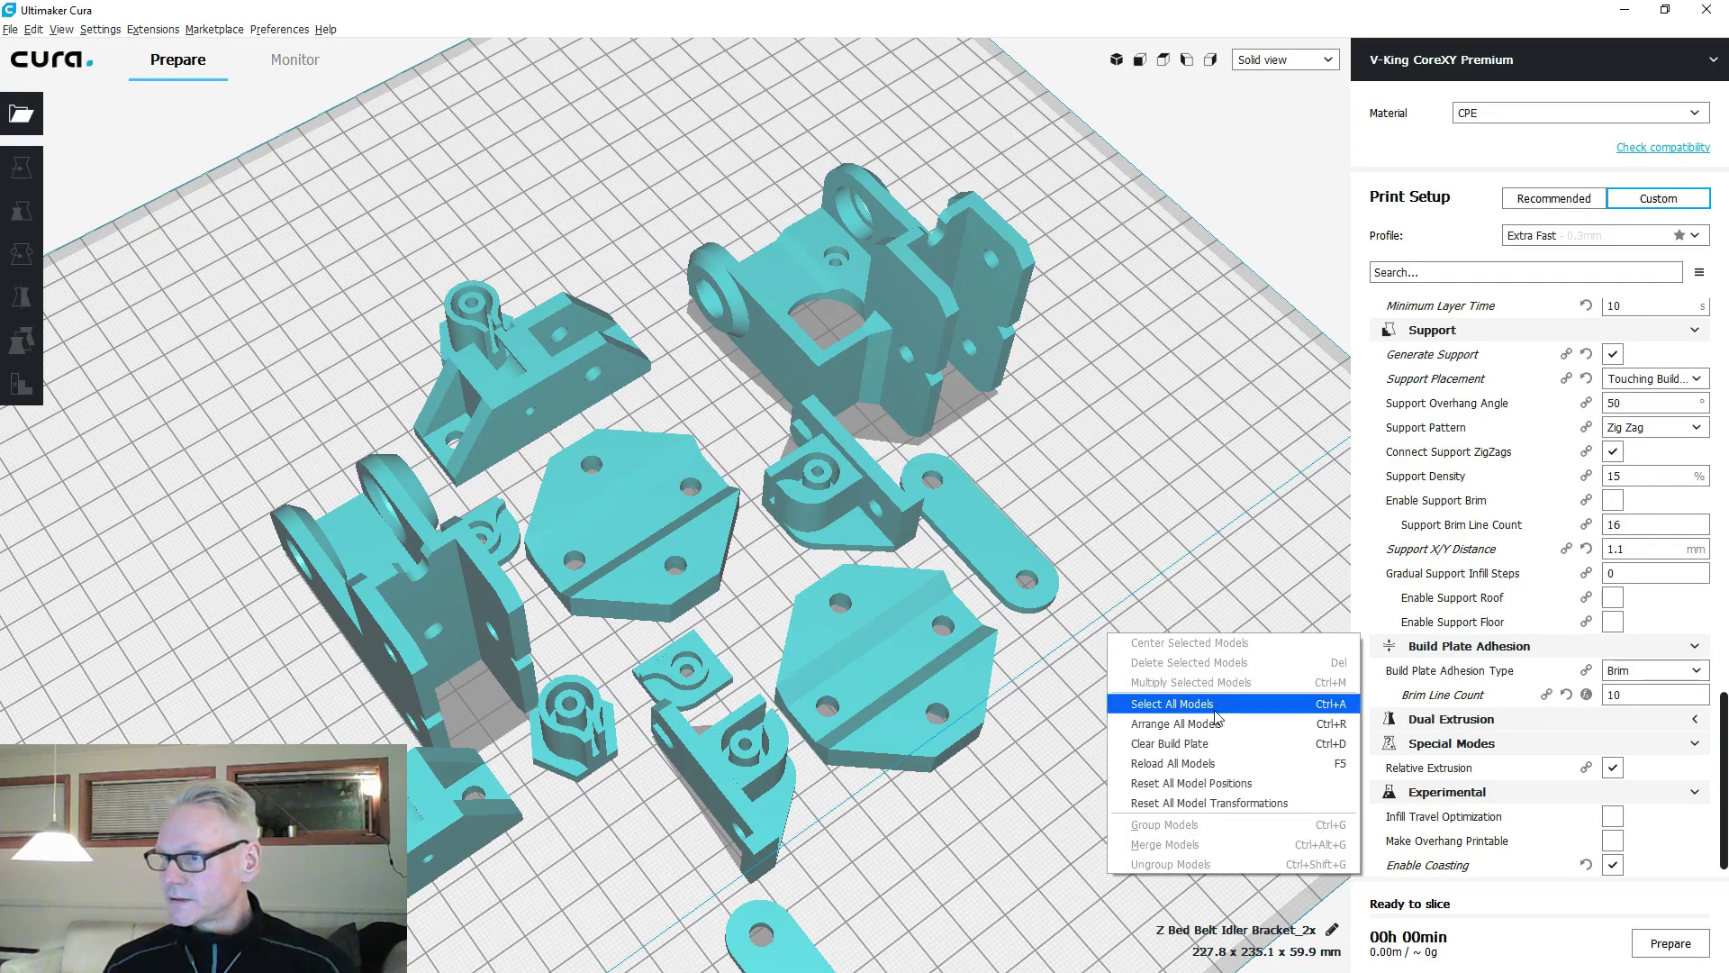
left_click(1169, 704)
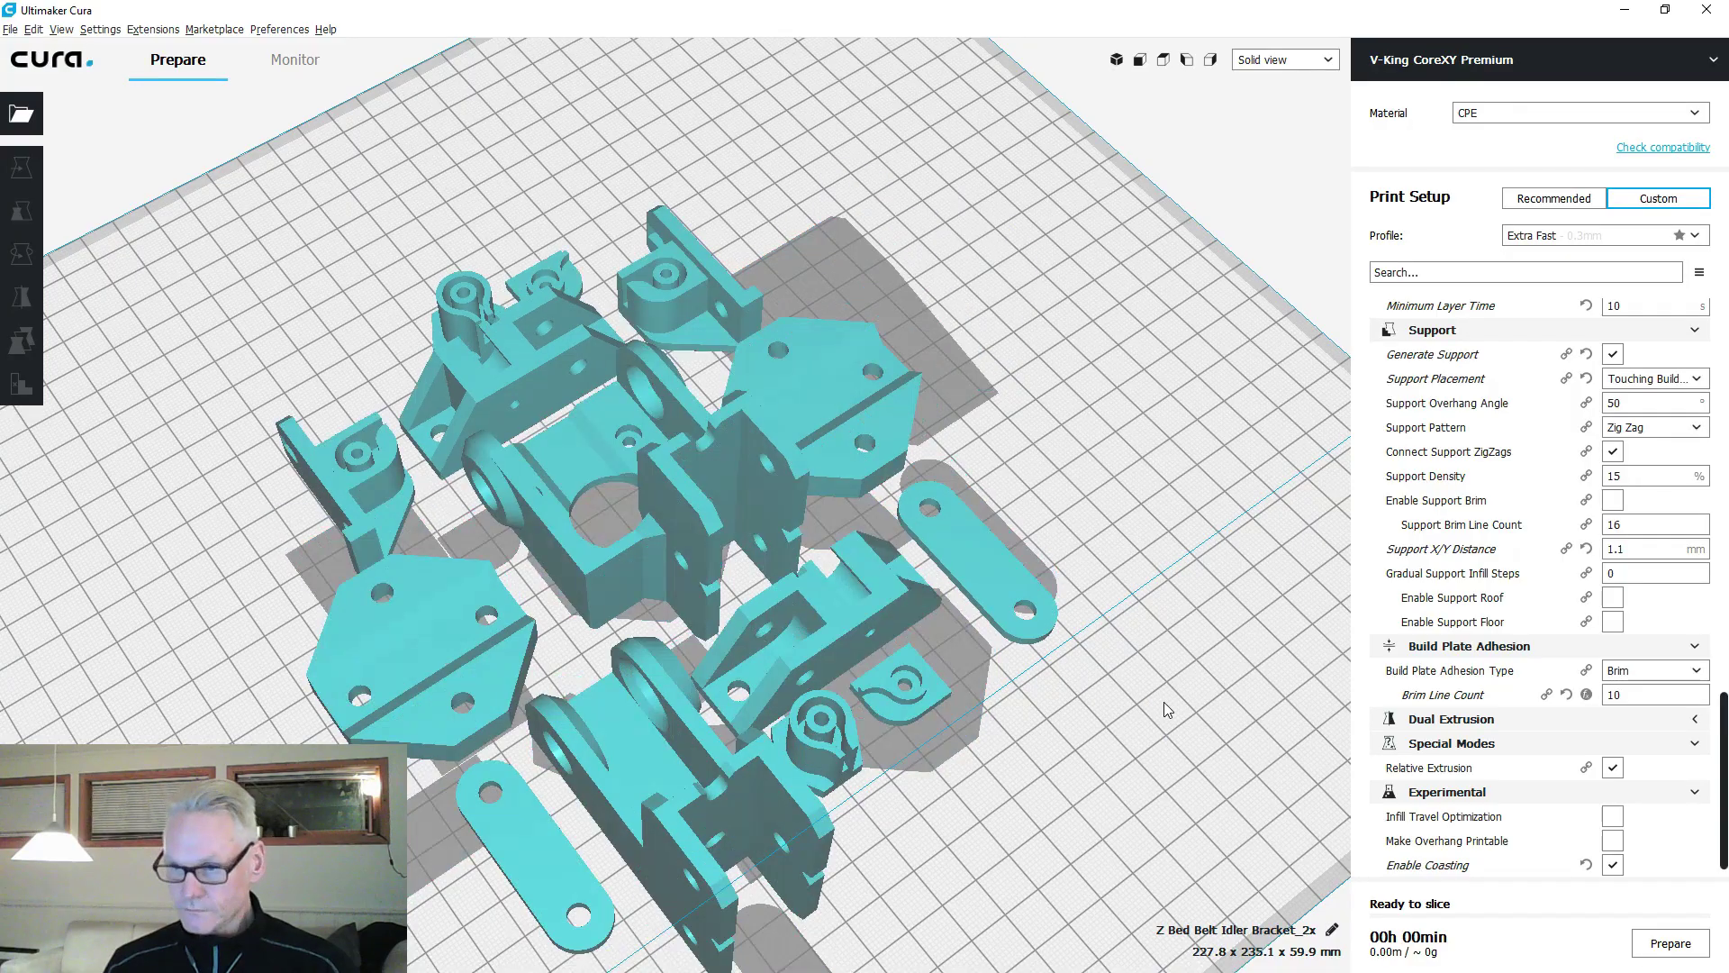
scroll(1236, 675, "down", 3)
right_click_drag(1237, 676, 542, 686)
Clear the plate and load the five Bed parts, Bed L Bracket_4x through Bed Support Thumb Screw_3x.
key("ctrl+d")
key("ctrl+o")
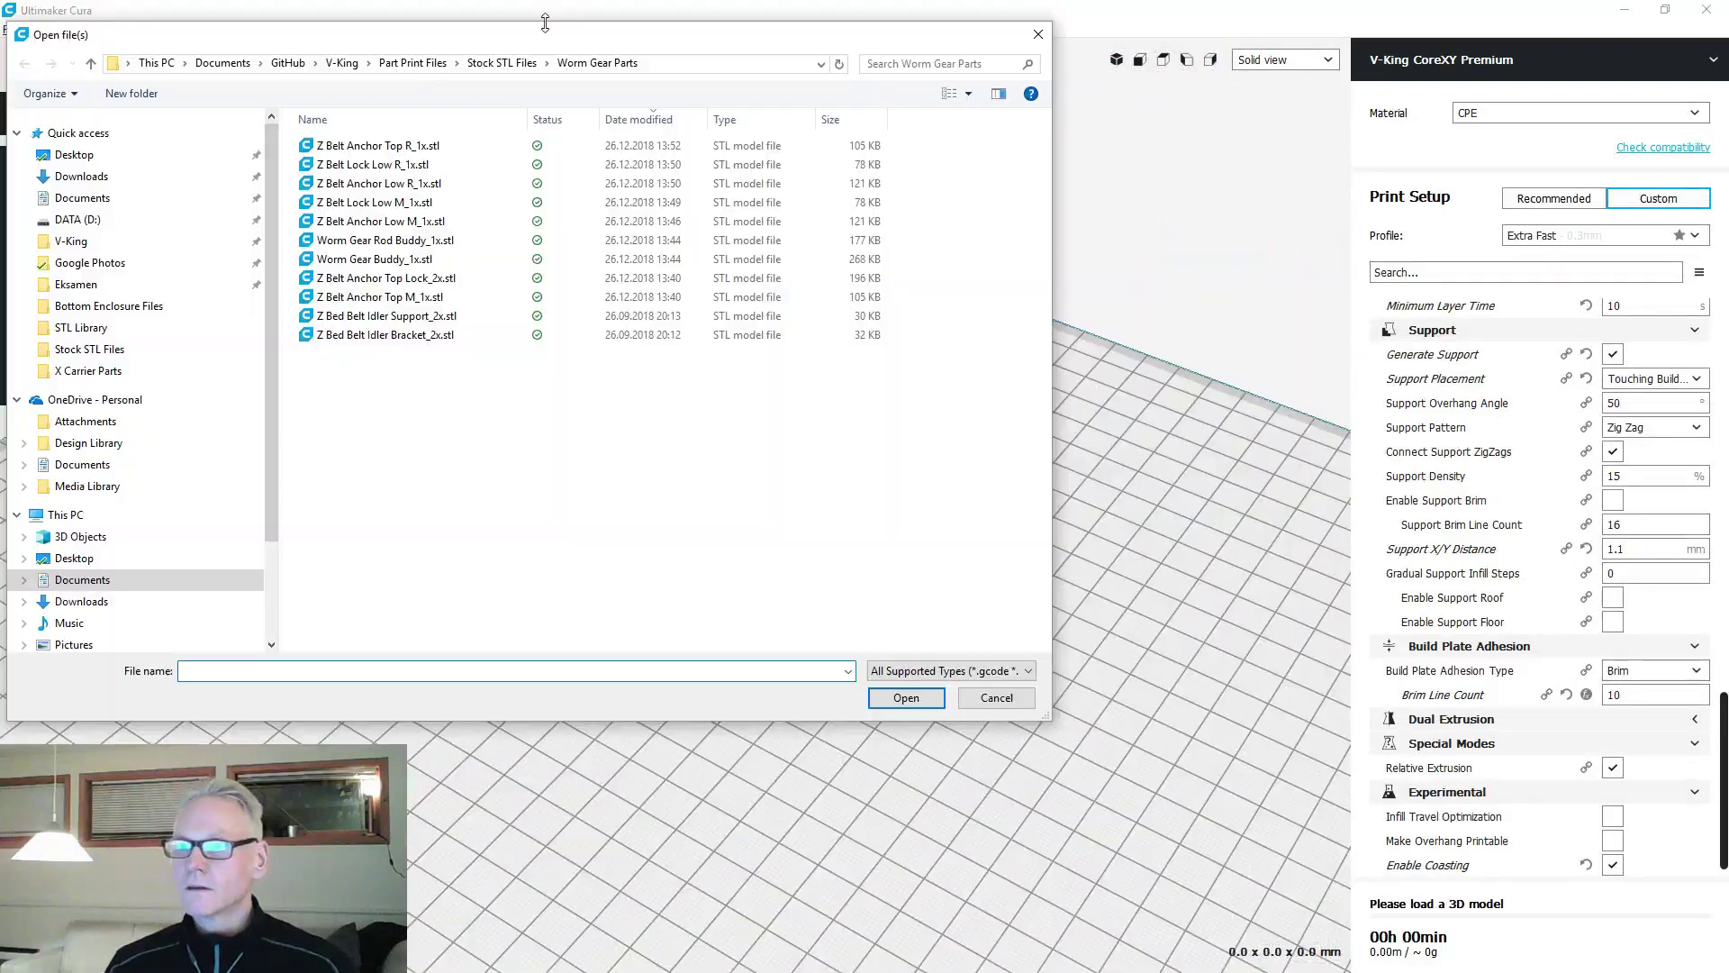
left_click(514, 63)
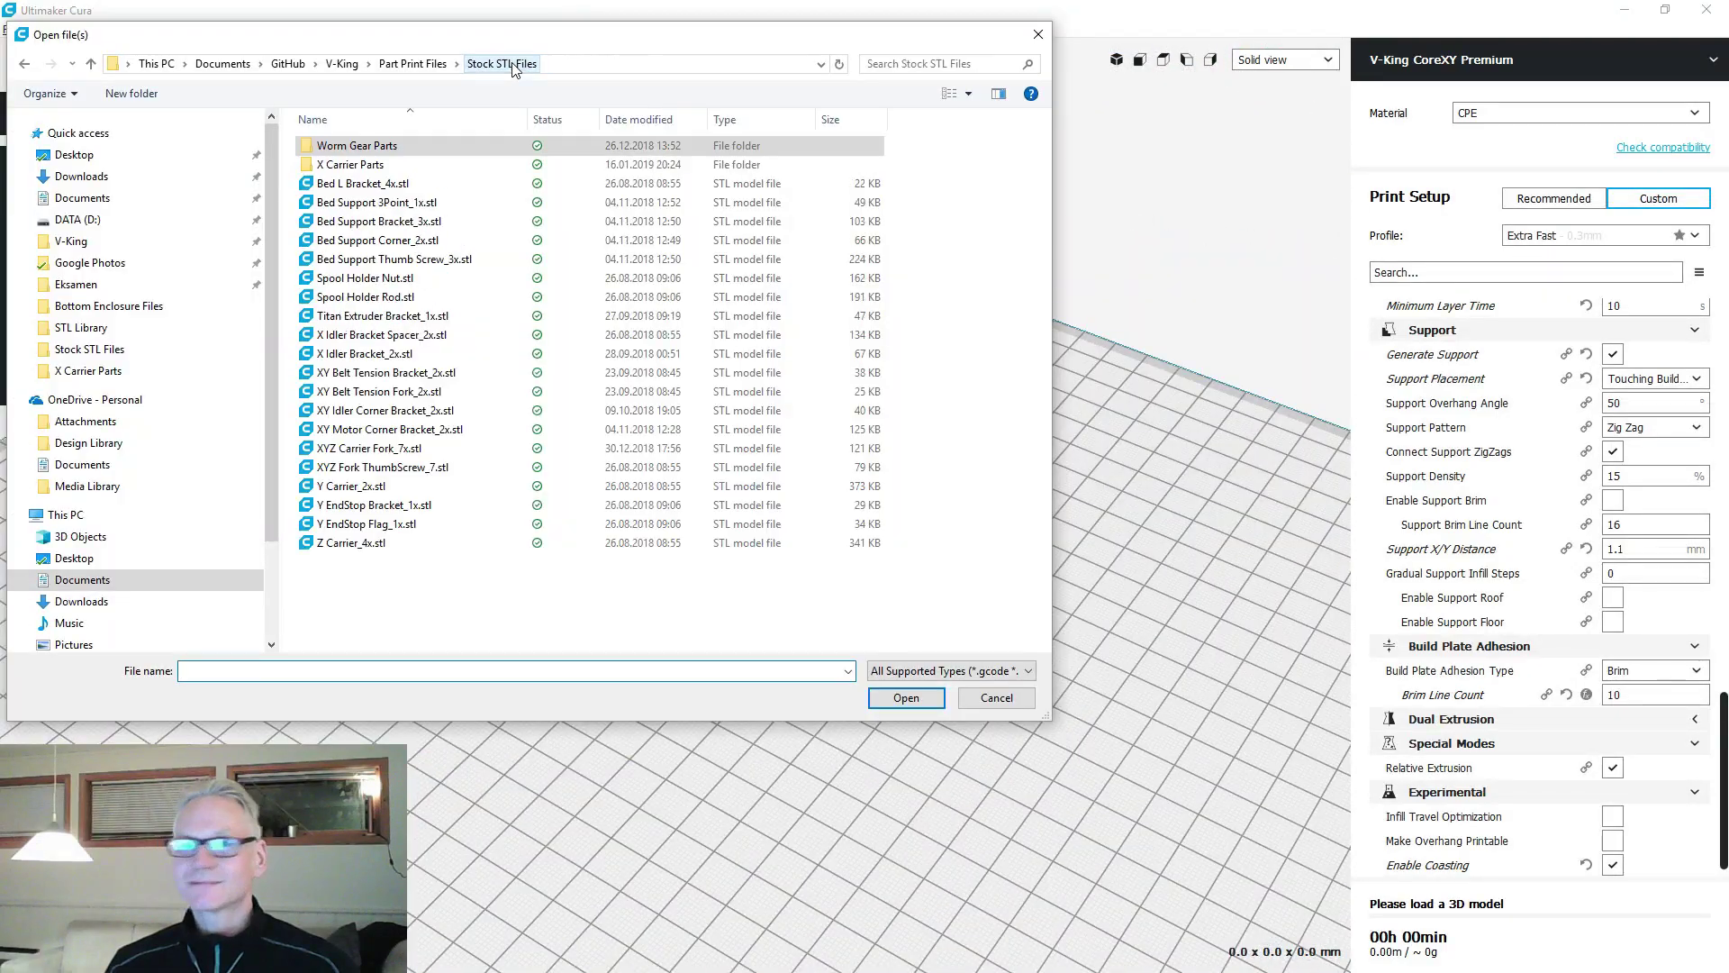
left_click(379, 184)
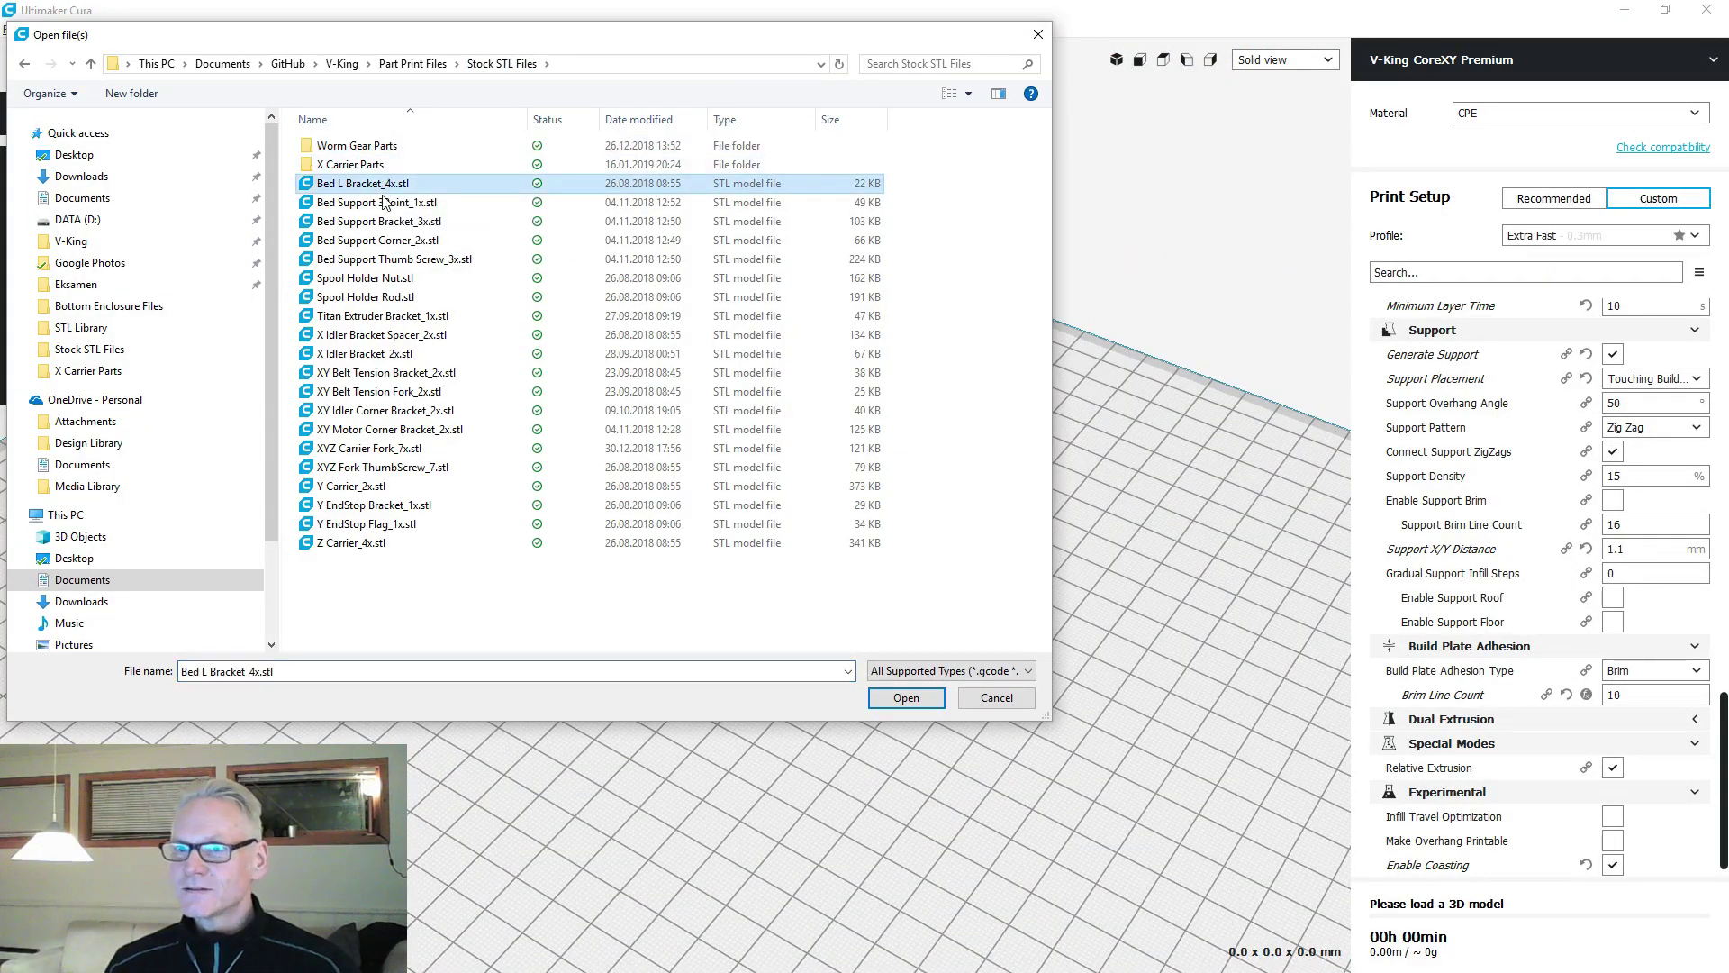
left_click(358, 259, "shift")
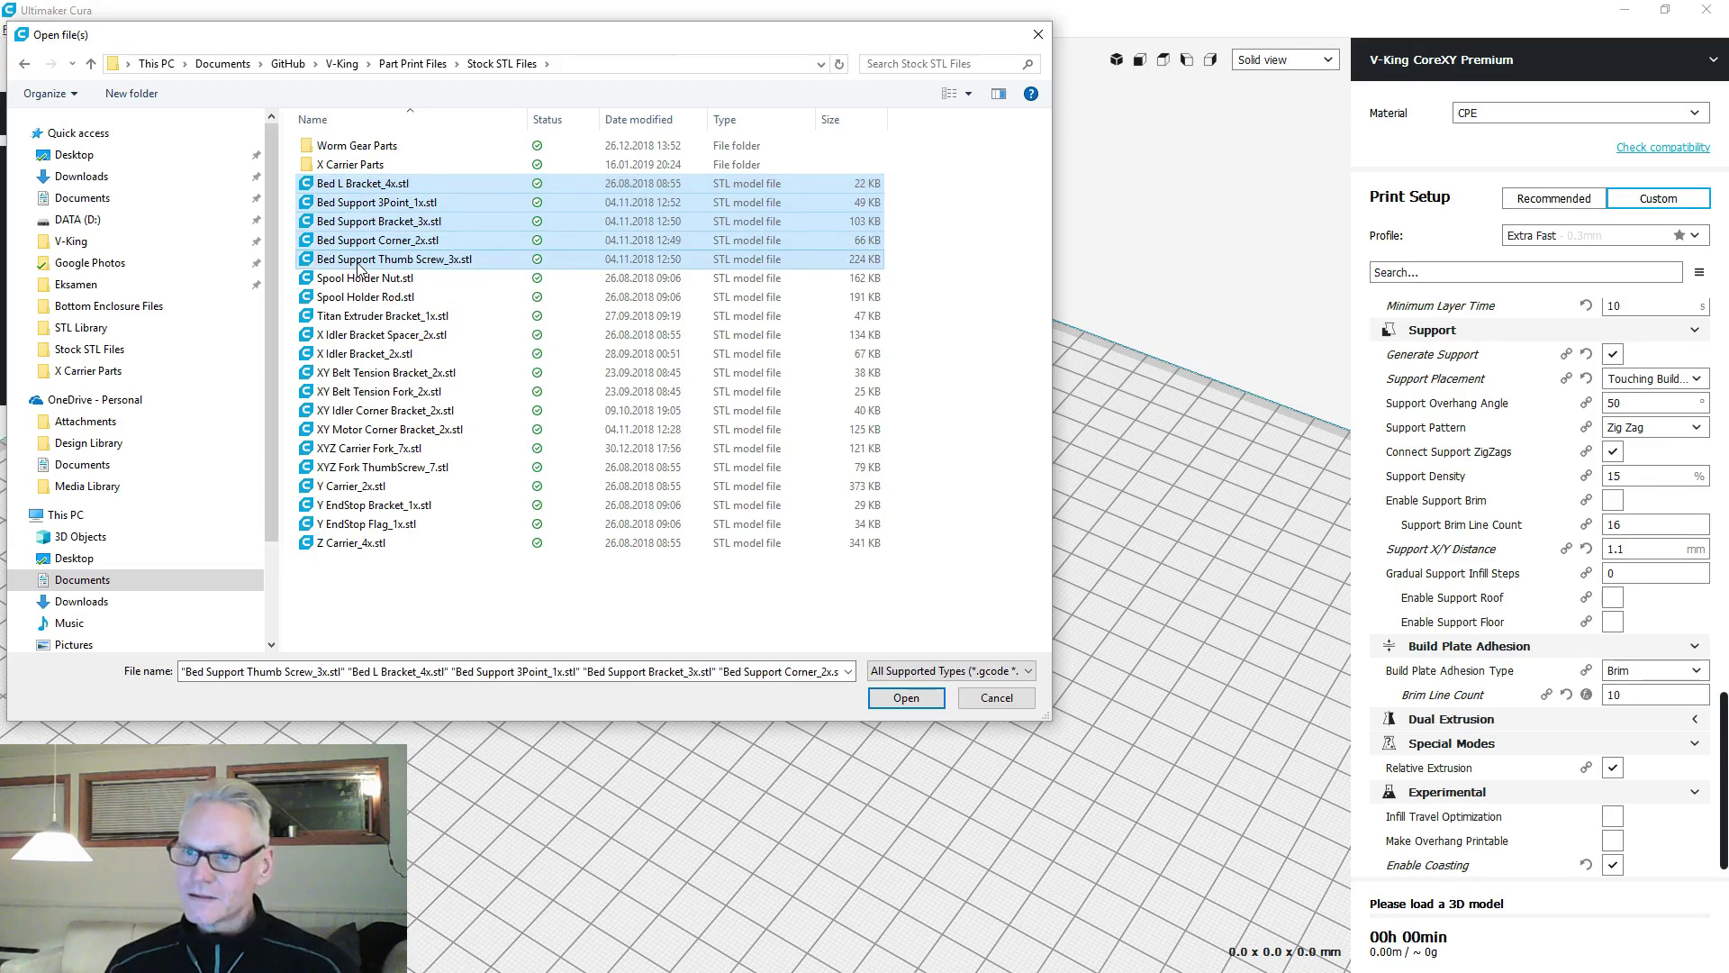
left_click(906, 697)
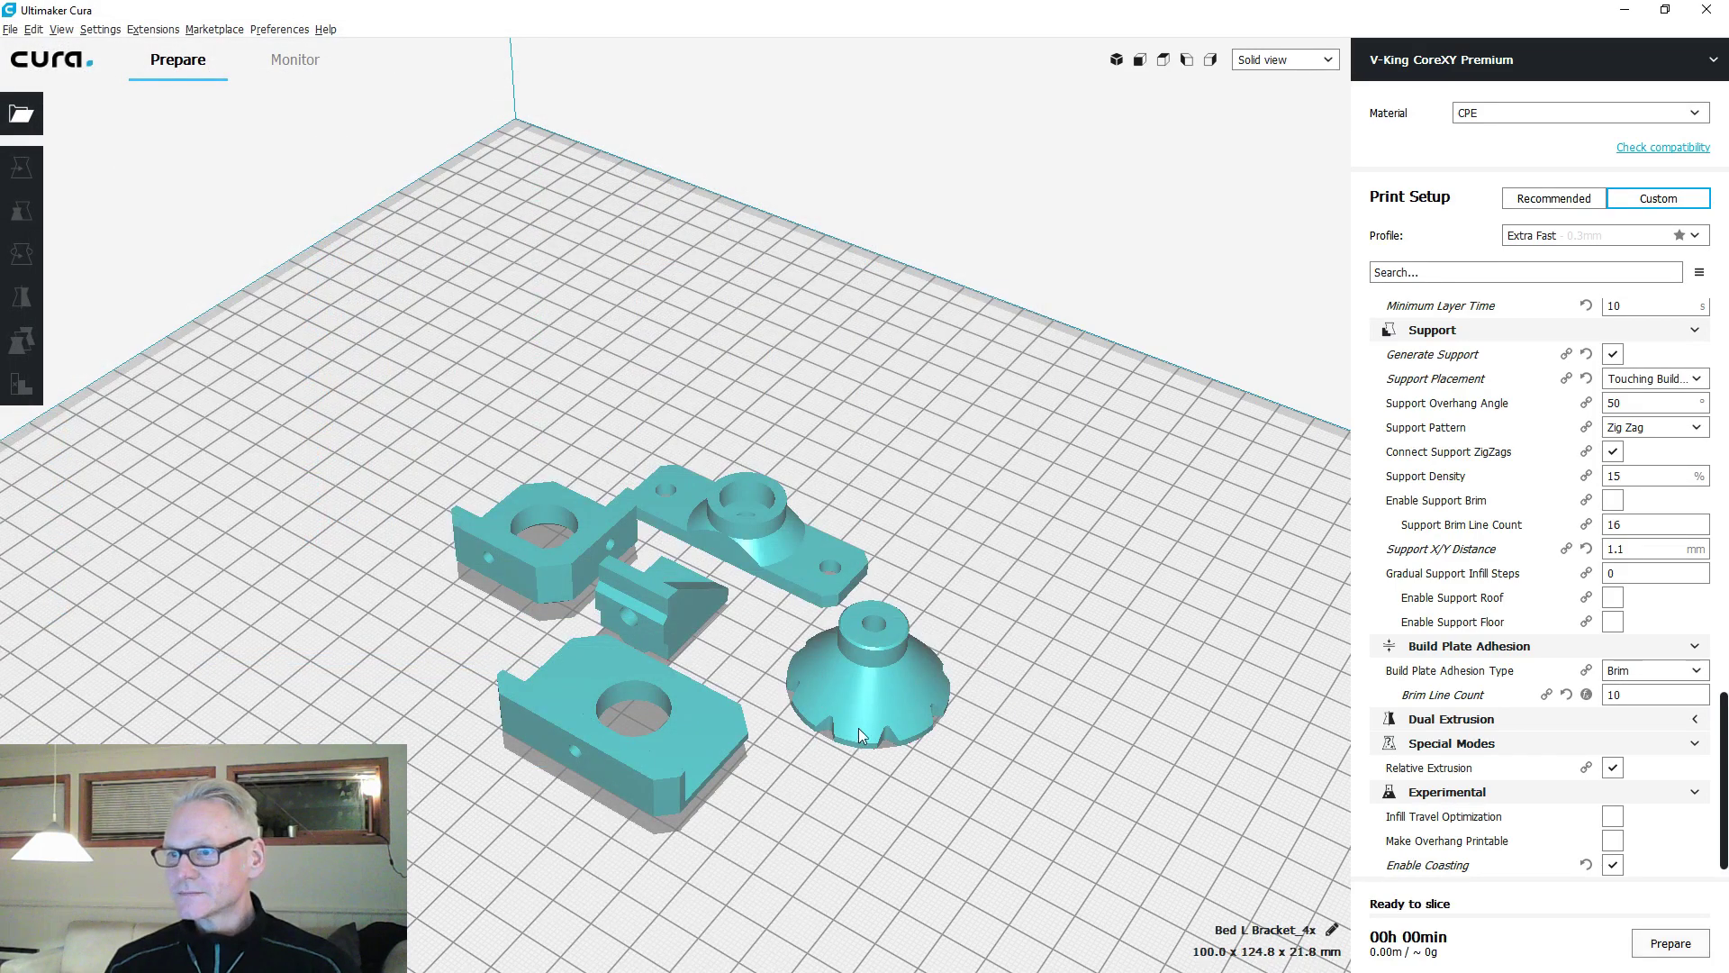
Flip the cone-shaped thumb screw 180° upside down on the plate.
right_click_drag(858, 728, 880, 520)
left_click(720, 602)
left_click_drag(813, 444, 983, 715)
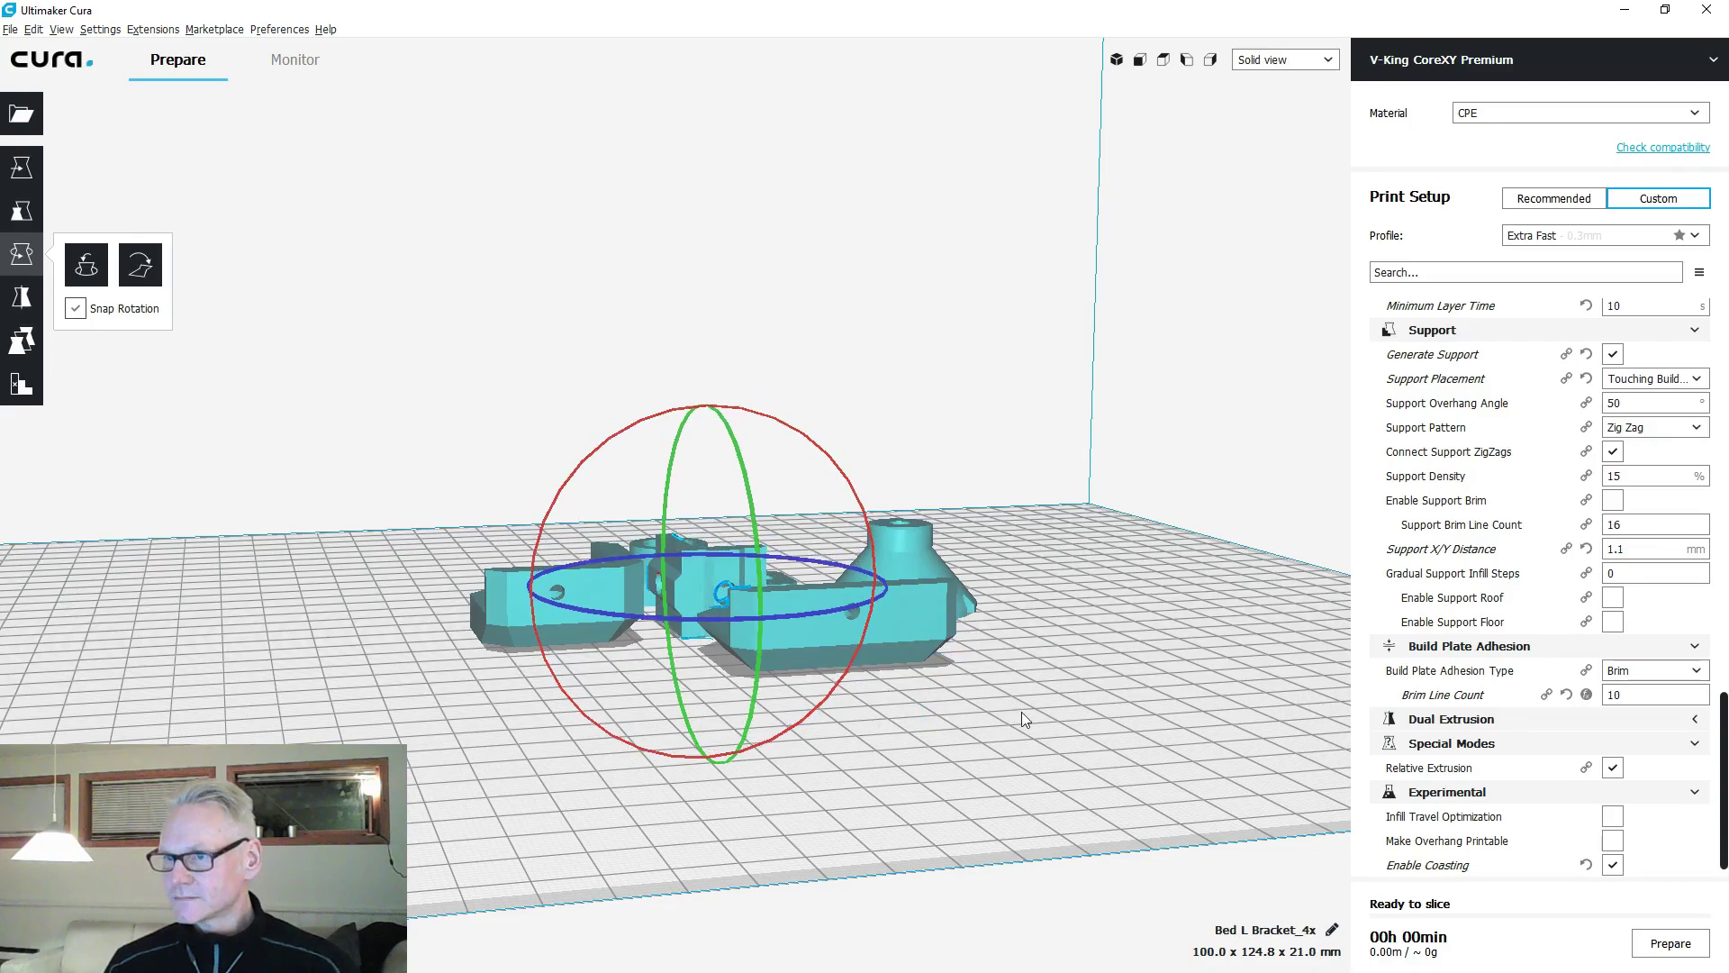
left_click(1023, 711)
right_click_drag(1025, 710, 1086, 527)
left_click(921, 656)
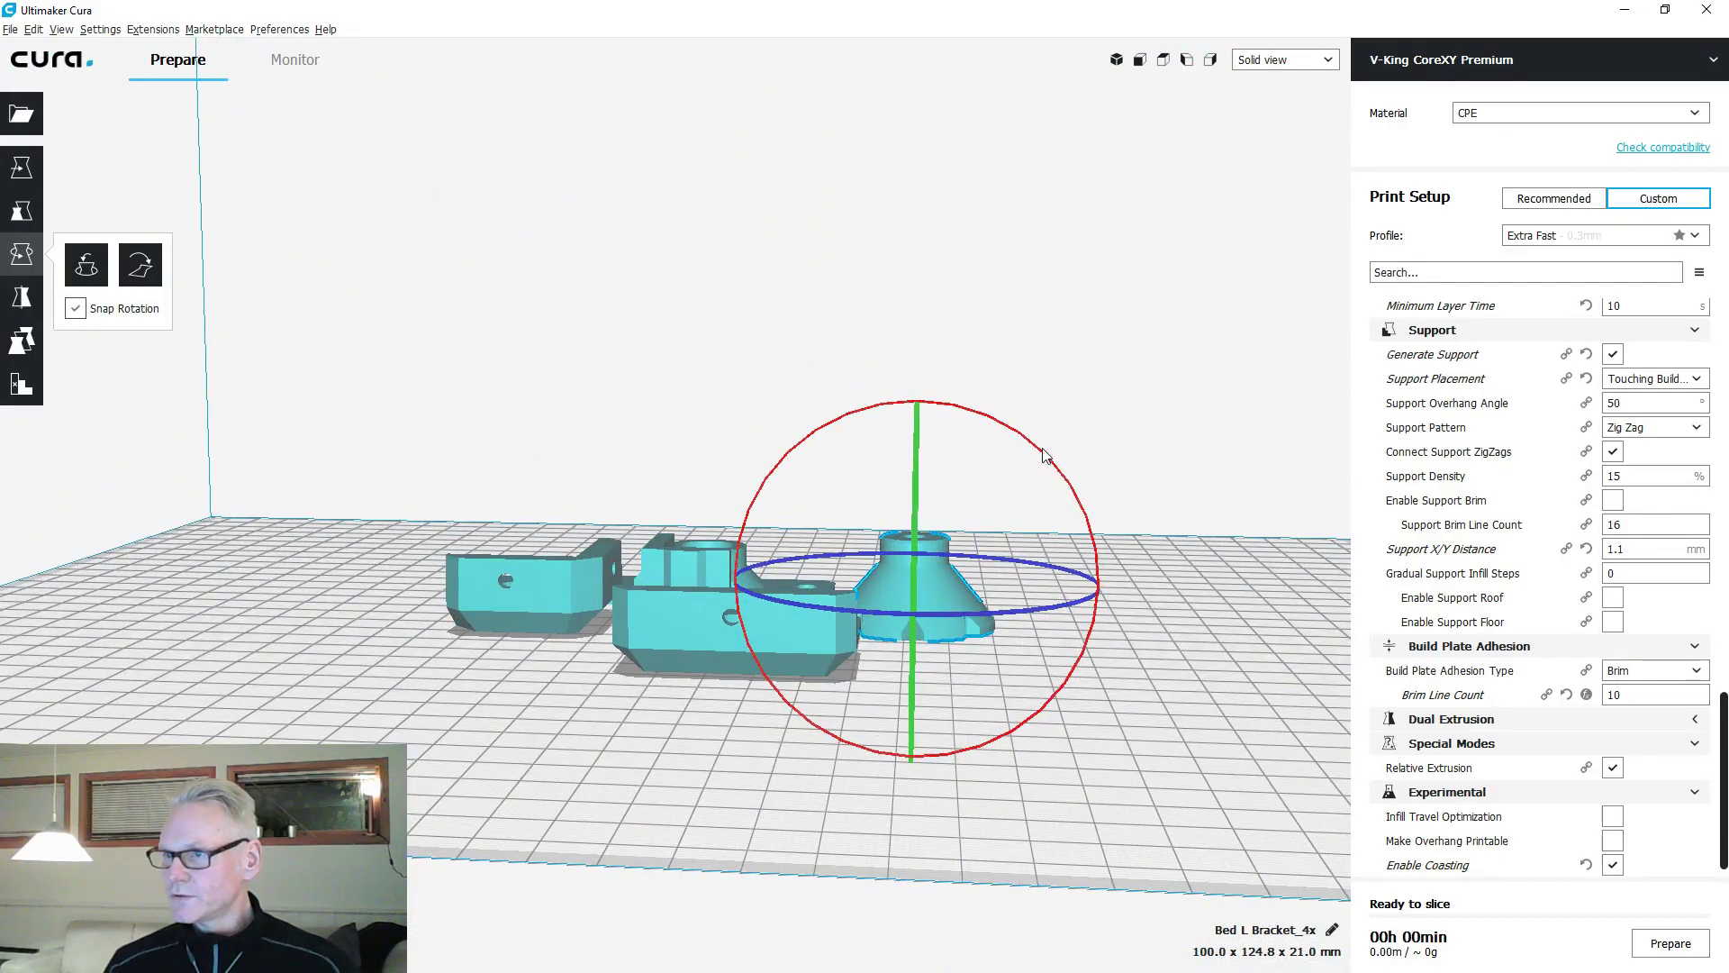
left_click_drag(1023, 442, 760, 613)
left_click(1075, 803)
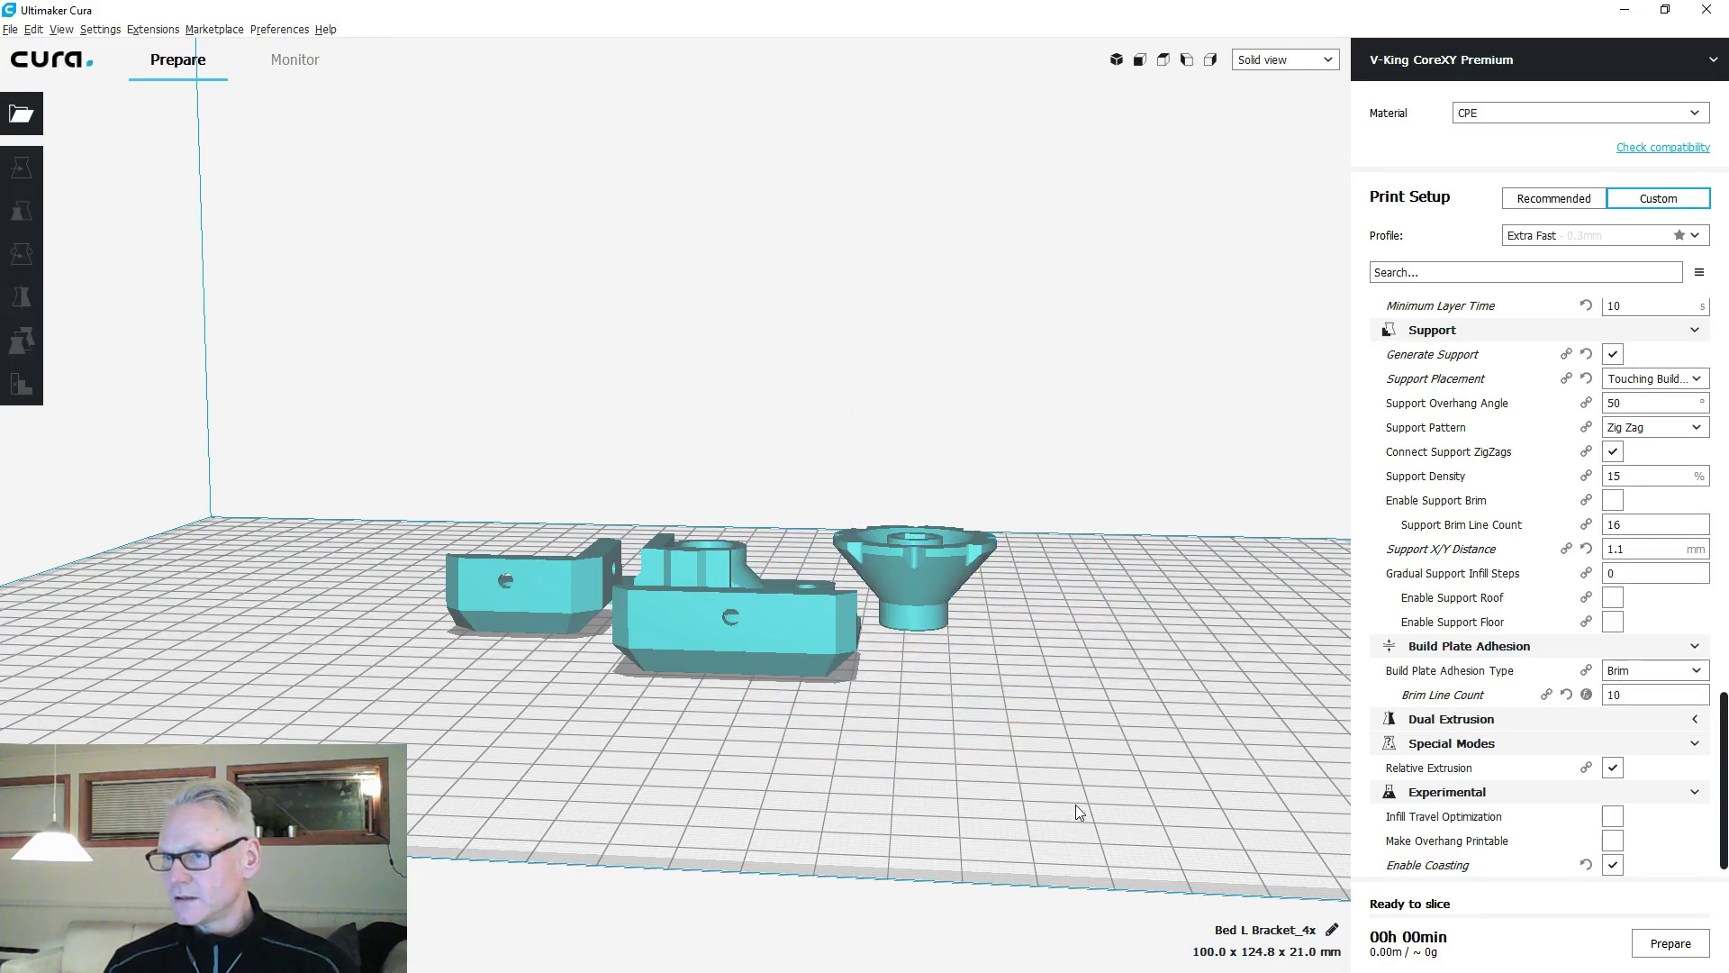
right_click_drag(1090, 715, 884, 683)
left_click(878, 673)
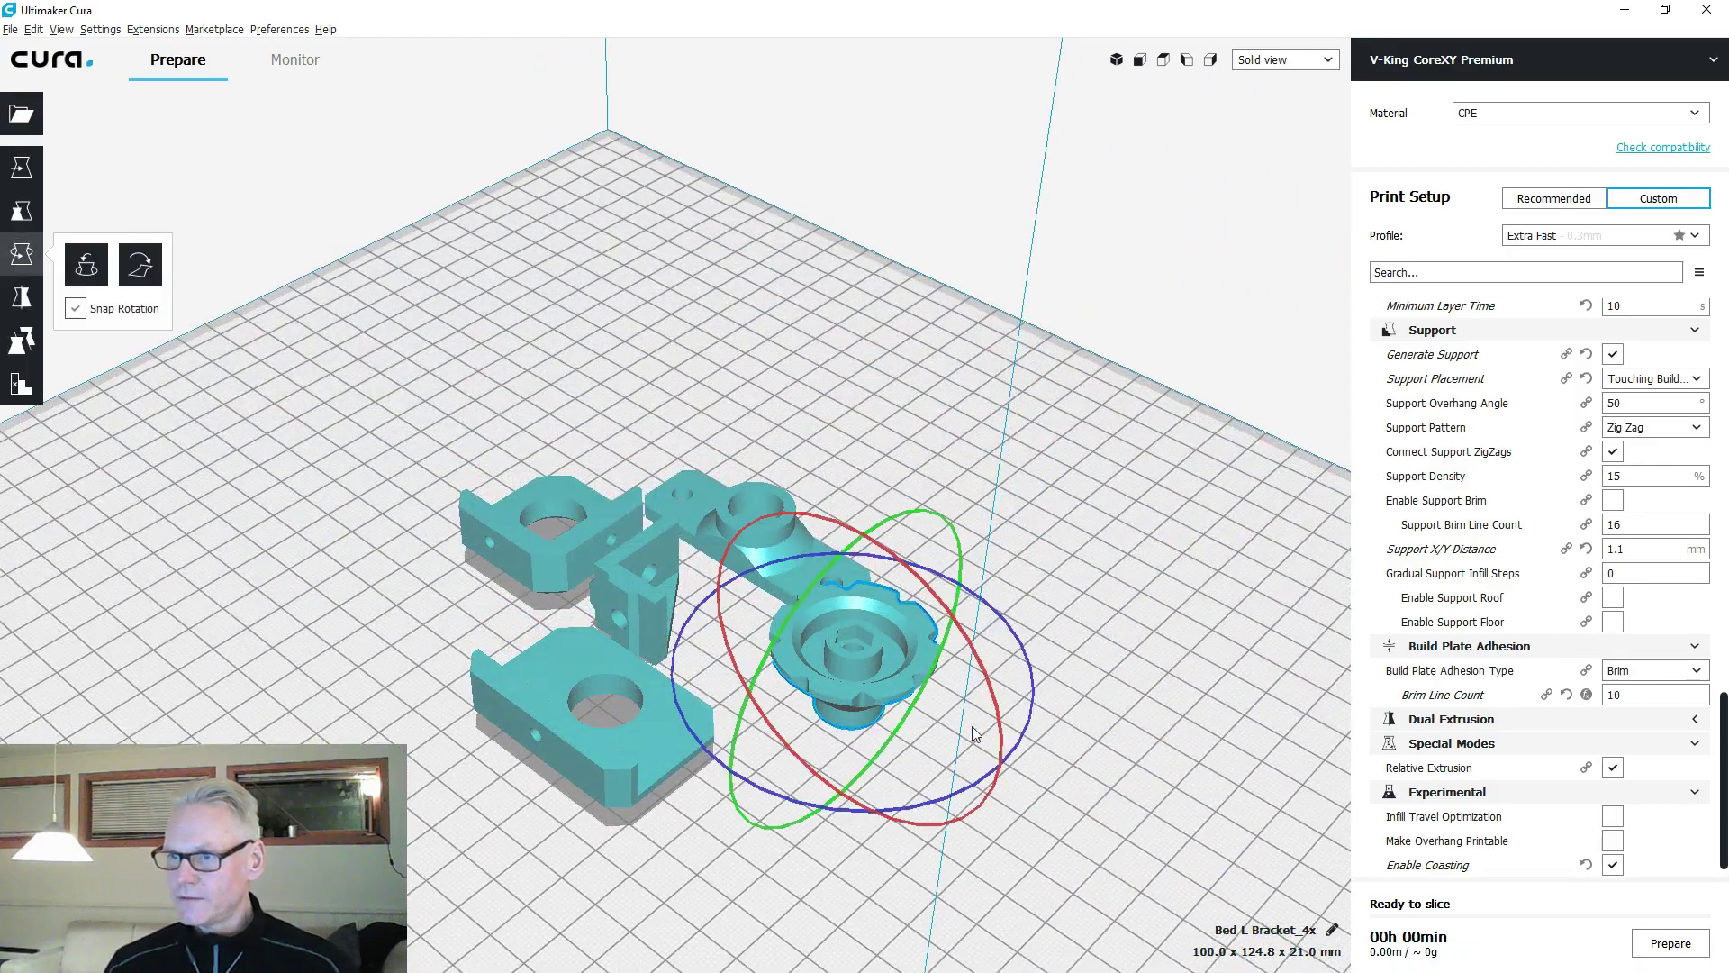
left_click(1118, 706)
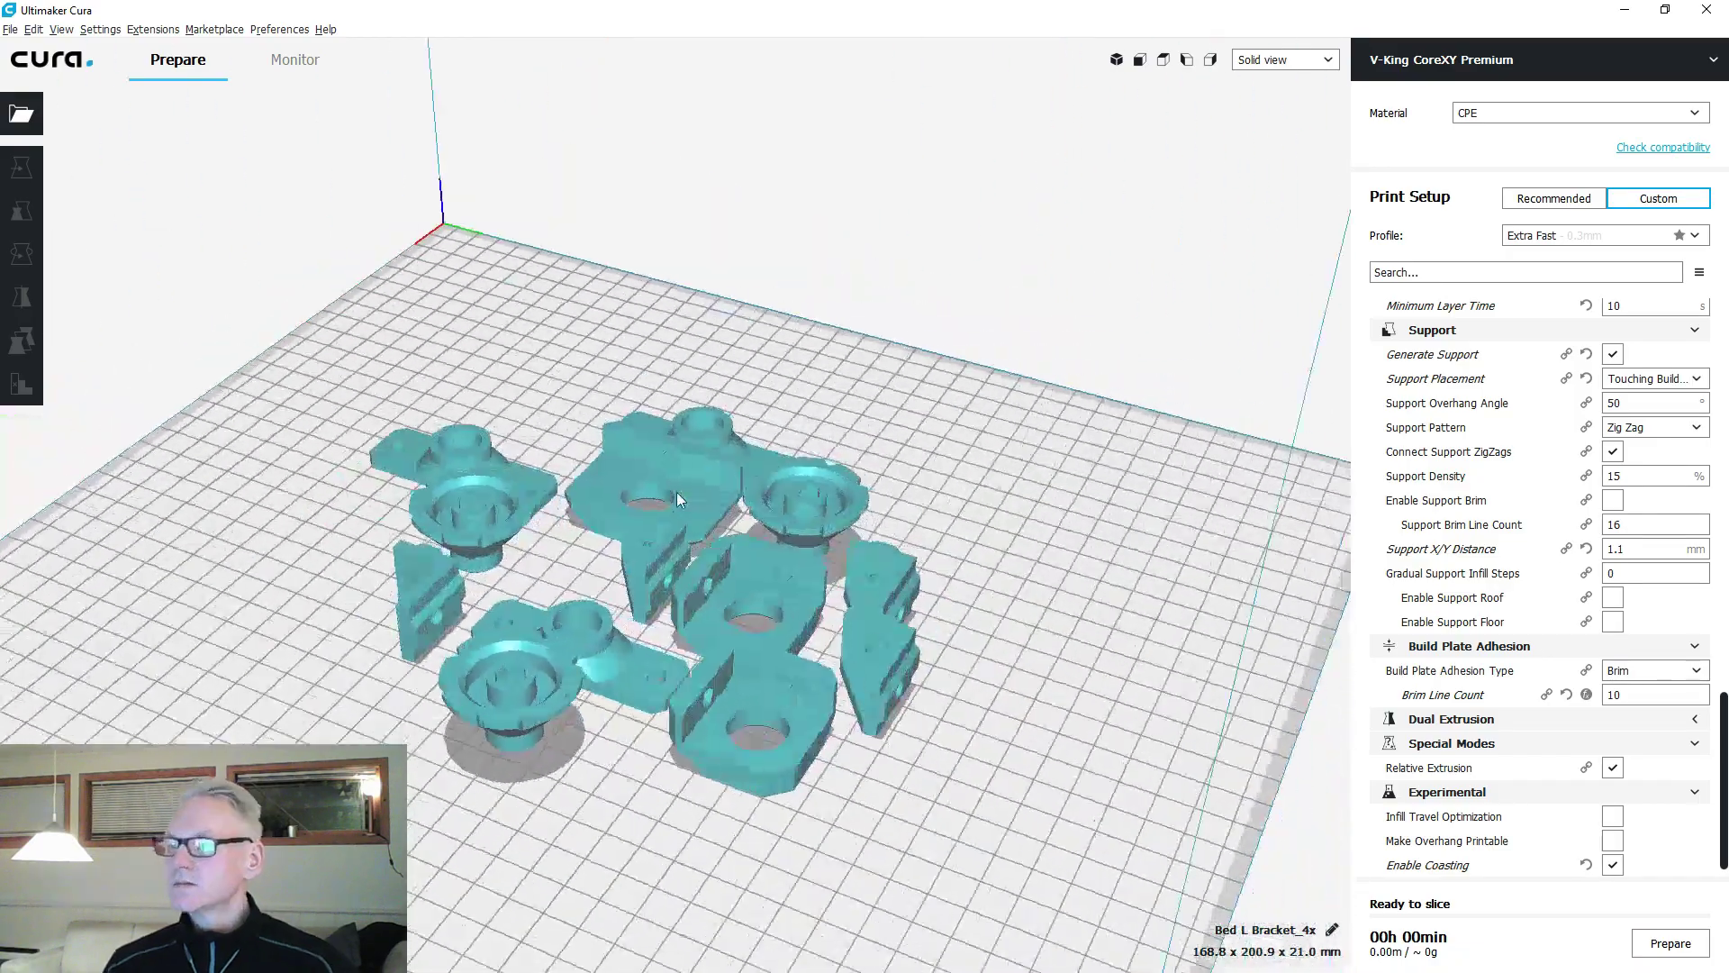
right_click_drag(677, 491, 332, 494)
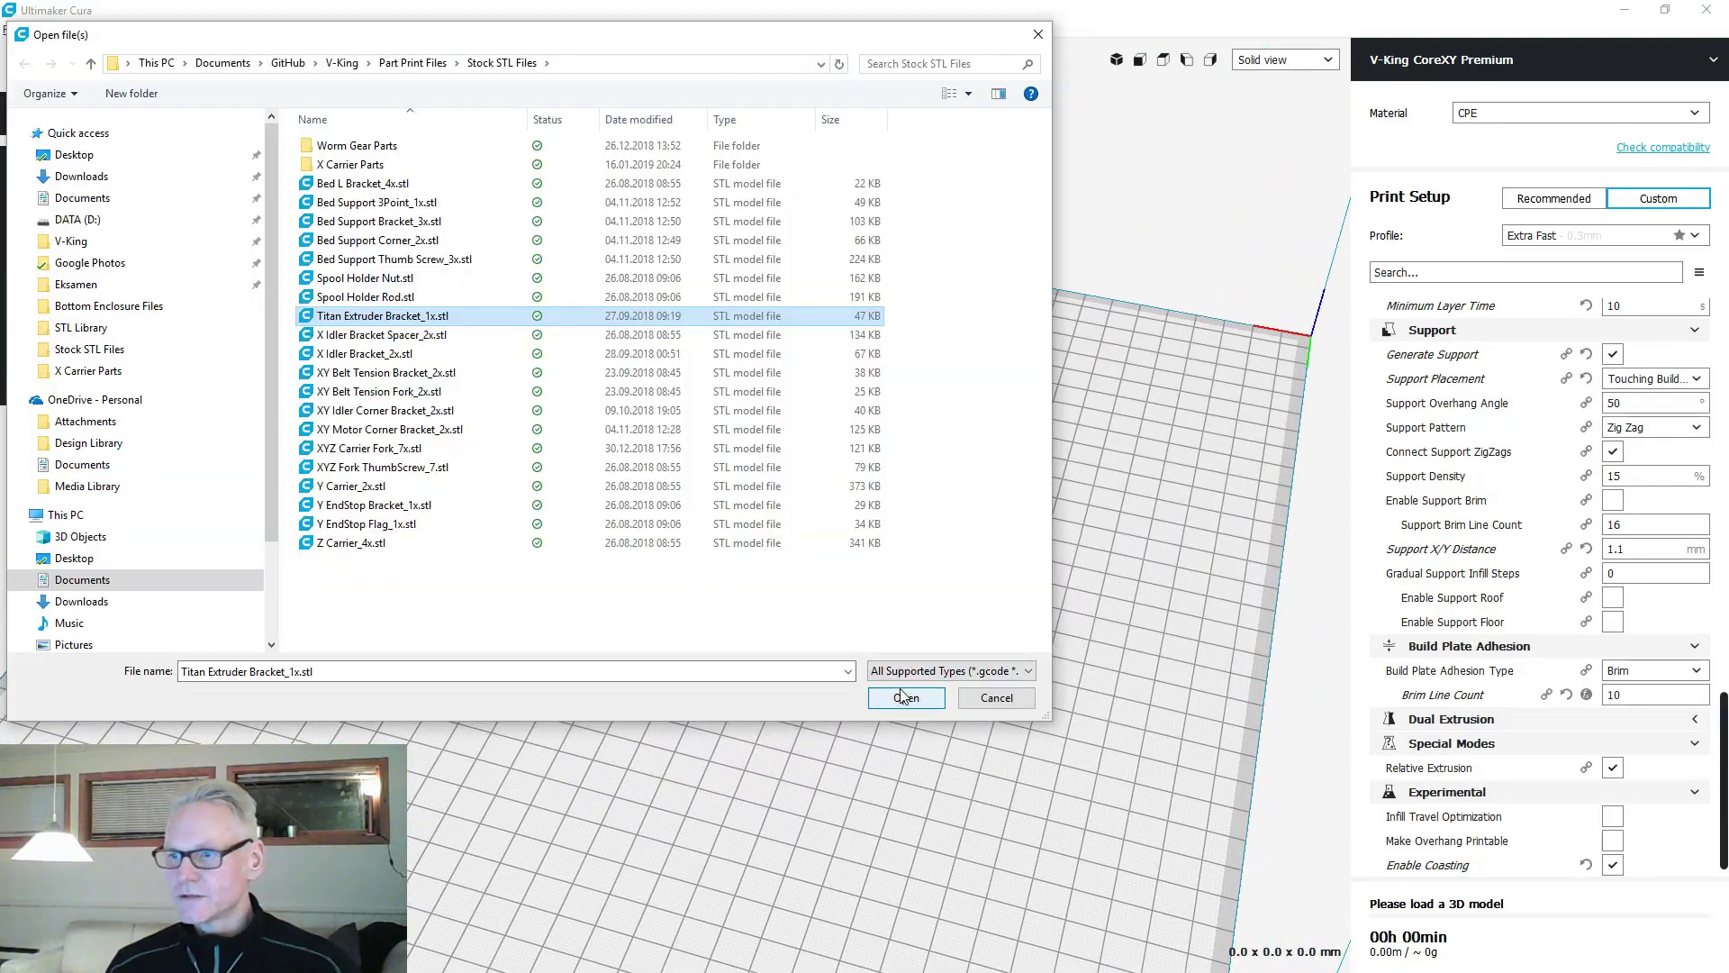
Load Titan Extruder Bracket_1x.stl and rotate it 90° onto its base.
left_click(903, 696)
right_click_drag(906, 623, 590, 542)
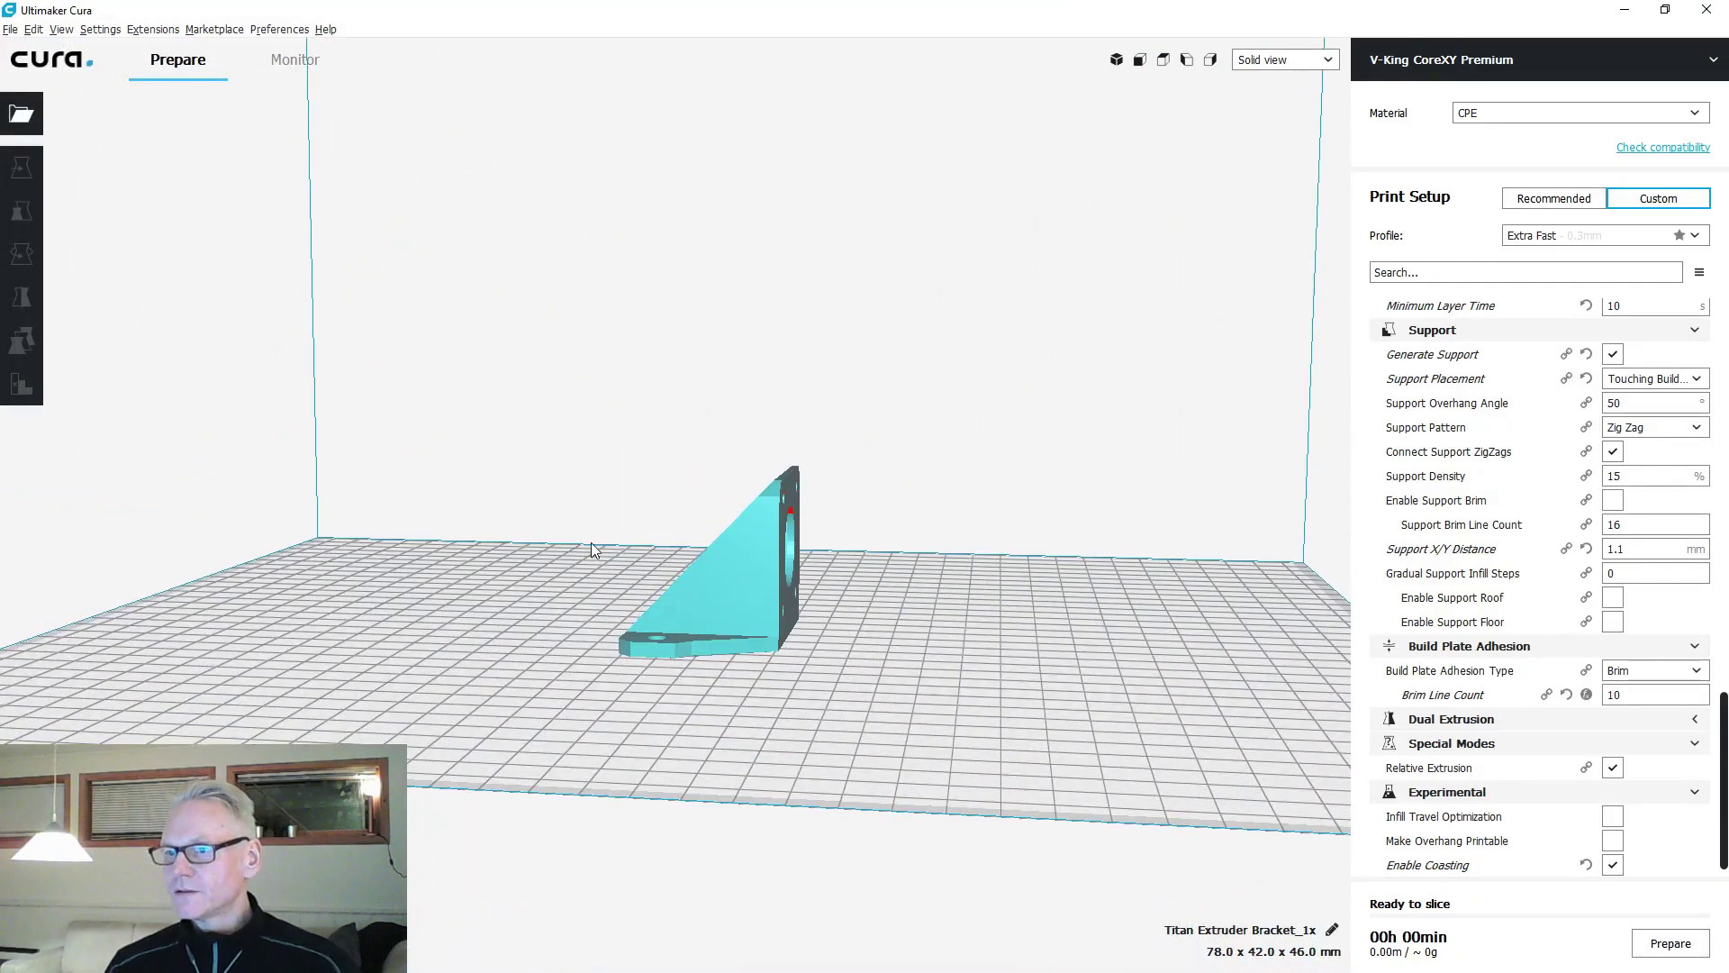
left_click(704, 592)
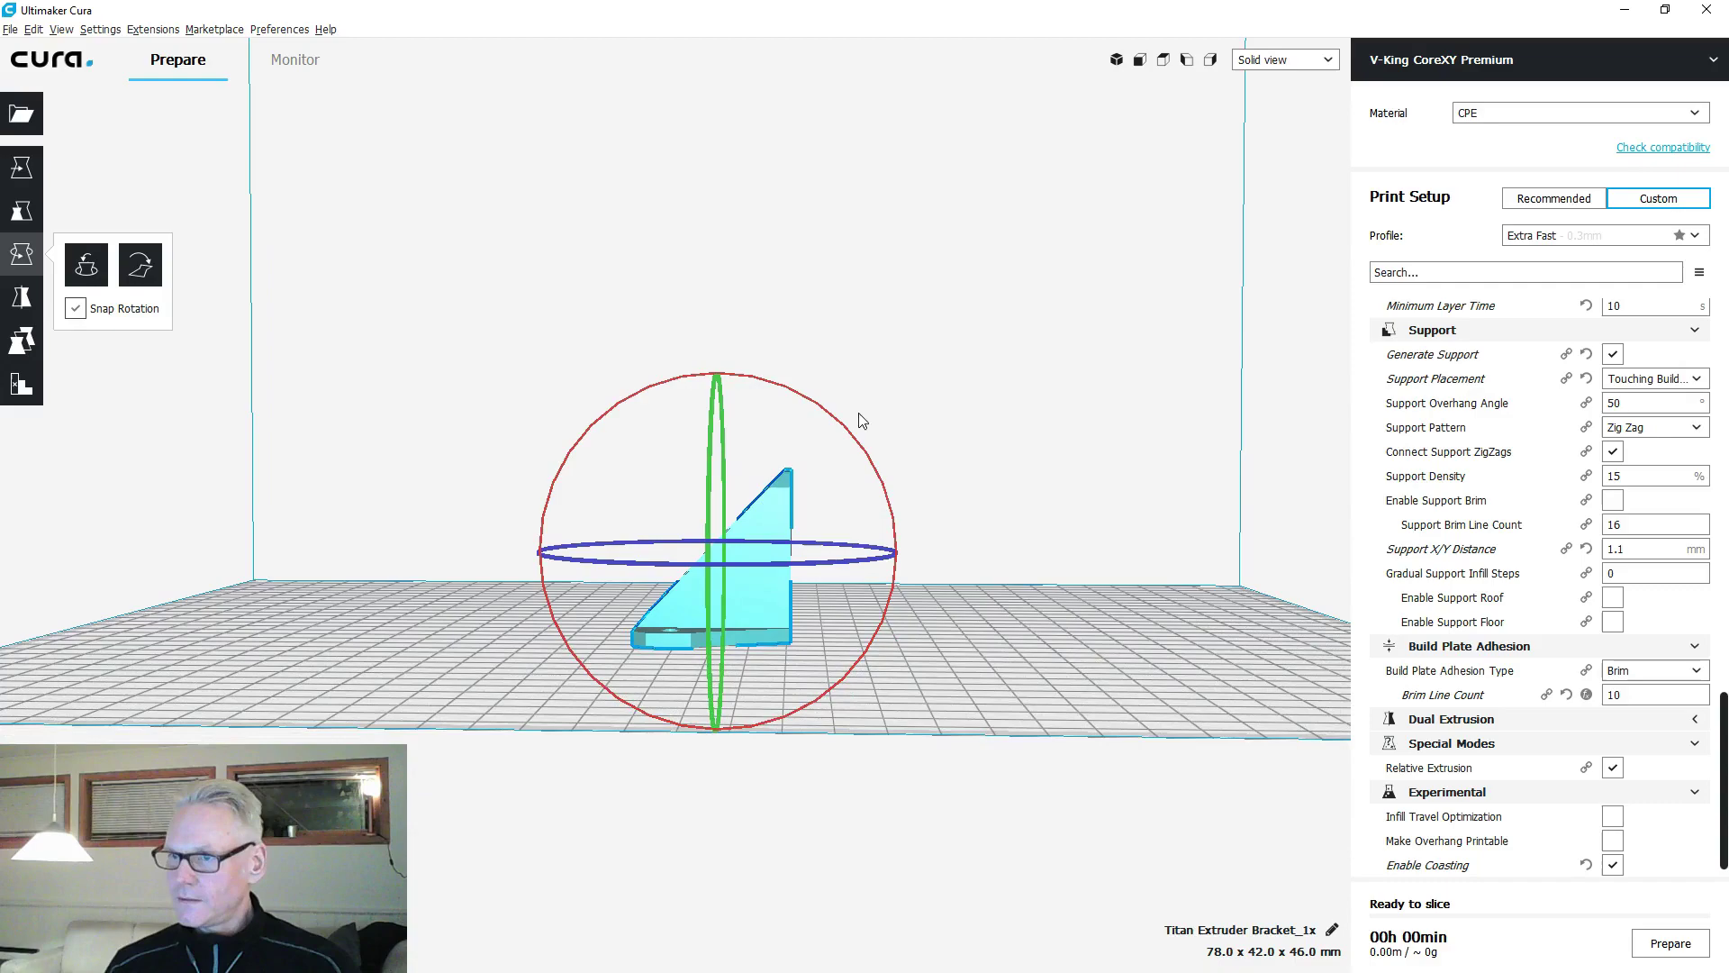
left_click_drag(794, 396, 964, 635)
Inspect the 78.0 x 46.0 x 42.0 mm bracket, remove it, and reopen the file browser.
right_click_drag(964, 634, 758, 629)
scroll(764, 706, "up", 3)
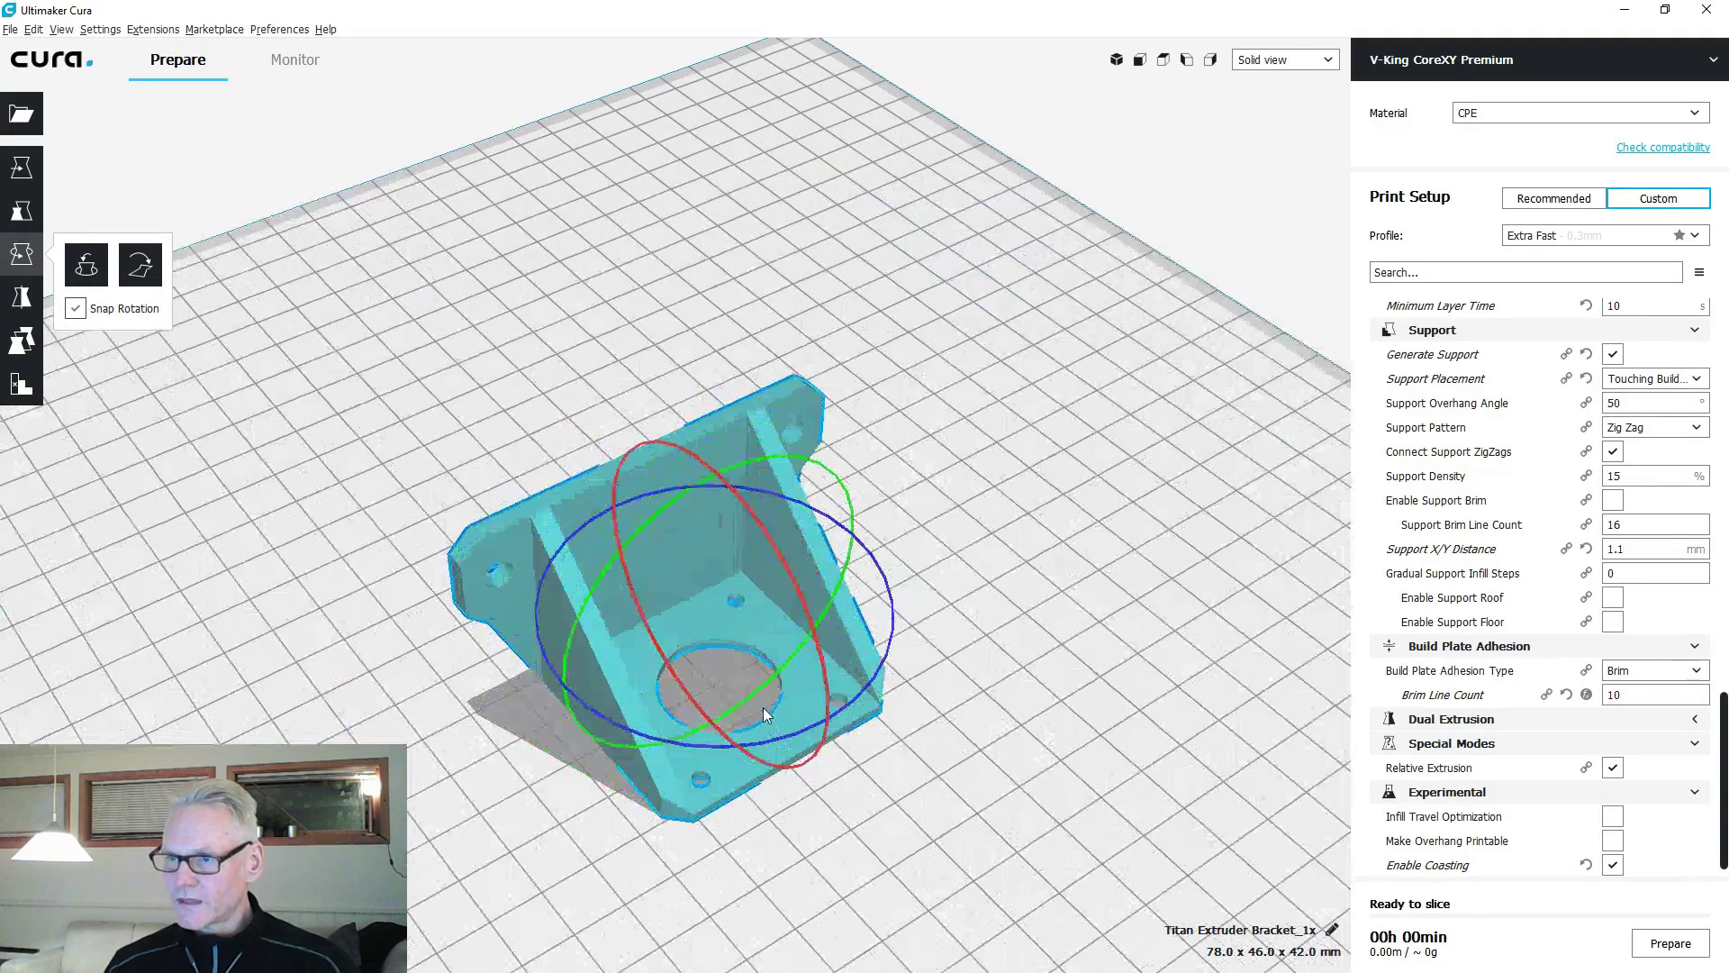
right_click_drag(958, 720, 913, 600)
left_click(913, 598)
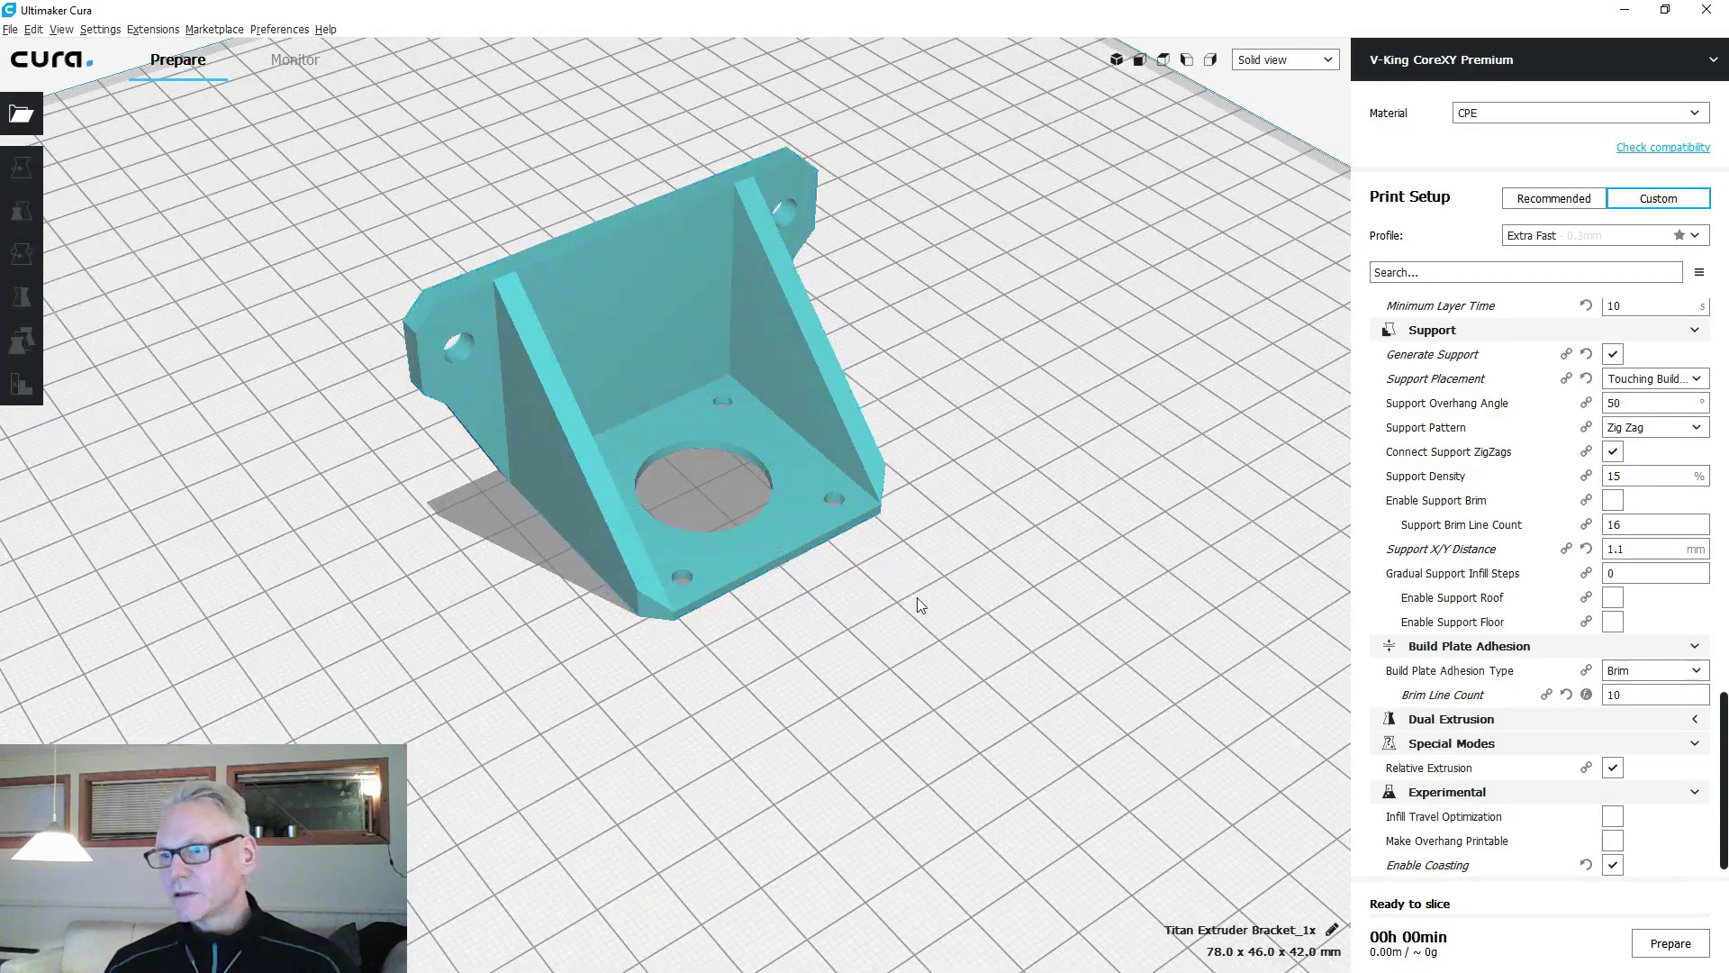
scroll(913, 598, "up", 4)
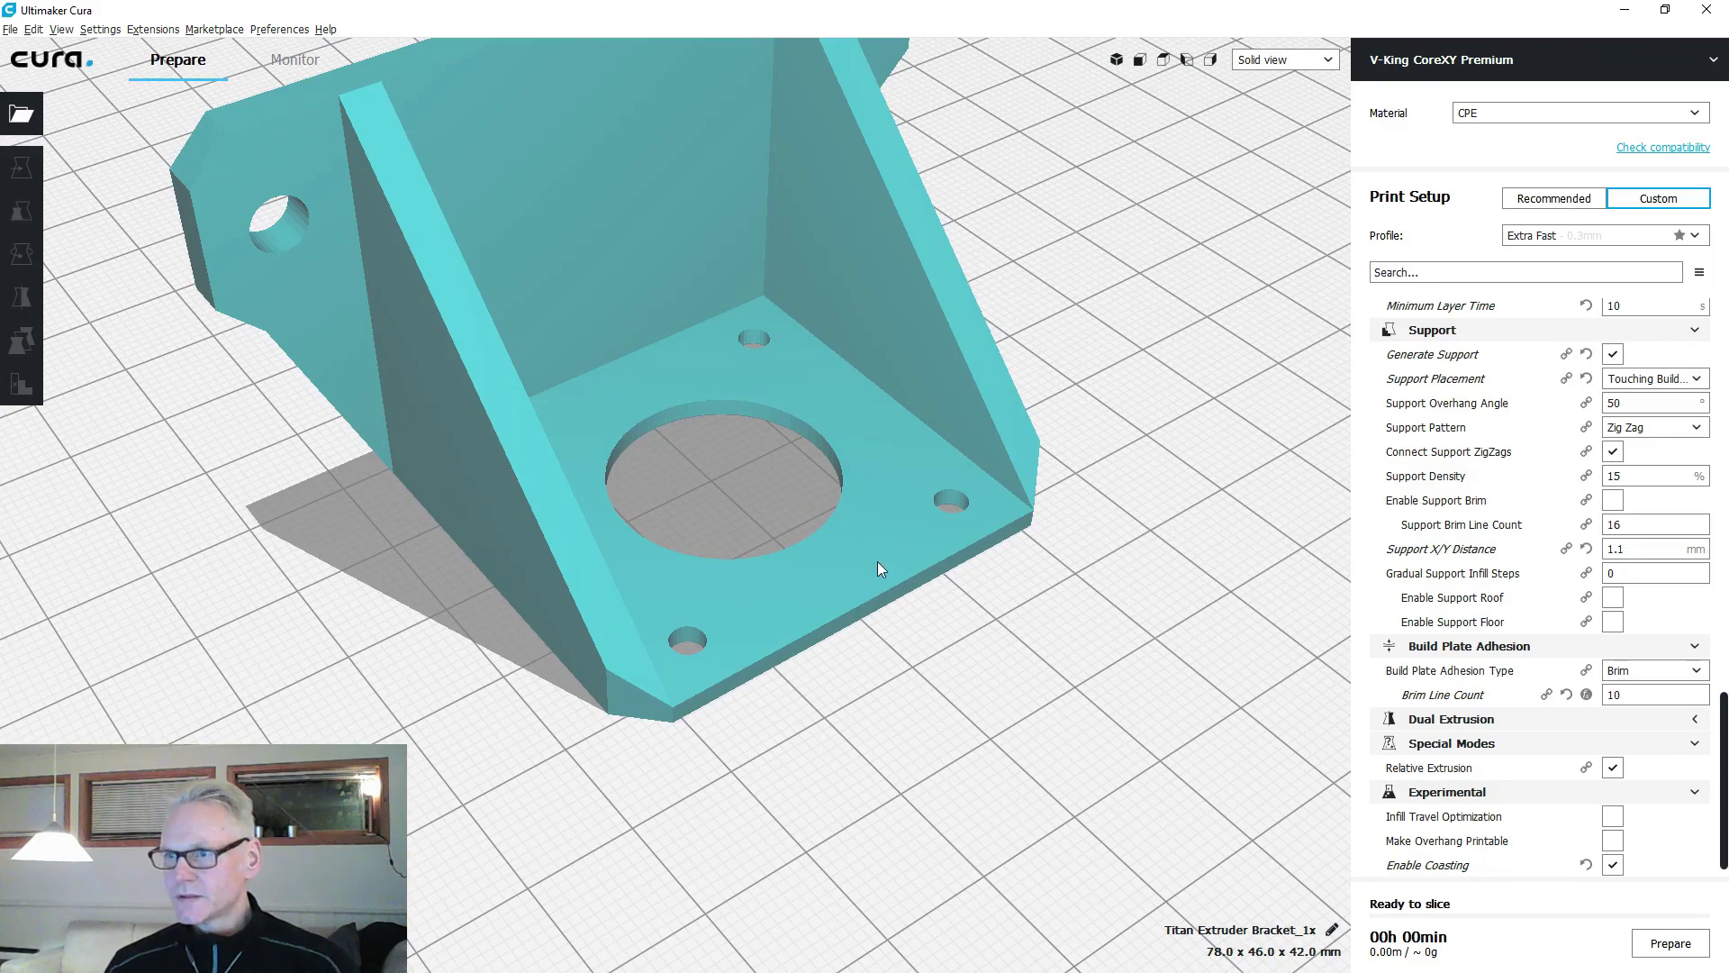
scroll(910, 613, "down", 5)
right_click_drag(910, 612, 1057, 604)
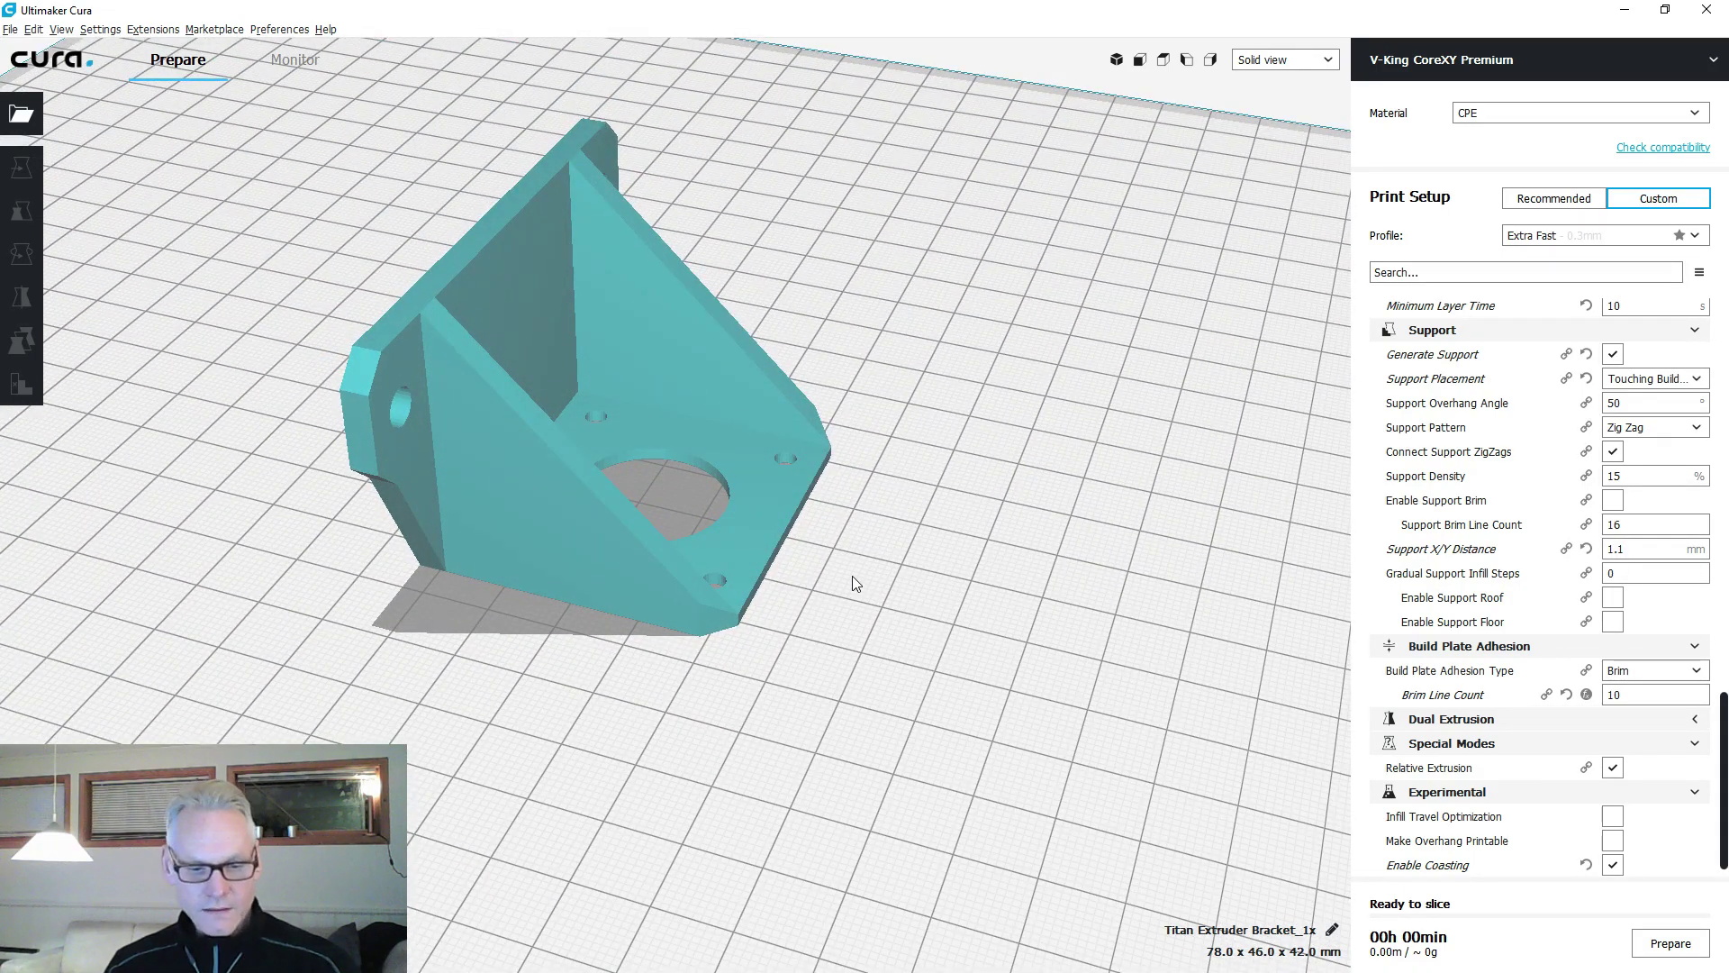
key("ctrl+d")
left_click(34, 109)
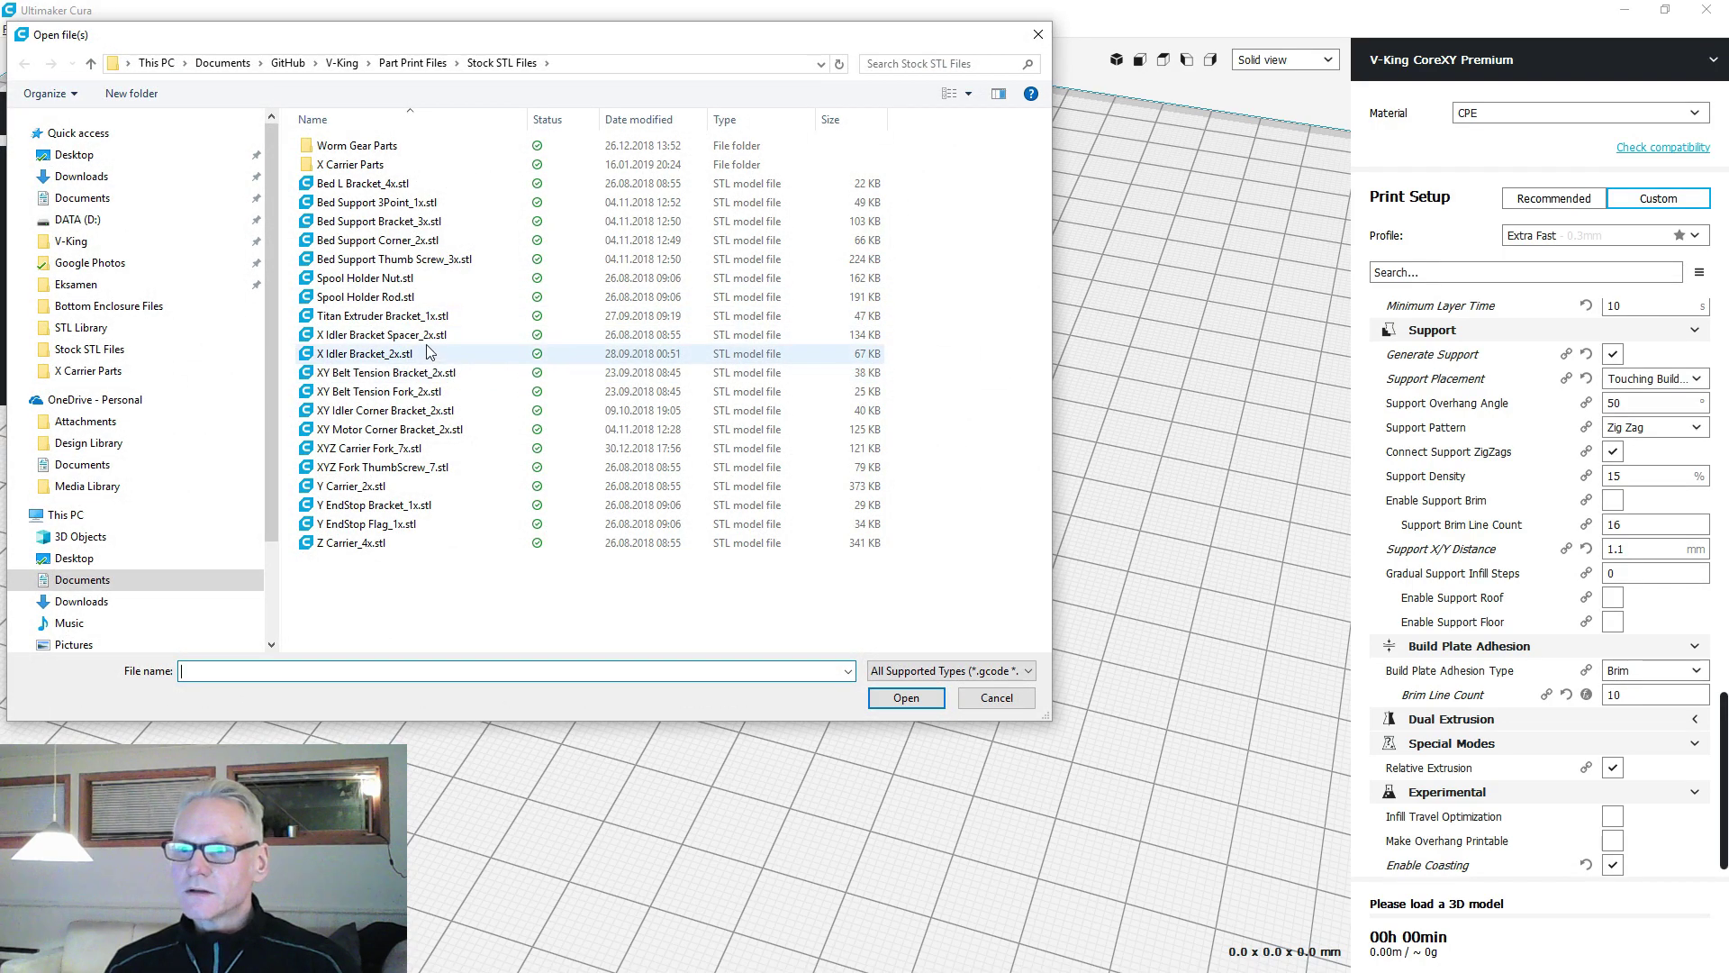
Load X Idler Bracket Spacer_2x and X Idler Bracket_2x, standing the cylinder spacer upright.
left_click(401, 336)
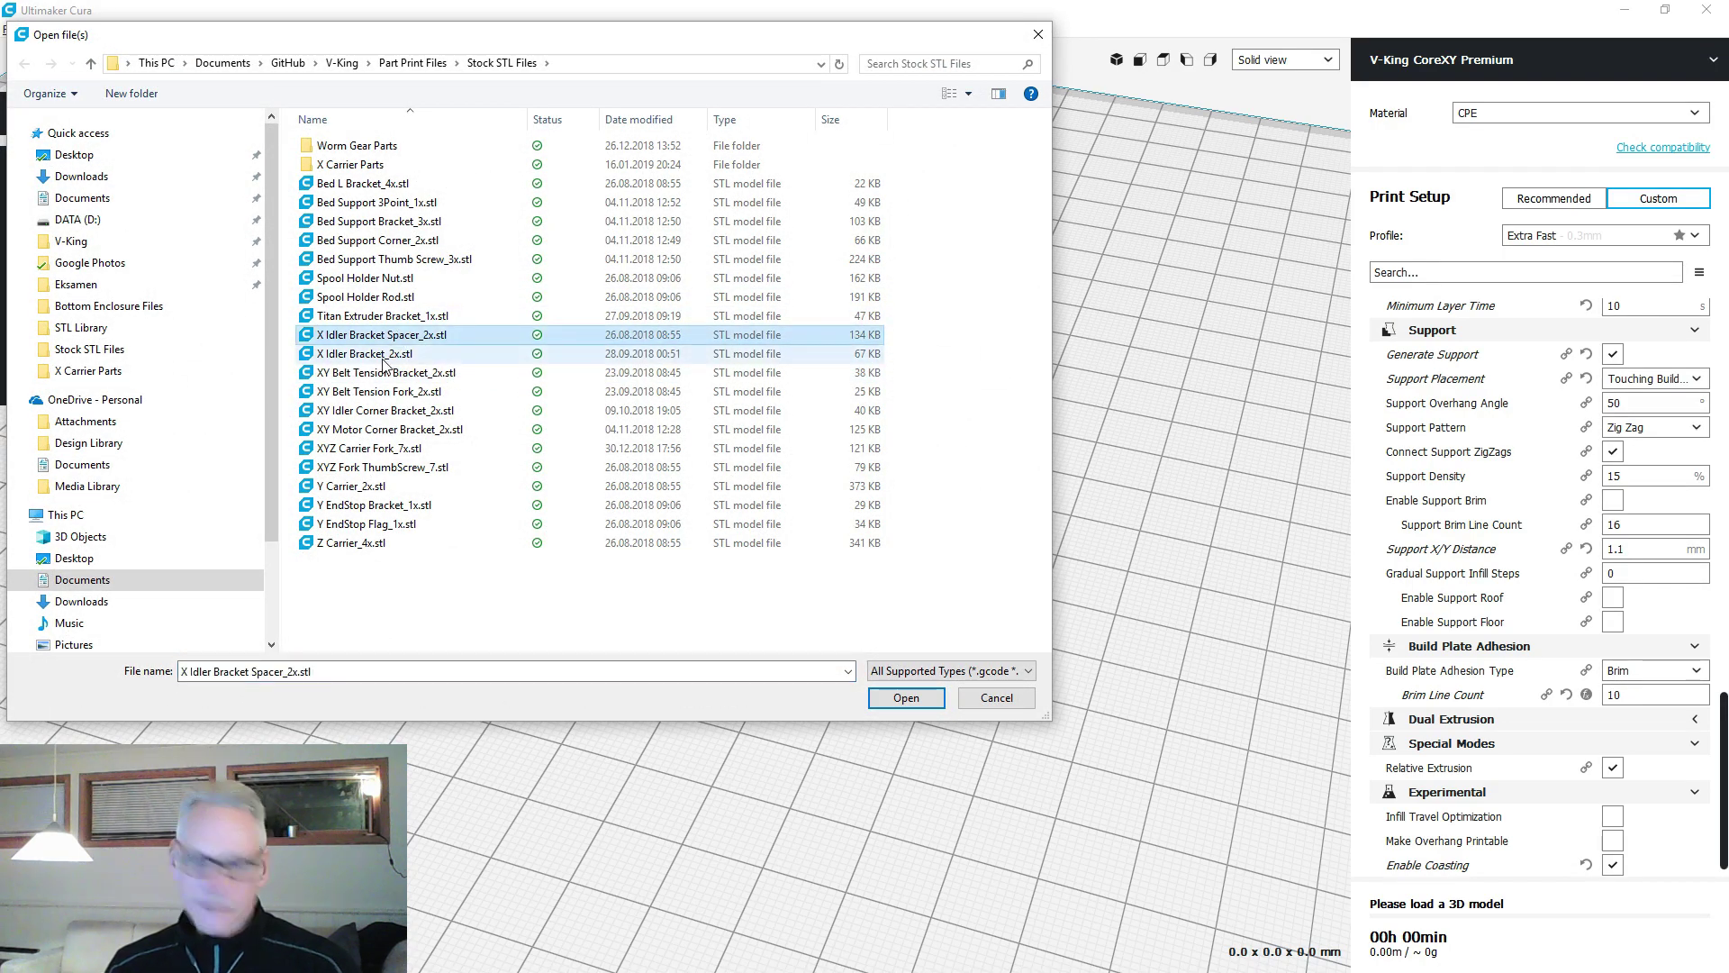
left_click(384, 356, "ctrl")
left_click(905, 698)
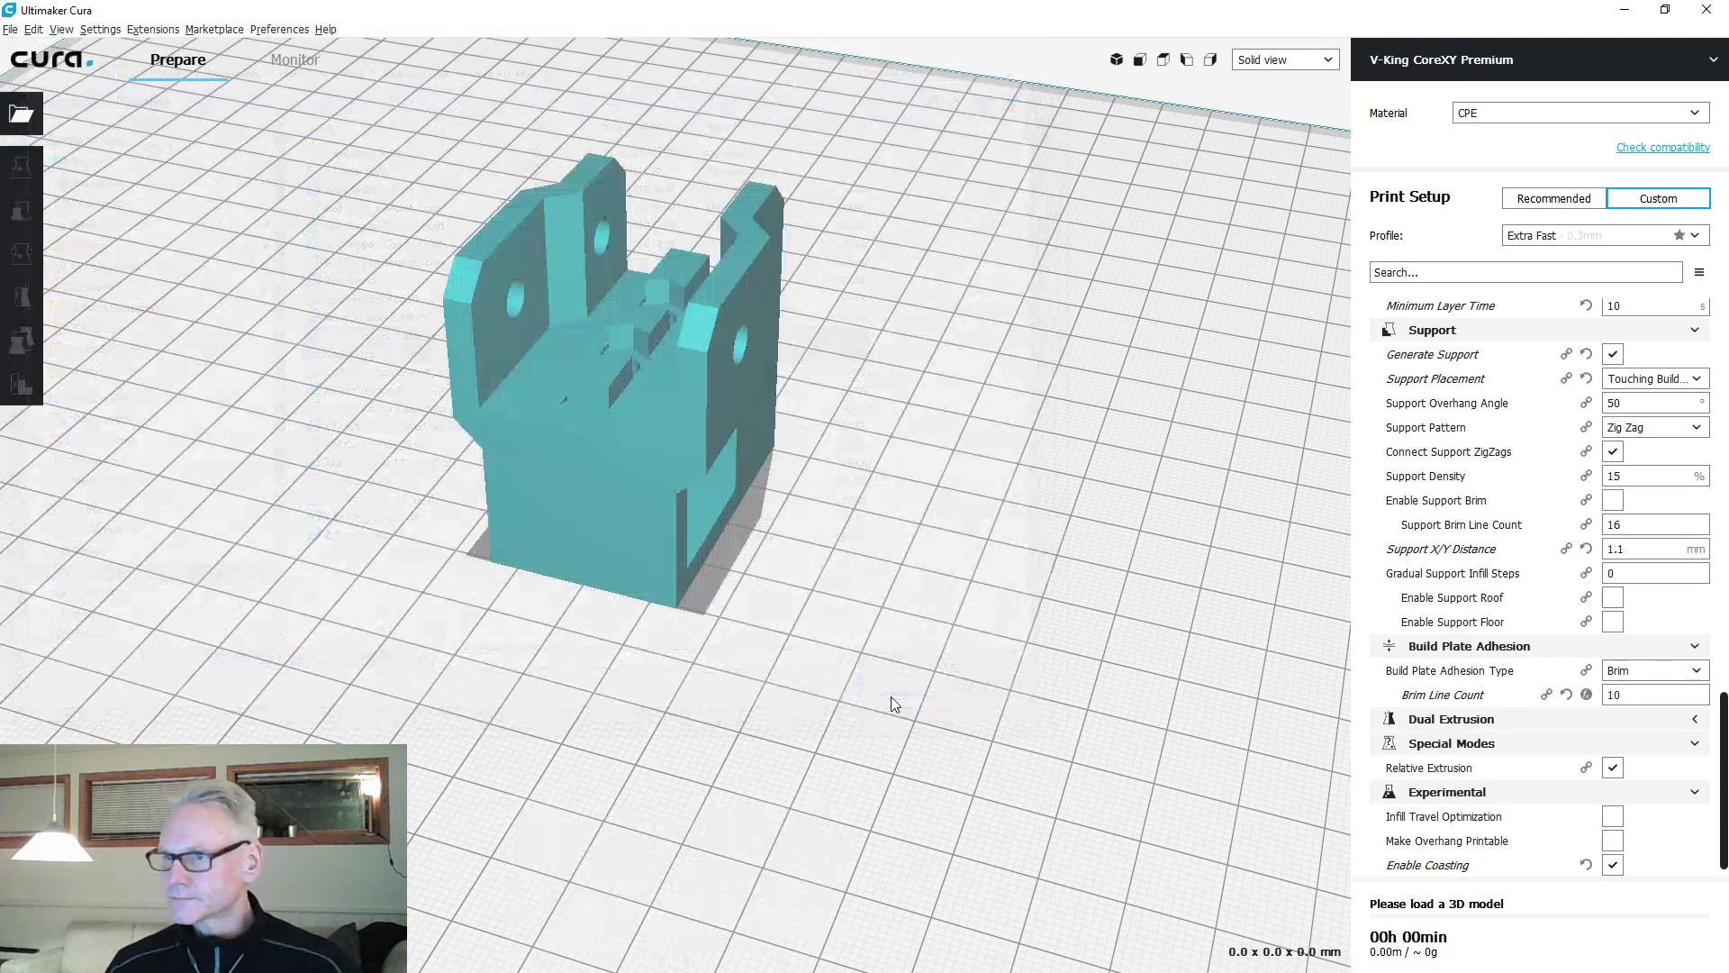
right_click_drag(881, 548, 162, 455)
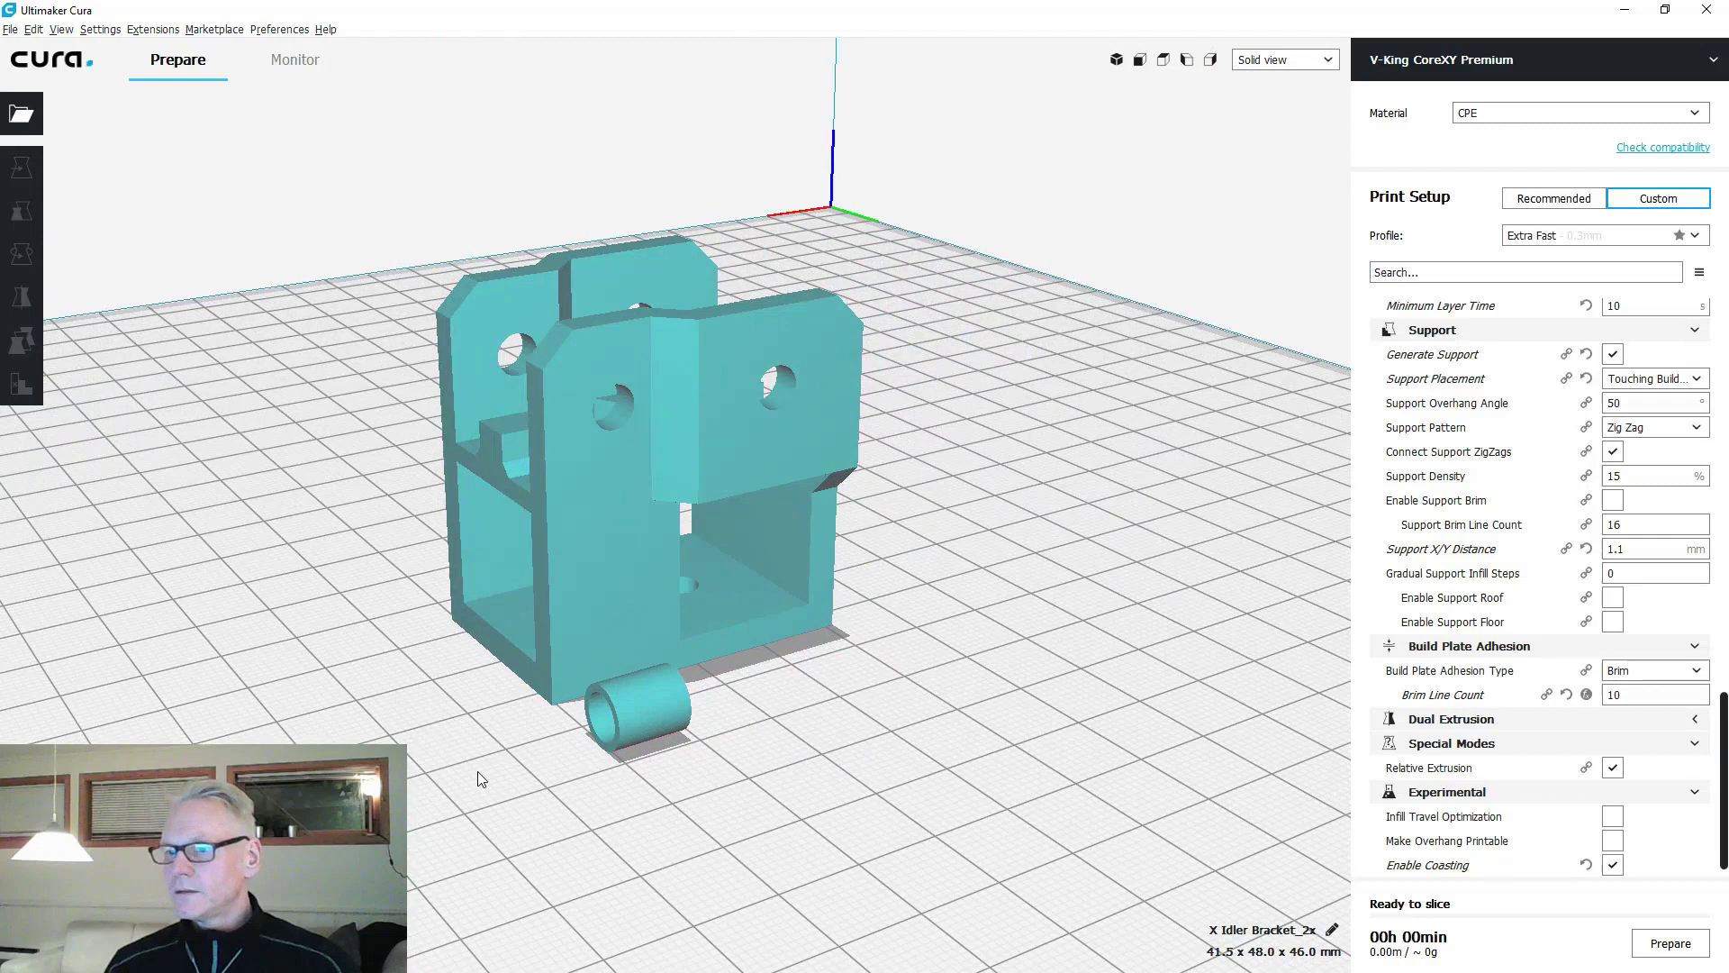
left_click(662, 704)
right_click_drag(815, 798, 734, 599)
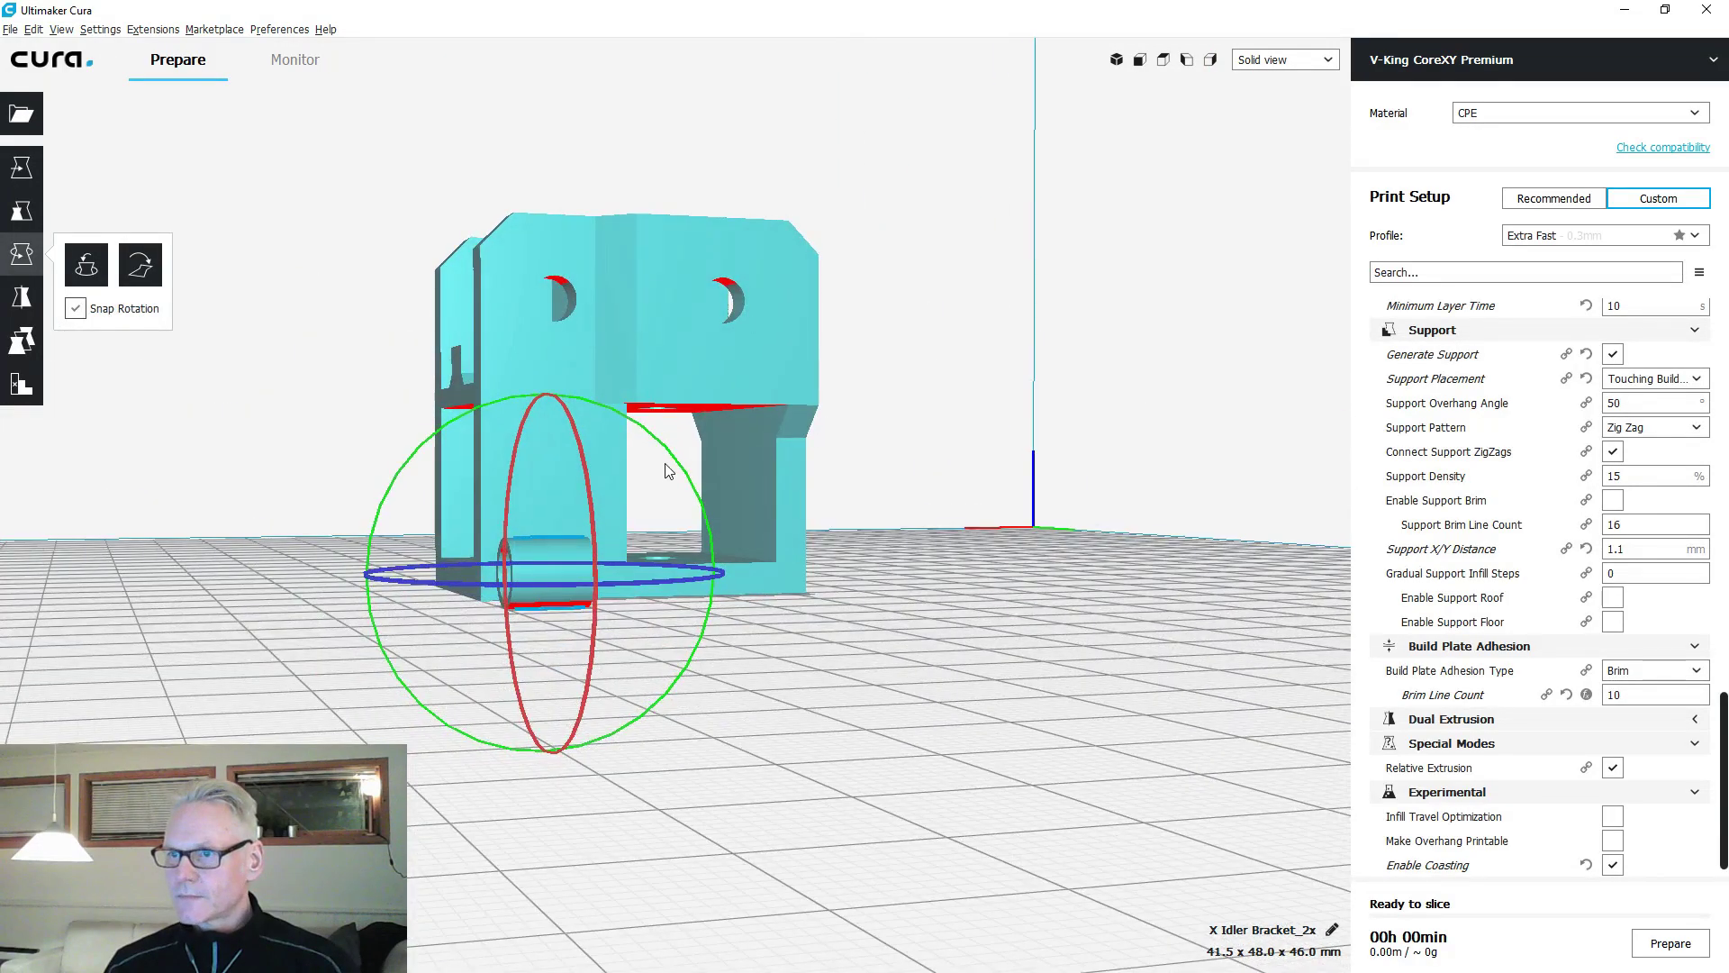
left_click_drag(669, 457, 631, 707)
left_click(731, 723)
Rotate the X Idler Bracket 90° so it measures 46.0 x 48.0 x 41.5 mm.
right_click_drag(761, 689, 655, 733)
left_click(695, 425)
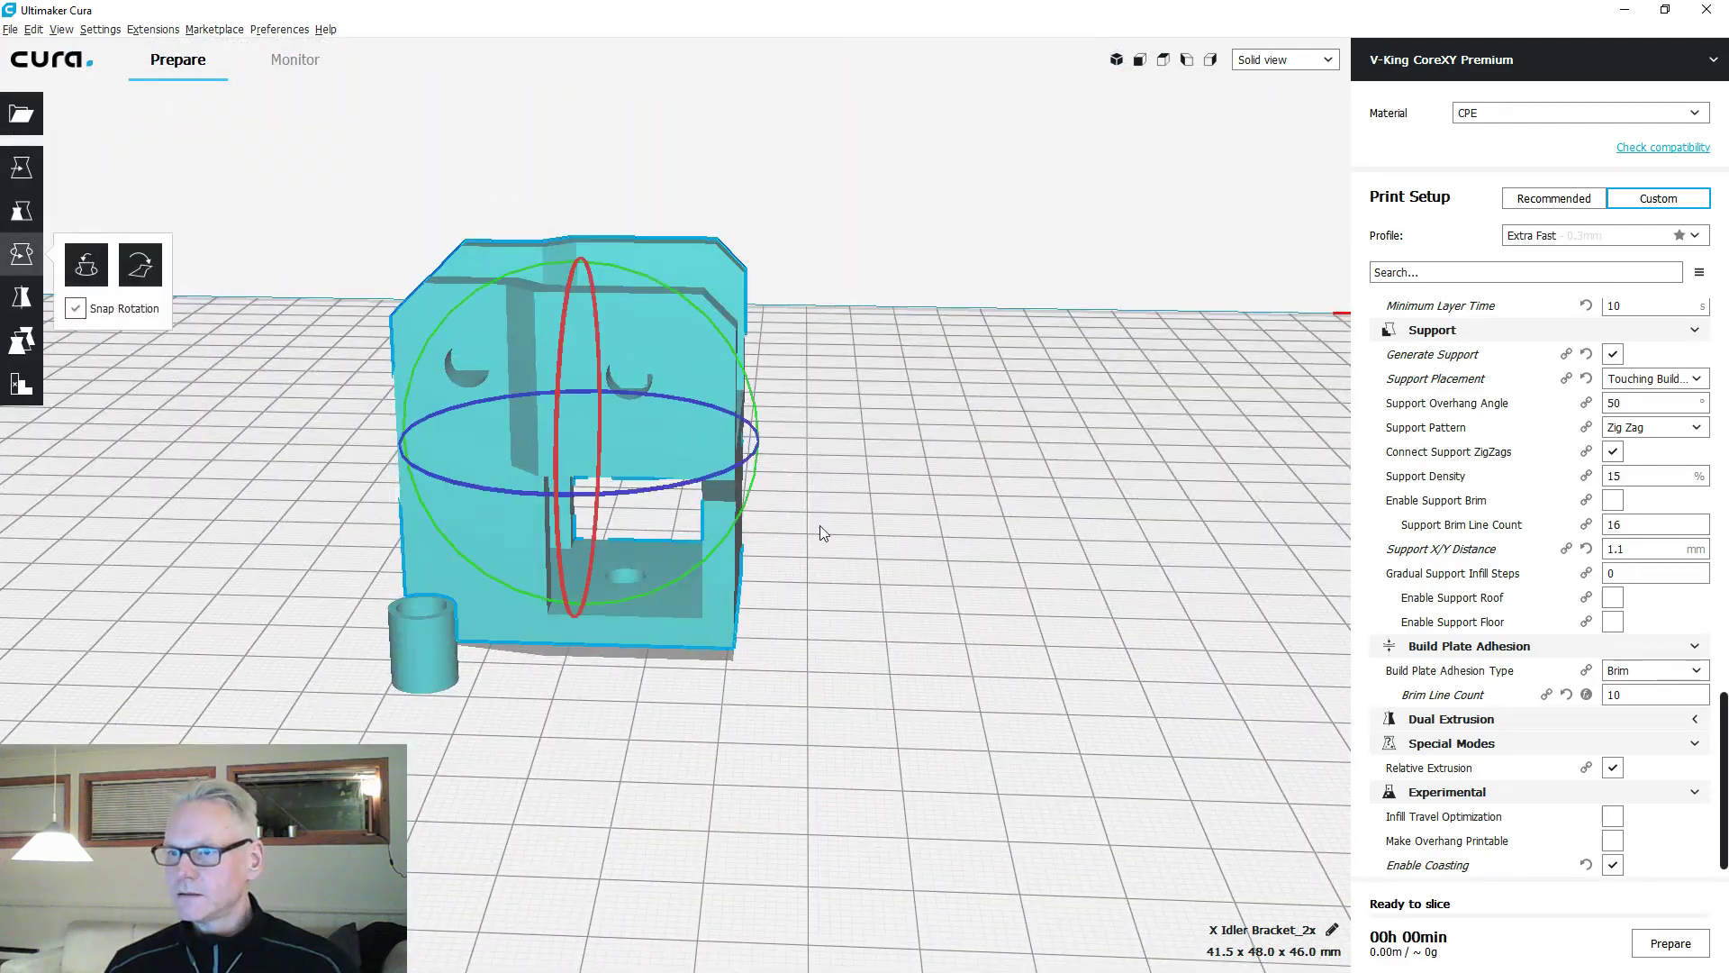
right_click_drag(819, 526, 893, 494)
left_click_drag(752, 338, 621, 568)
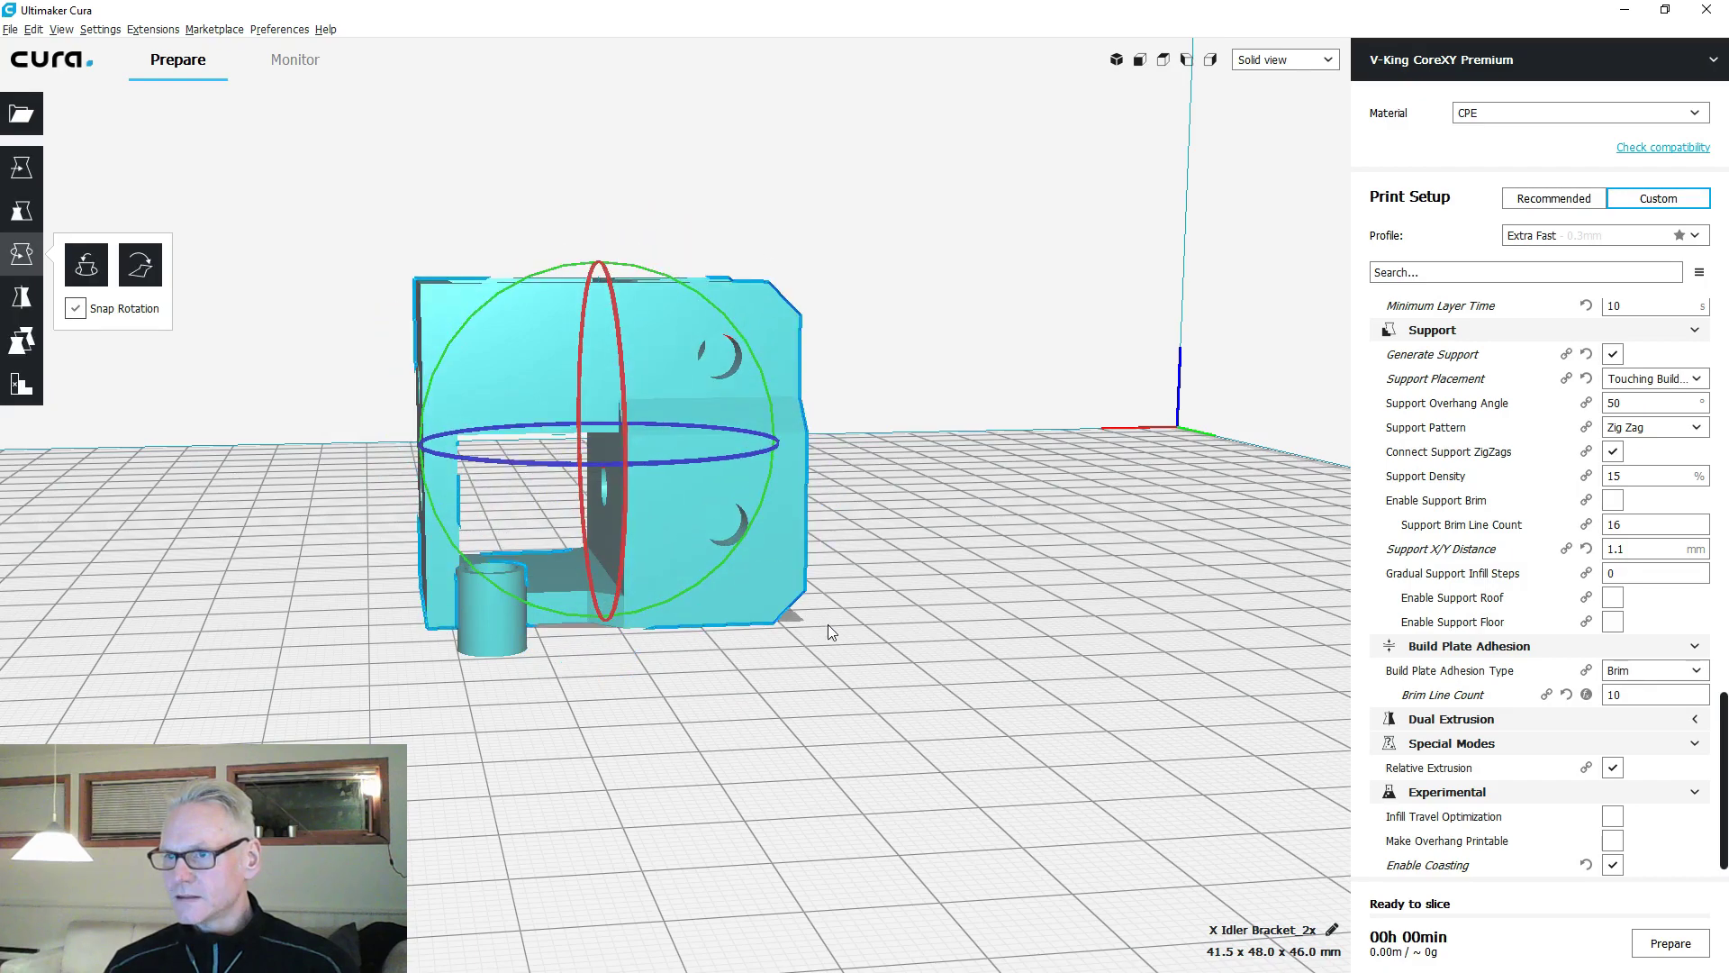
left_click(829, 624)
right_click_drag(886, 636, 946, 712)
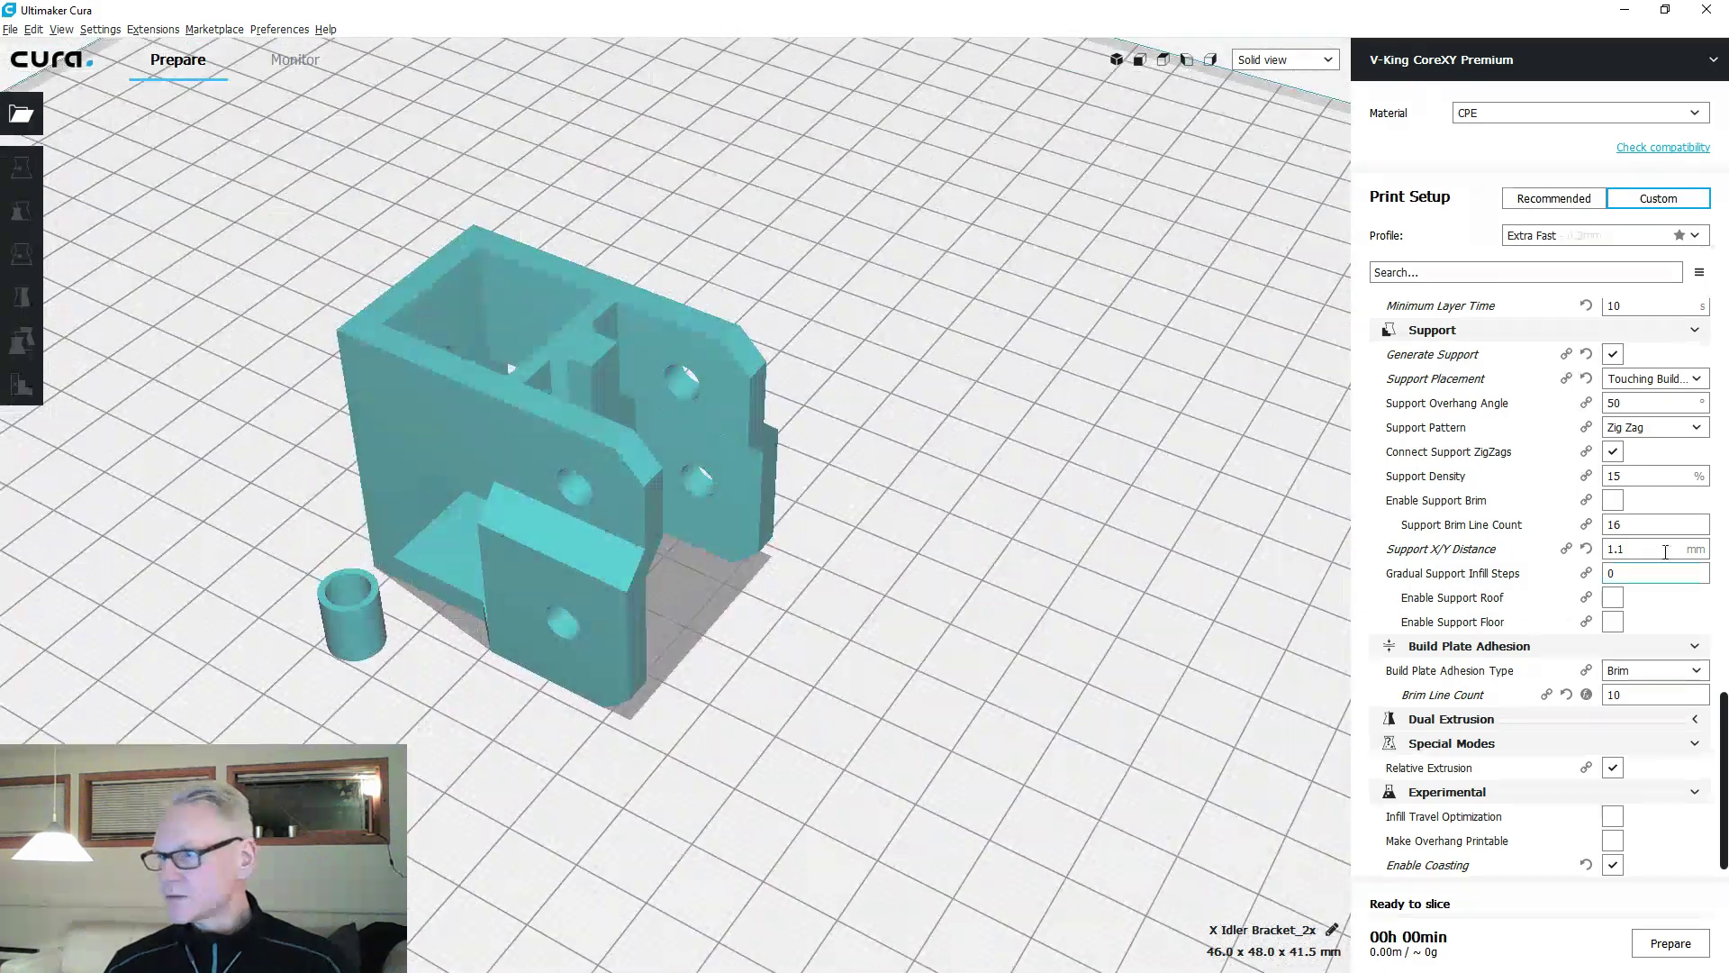
Set Support Placement to Everywhere and make one extra copy of the bracket and spacer.
left_click(1641, 384)
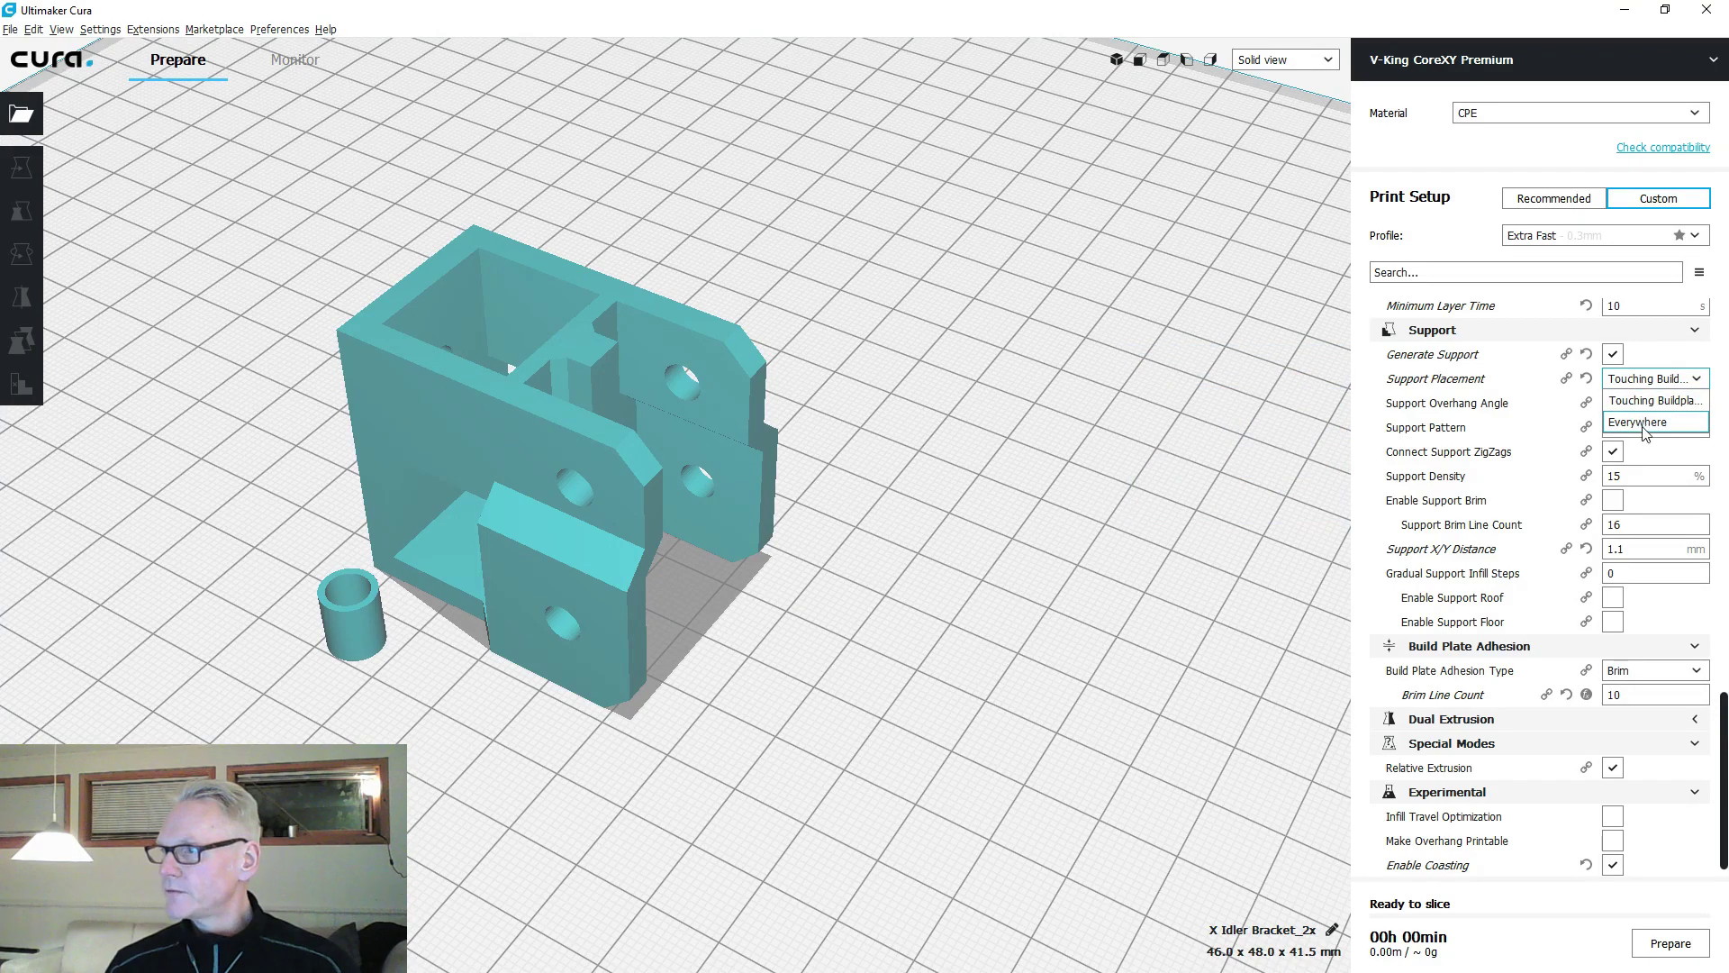
left_click(1643, 425)
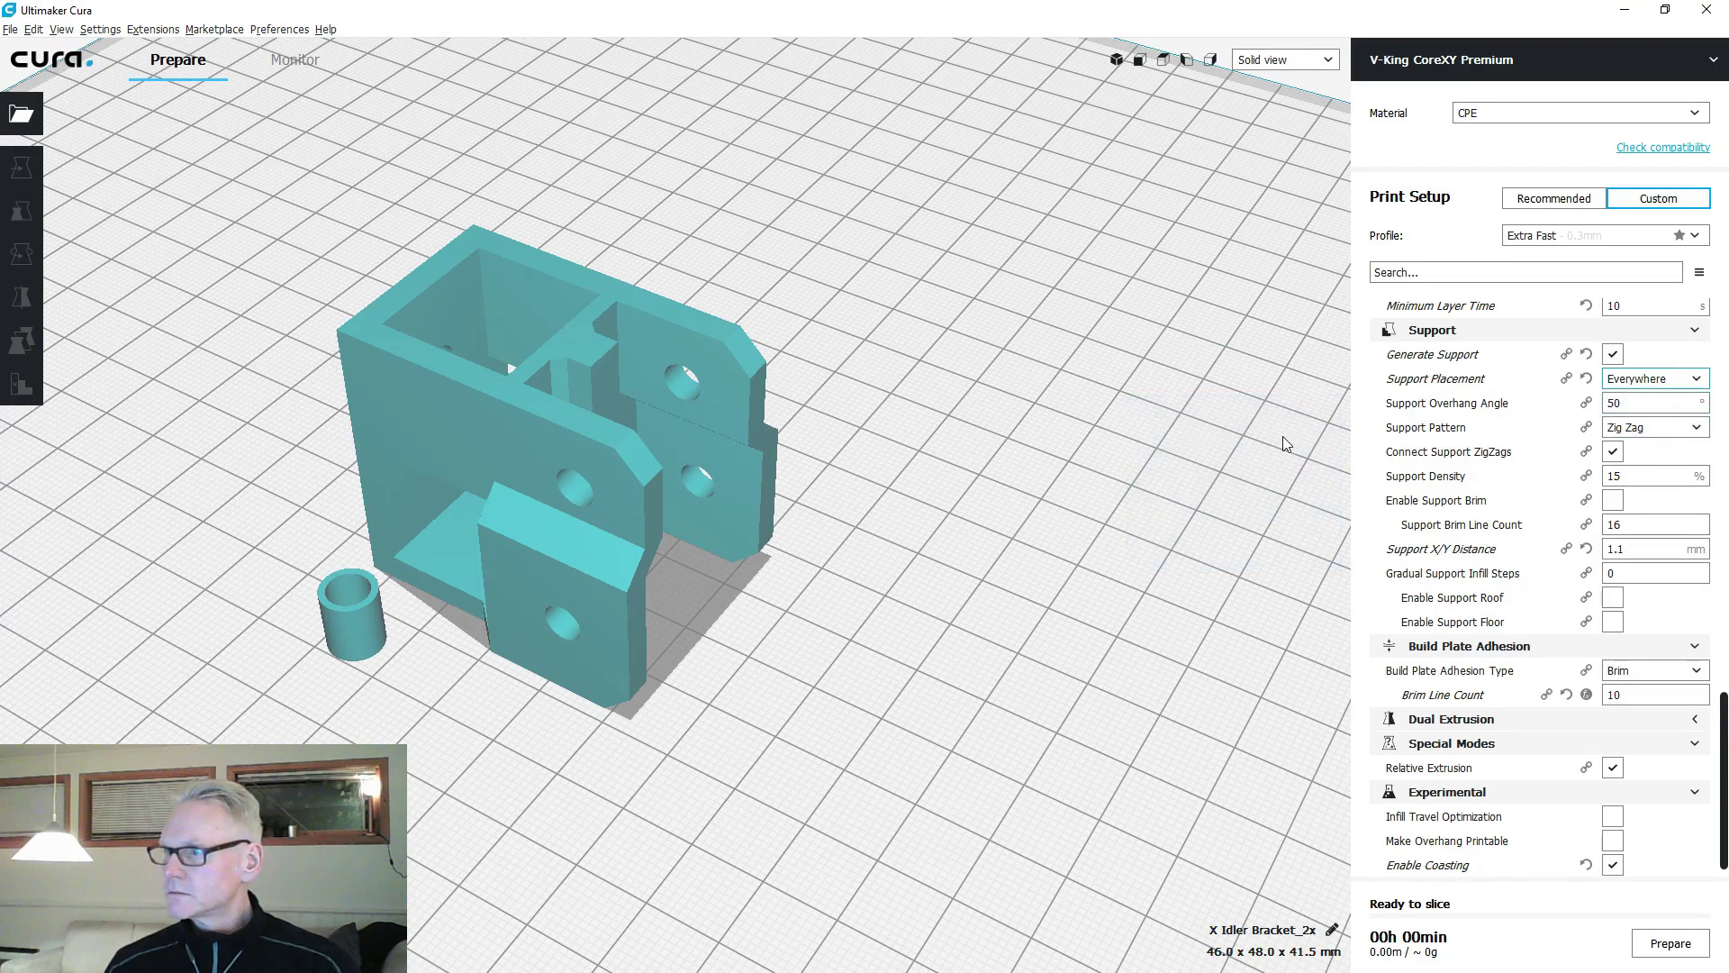
left_click(694, 459)
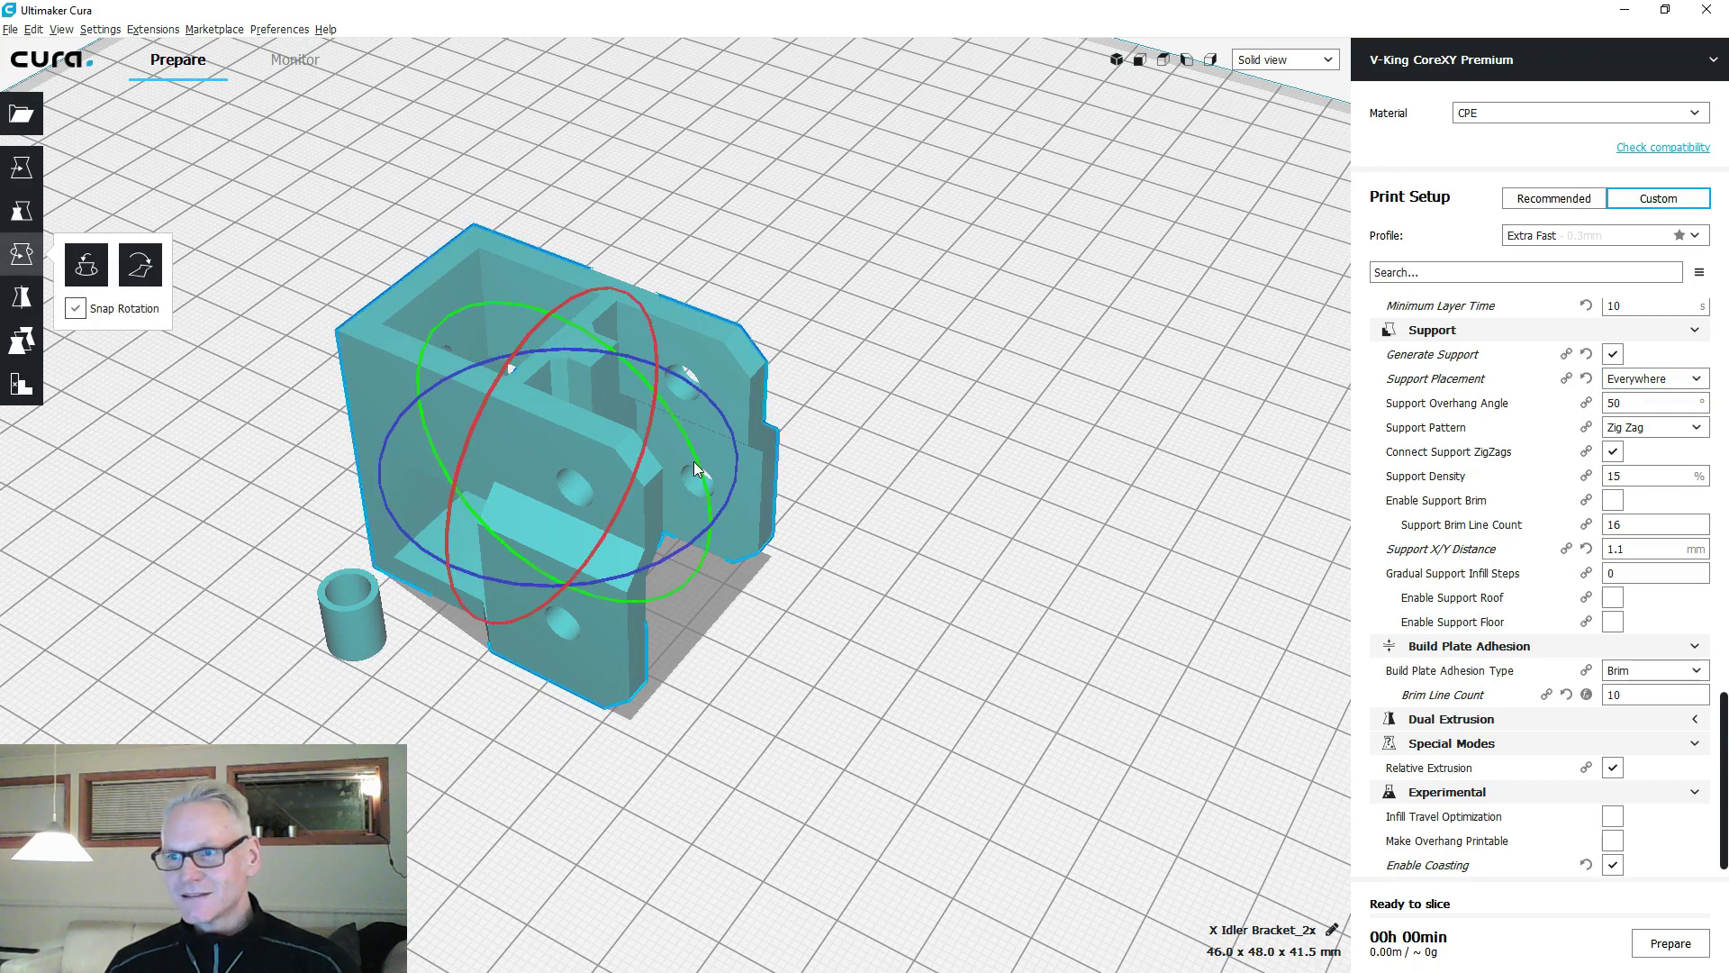
left_click(368, 604, "ctrl")
right_click(366, 604)
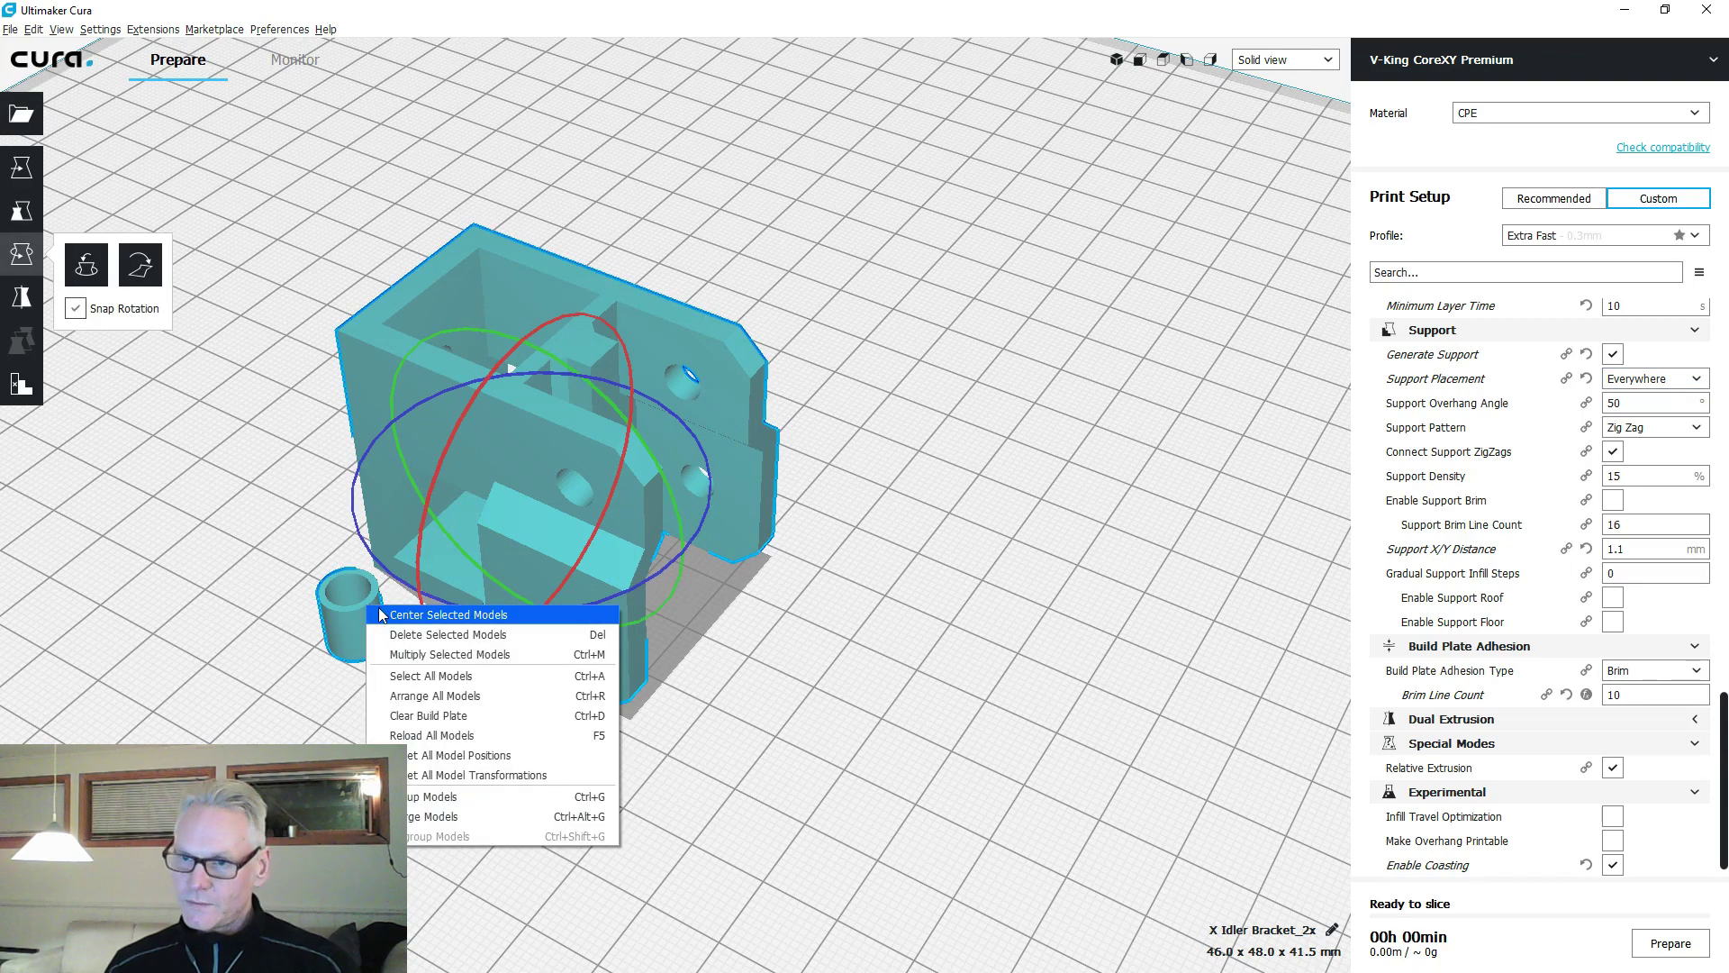
left_click(450, 654)
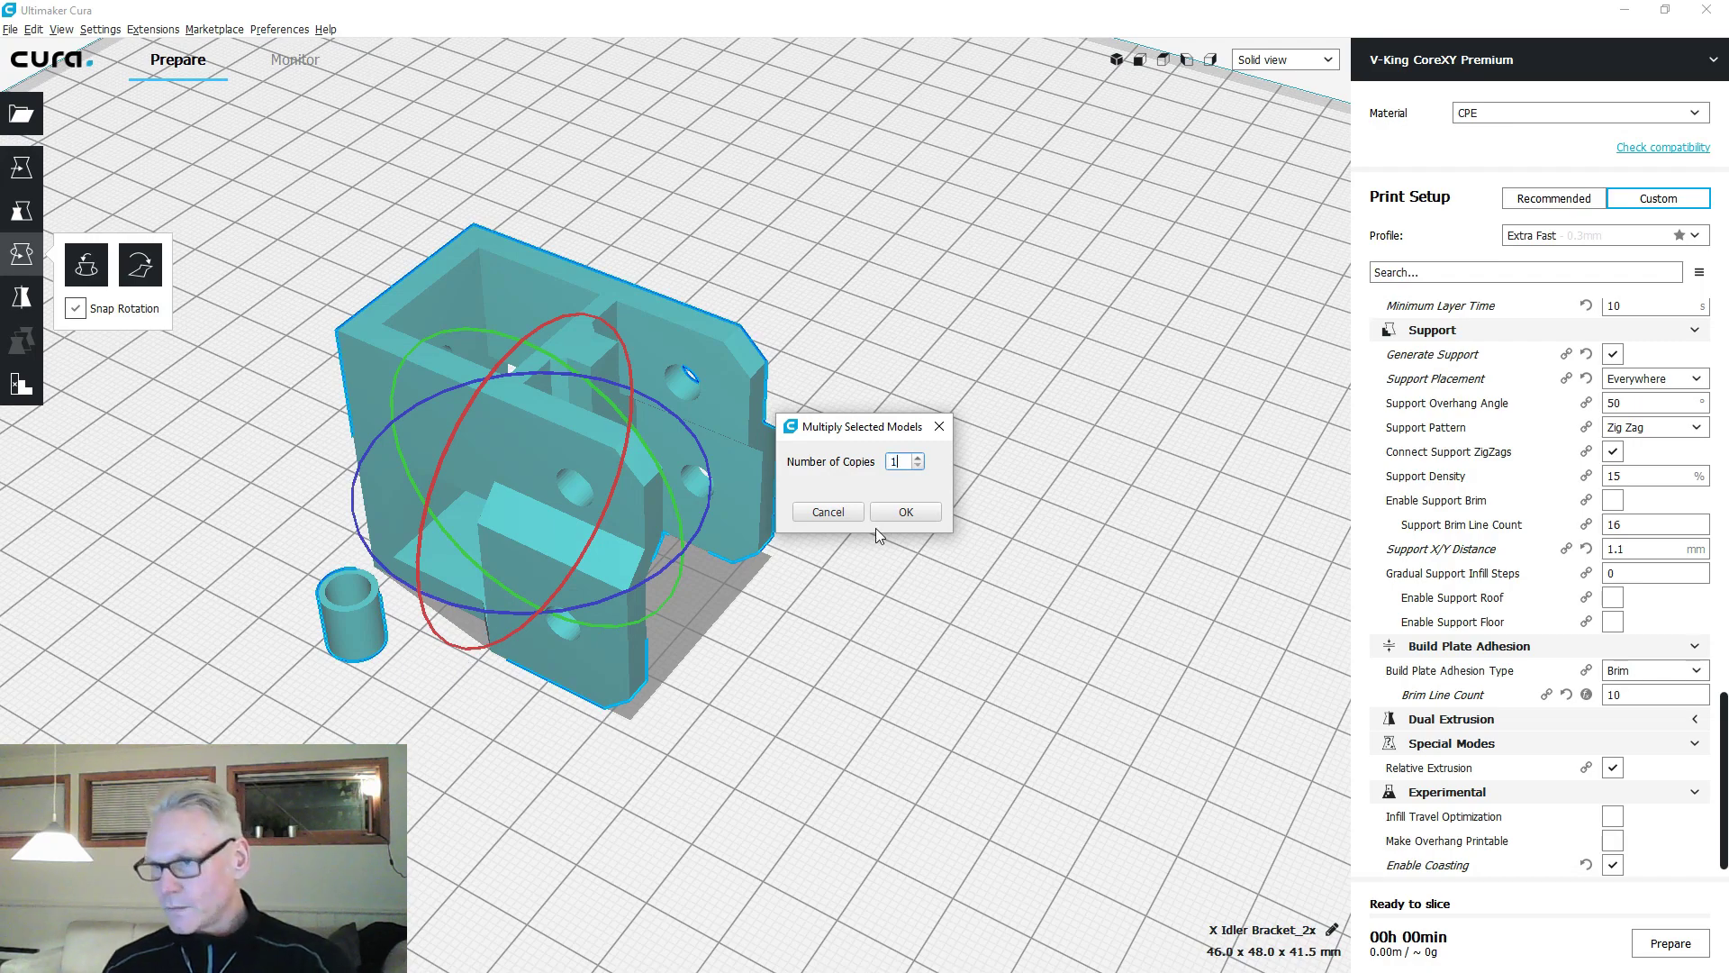
left_click(905, 513)
left_click(937, 569)
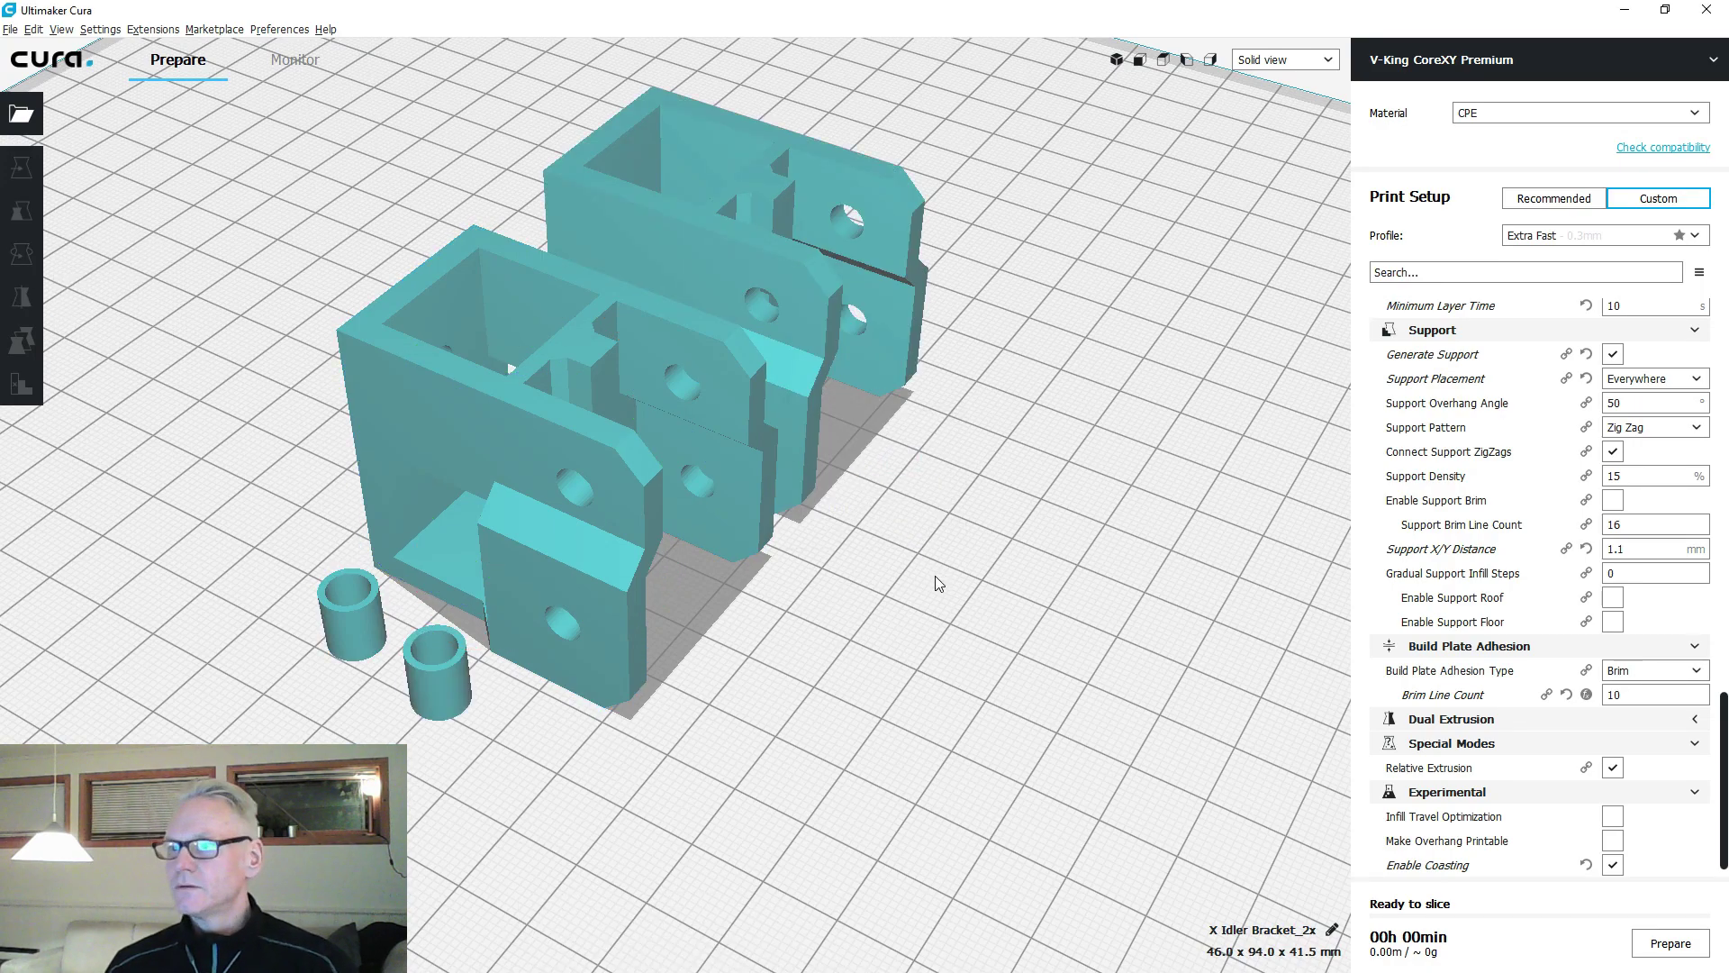
right_click_drag(974, 563, 423, 528)
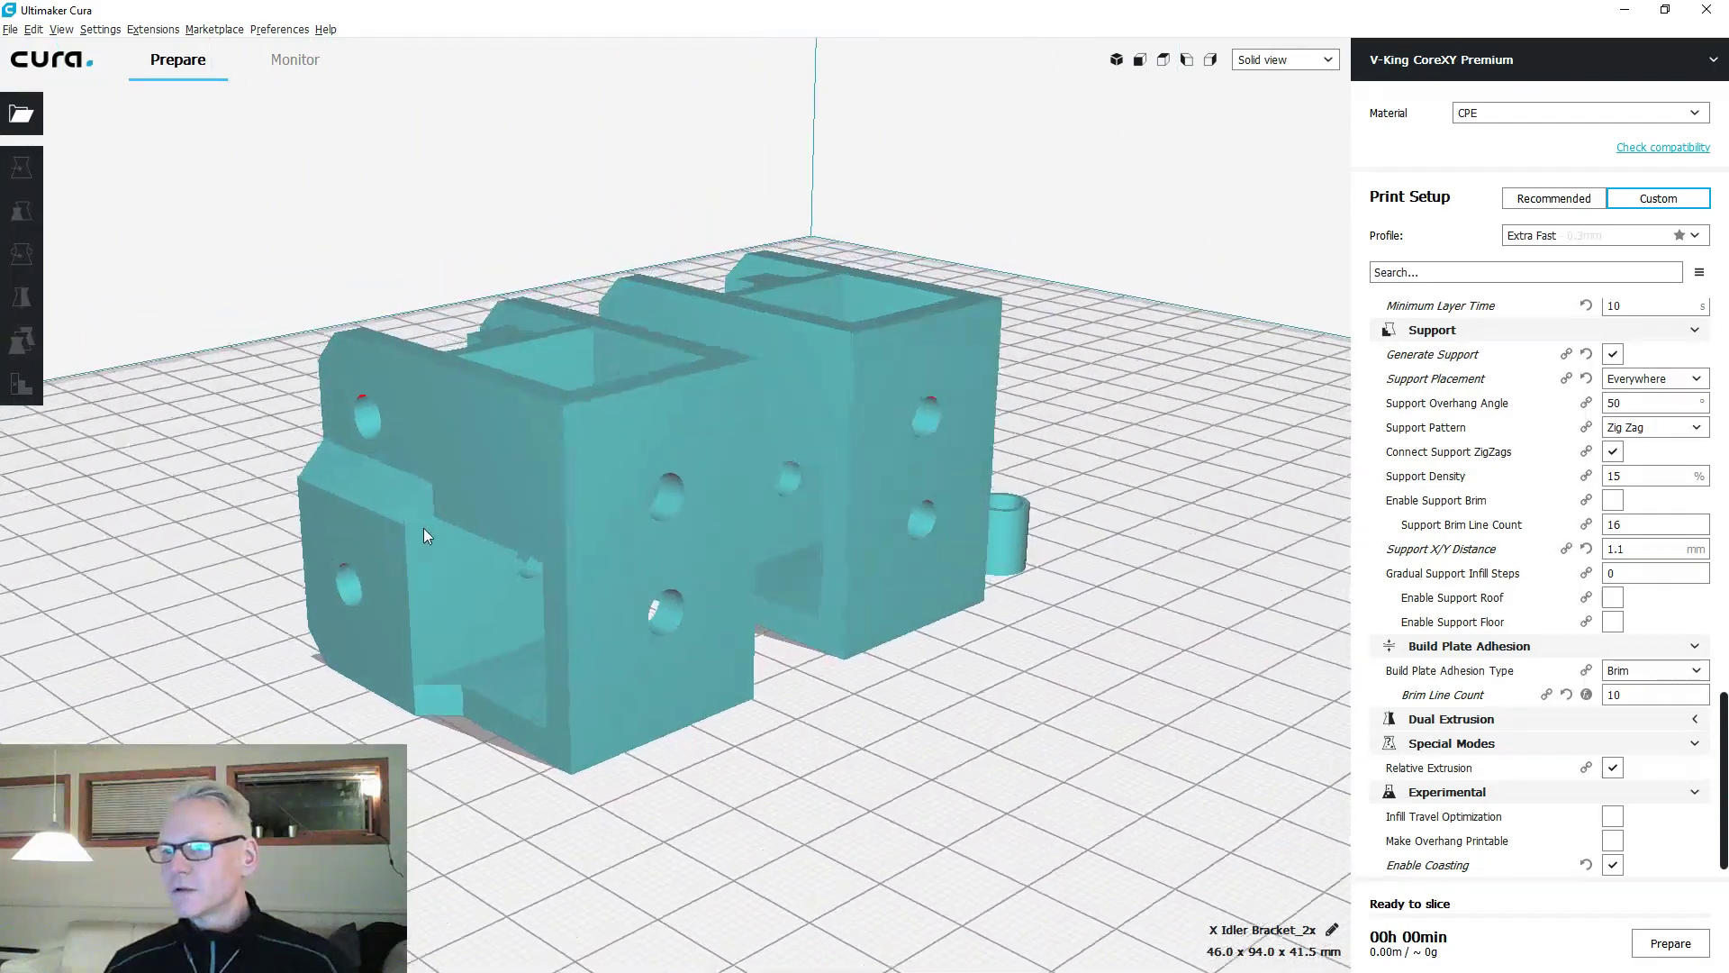
Slice in Layer view (about 3h41min) and inspect the brims and supports around the cylinders.
left_click(1288, 61)
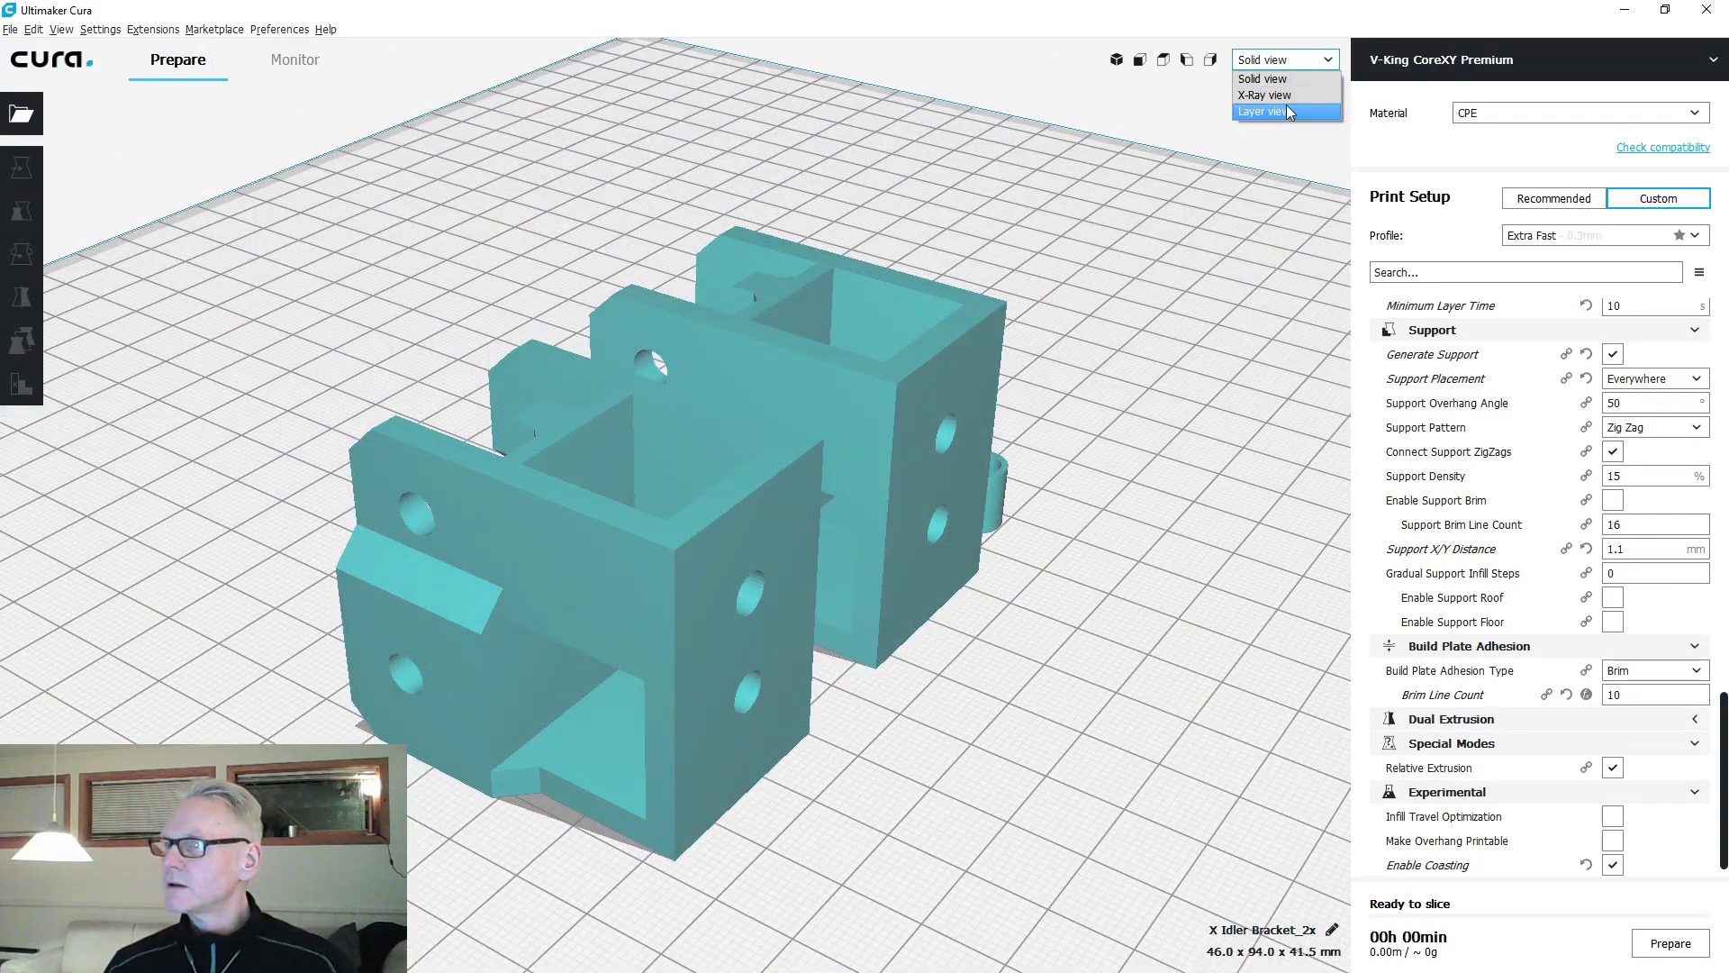
left_click(1288, 112)
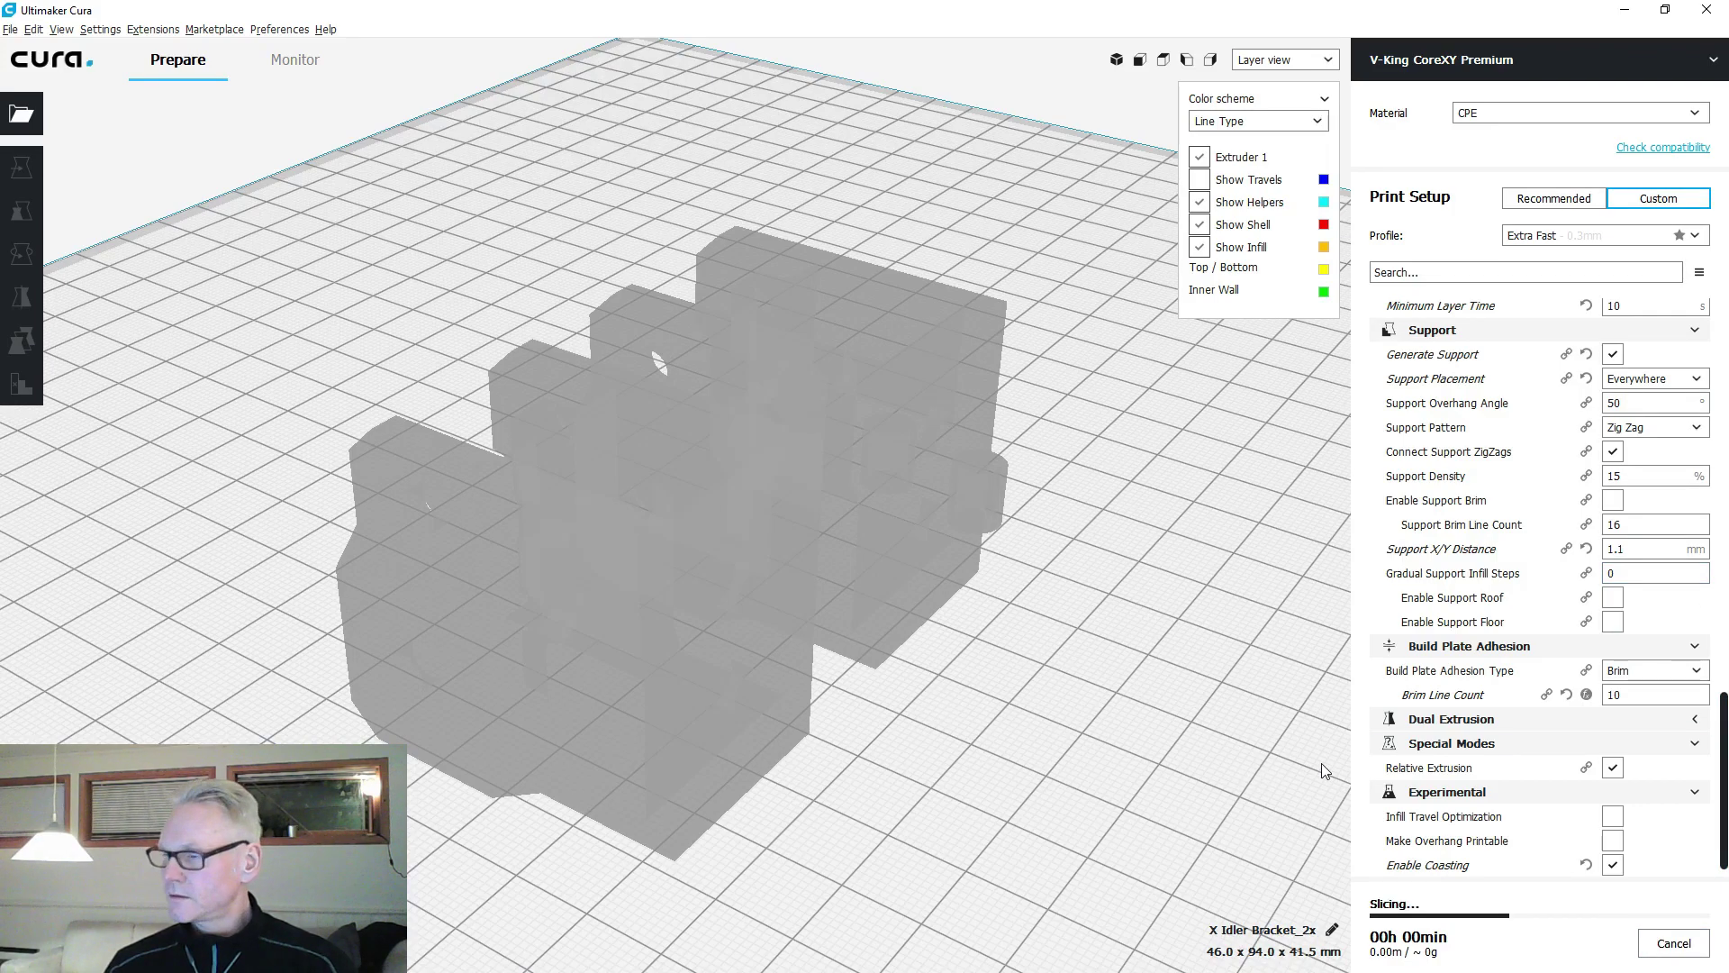
right_click_drag(1333, 504, 486, 856)
right_click_drag(667, 854, 828, 277)
scroll(693, 663, "up", 8)
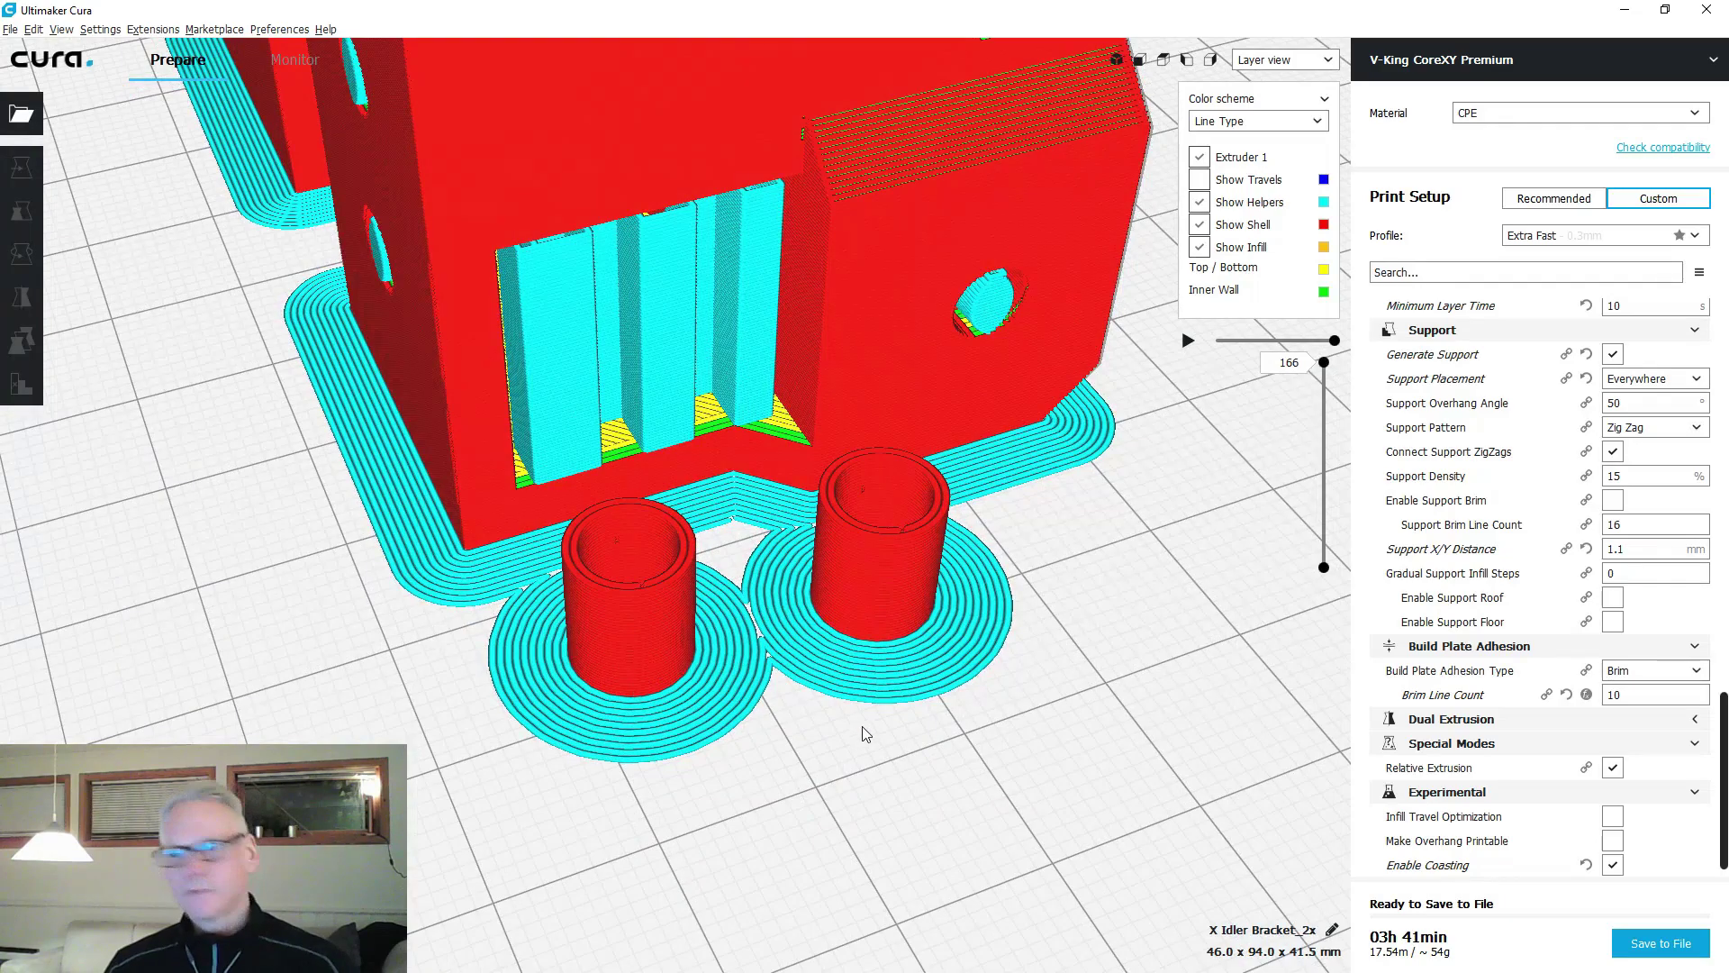
scroll(860, 712, "down", 5)
scroll(851, 689, "down", 2)
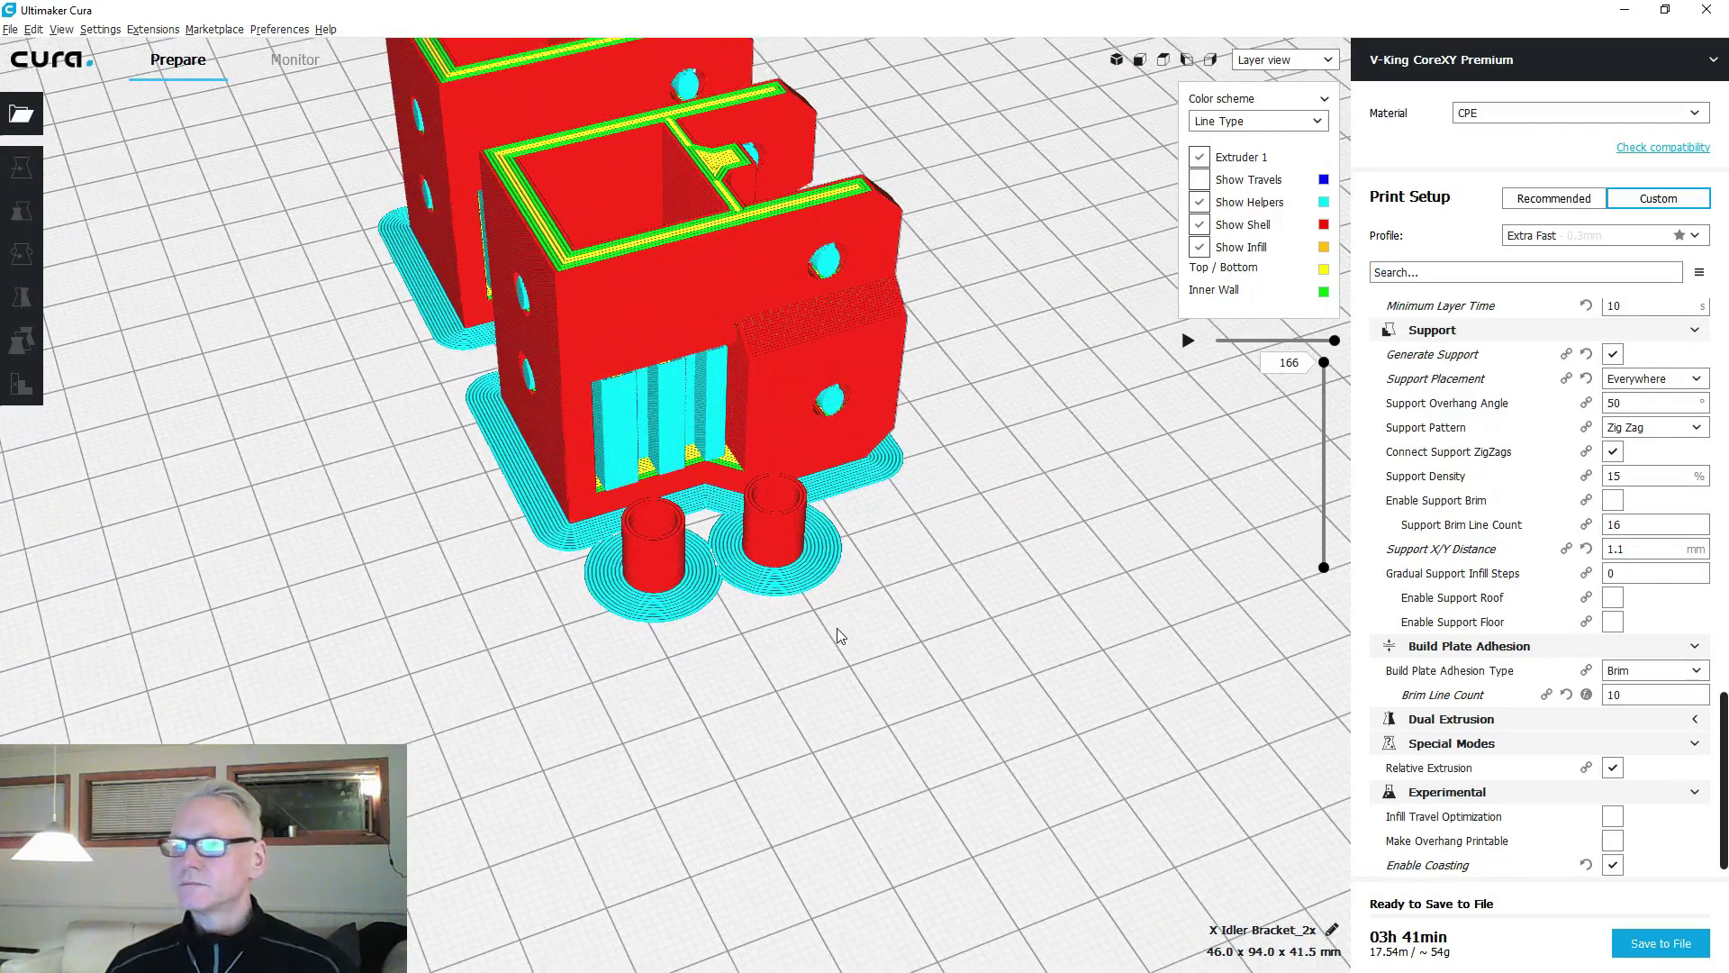
scroll(838, 636, "down", 3)
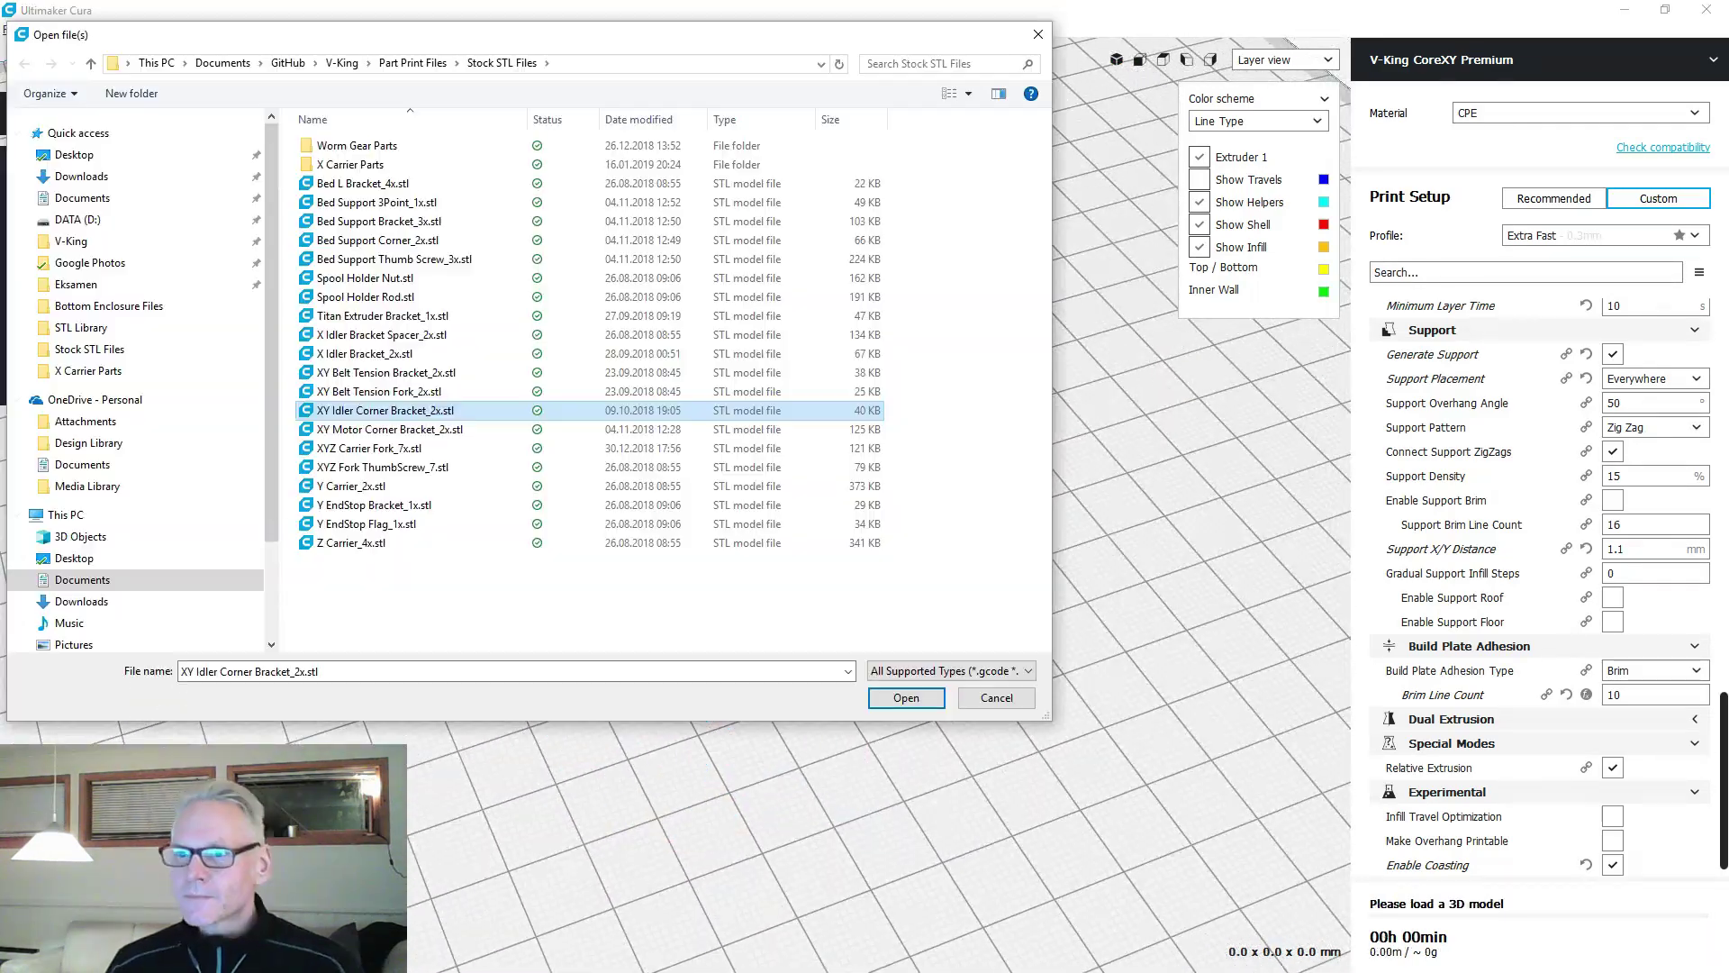
Load XY Idler Corner Bracket_2x and XY Motor Corner Bracket_2x, viewed in Solid view.
left_click(364, 412)
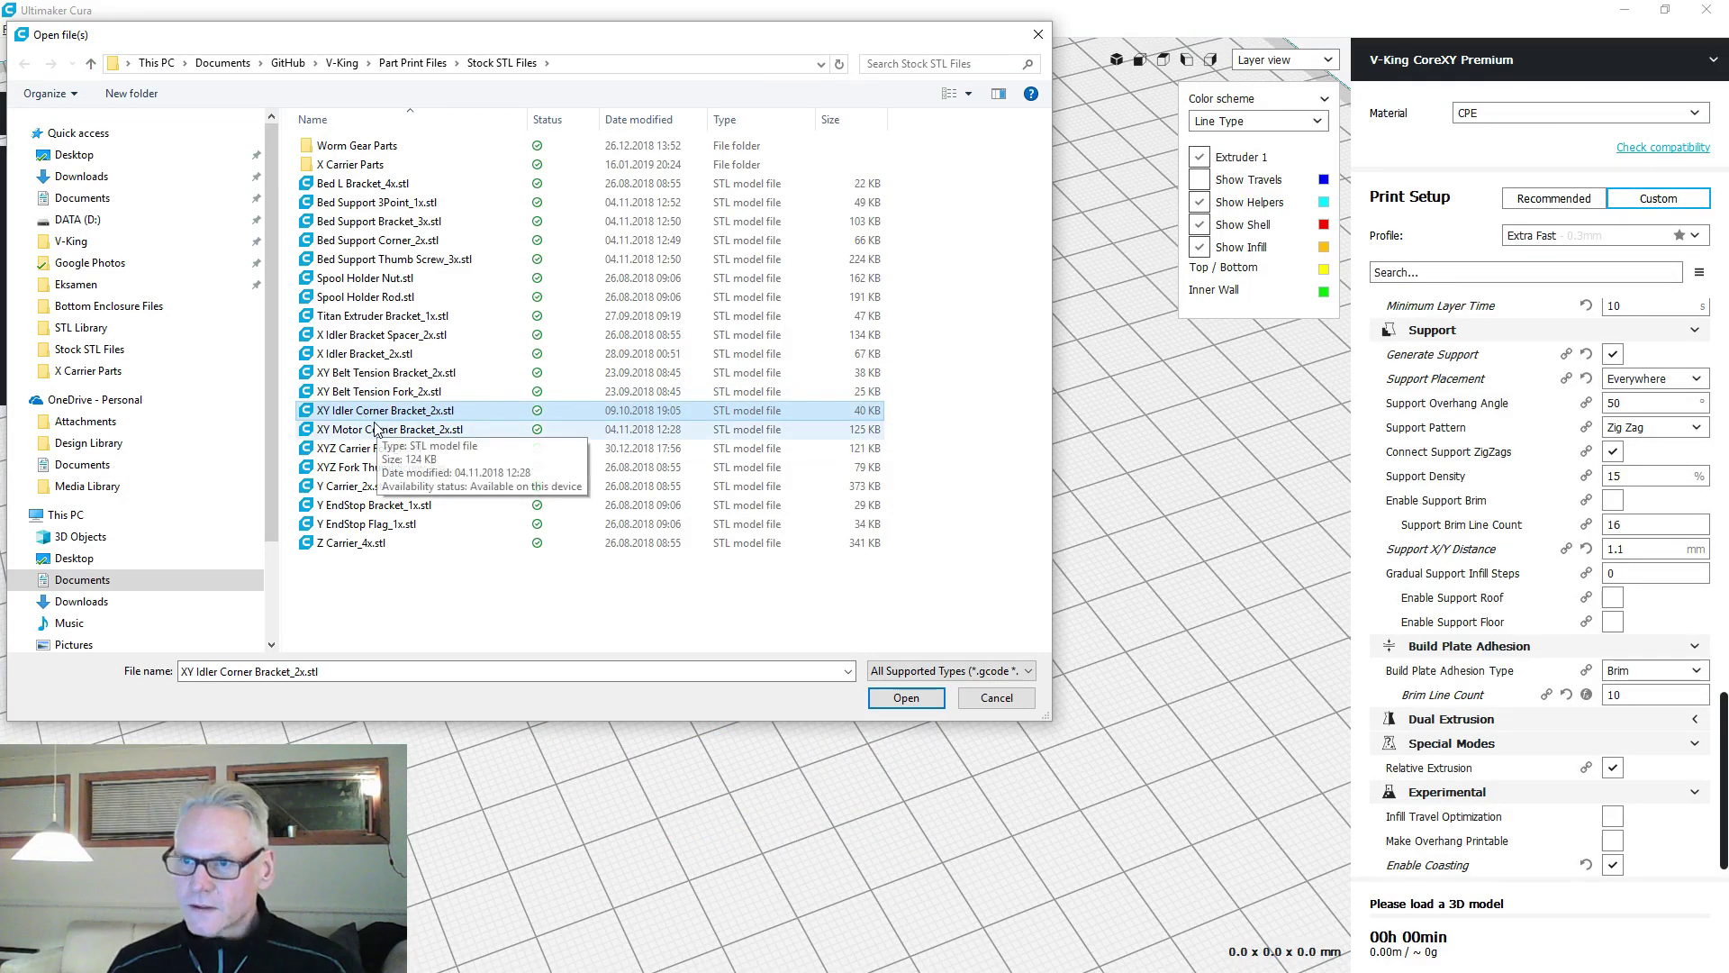
left_click(364, 430, "ctrl")
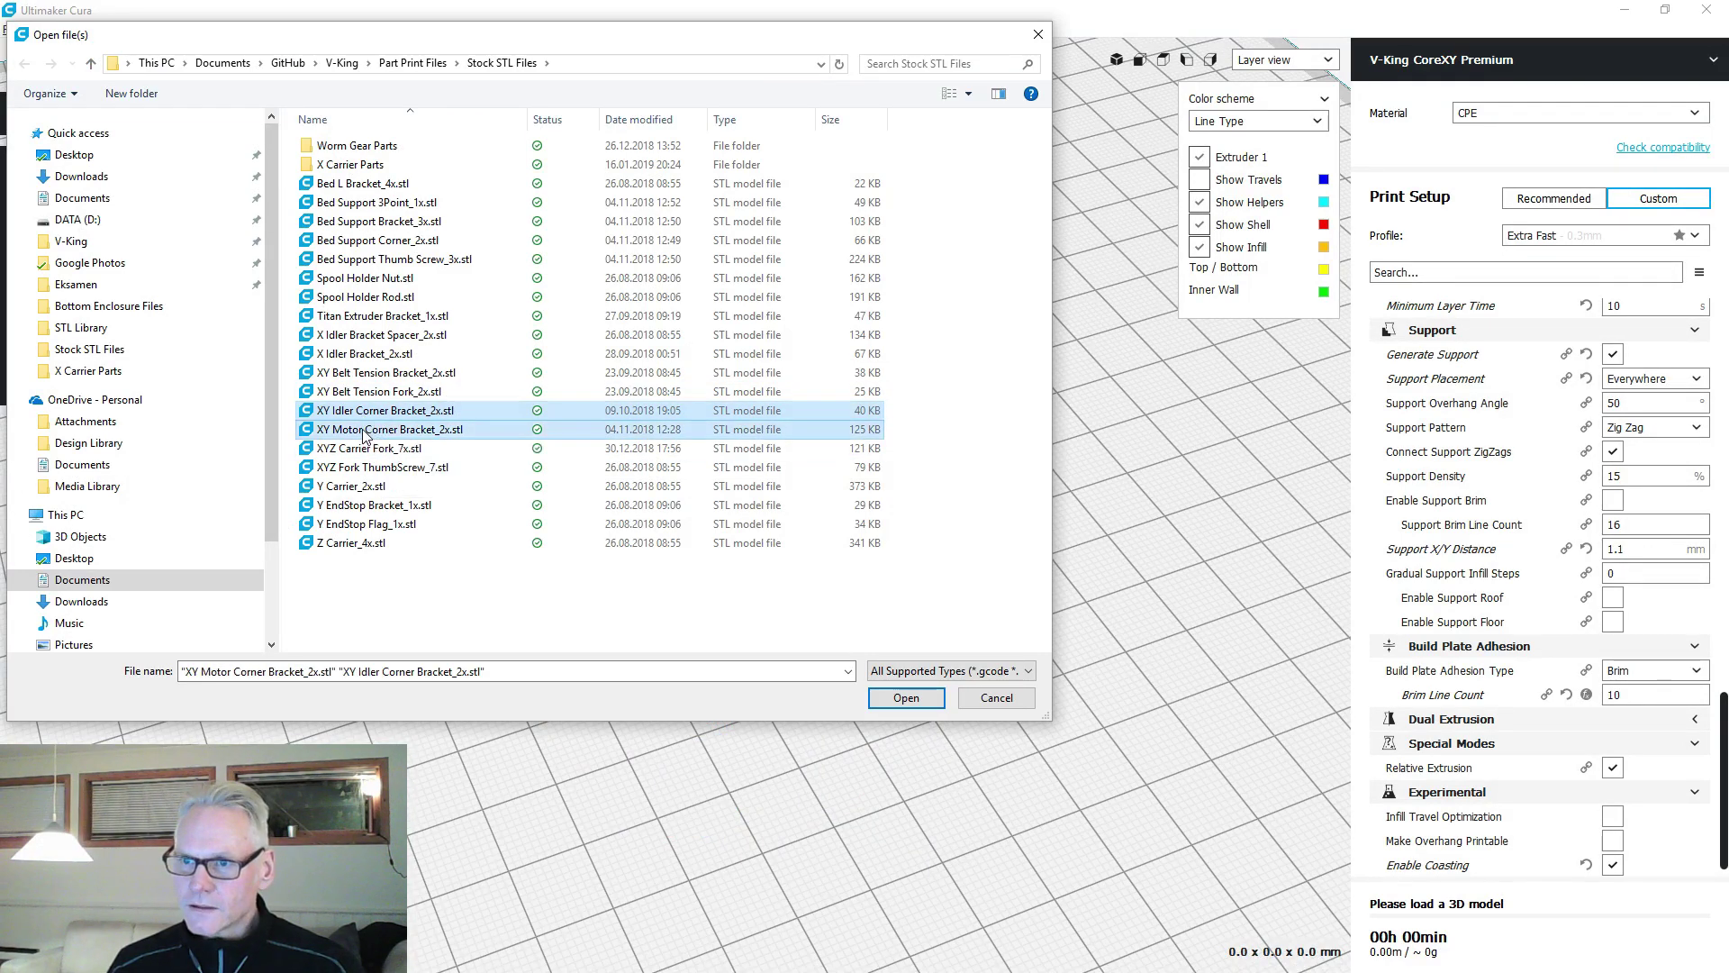
left_click(922, 693)
scroll(757, 635, "down", 3)
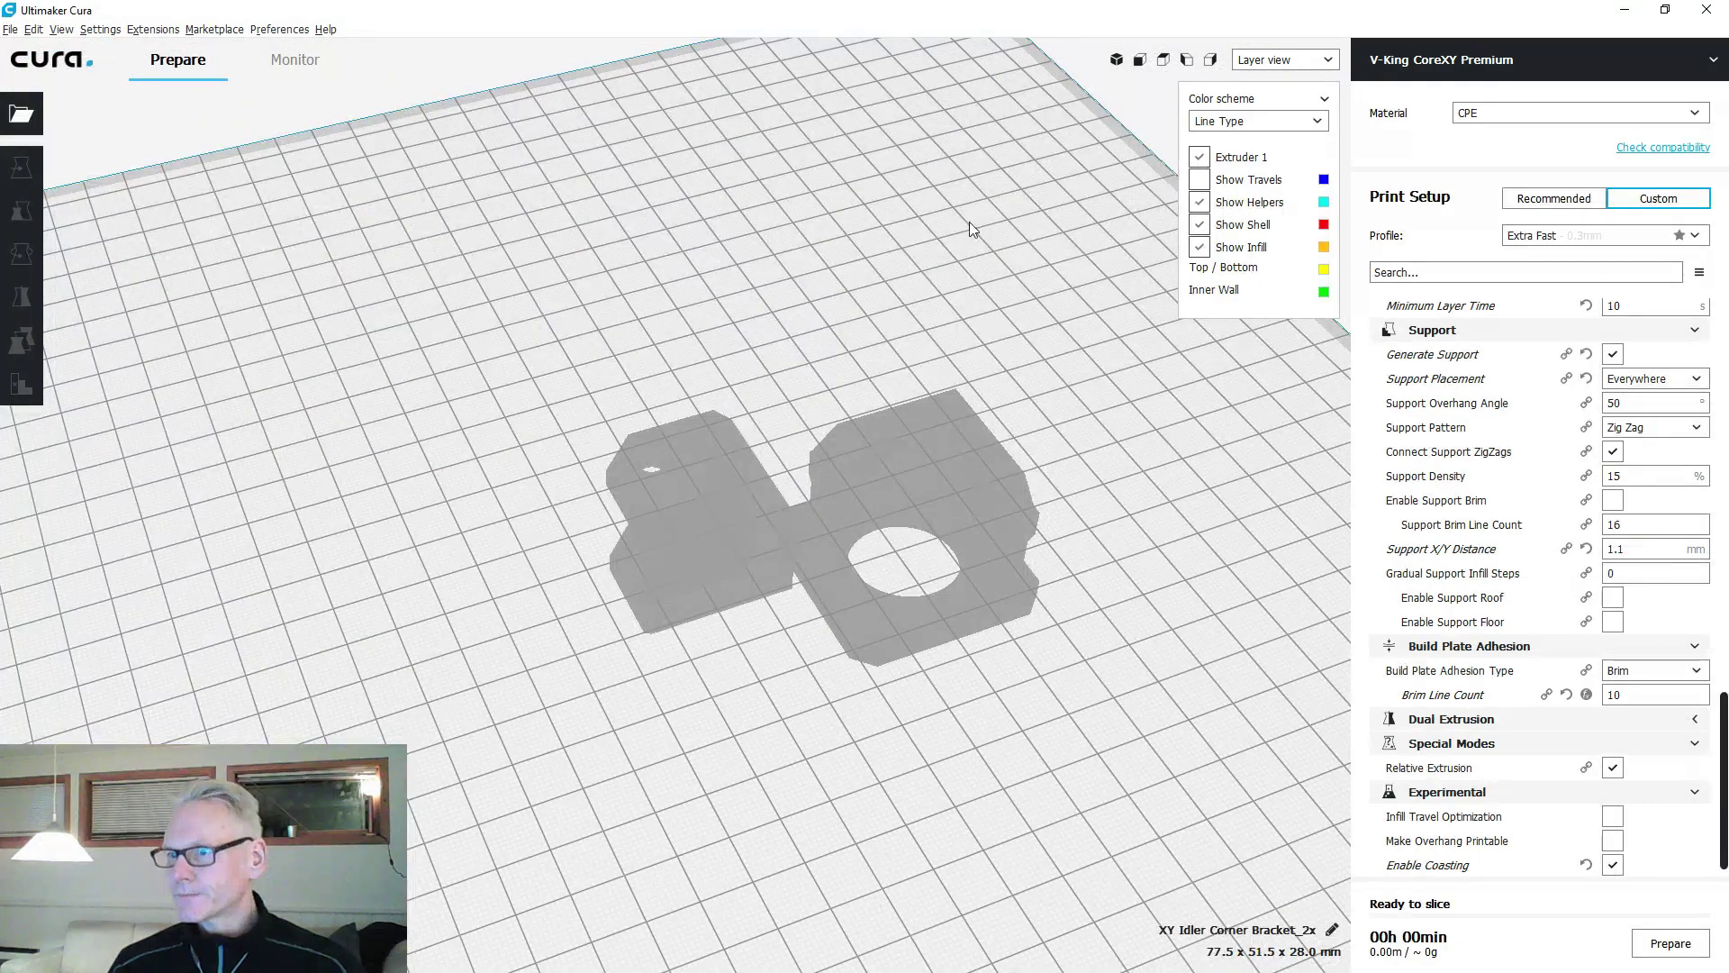
left_click(1275, 63)
left_click(1269, 78)
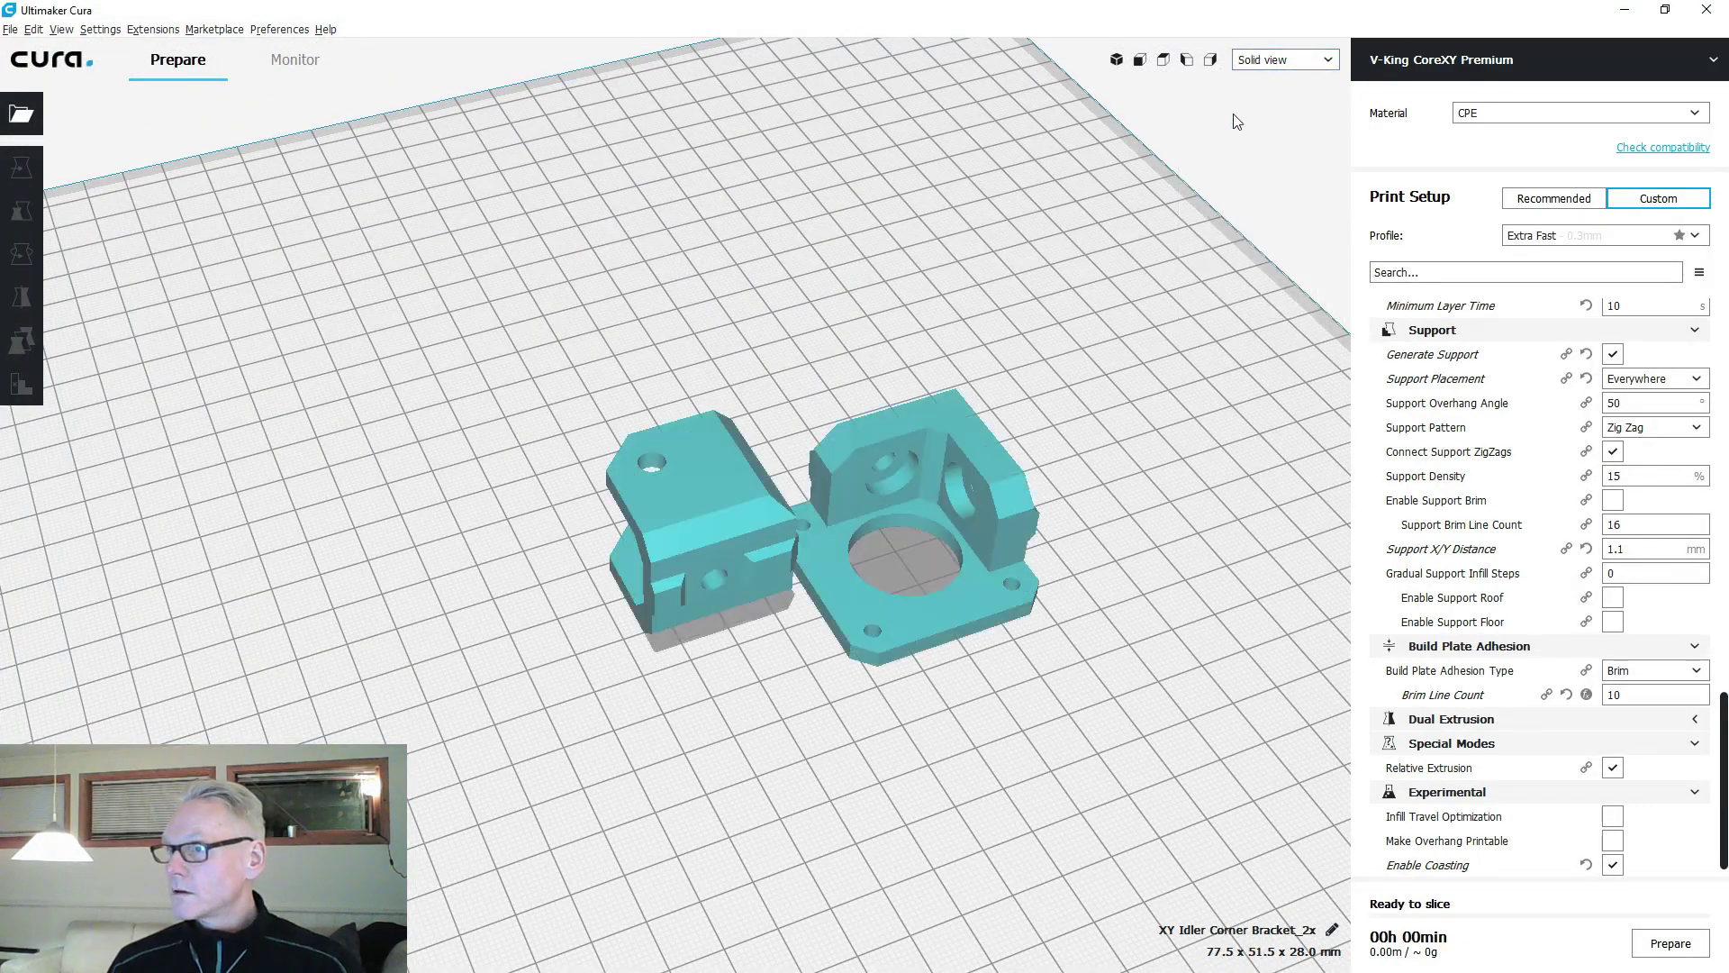
Rotate a corner bracket so it stands upright on the plate.
left_click(760, 499)
right_click_drag(777, 498, 880, 613)
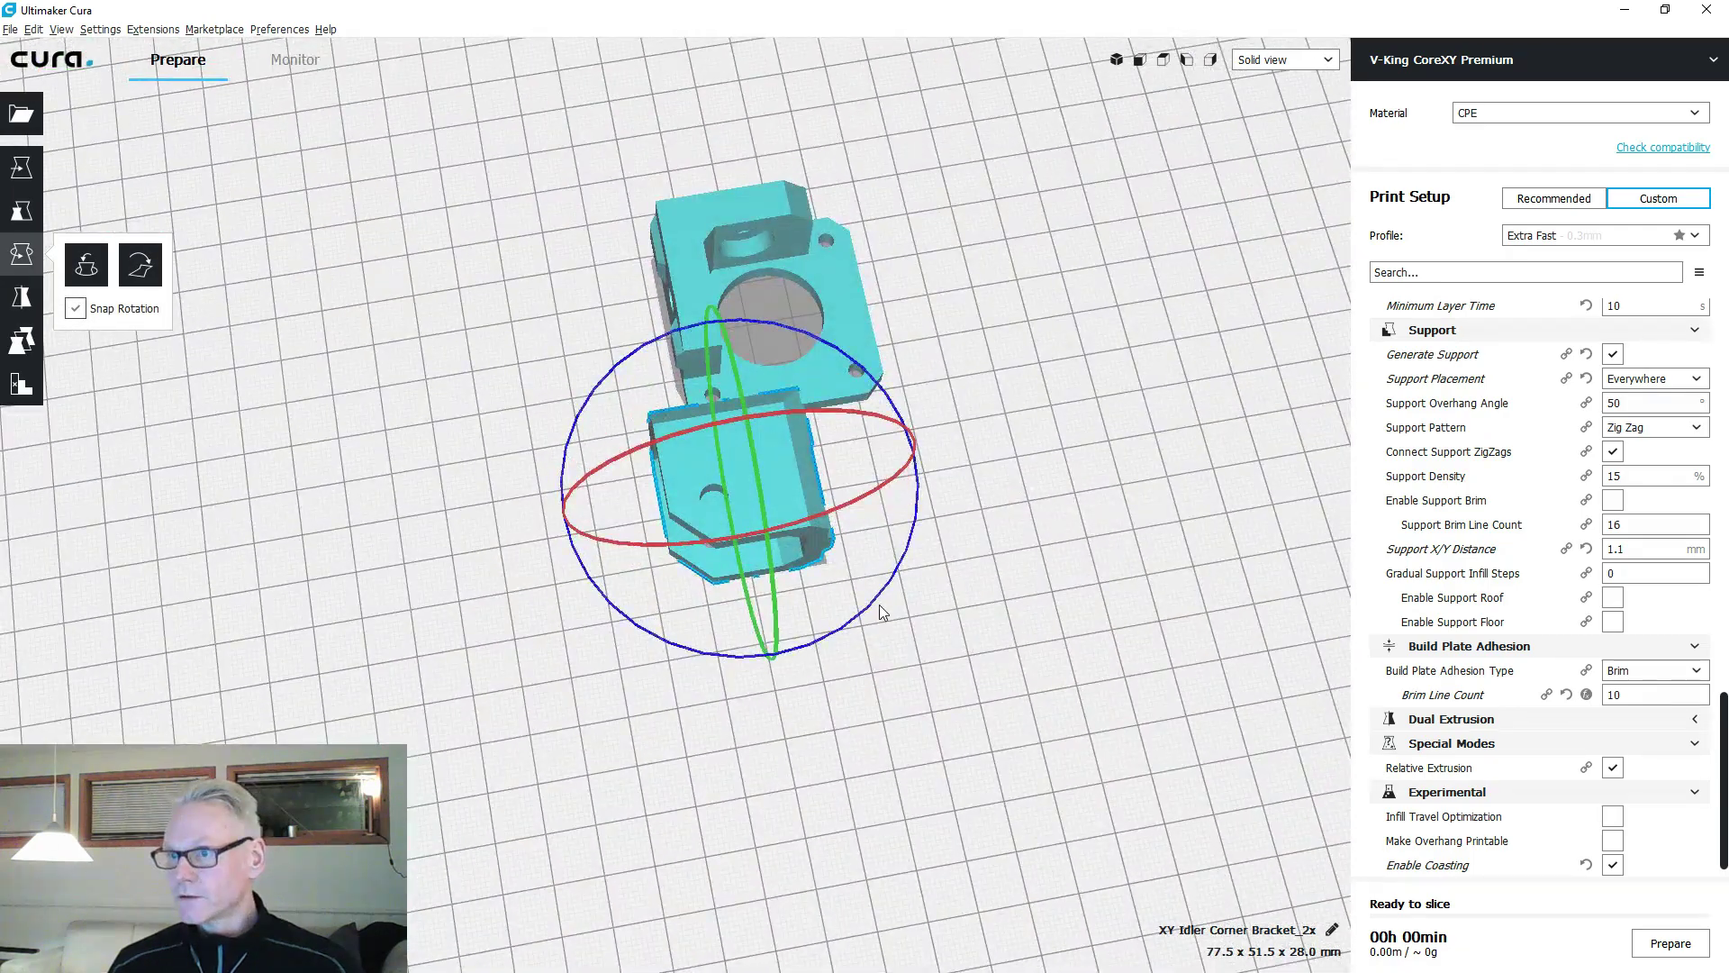
left_click_drag(873, 603, 1072, 493)
right_click_drag(1068, 486, 585, 356)
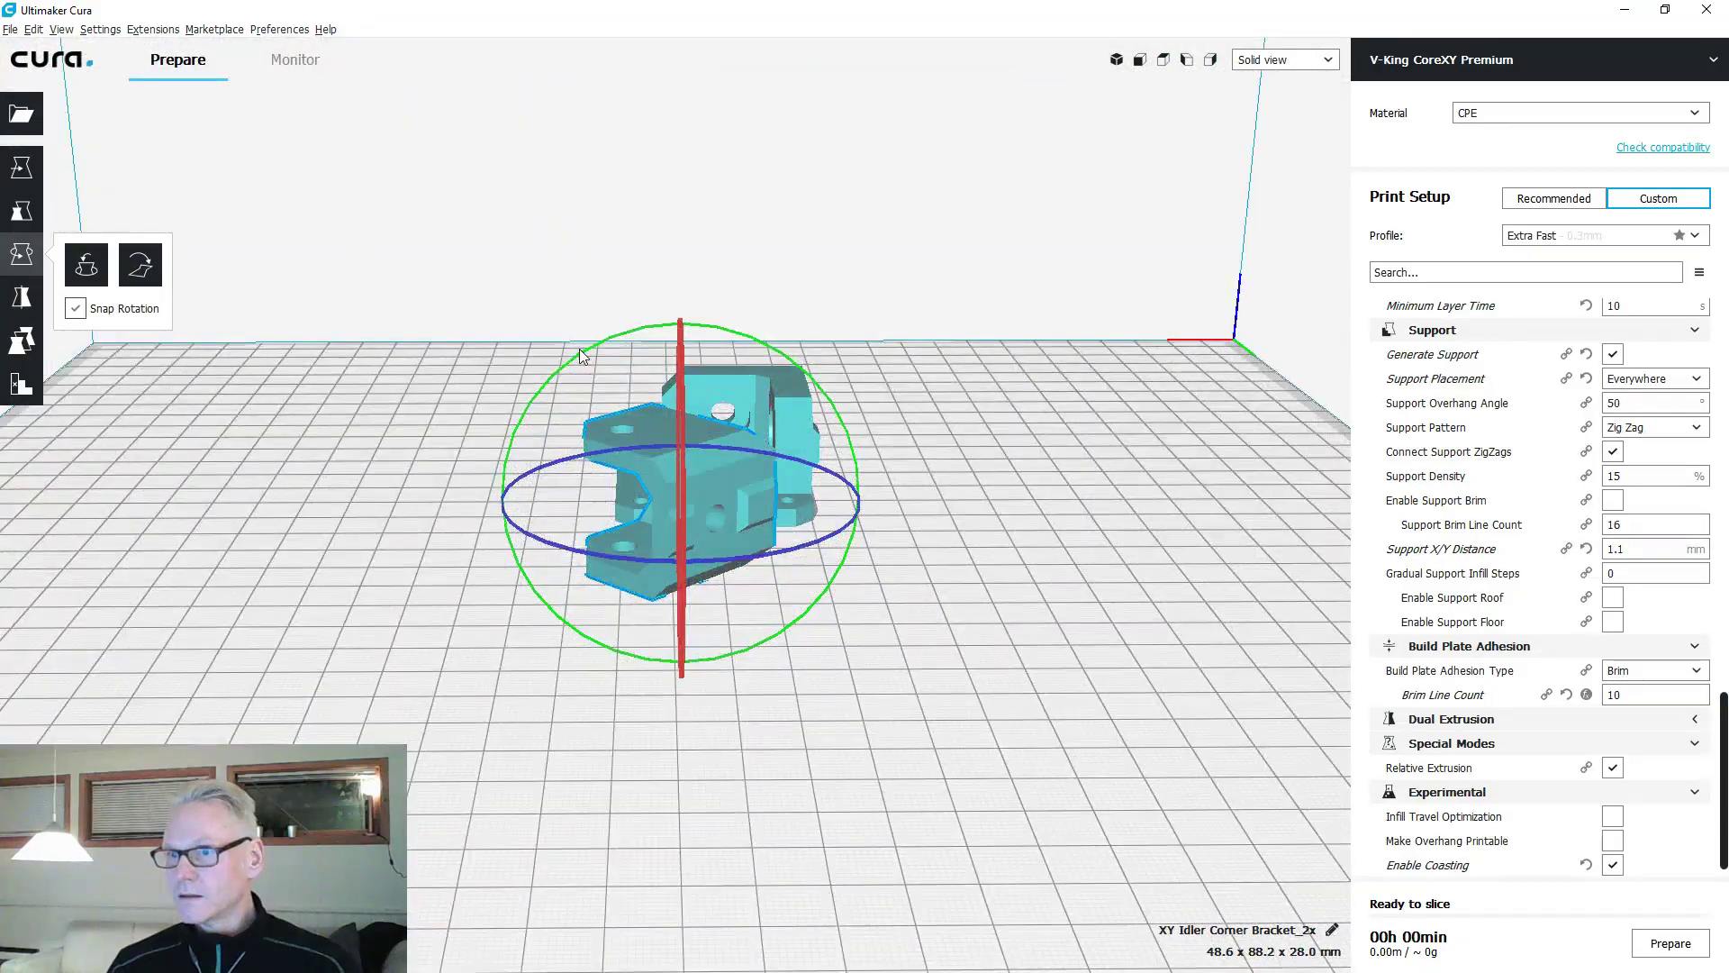
left_click_drag(586, 555, 597, 668)
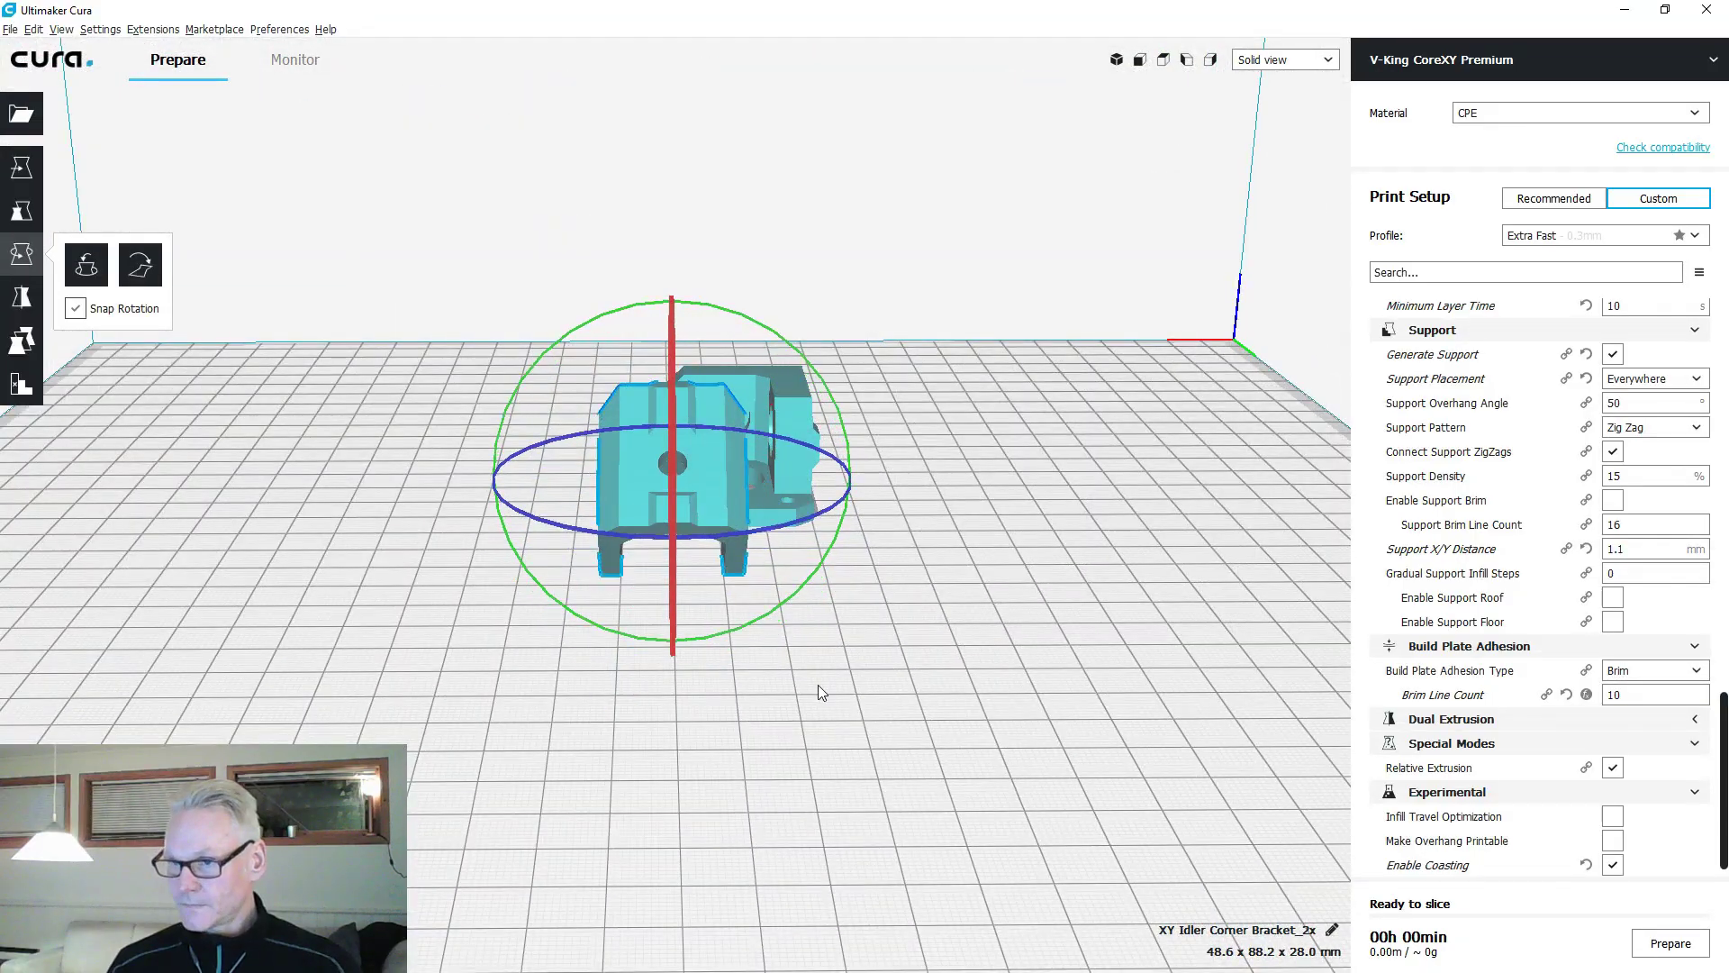
left_click(905, 629)
right_click_drag(905, 629, 455, 684)
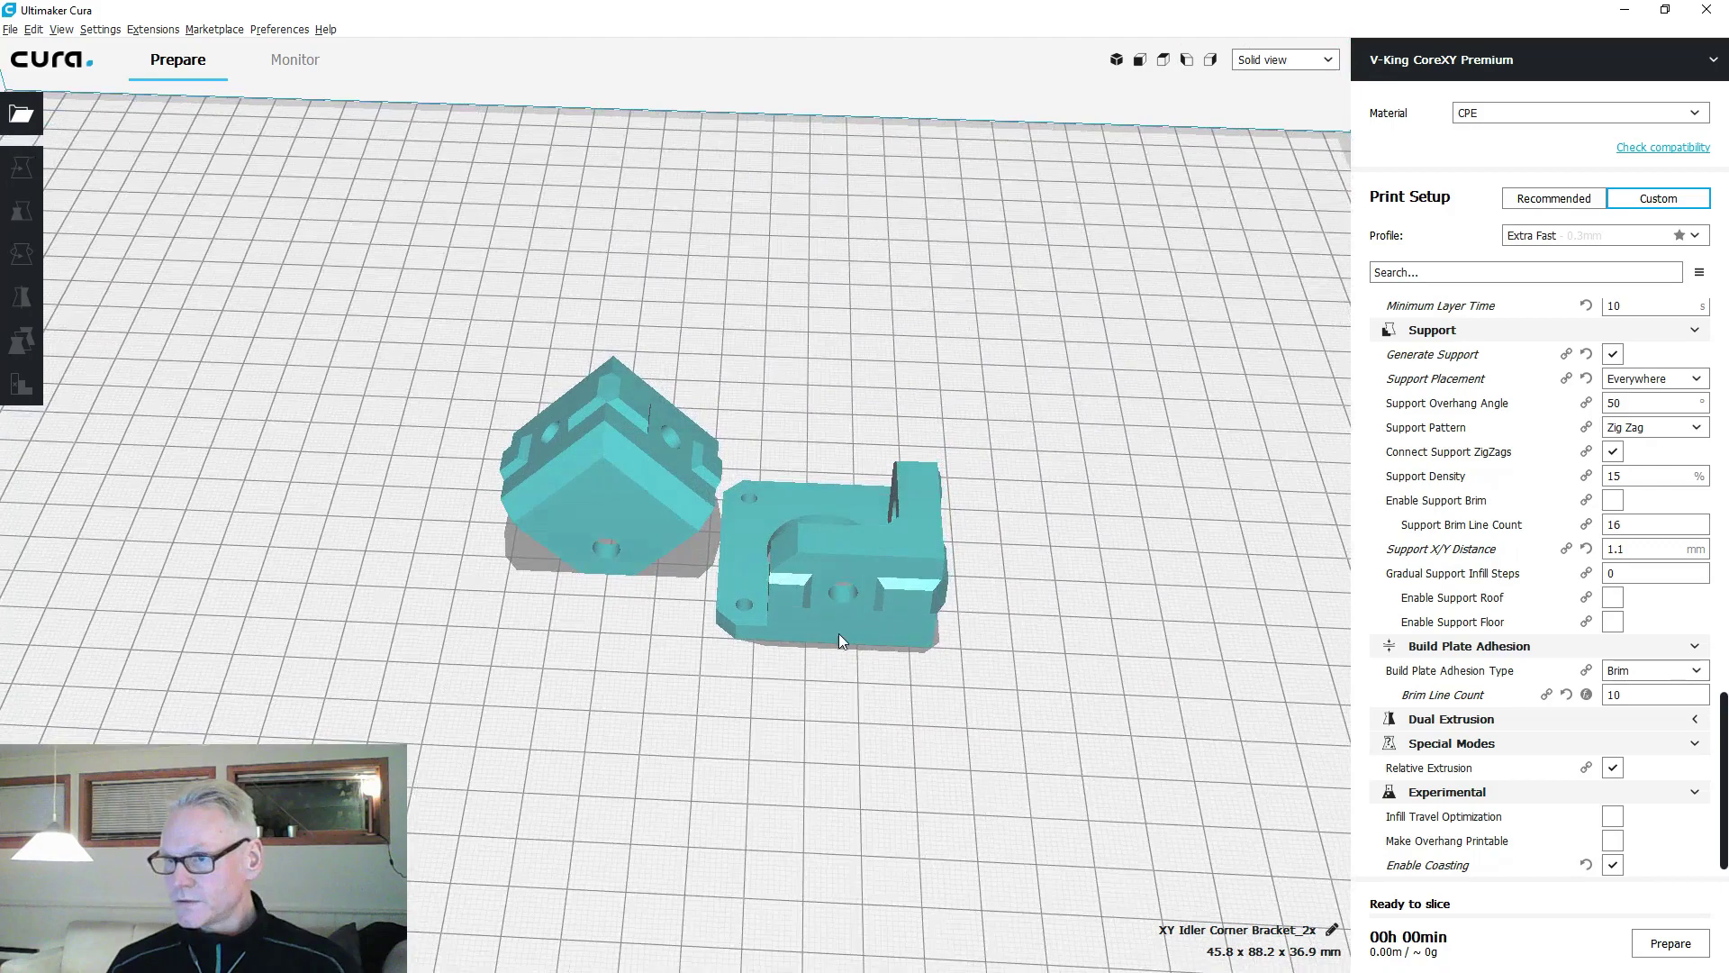
Multiply both corner brackets to two copies each, spanning 107.8 x 93.7 x 36.9 mm.
left_click(858, 598)
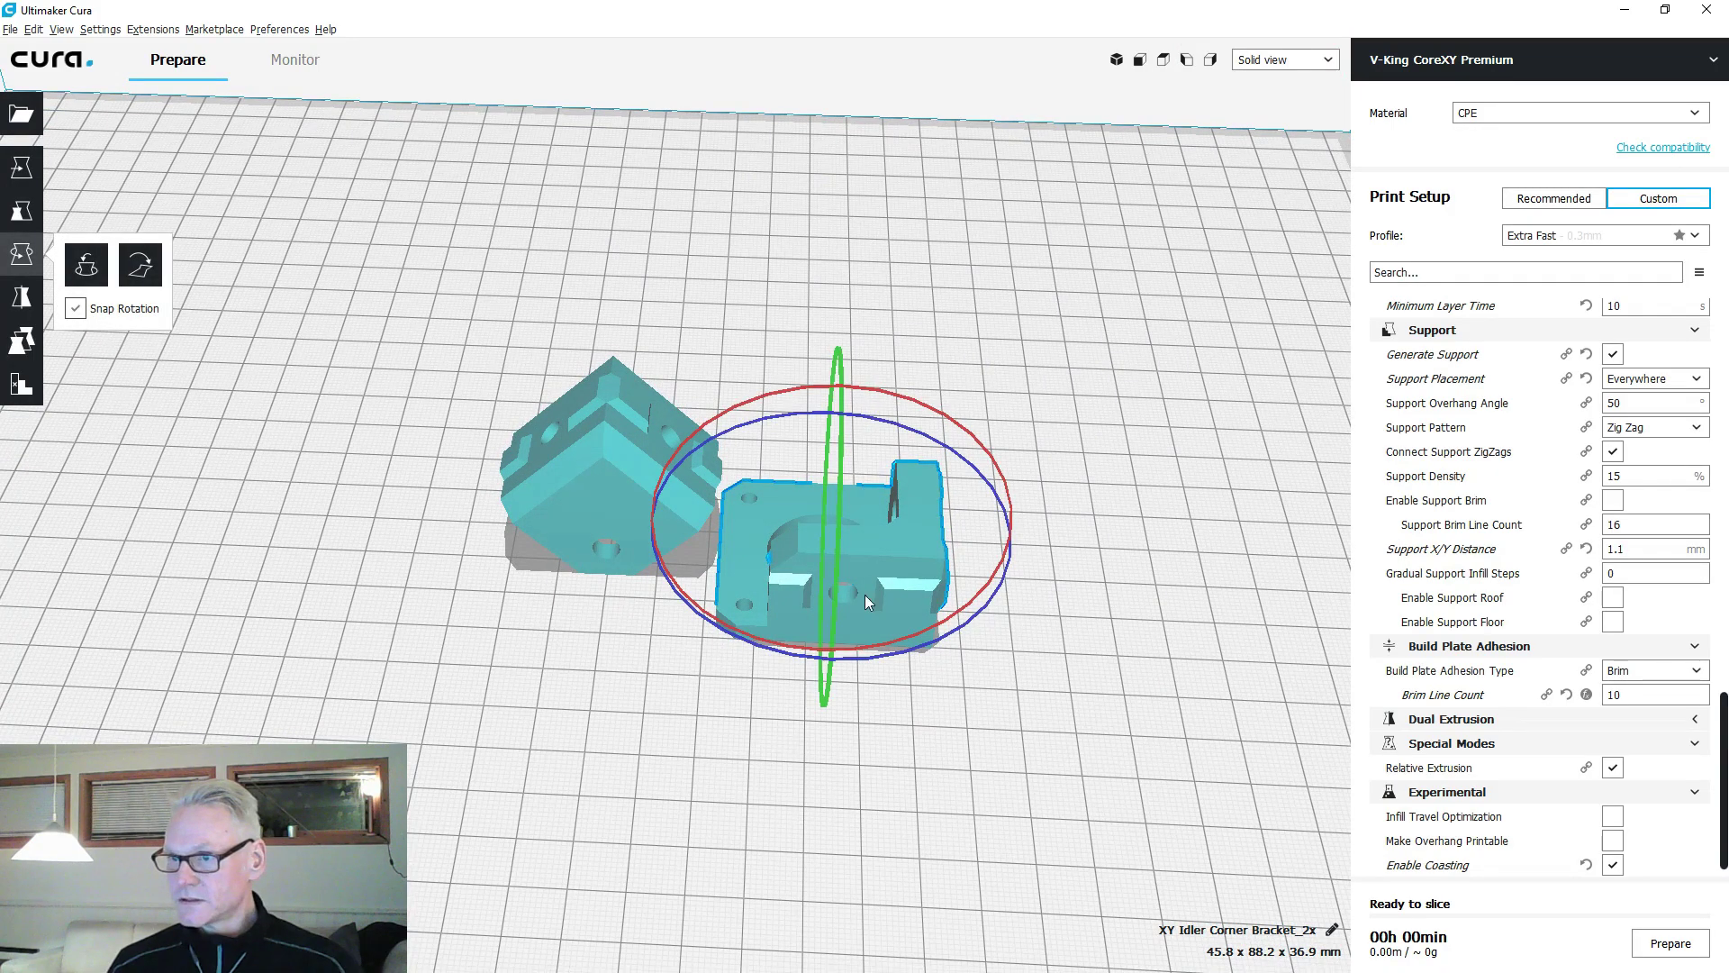
left_click(584, 478)
left_click(854, 532, "ctrl")
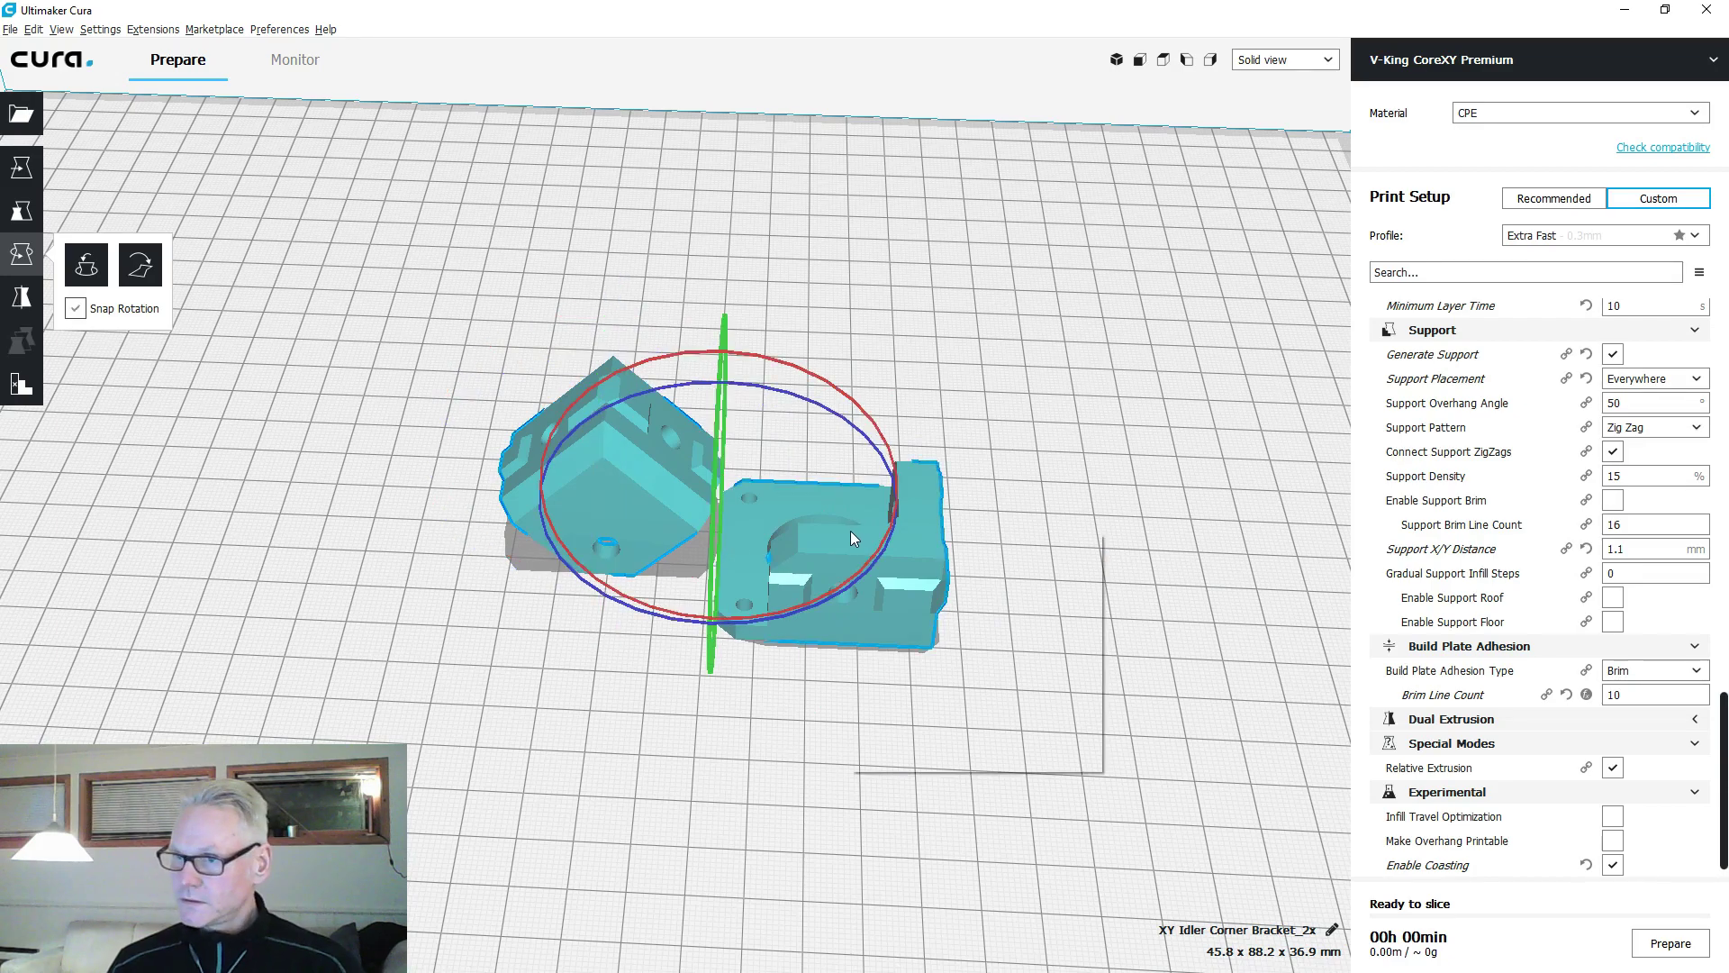
right_click(850, 532)
left_click(962, 581)
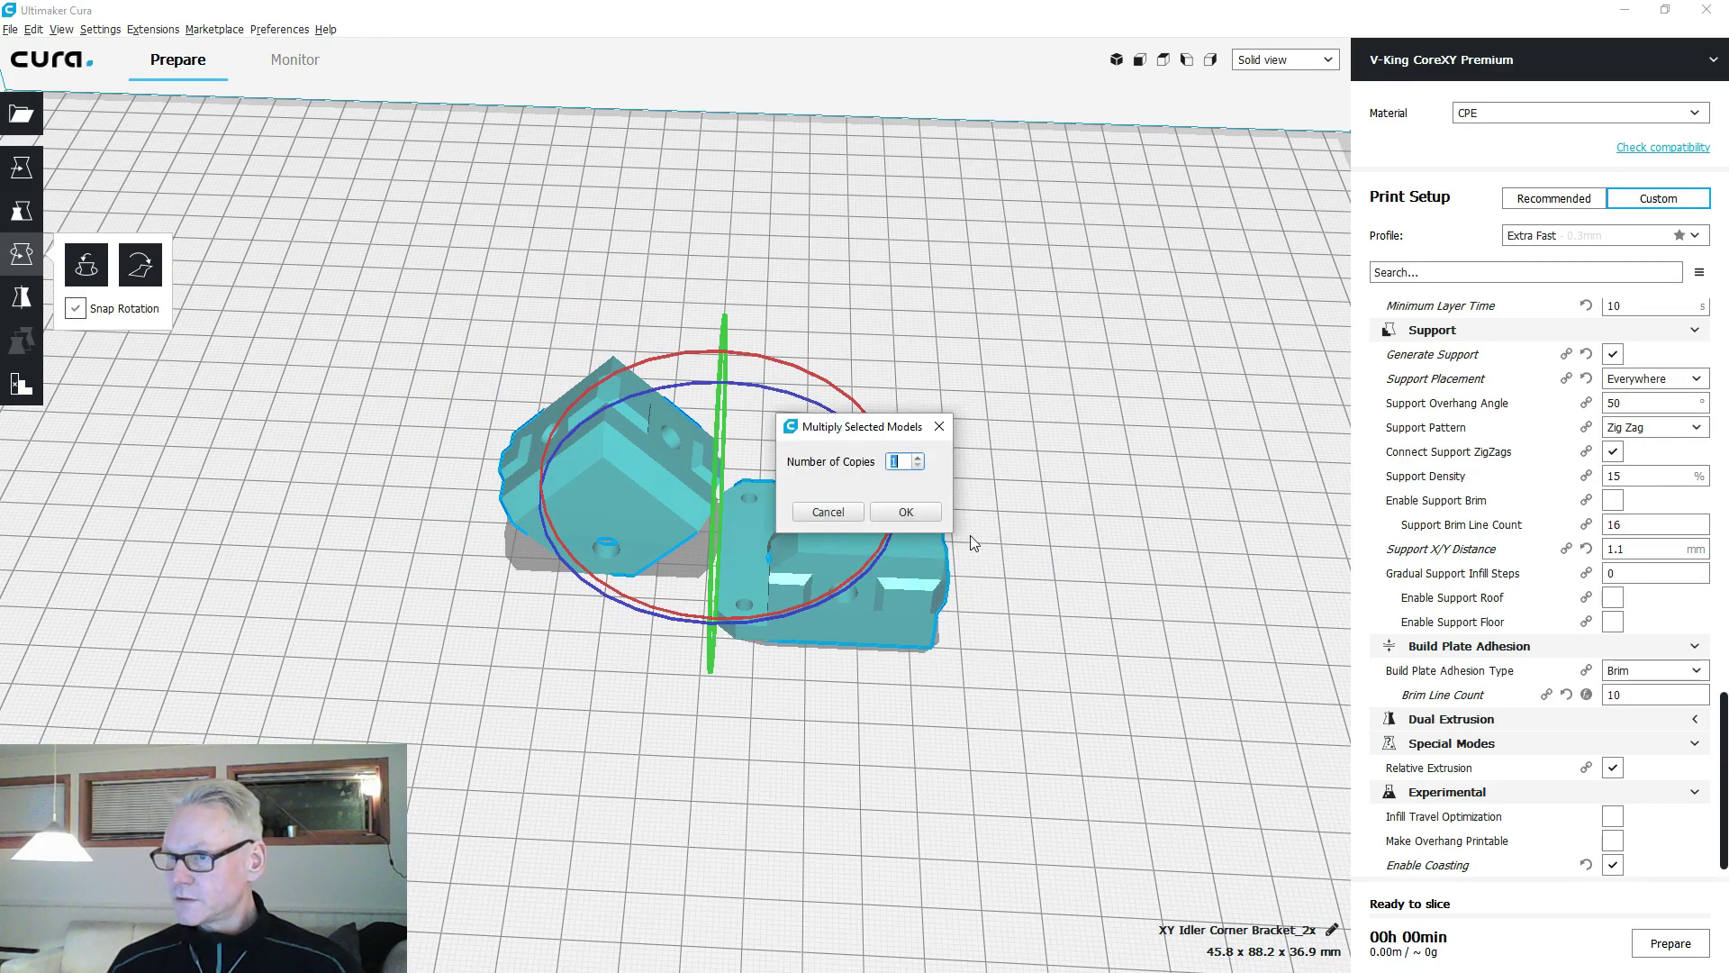
left_click(906, 512)
left_click(1057, 668)
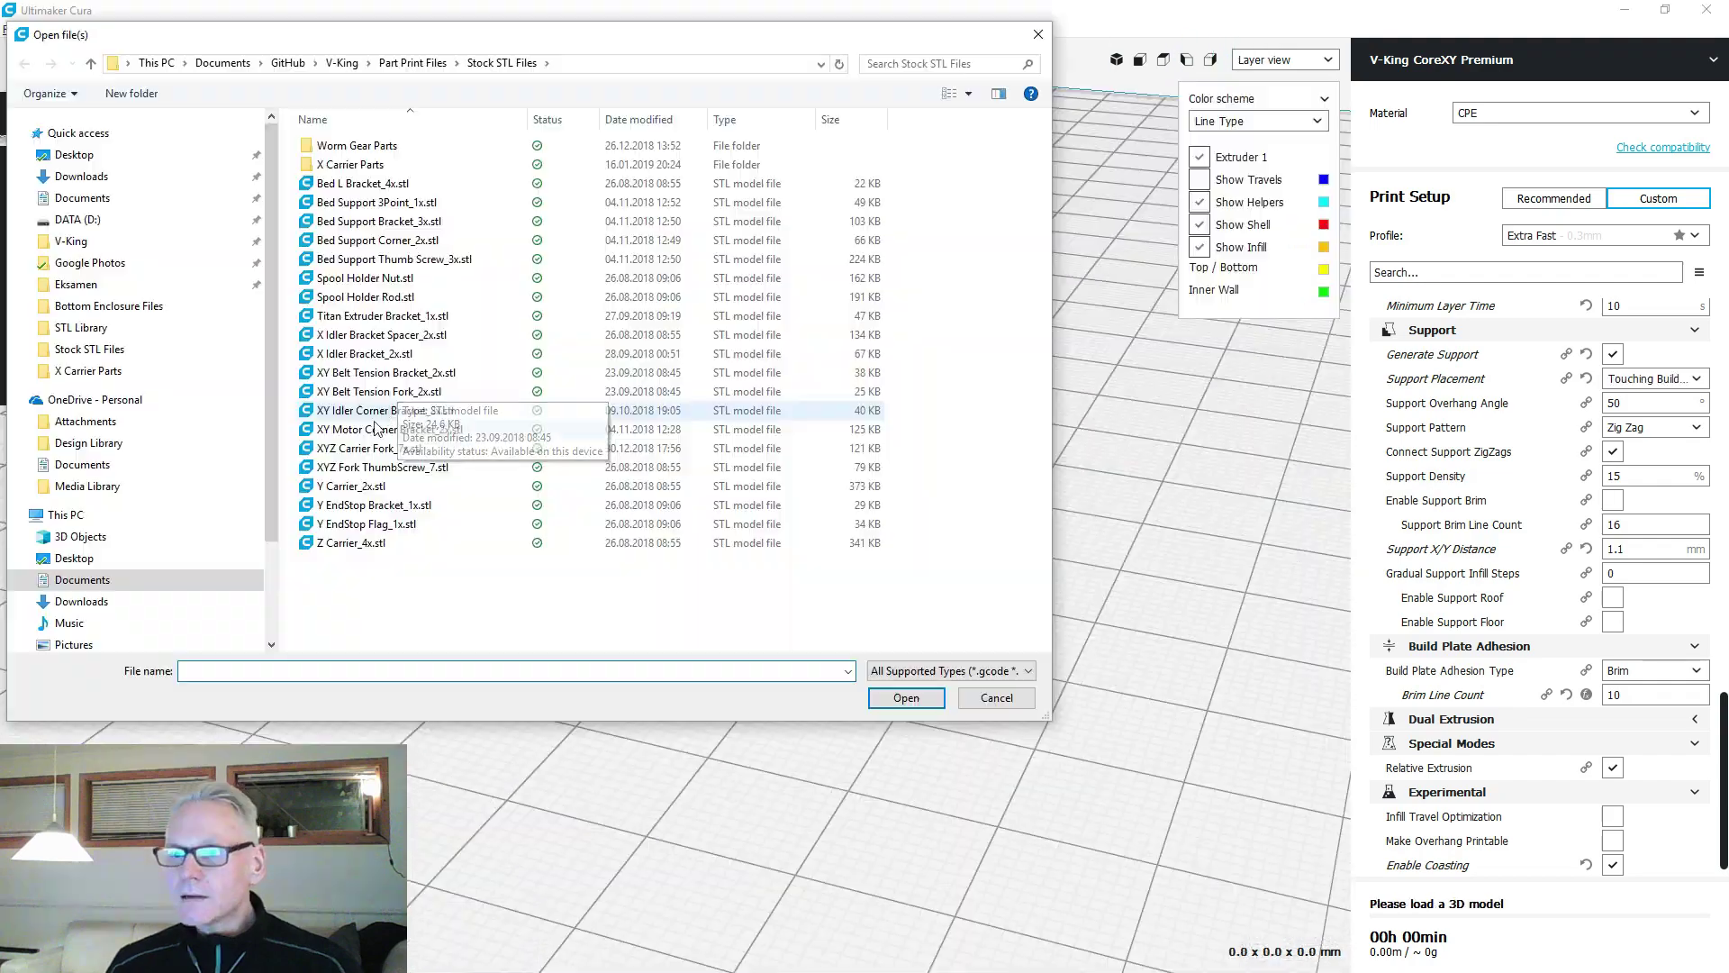
Load XYZ Carrier Fork_7x and the XYZ Fork ThumbScrew file, viewed in Solid view.
left_click(369, 448)
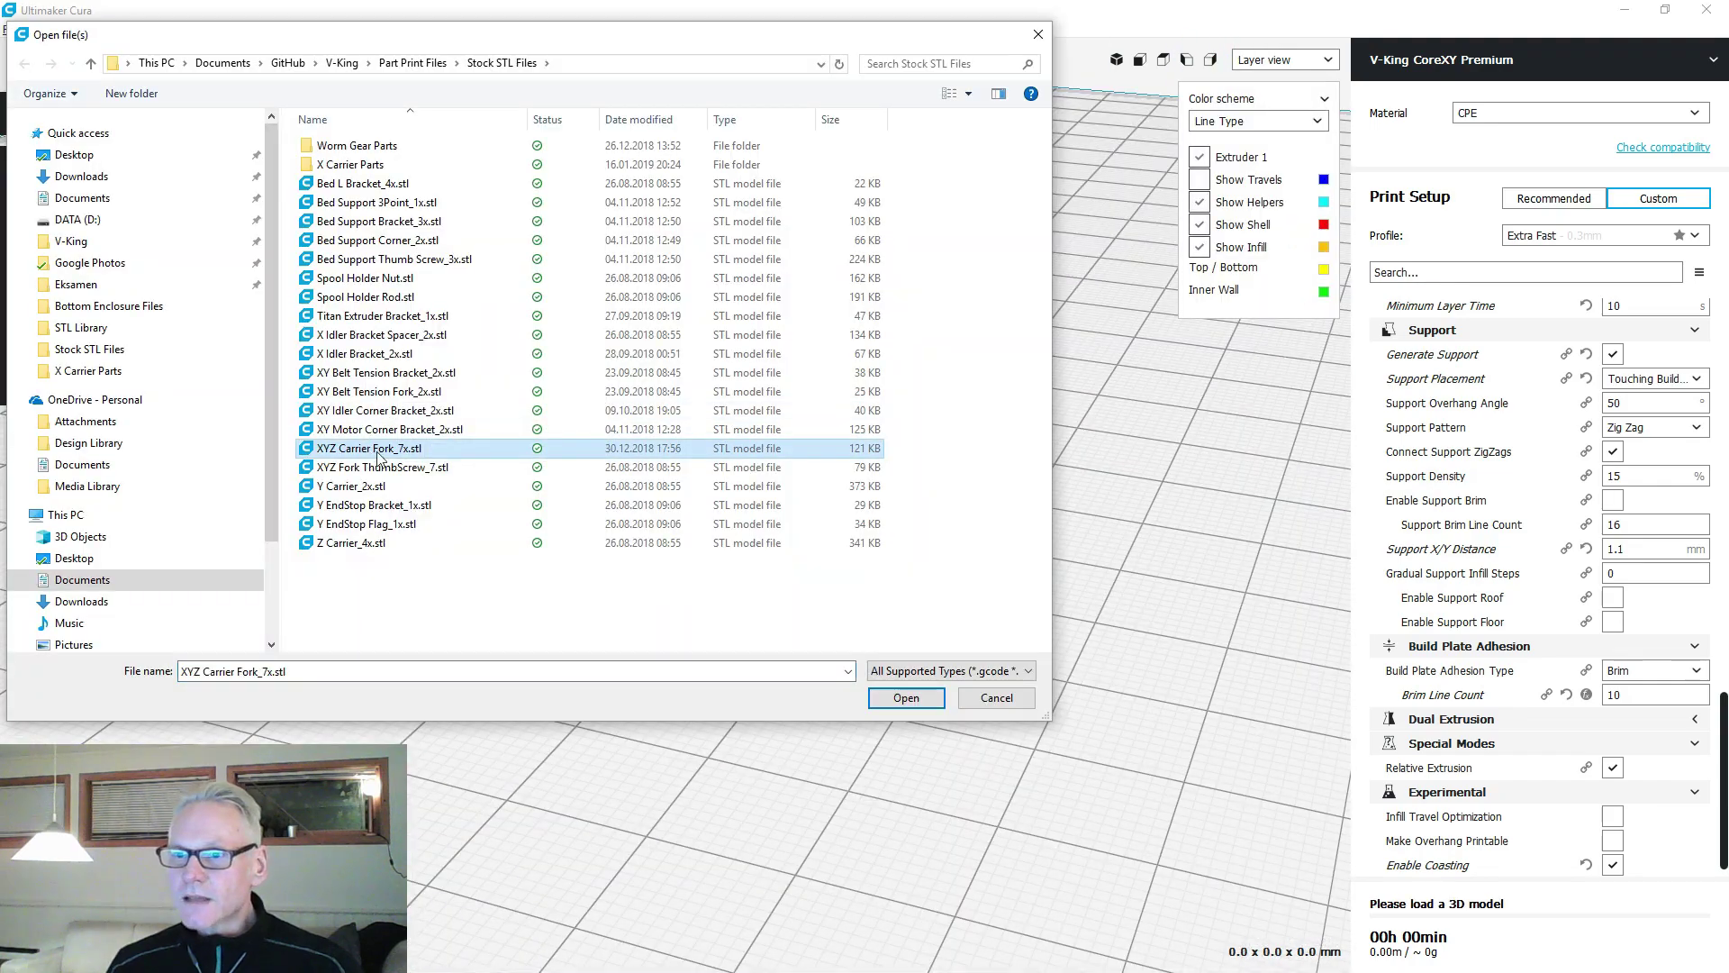
left_click(371, 468, "ctrl")
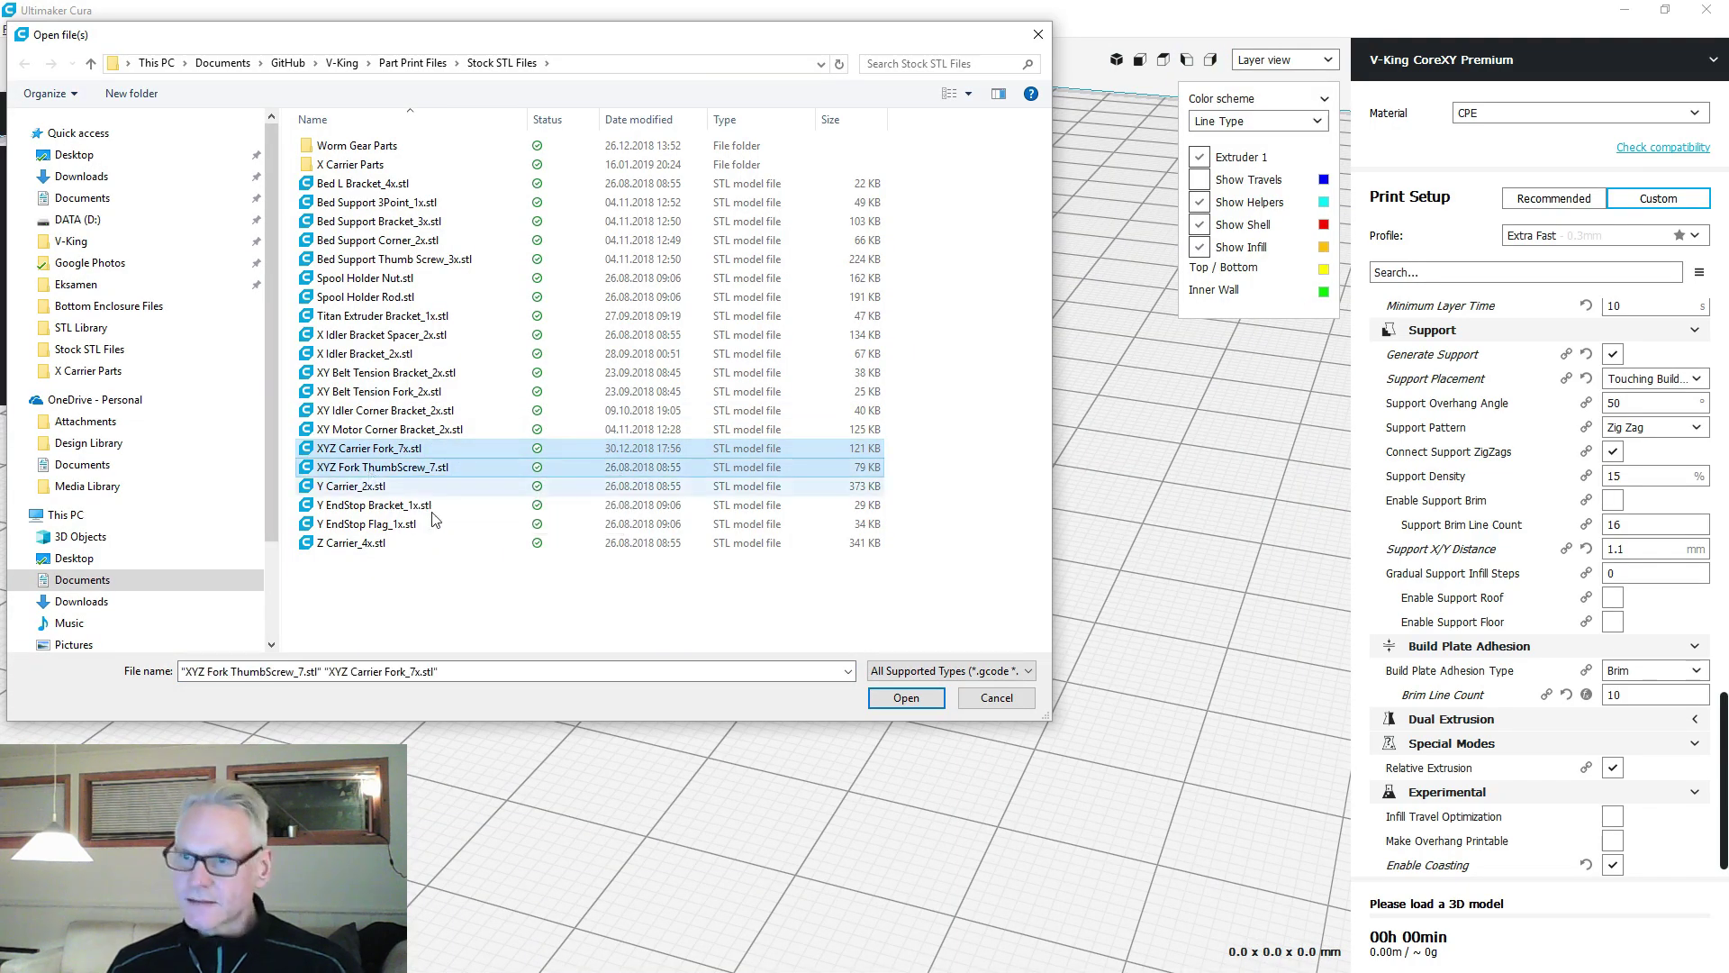
left_click(903, 699)
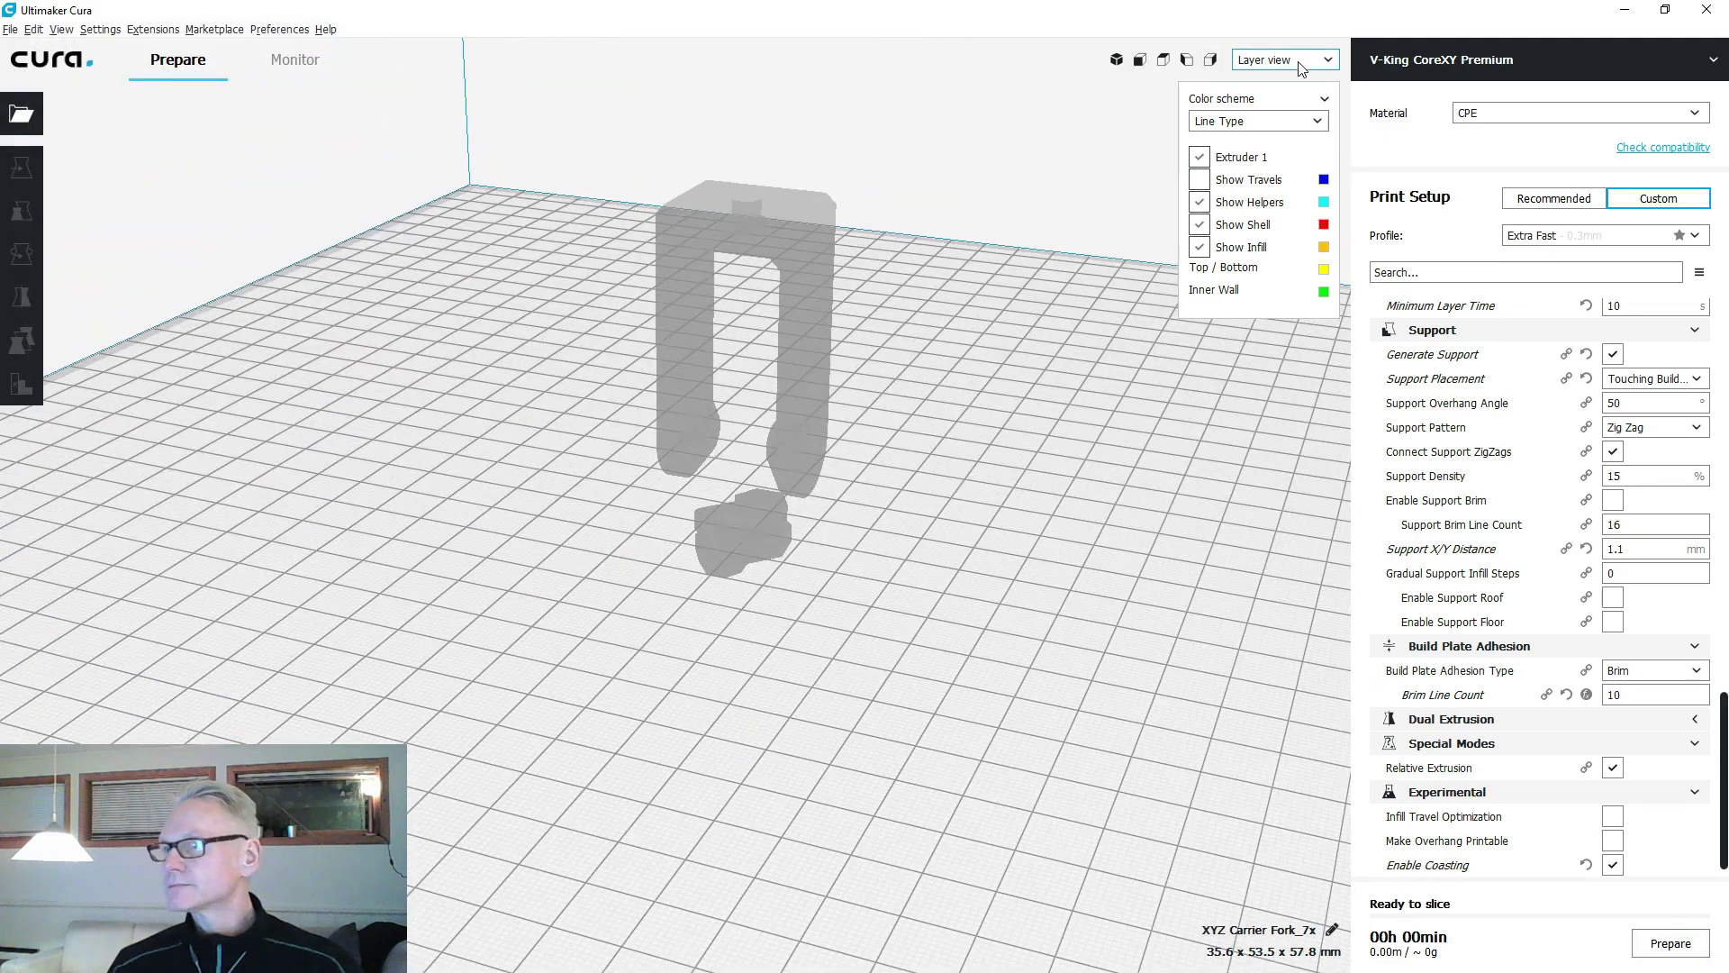
left_click(1297, 63)
left_click(1274, 84)
Tip the fork onto its side and lay the thumbscrew flat.
right_click_drag(1057, 316, 838, 310)
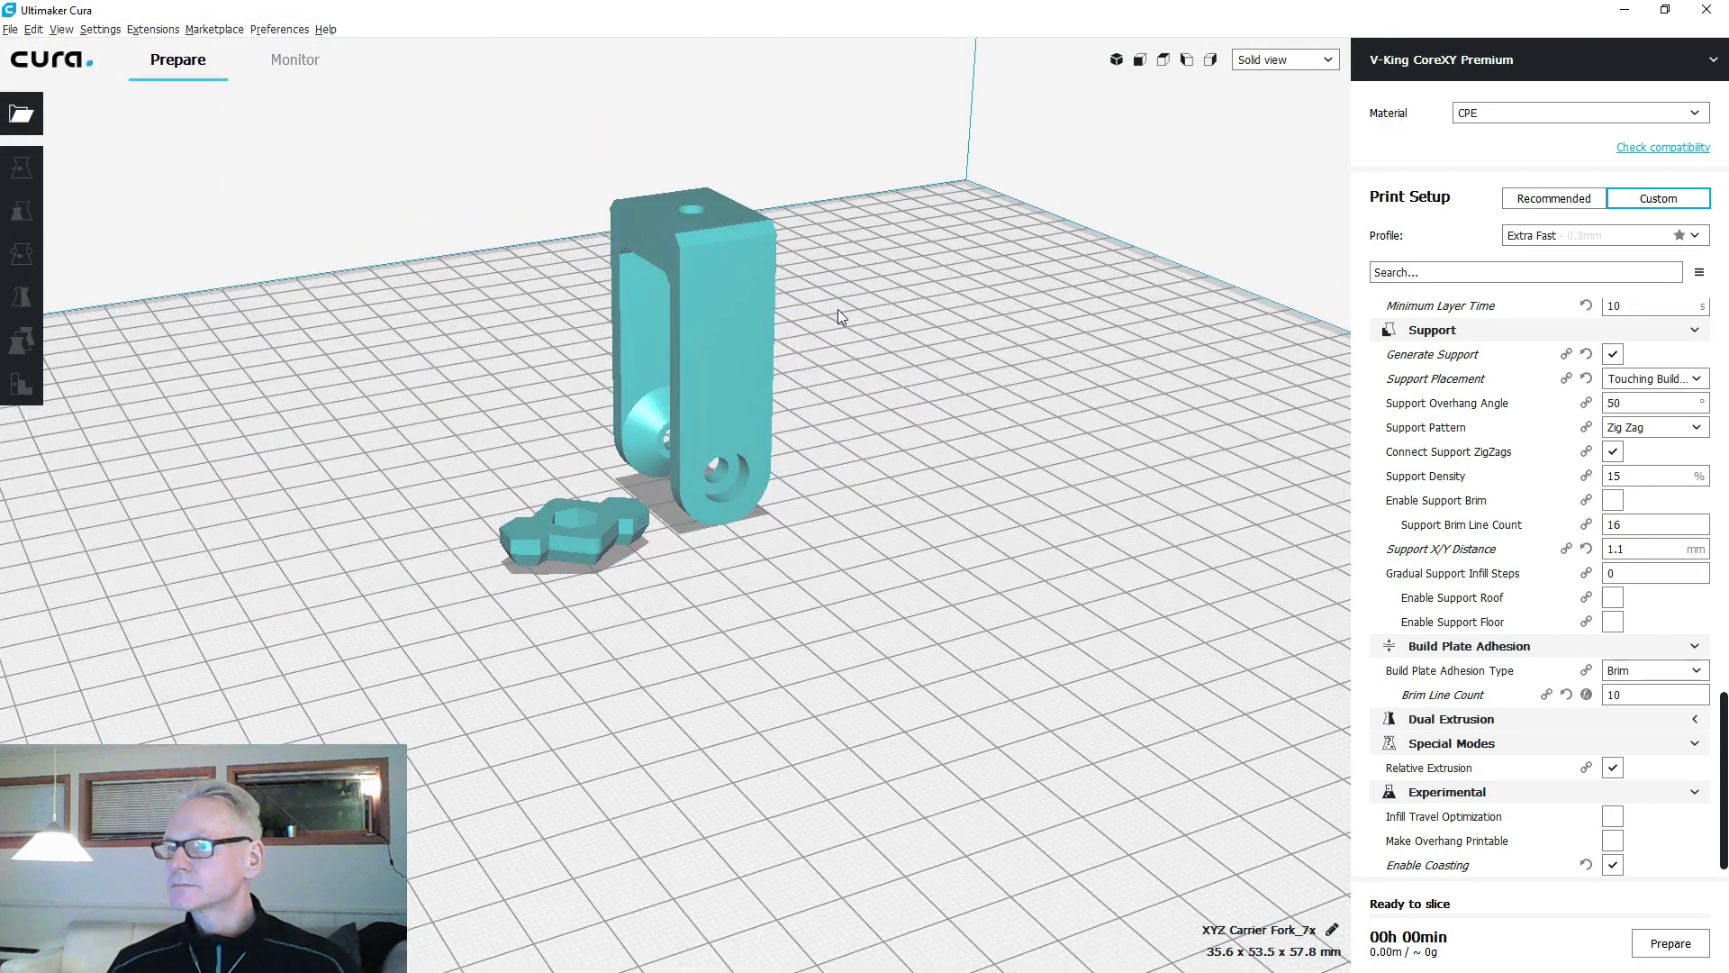
left_click(771, 351)
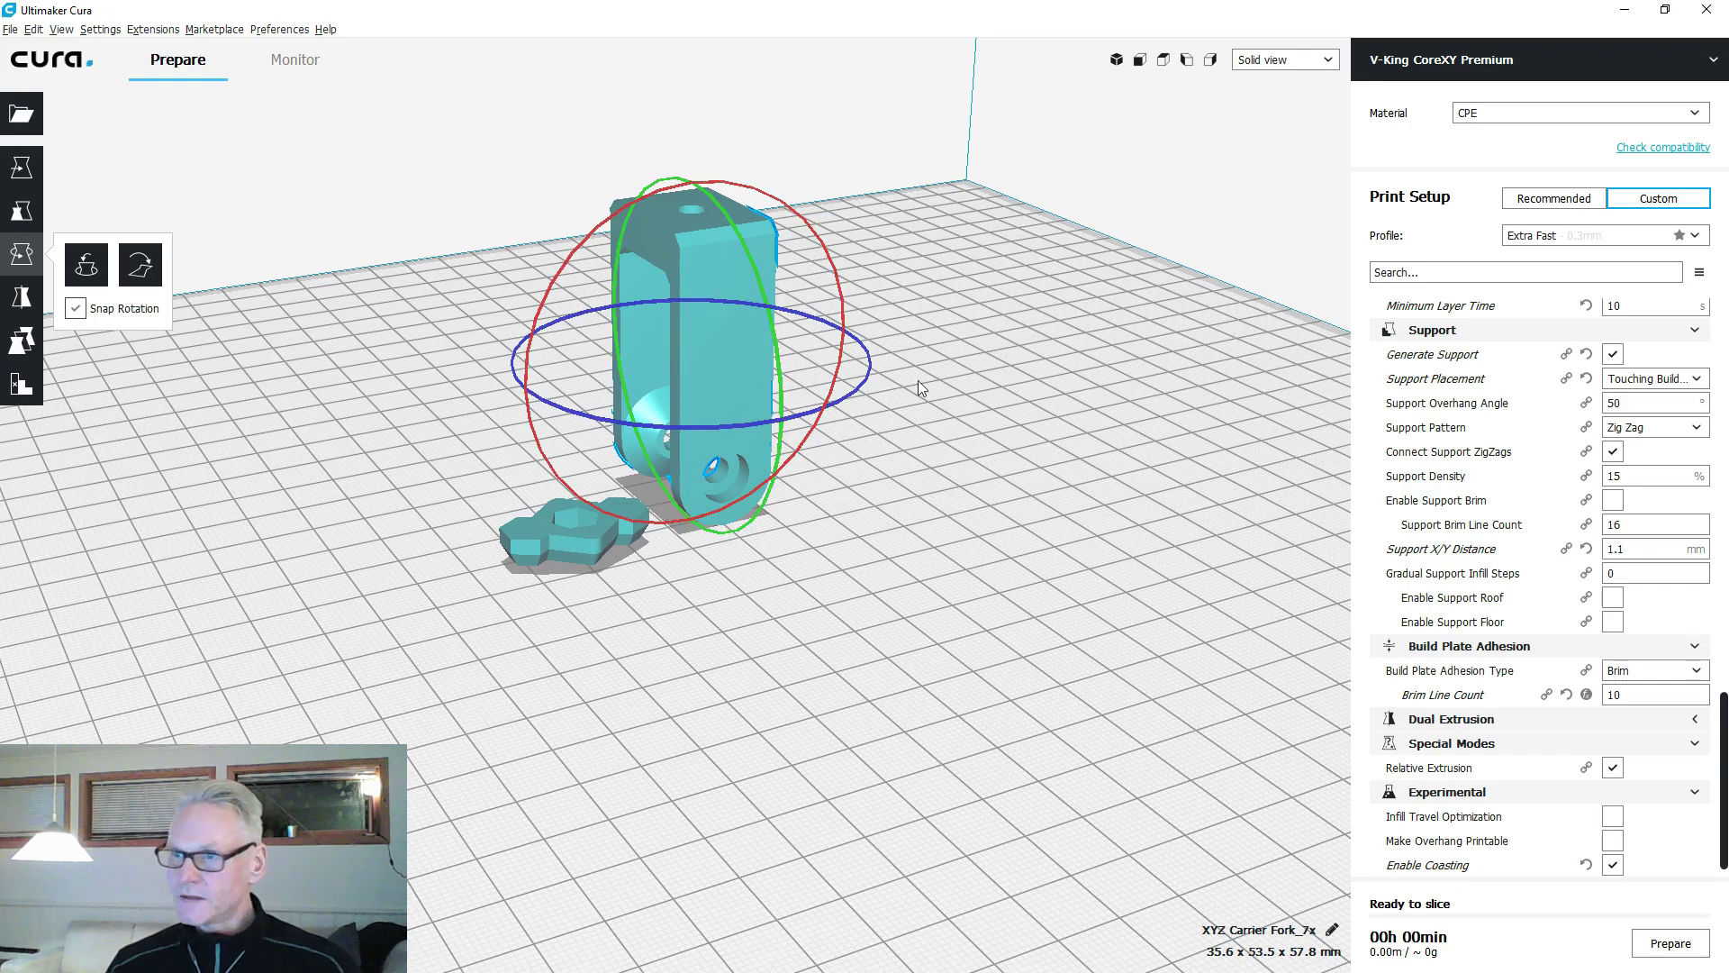
right_click_drag(917, 380, 857, 293)
left_click_drag(808, 227, 791, 616)
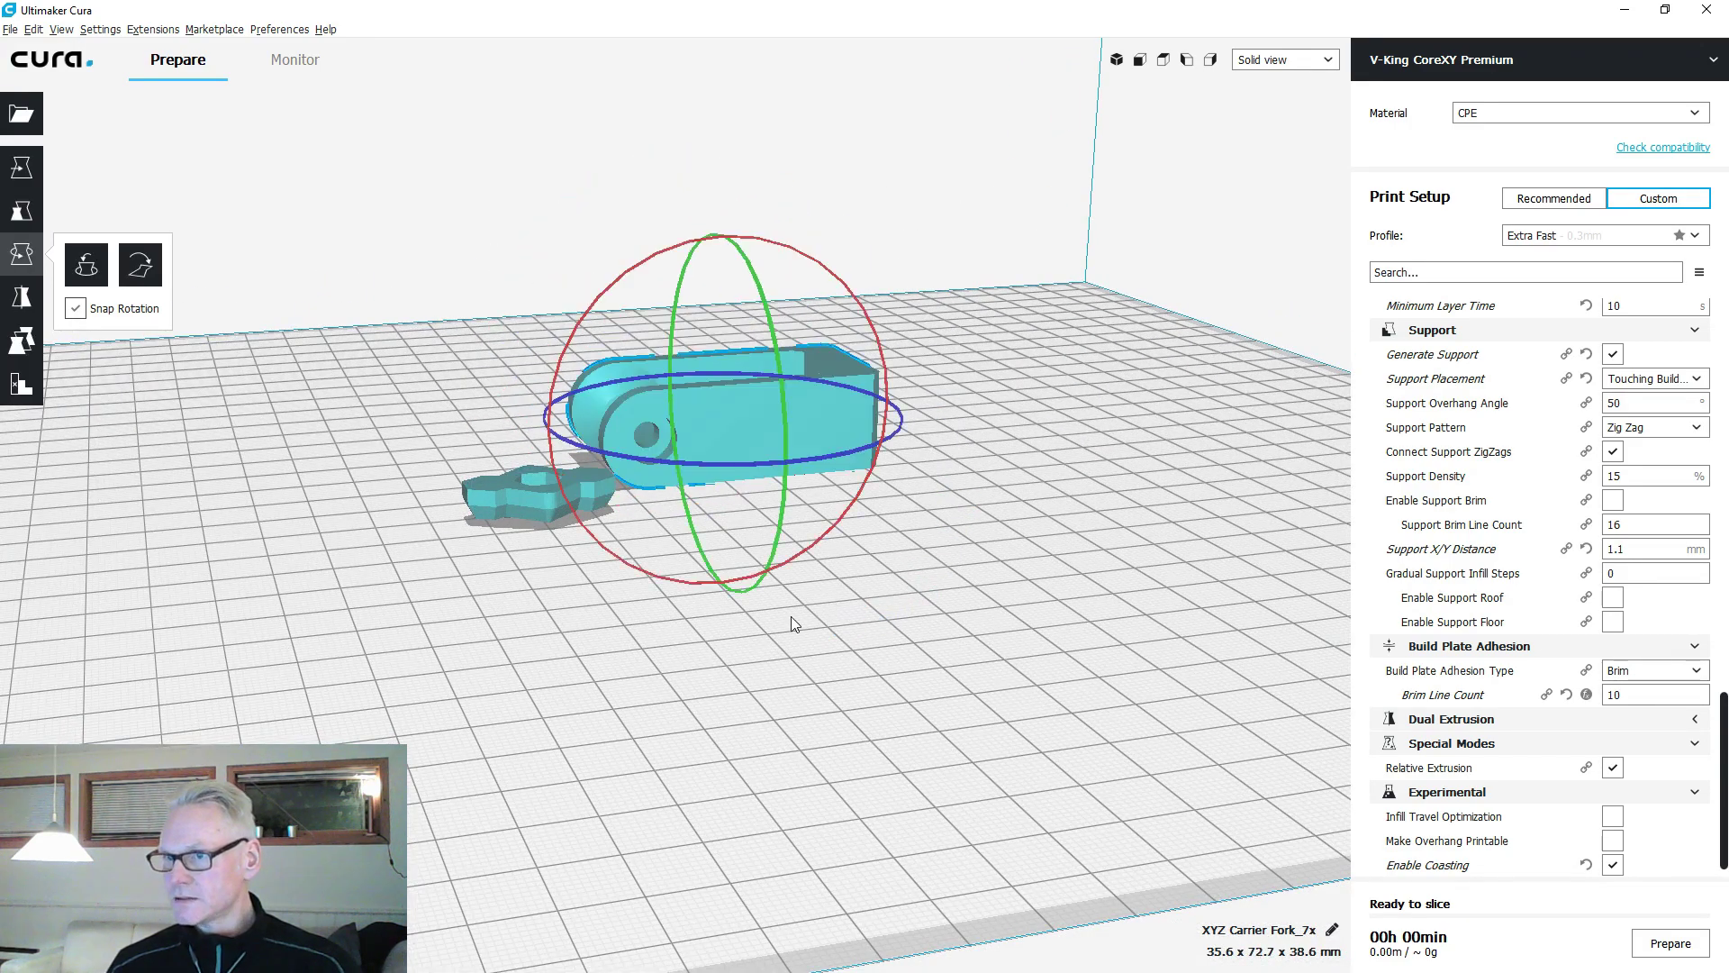
left_click(521, 490)
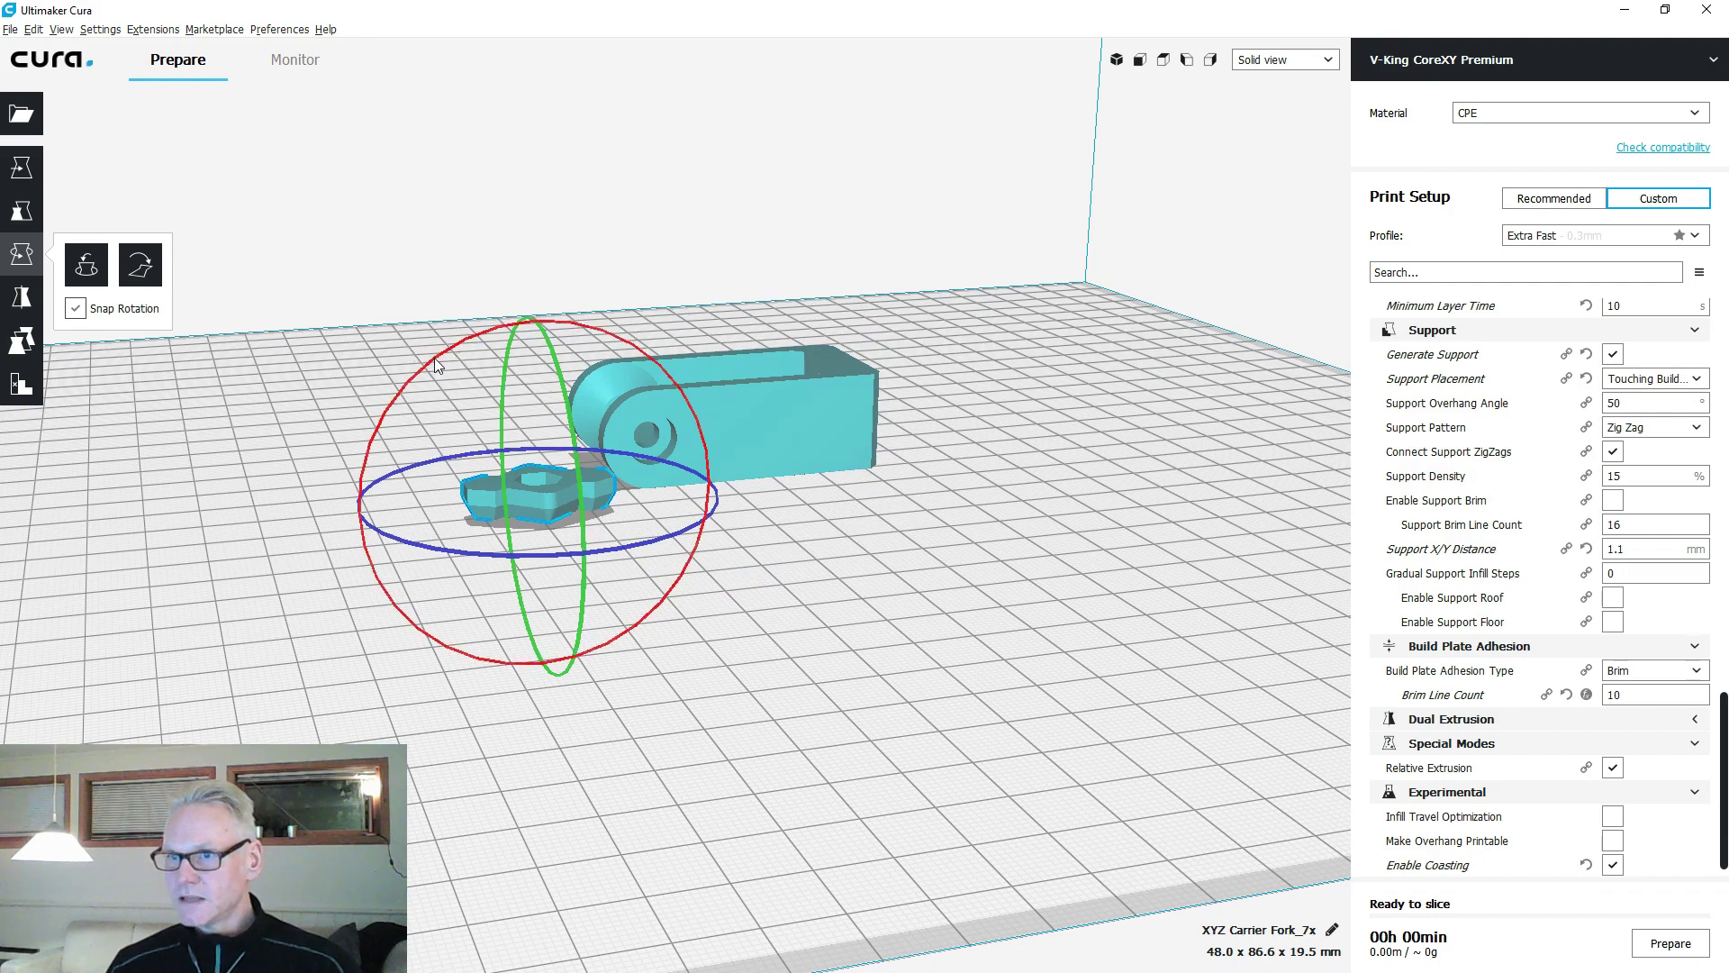
left_click_drag(435, 364, 692, 567)
left_click(843, 598)
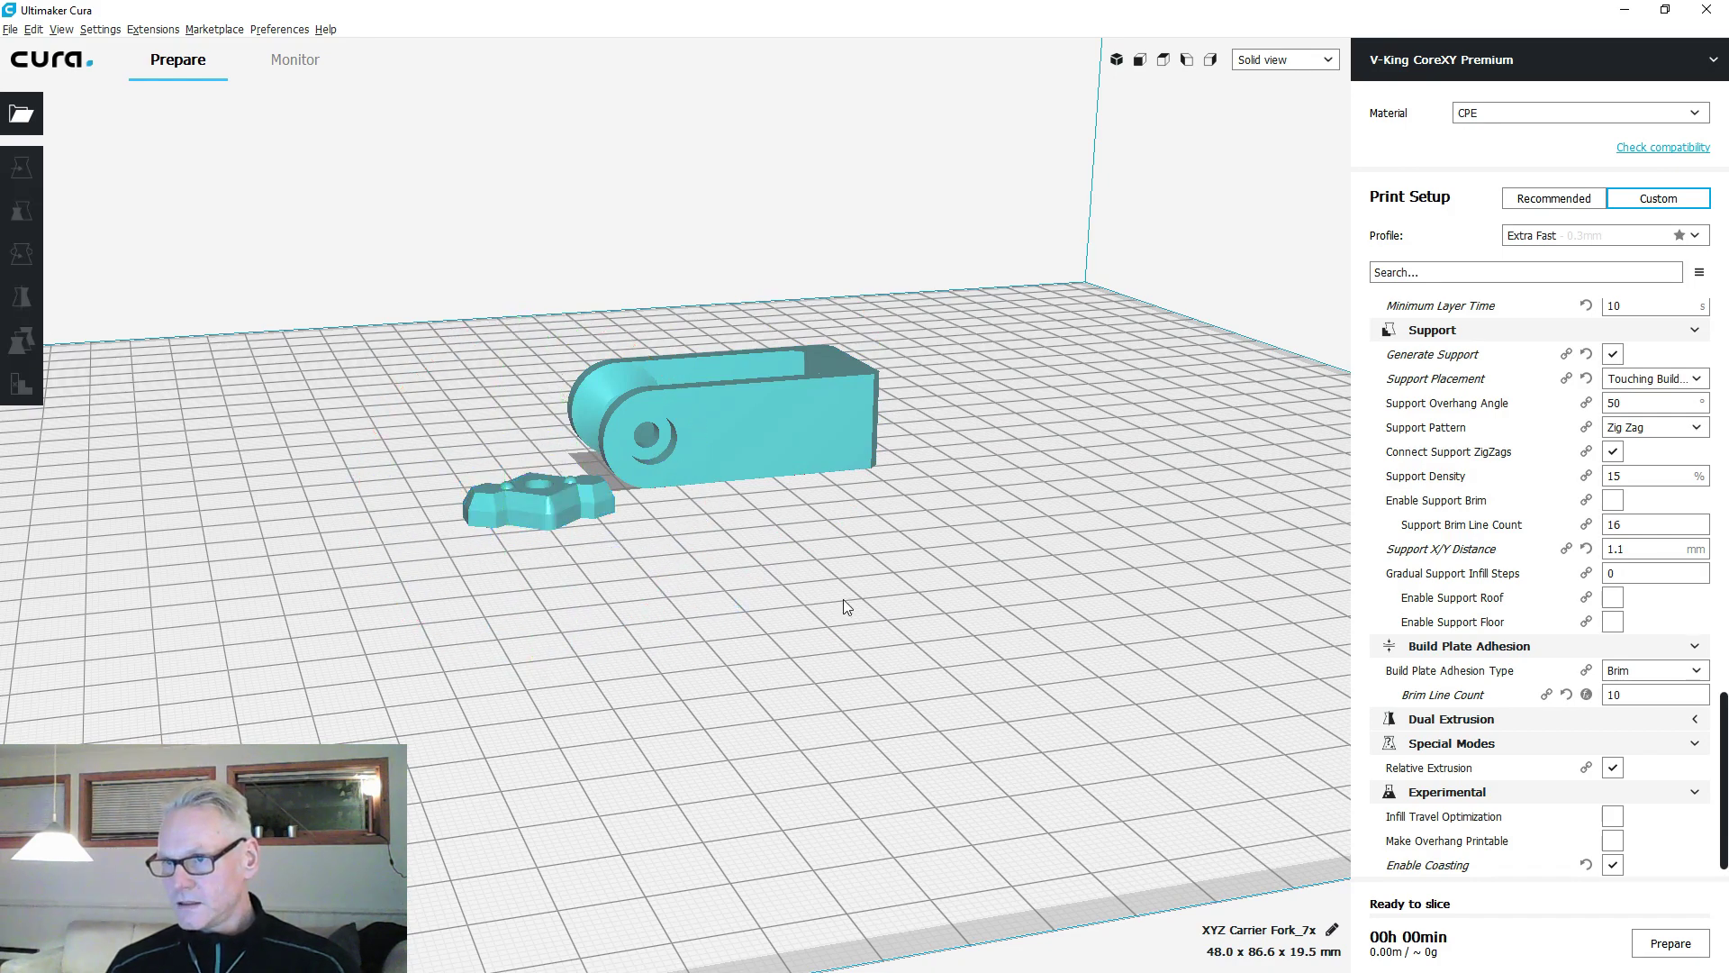
Check the parts' overhangs from below and select the thumbscrew nut.
right_click_drag(827, 566, 717, 556)
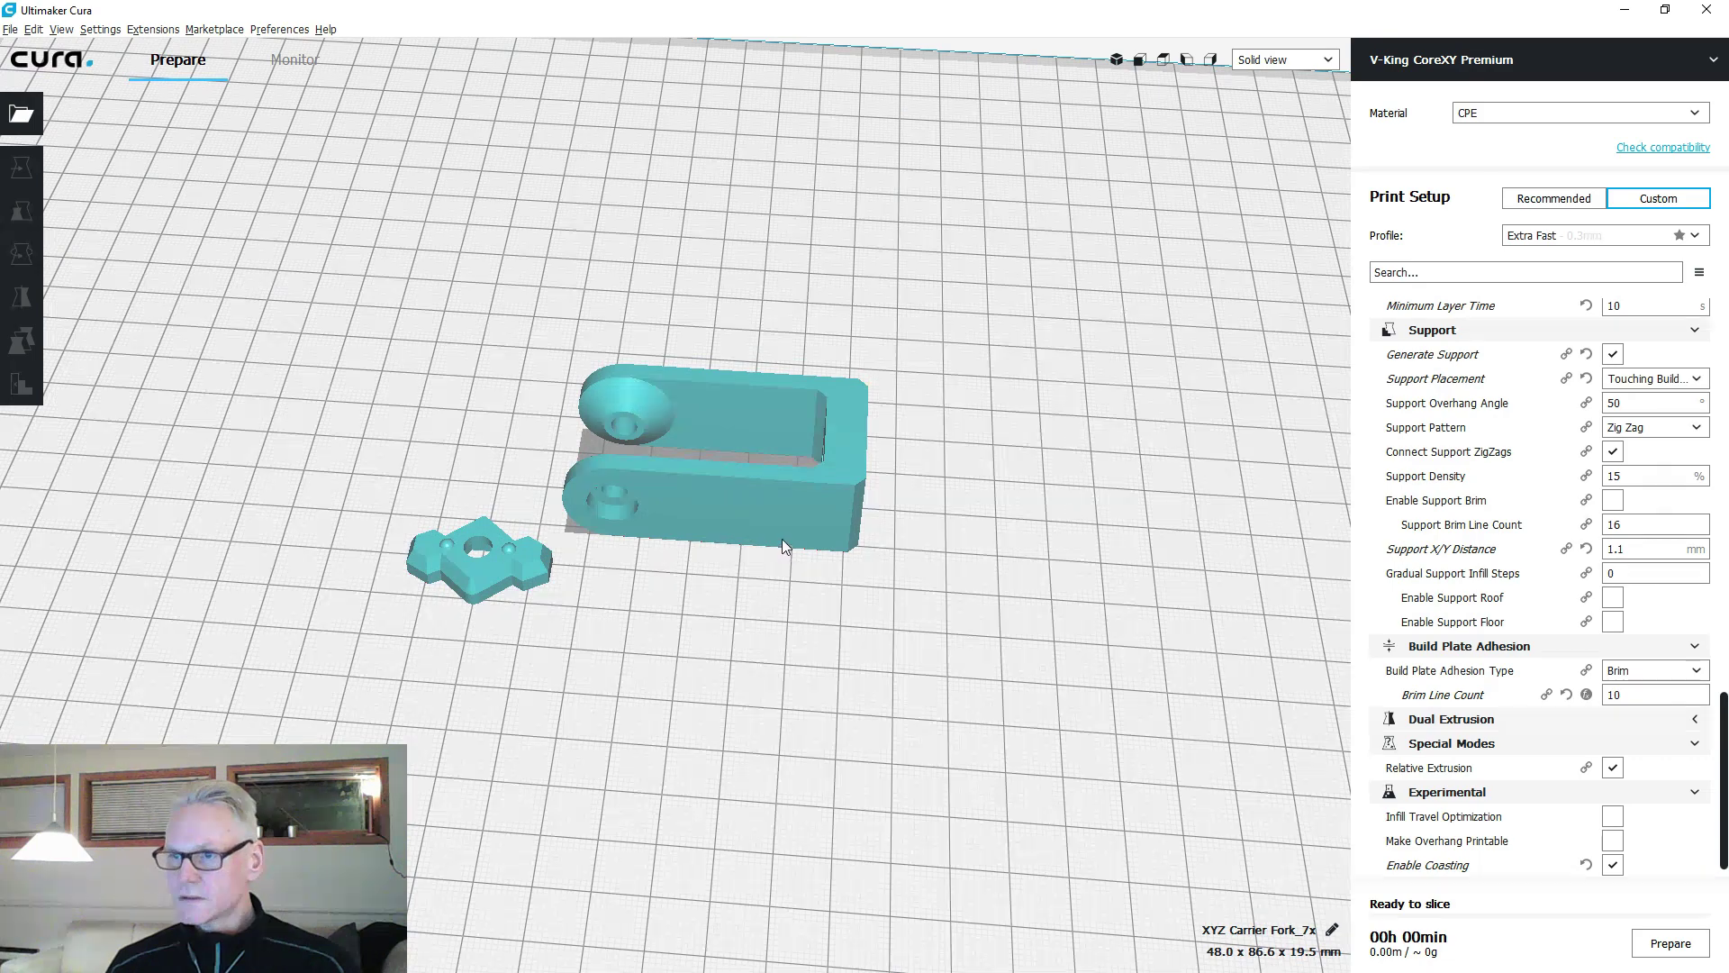
right_click_drag(598, 609, 471, 341)
scroll(555, 427, "up", 3)
scroll(557, 436, "up", 3)
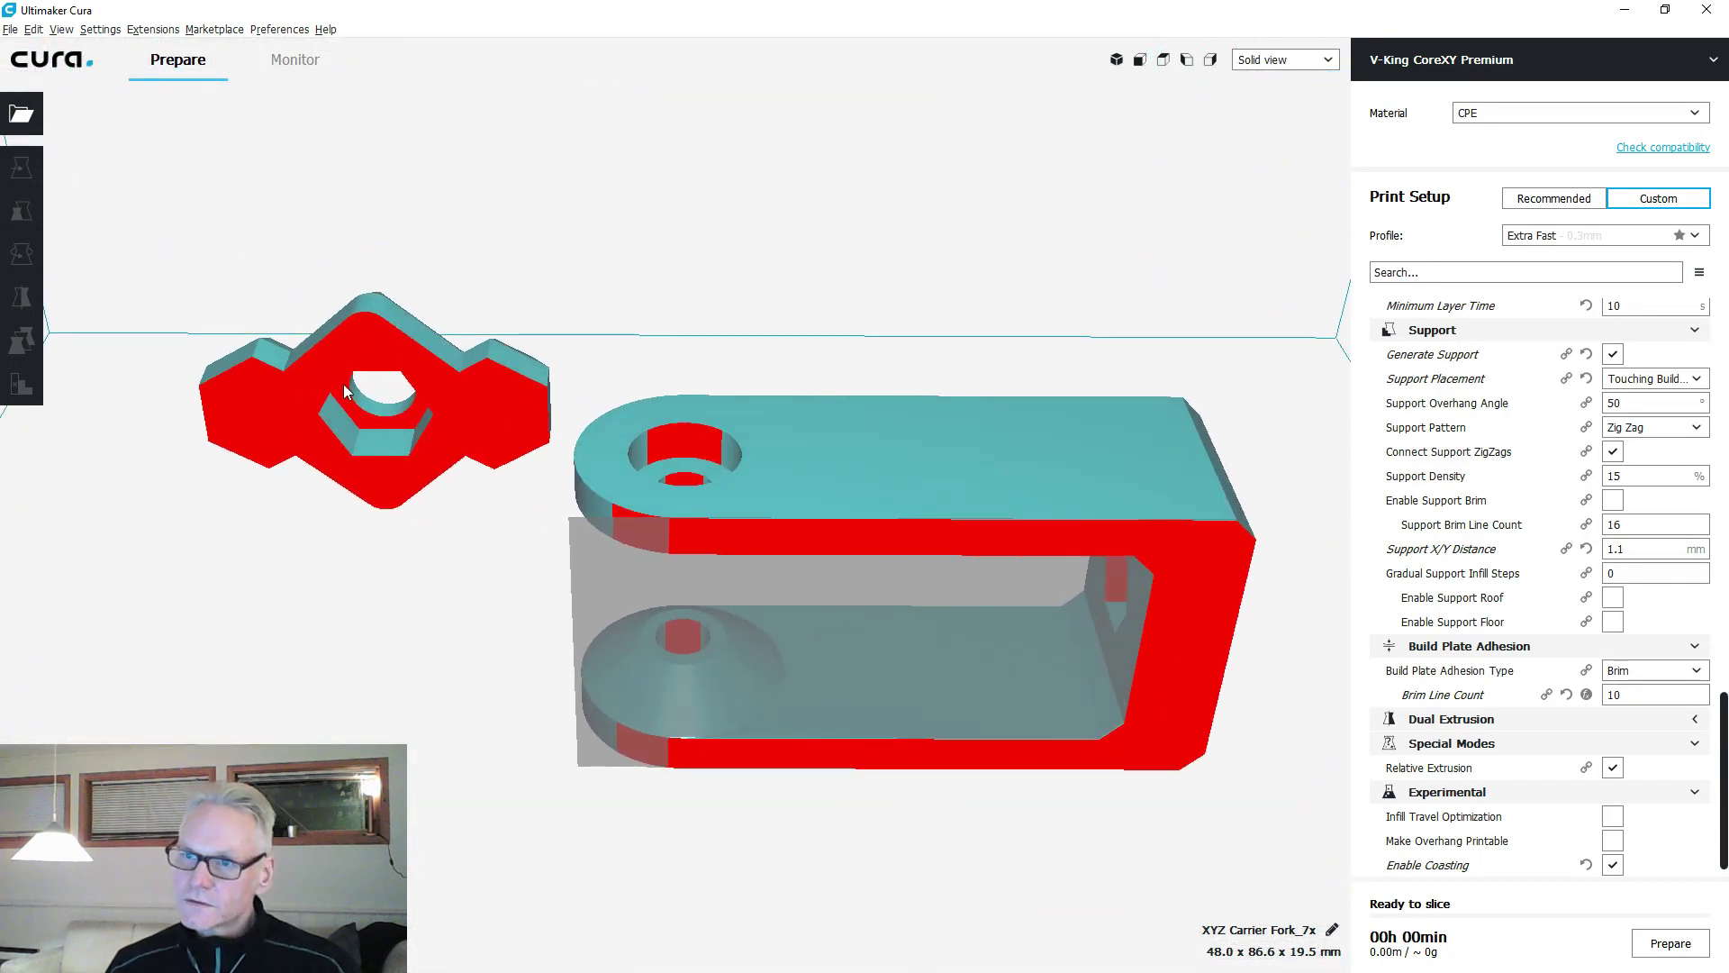
left_click(351, 430)
scroll(351, 446, "up", 4)
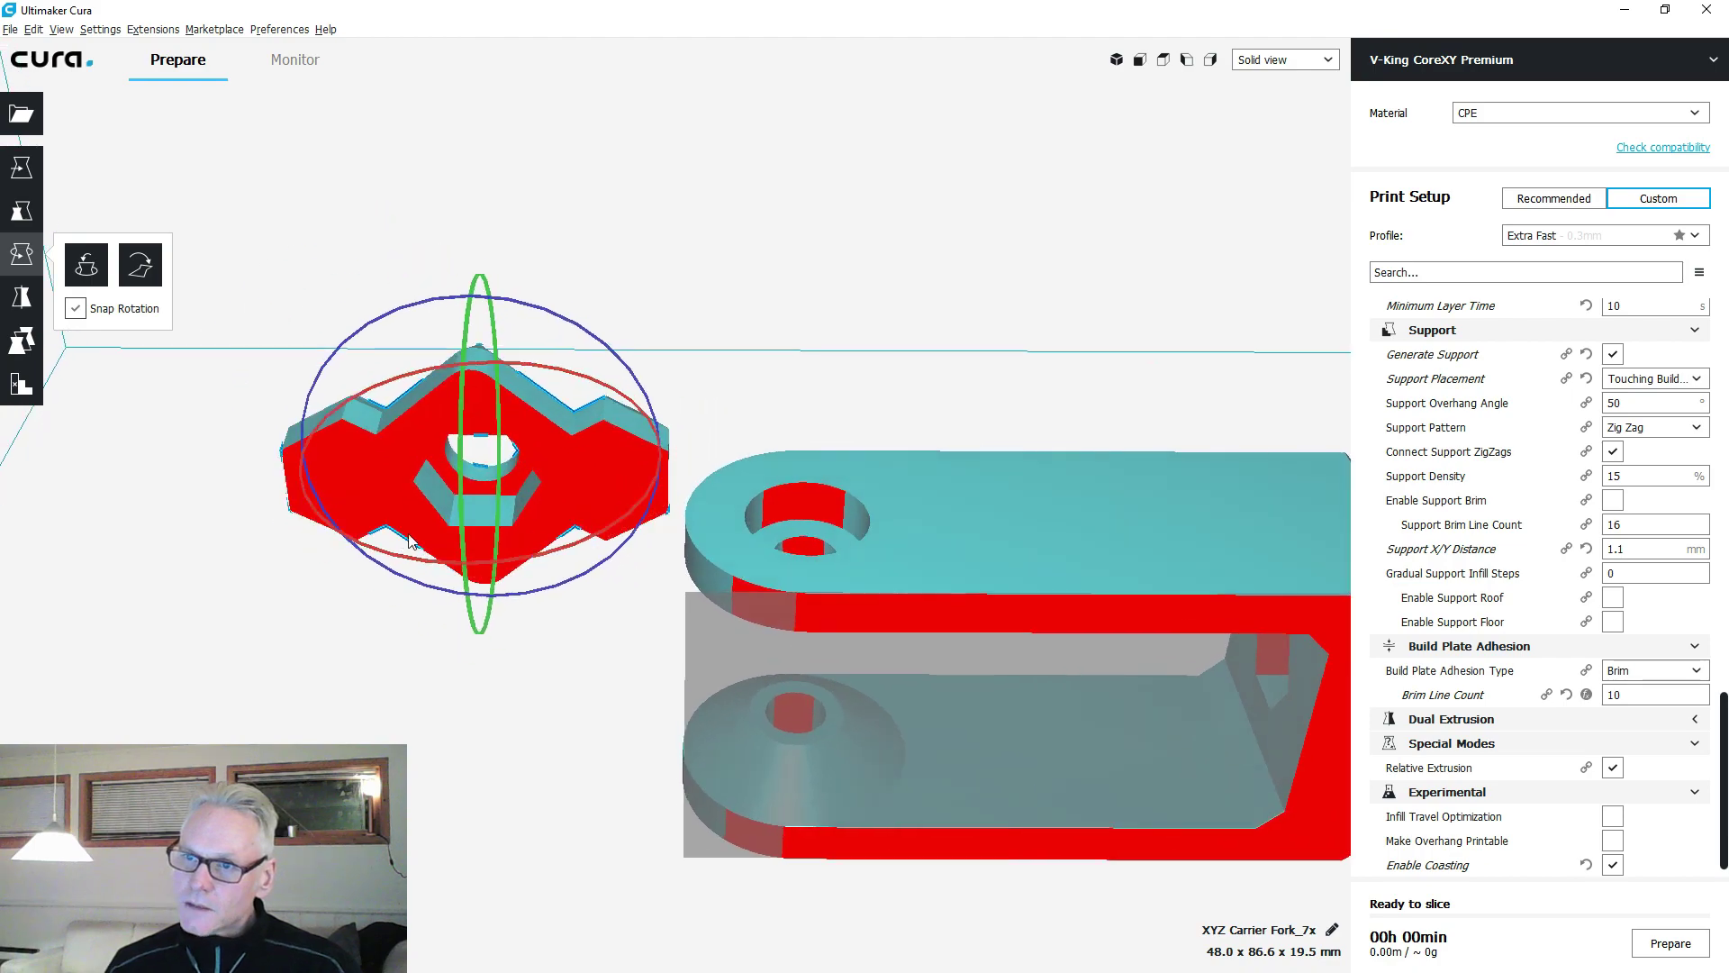
scroll(444, 483, "down", 1)
scroll(616, 487, "down", 1)
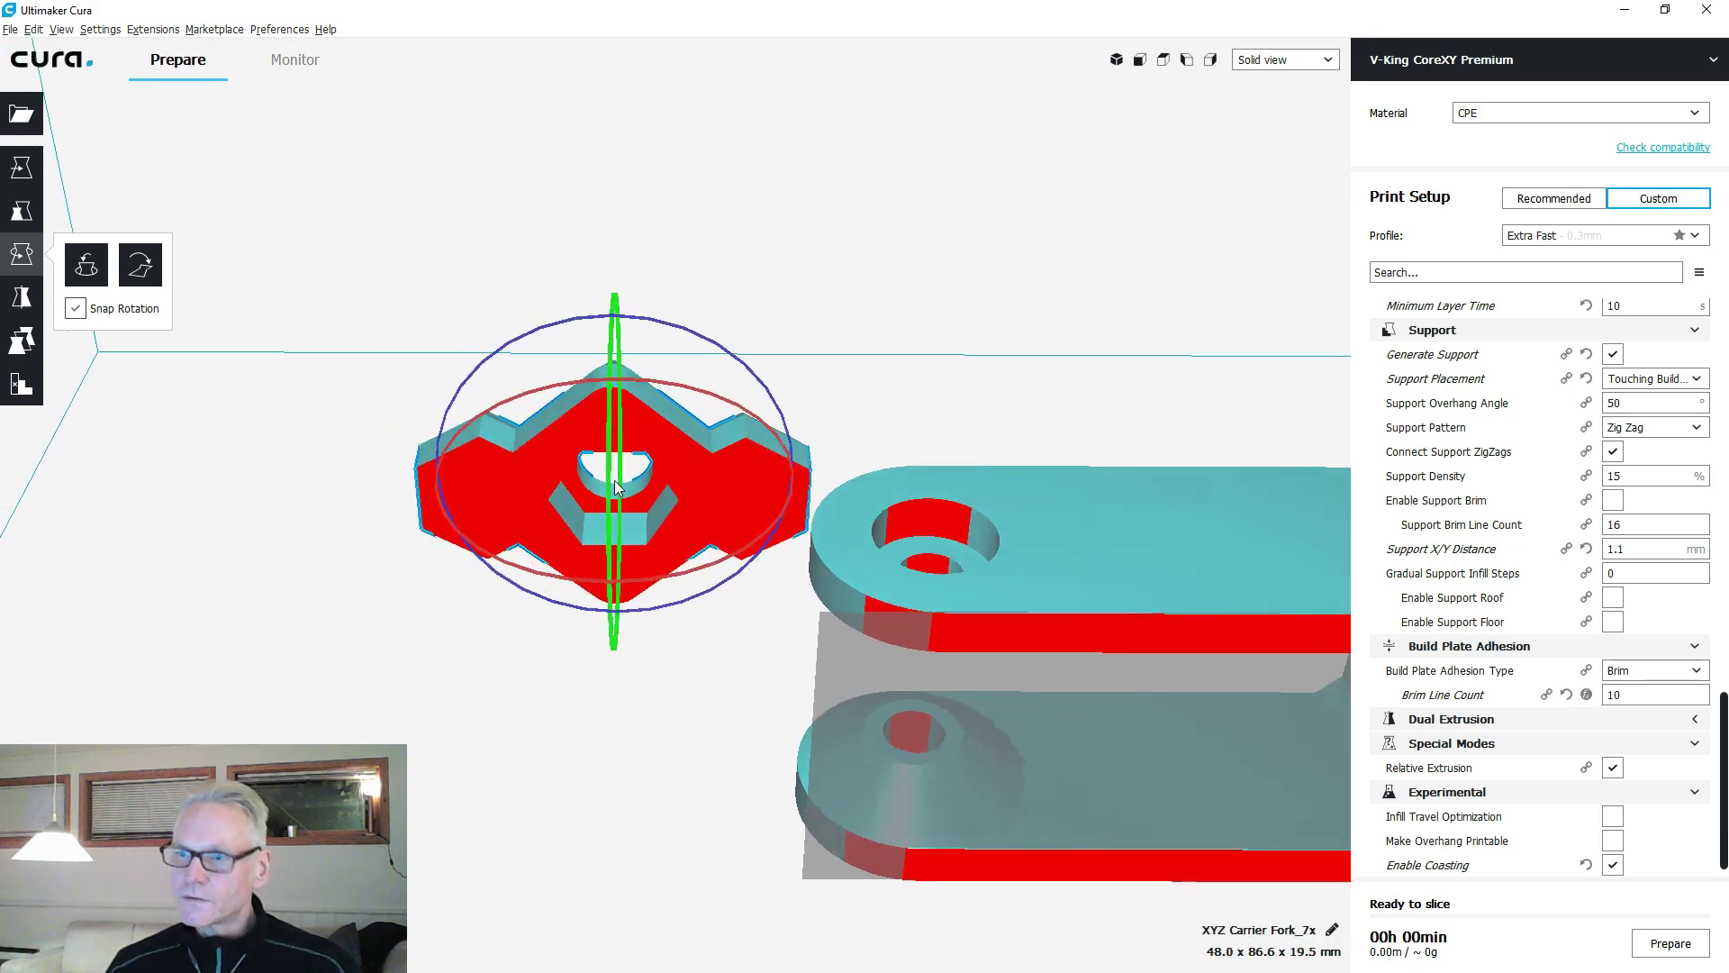
Look over both parts from above and below and reselect the 48.0 x 86.6 x 19.5 mm fork.
right_click_drag(627, 496, 1234, 516)
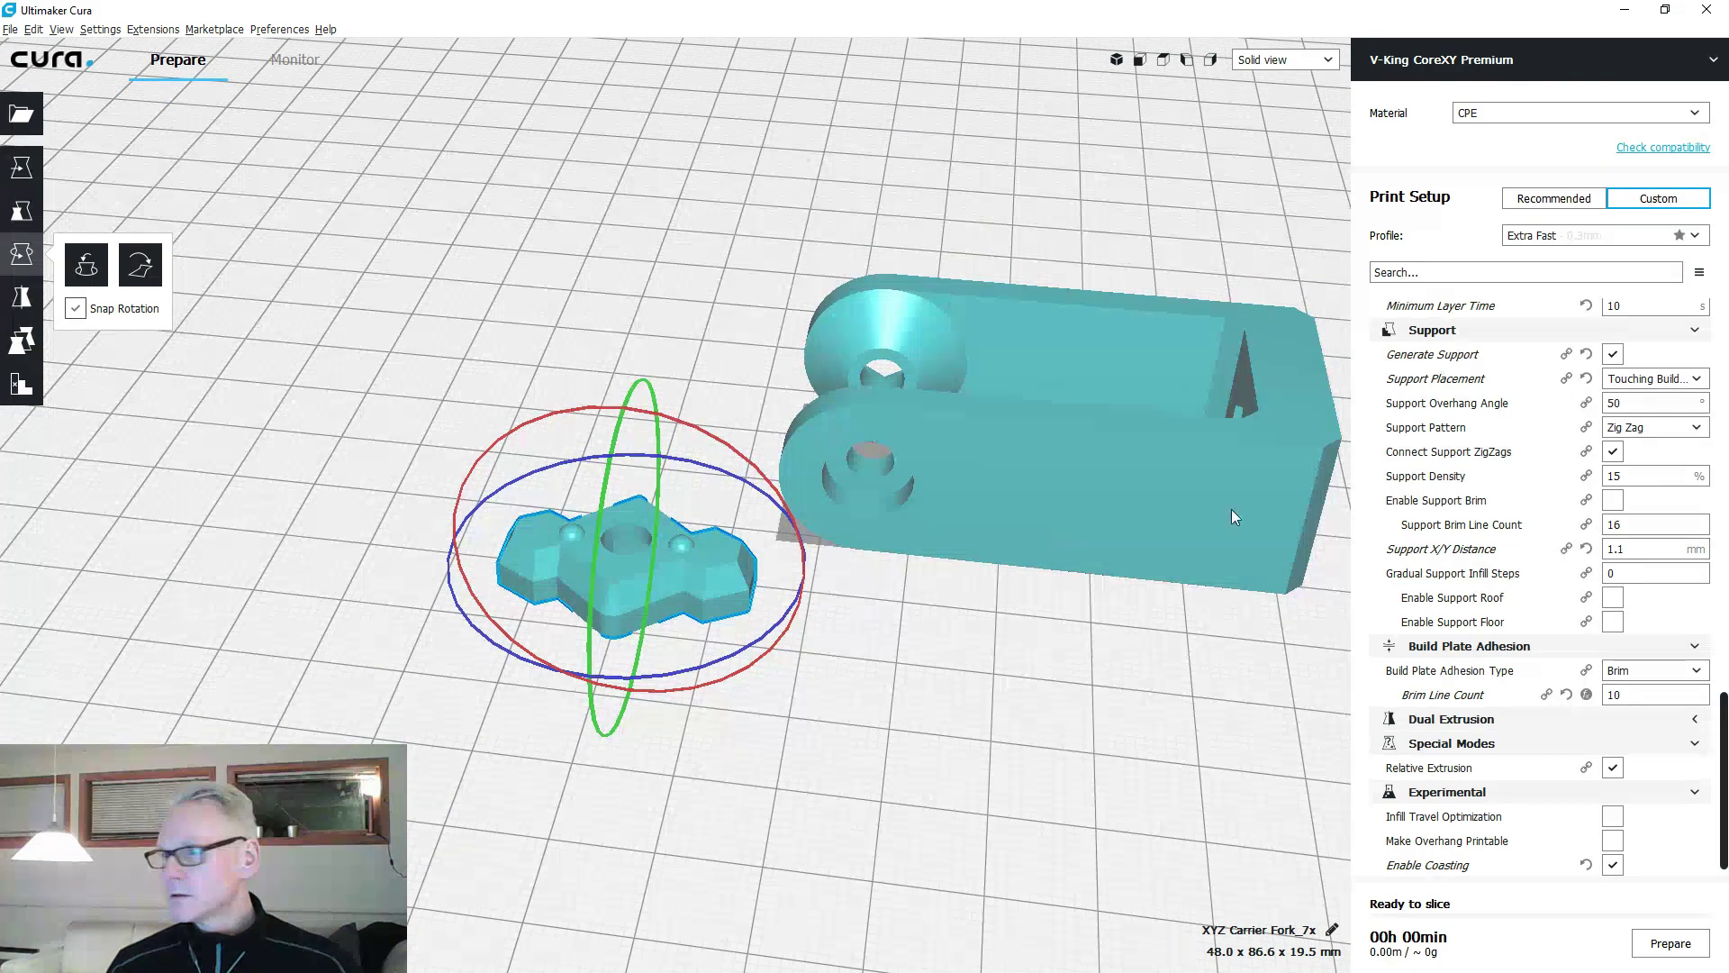
mouse_move(1665, 388)
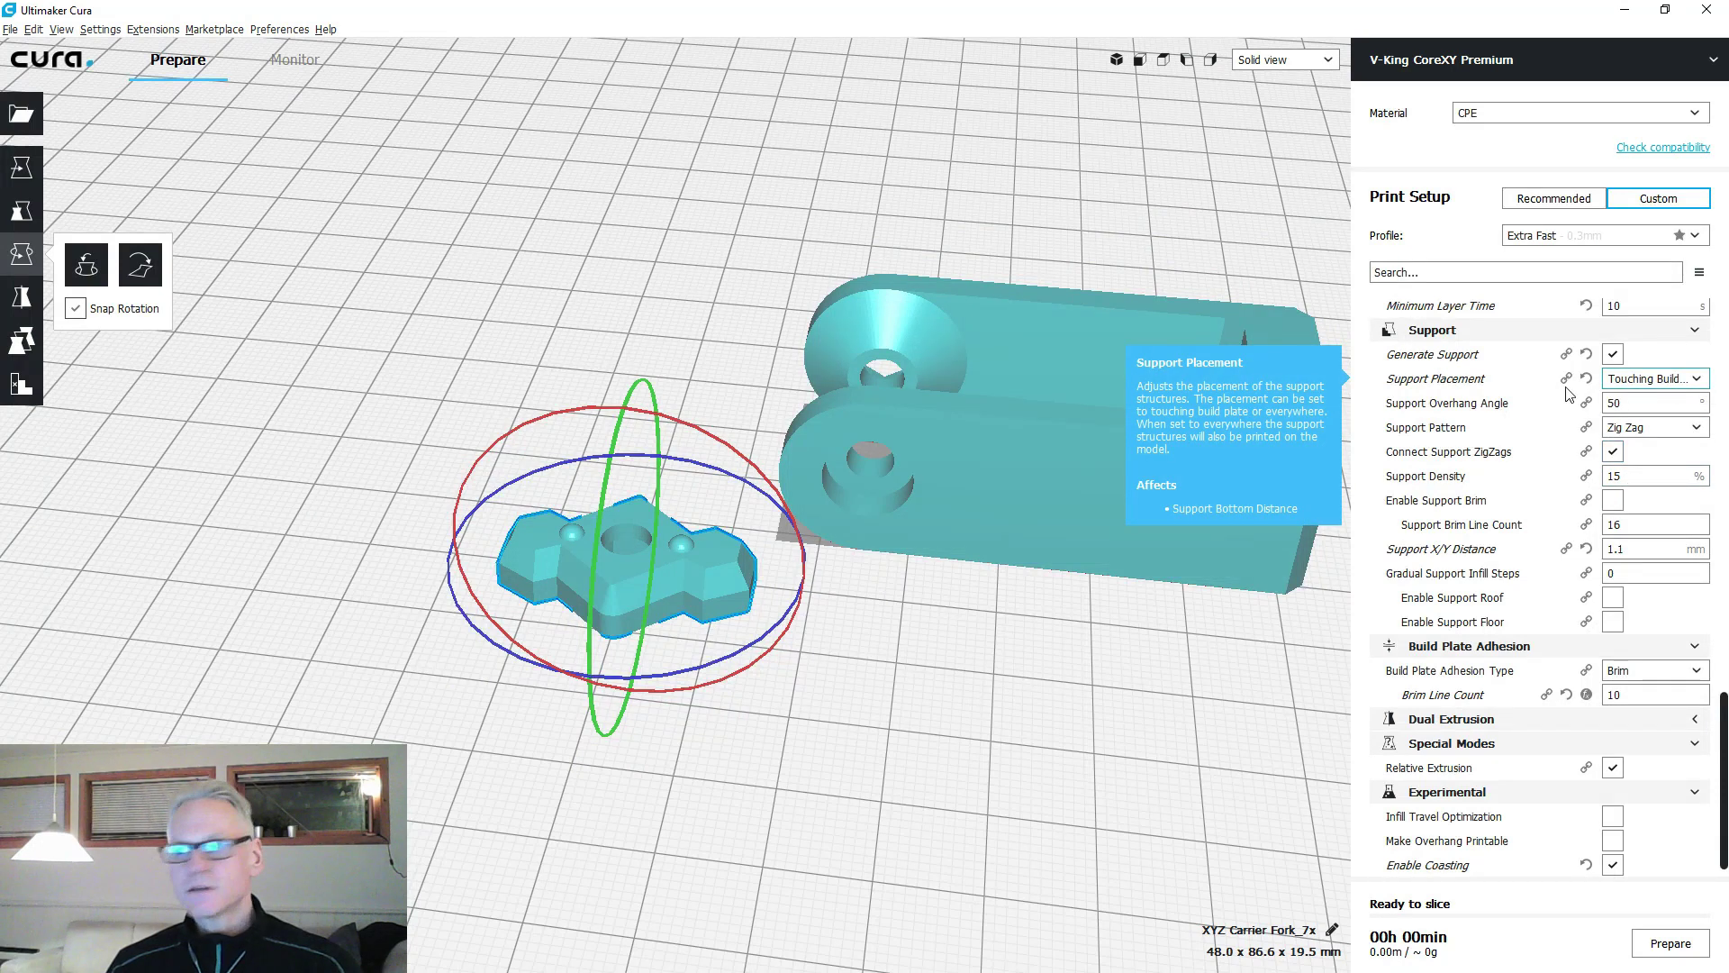
scroll(892, 479, "down", 2)
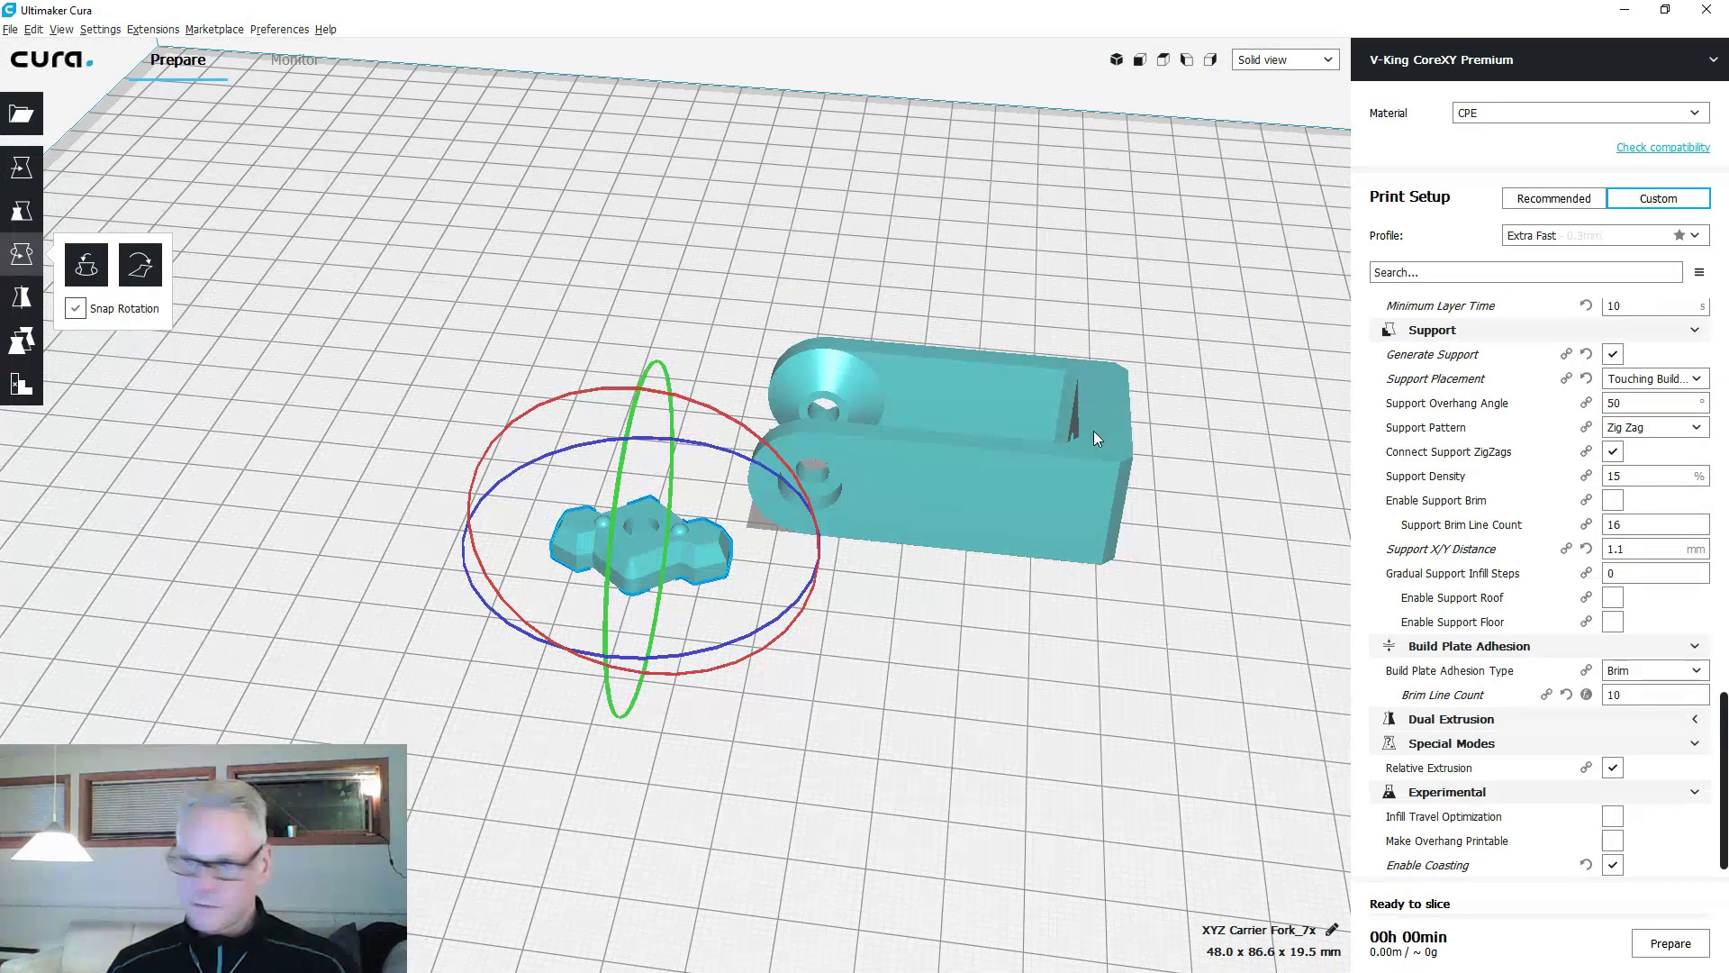
left_click(905, 490)
left_click(654, 538)
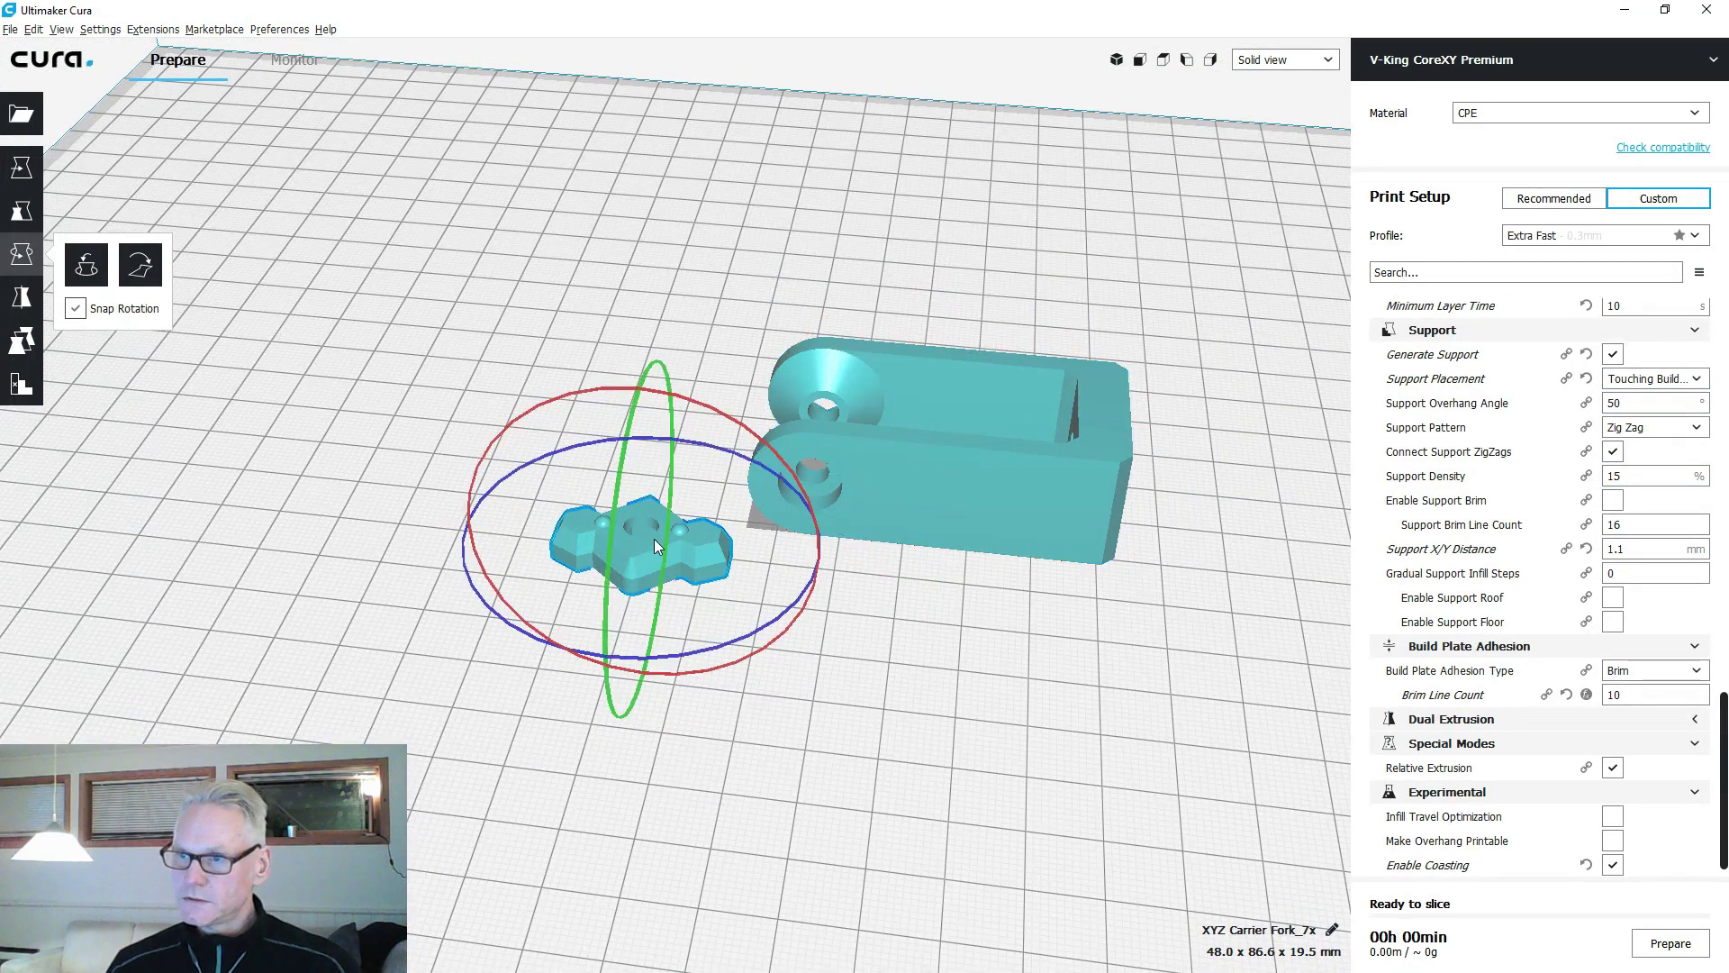
left_click(1005, 482)
right_click_drag(988, 606, 918, 658)
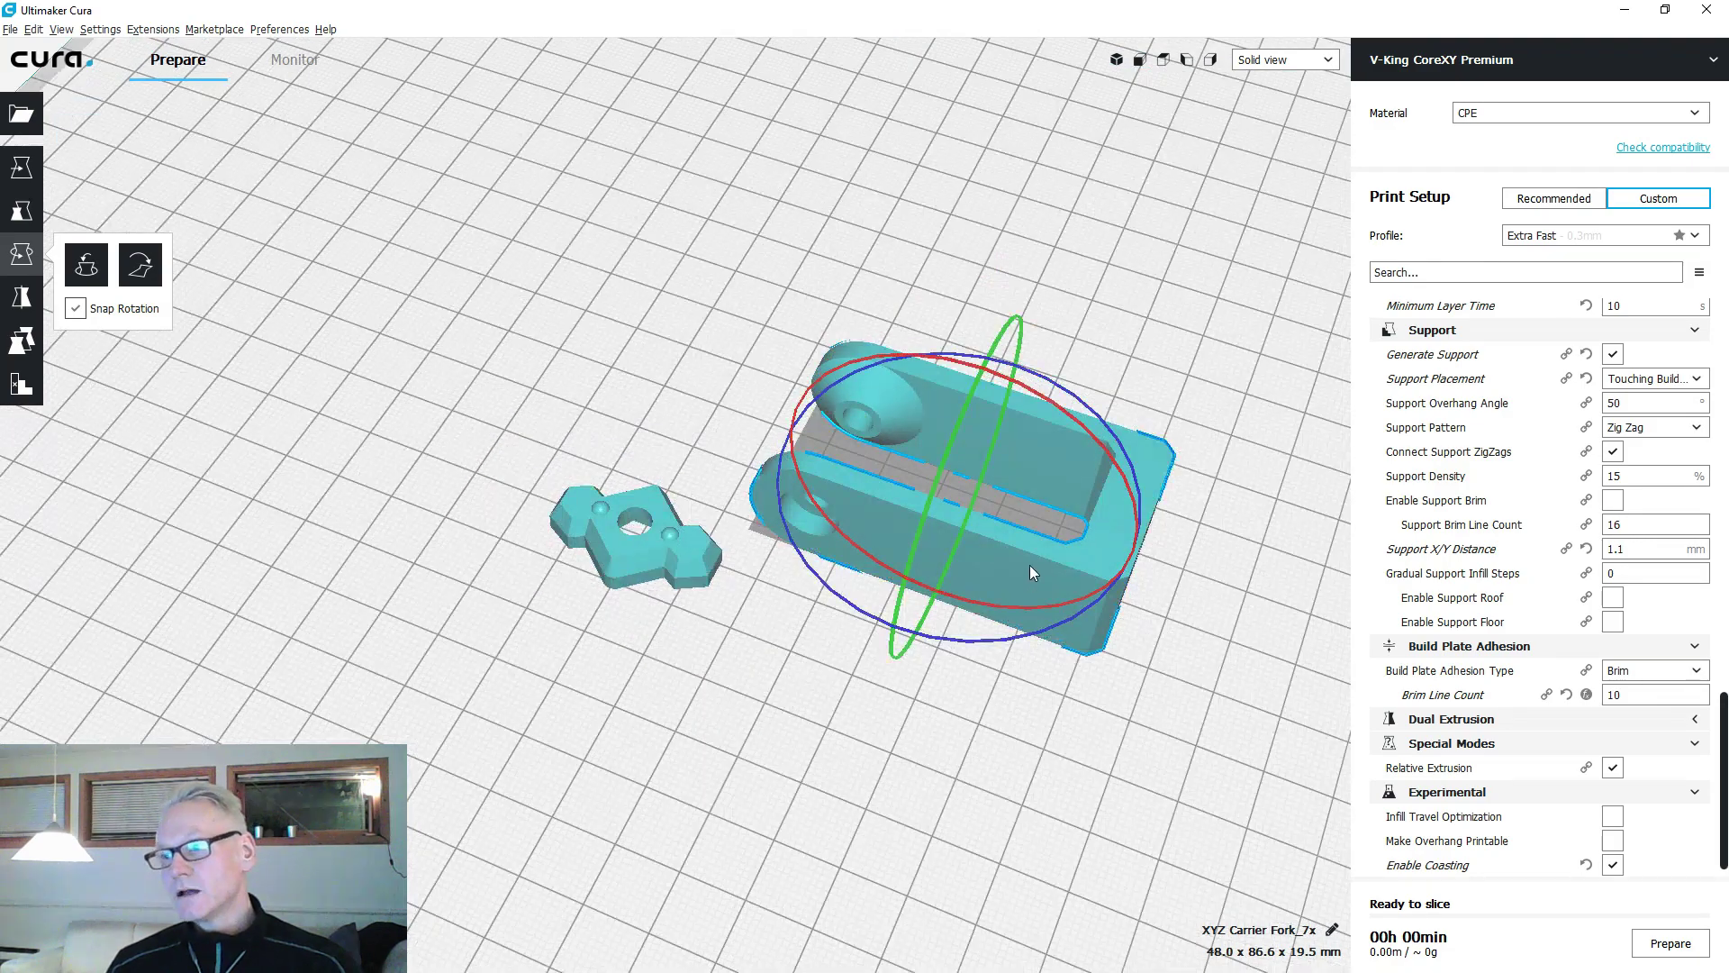
mouse_move(1030, 564)
right_mouse_down()
mouse_move(745, 362)
mouse_move(803, 455)
mouse_move(976, 523)
mouse_move(1061, 636)
mouse_move(1110, 599)
mouse_move(1014, 559)
mouse_move(865, 554)
right_mouse_up()
Make six more copies of the fork and thumbscrew (151.6 x 185.7 x 19.5 mm), then reopen the file browser.
left_click(622, 509, "shift")
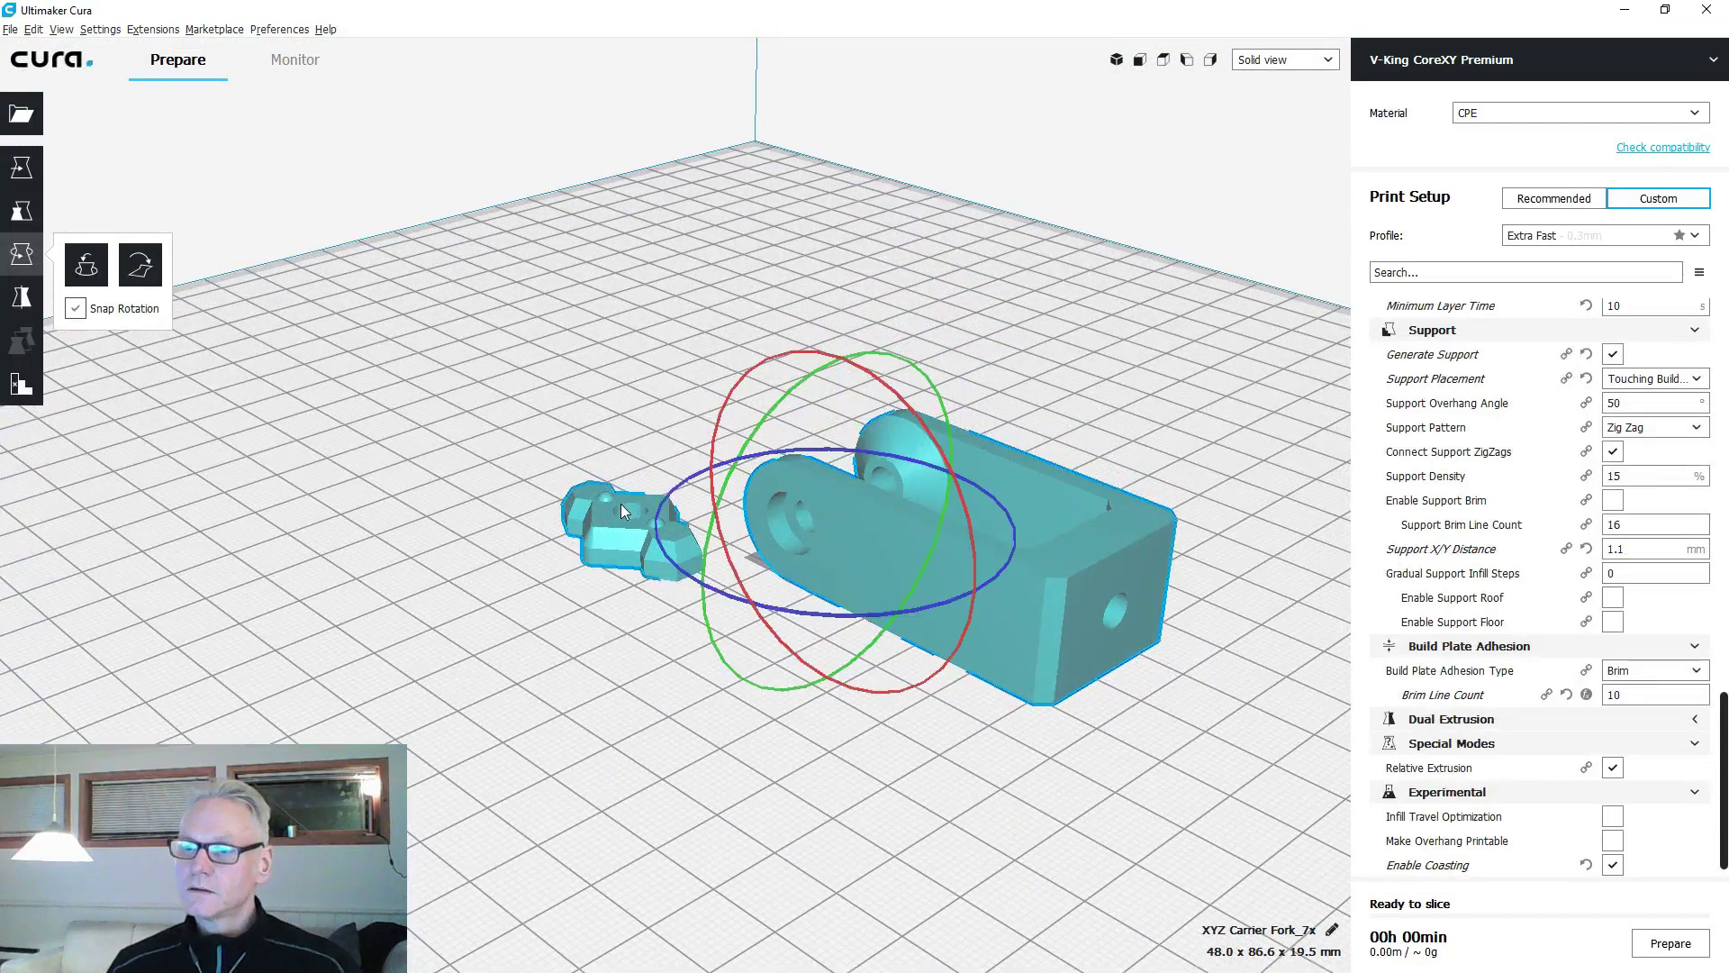
right_click(619, 507)
left_click(718, 560)
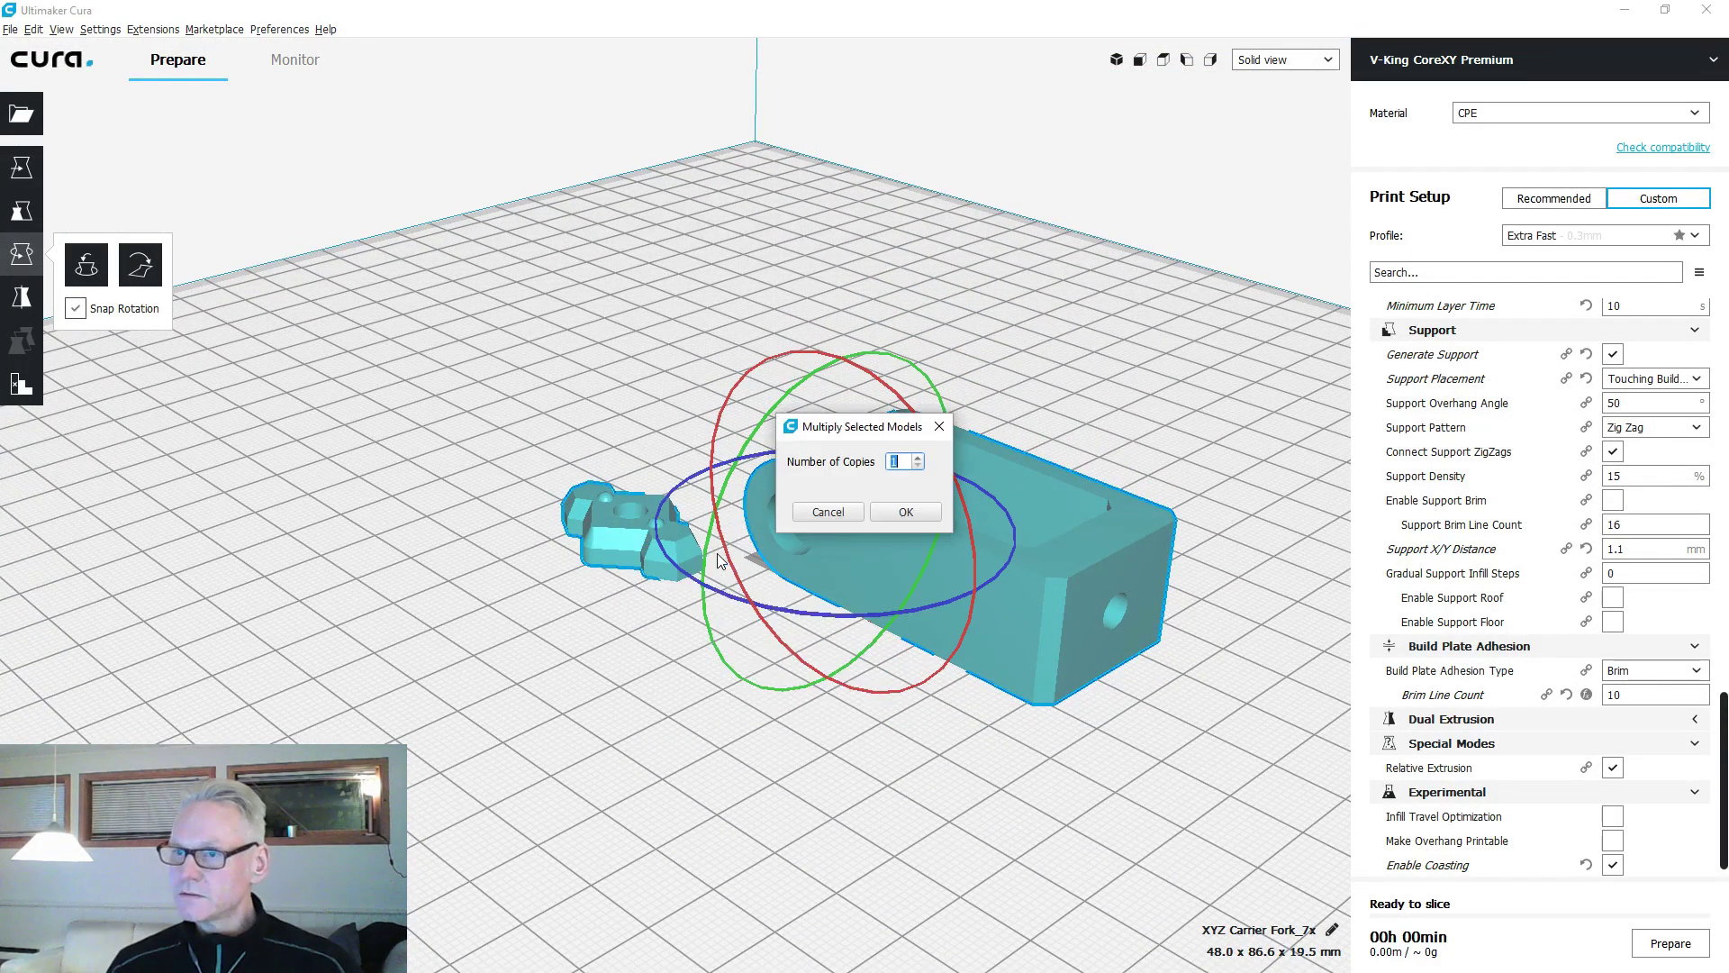
type("6")
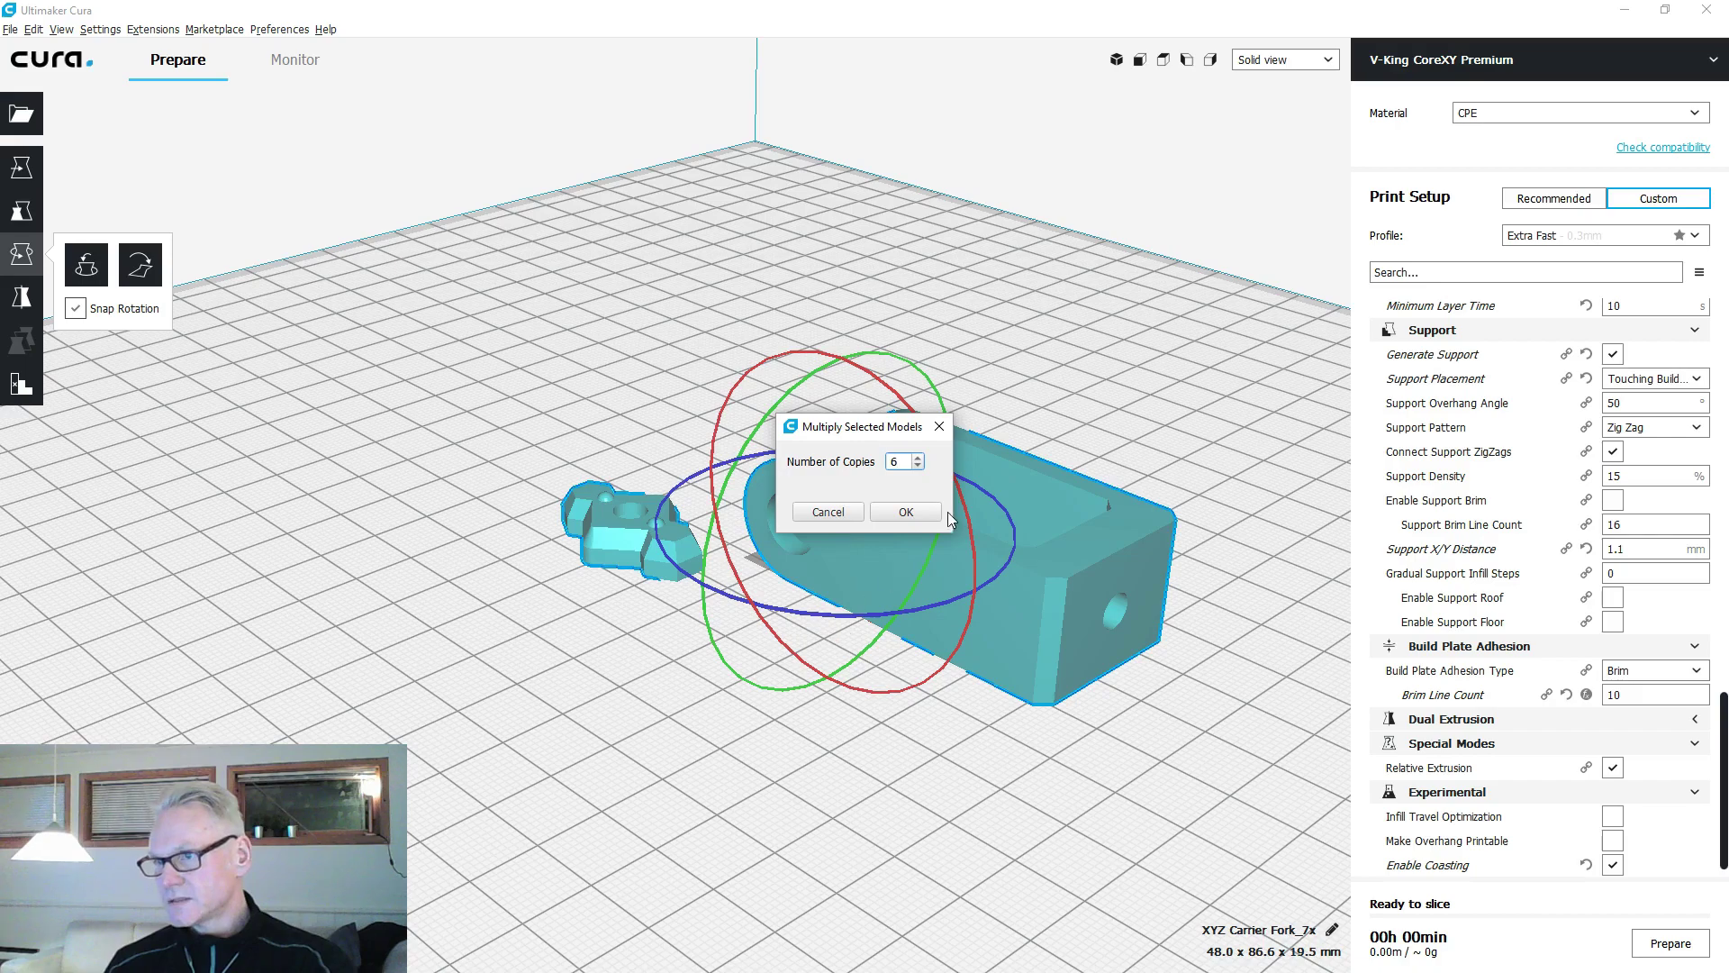
left_click(927, 511)
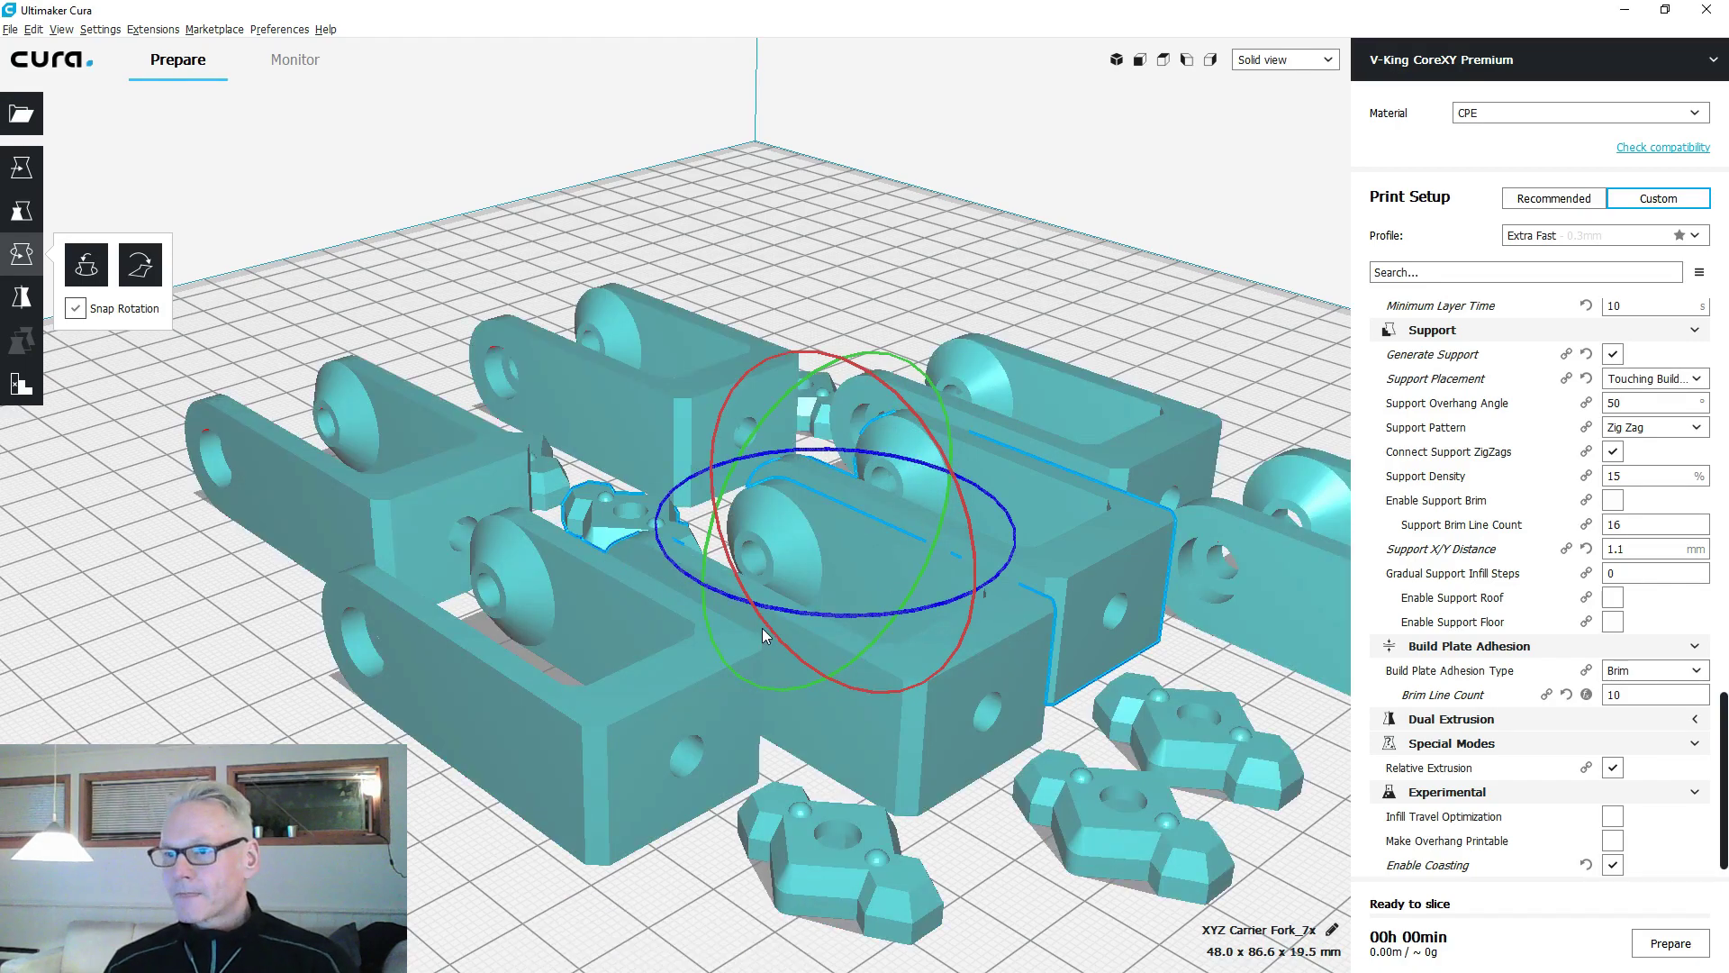
scroll(738, 608, "down", 5)
left_click(910, 691)
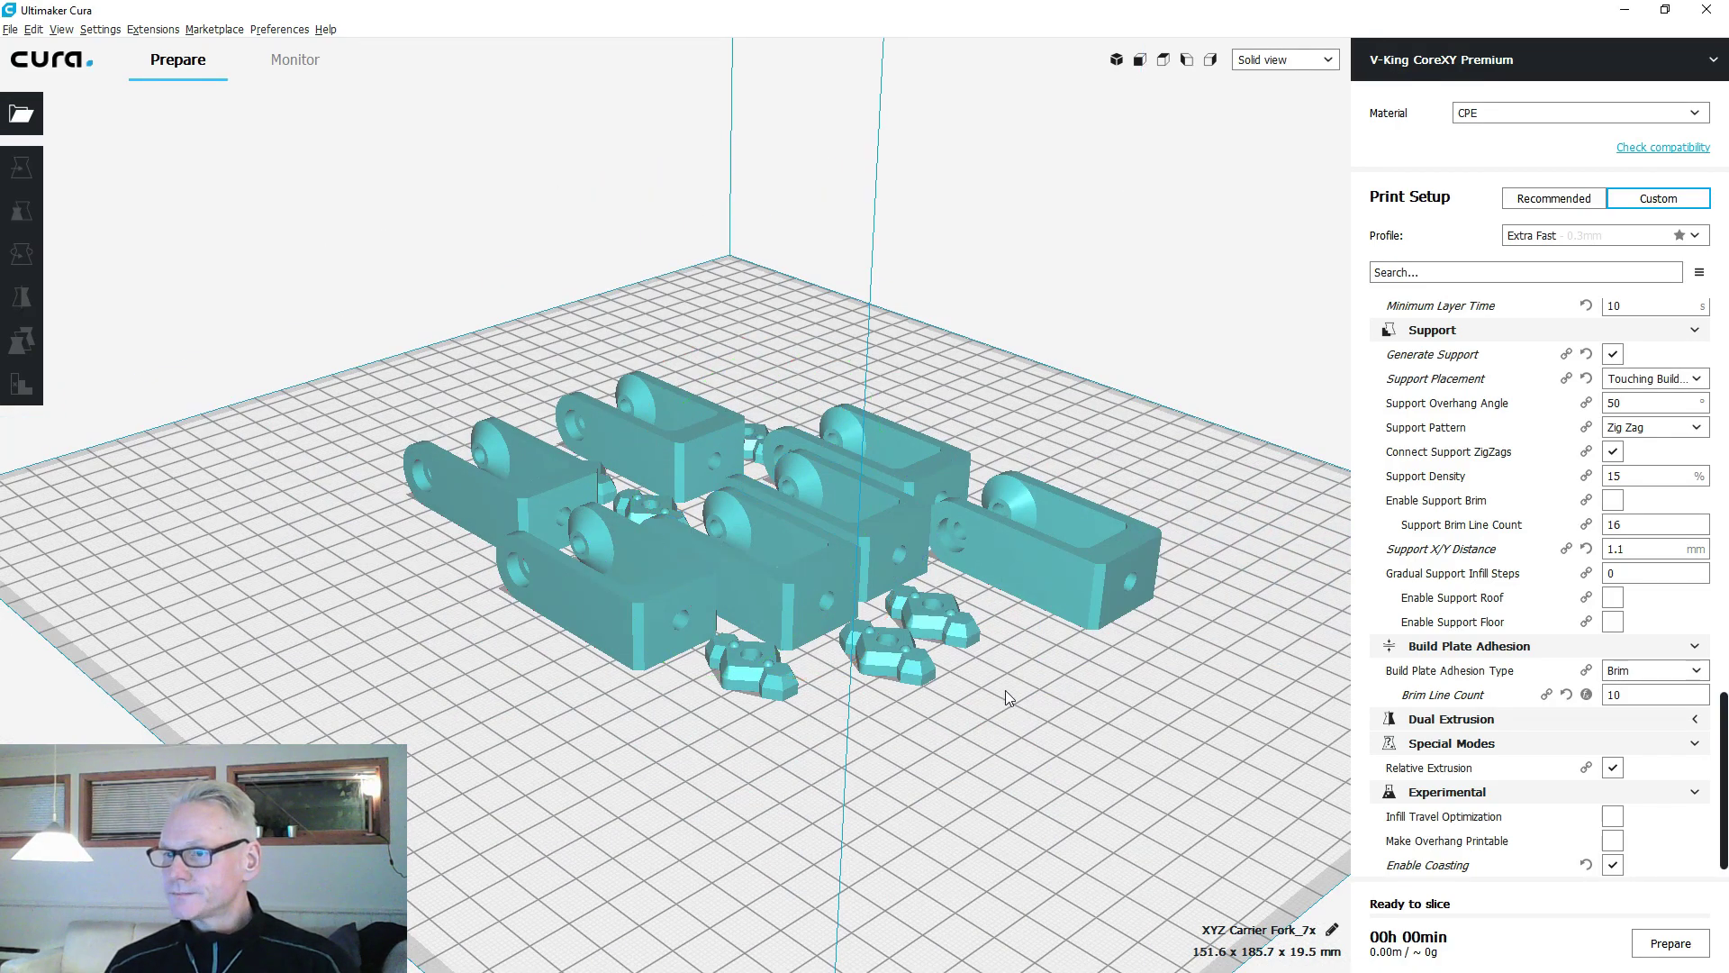
right_click_drag(1005, 690, 825, 782)
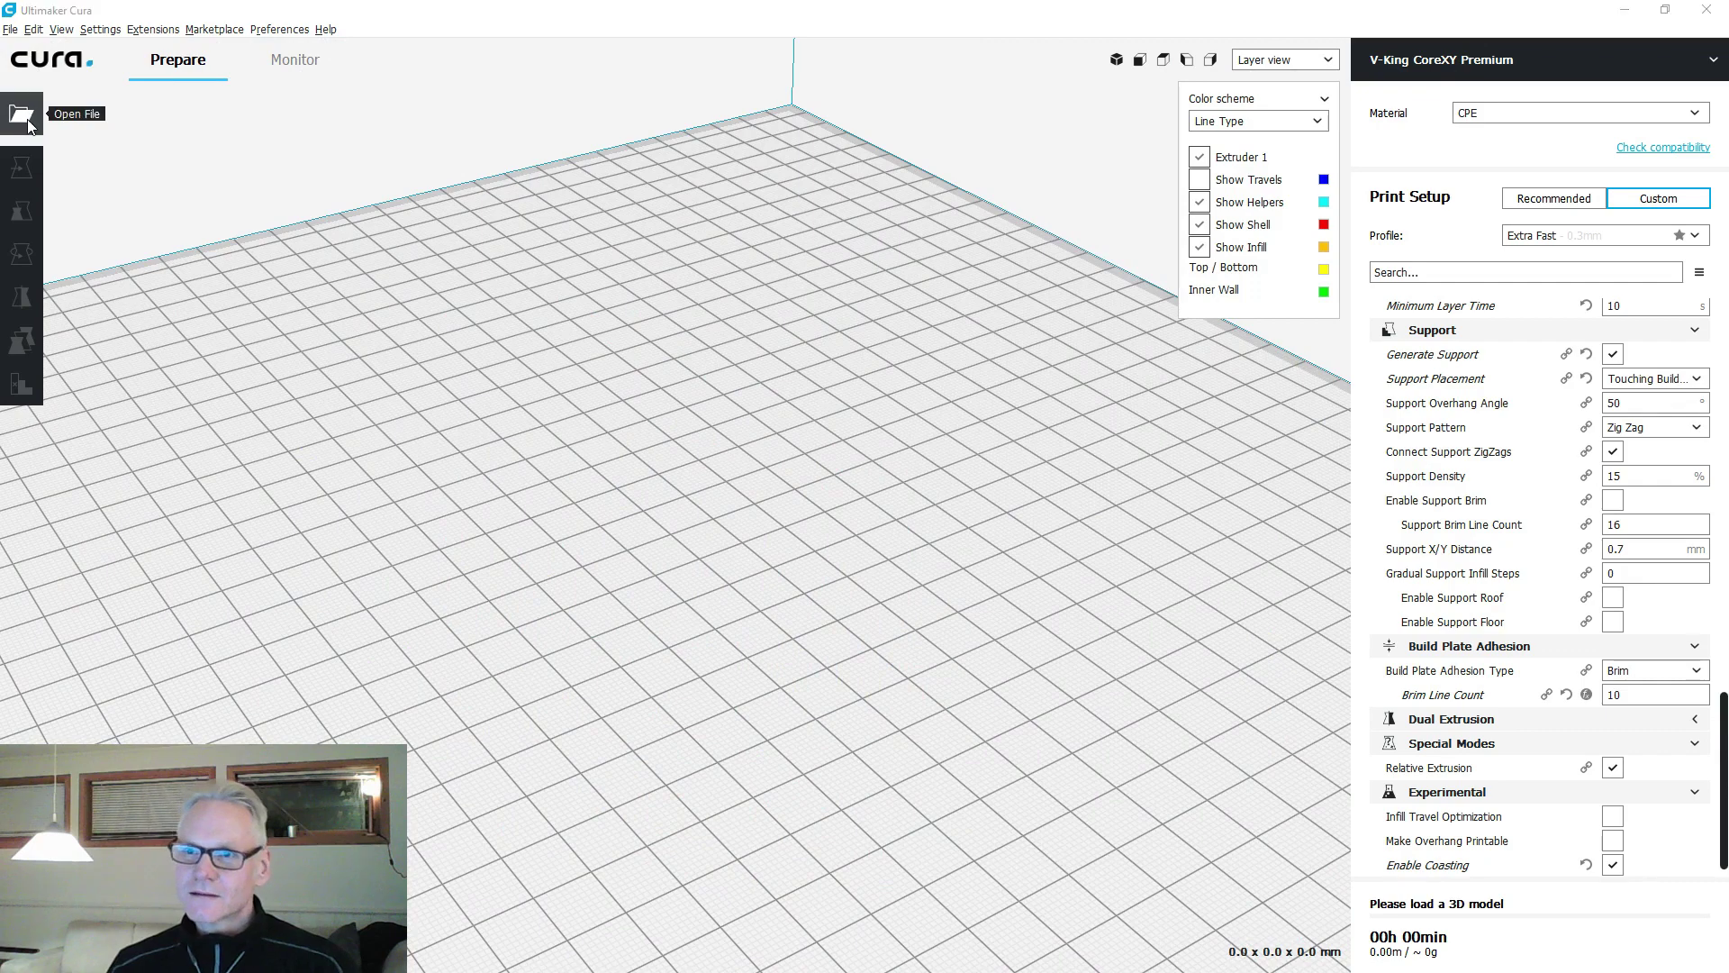
left_click(21, 113)
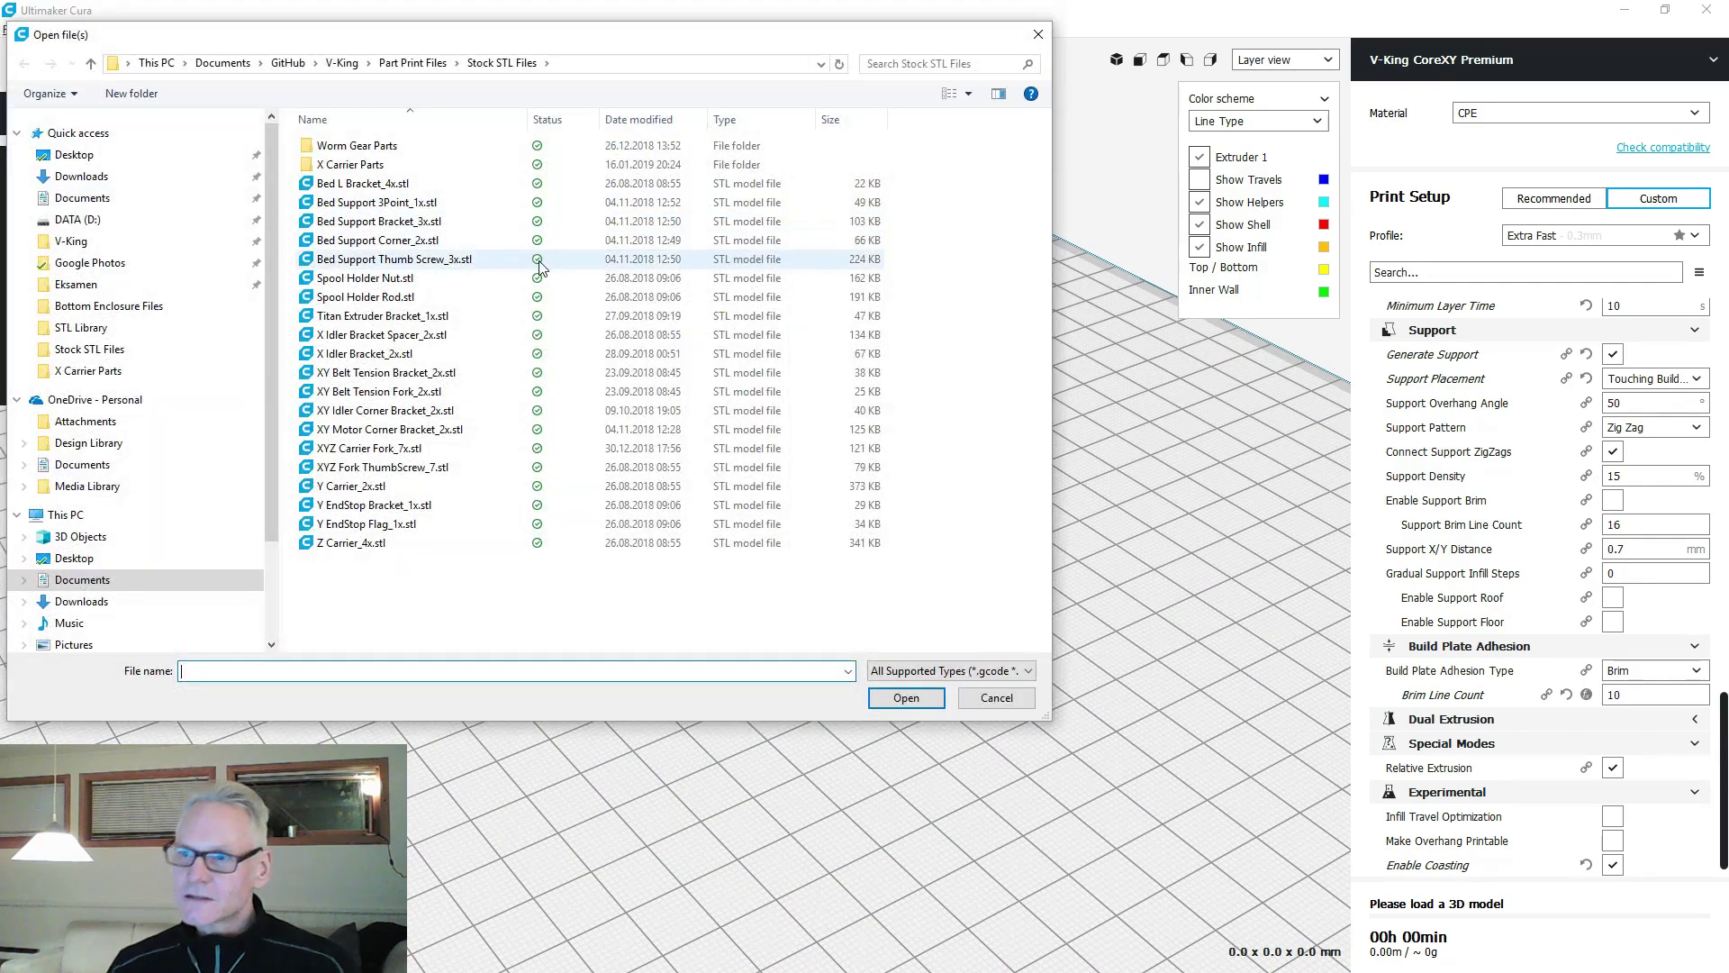
Load Y Carrier_2x through Y EndStop Flag_1x (three parts), viewed in Solid view.
left_click(358, 487)
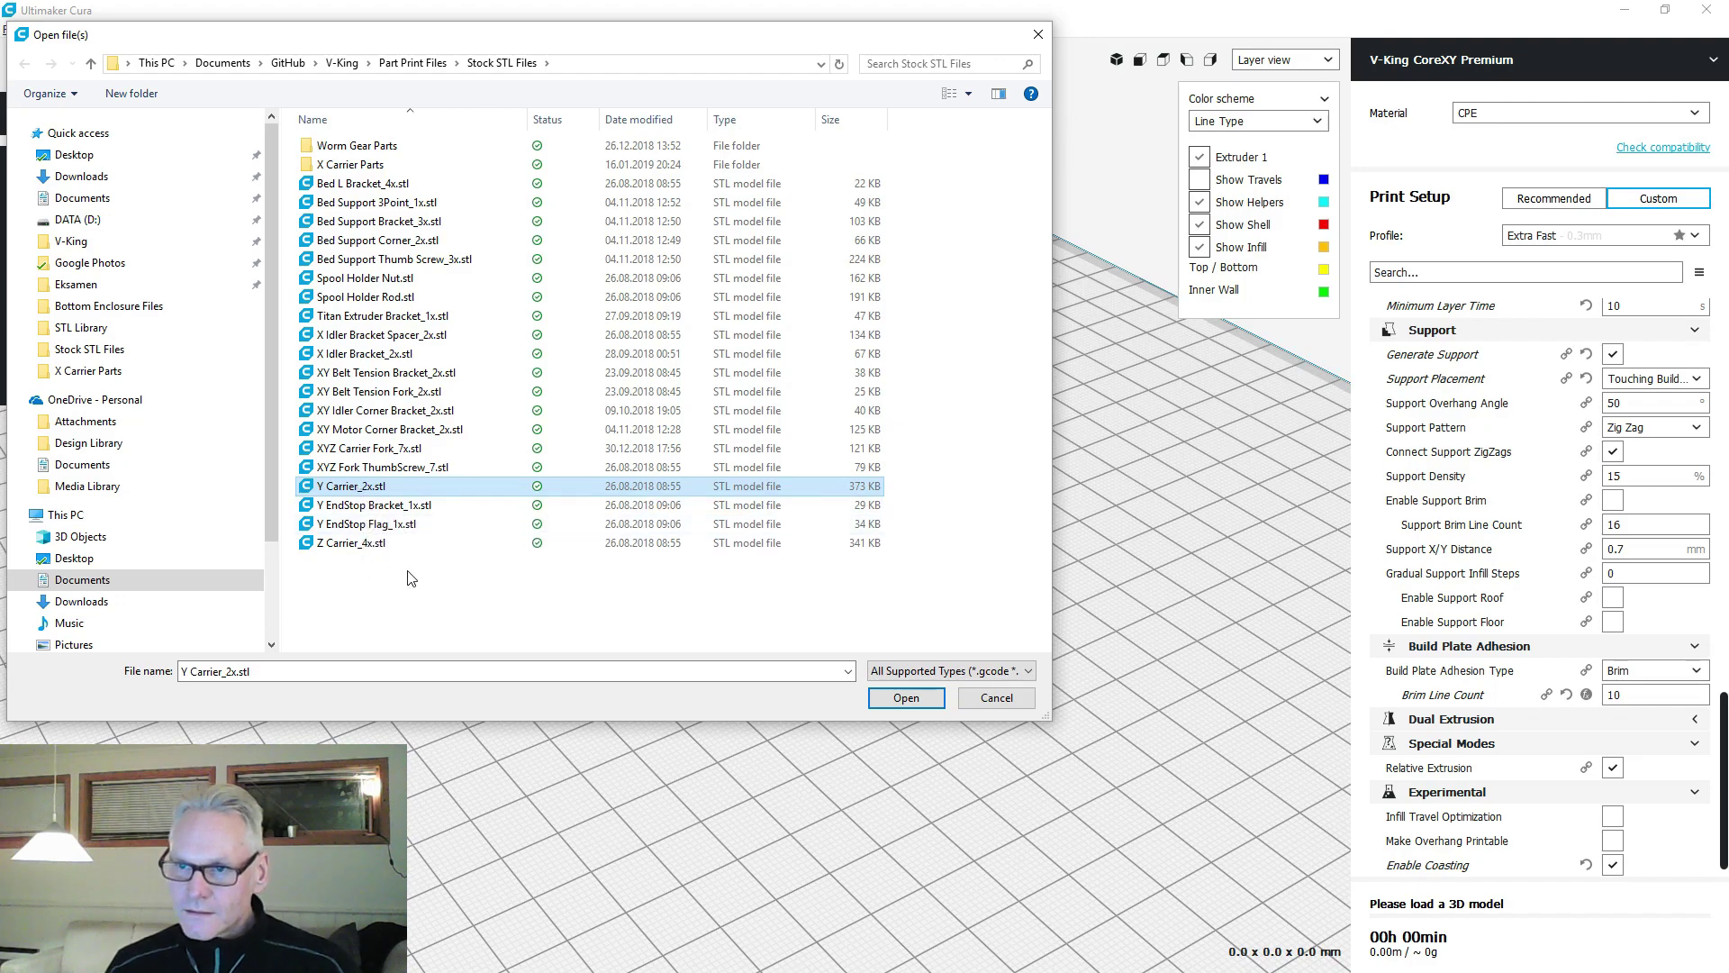
left_click(358, 526, "shift")
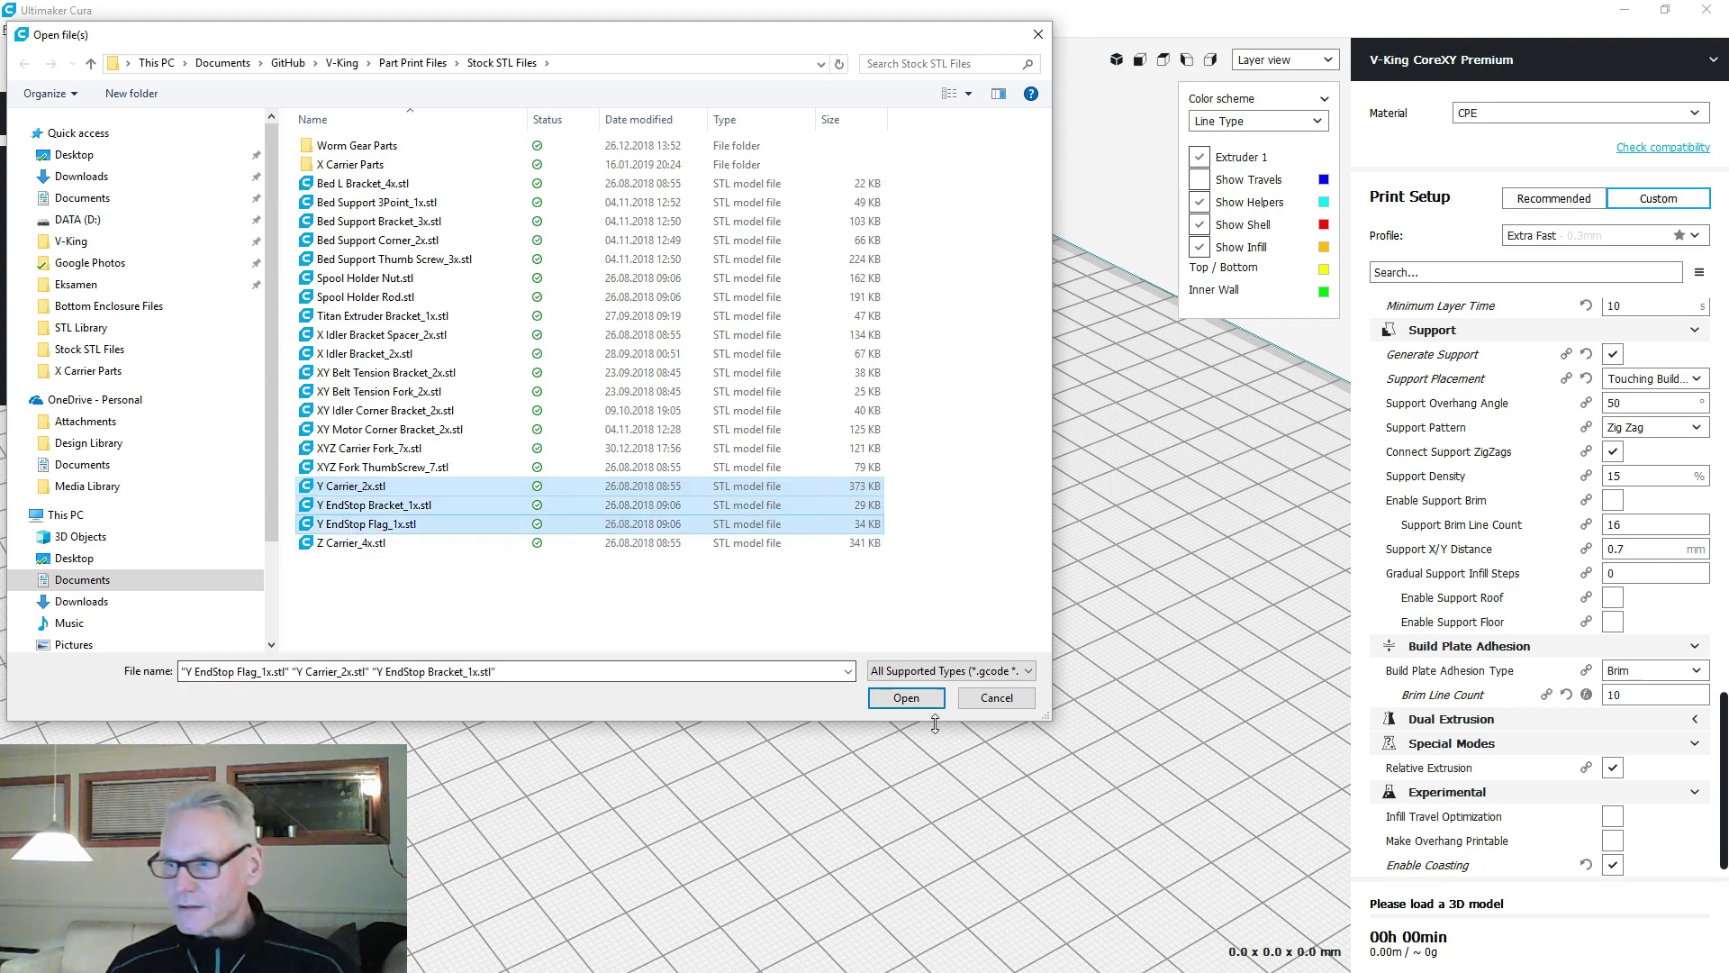
left_click(906, 698)
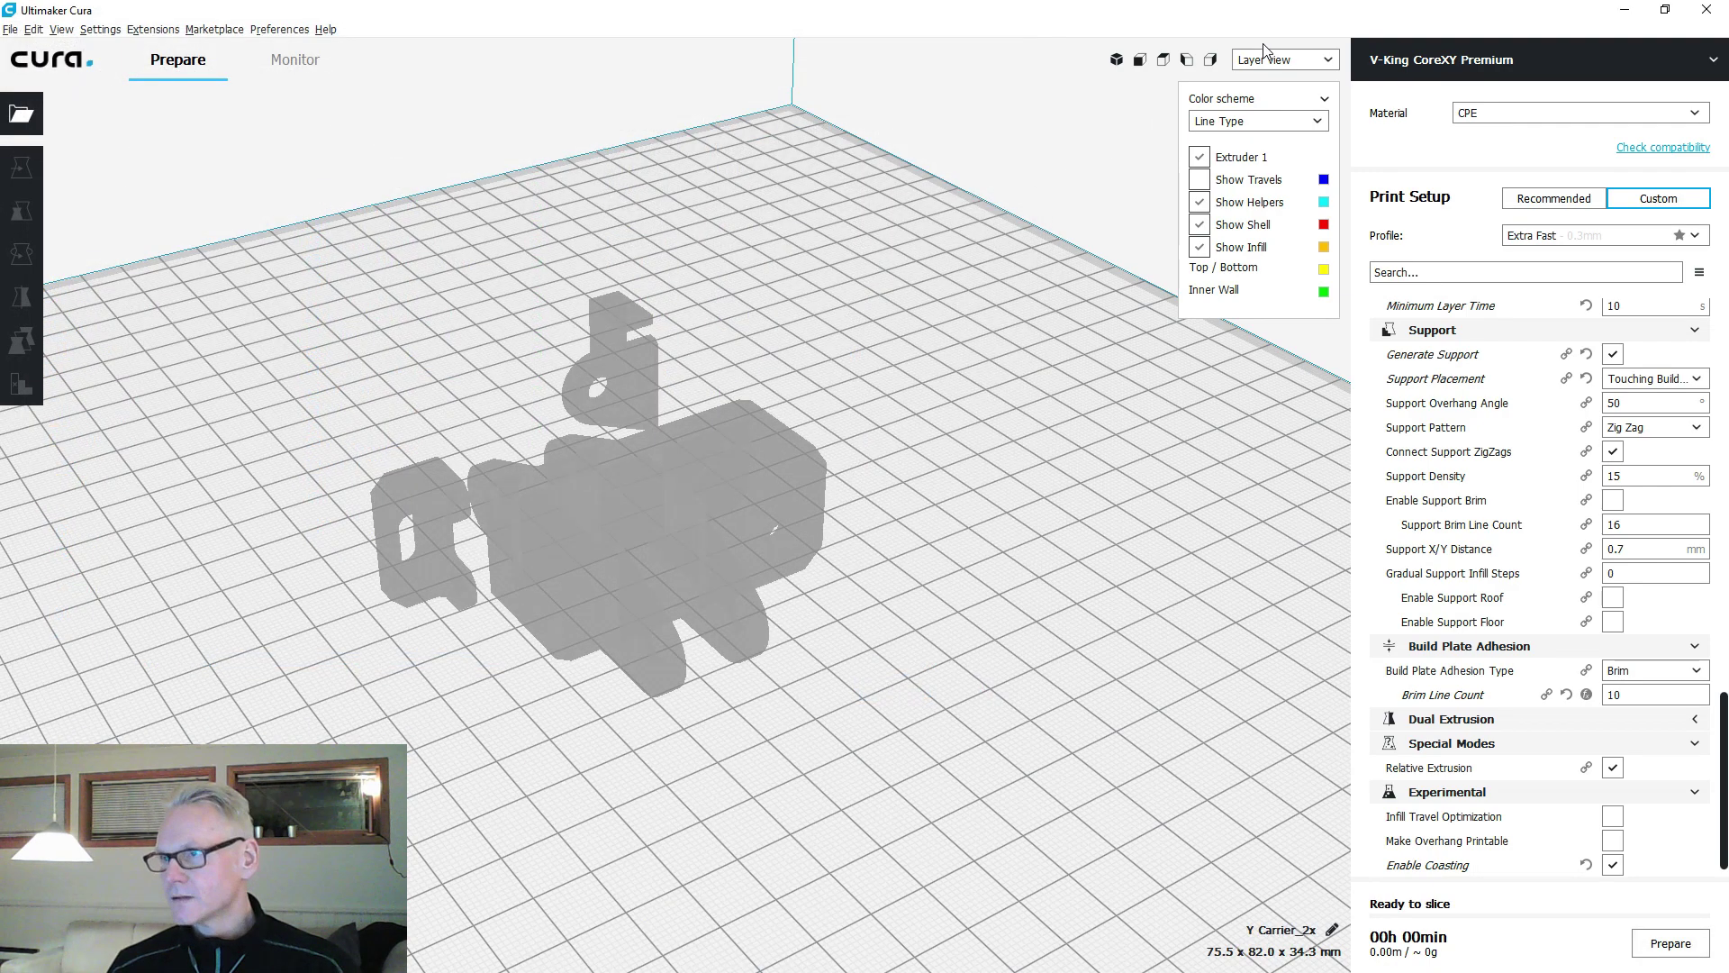
left_click(1265, 56)
left_click(1266, 77)
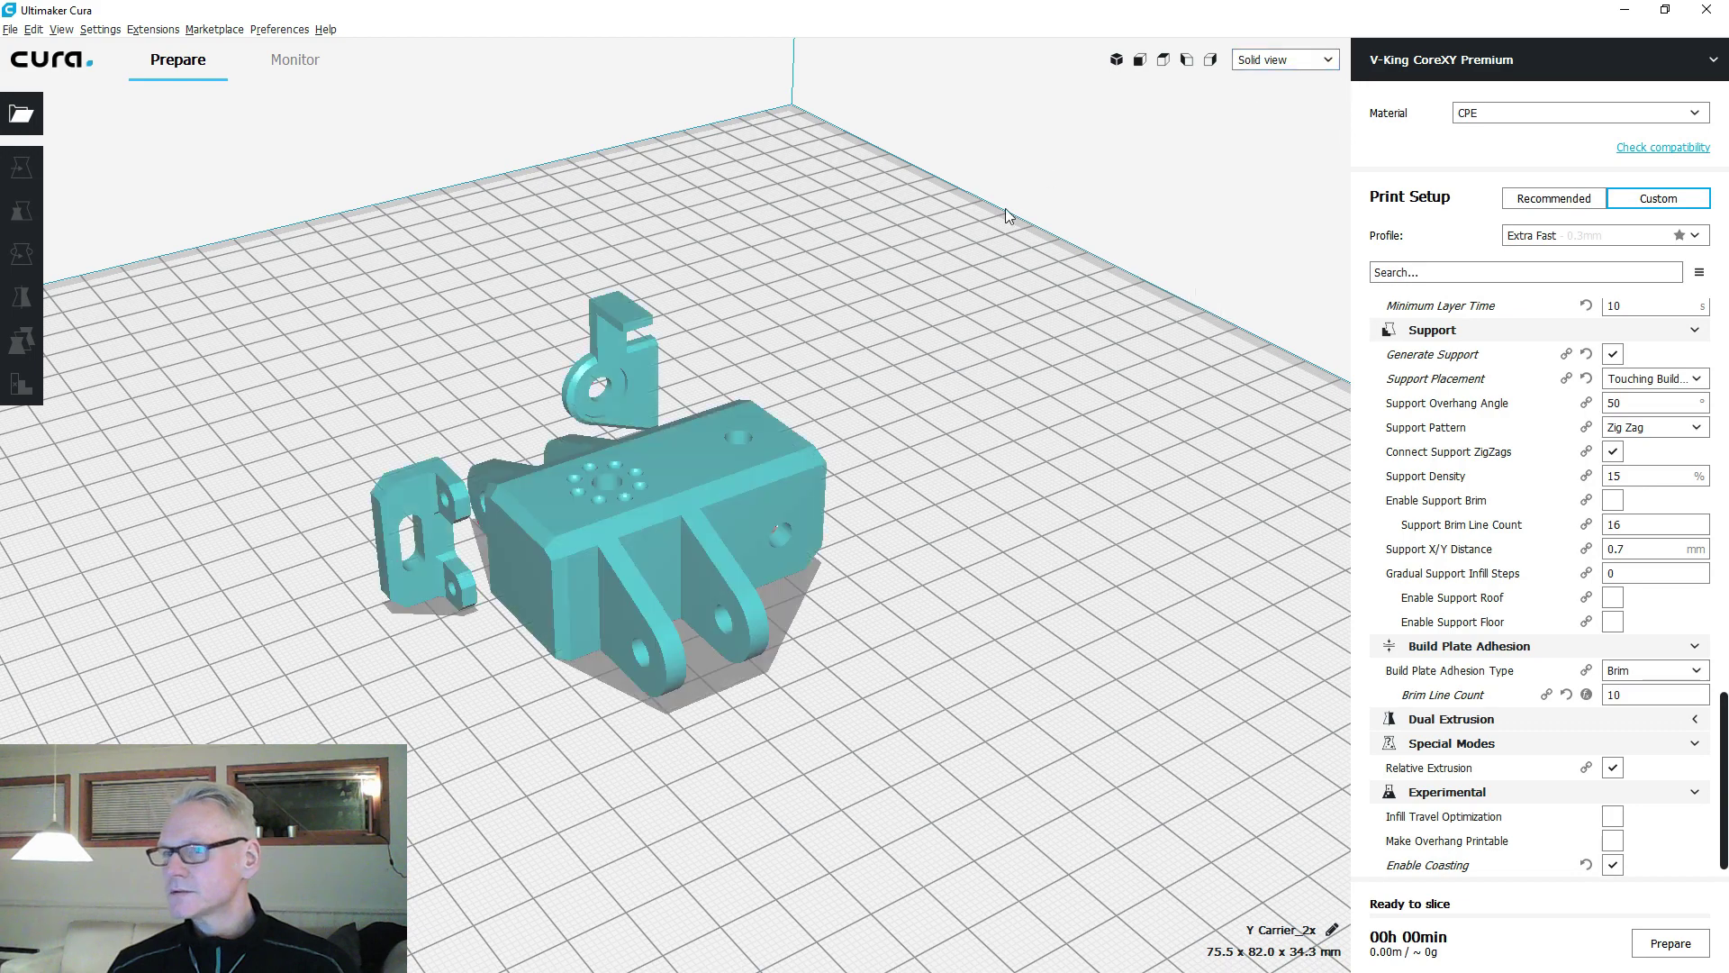
Turn the Y Carrier over by 180°.
left_click(756, 455)
right_click_drag(888, 535, 802, 464)
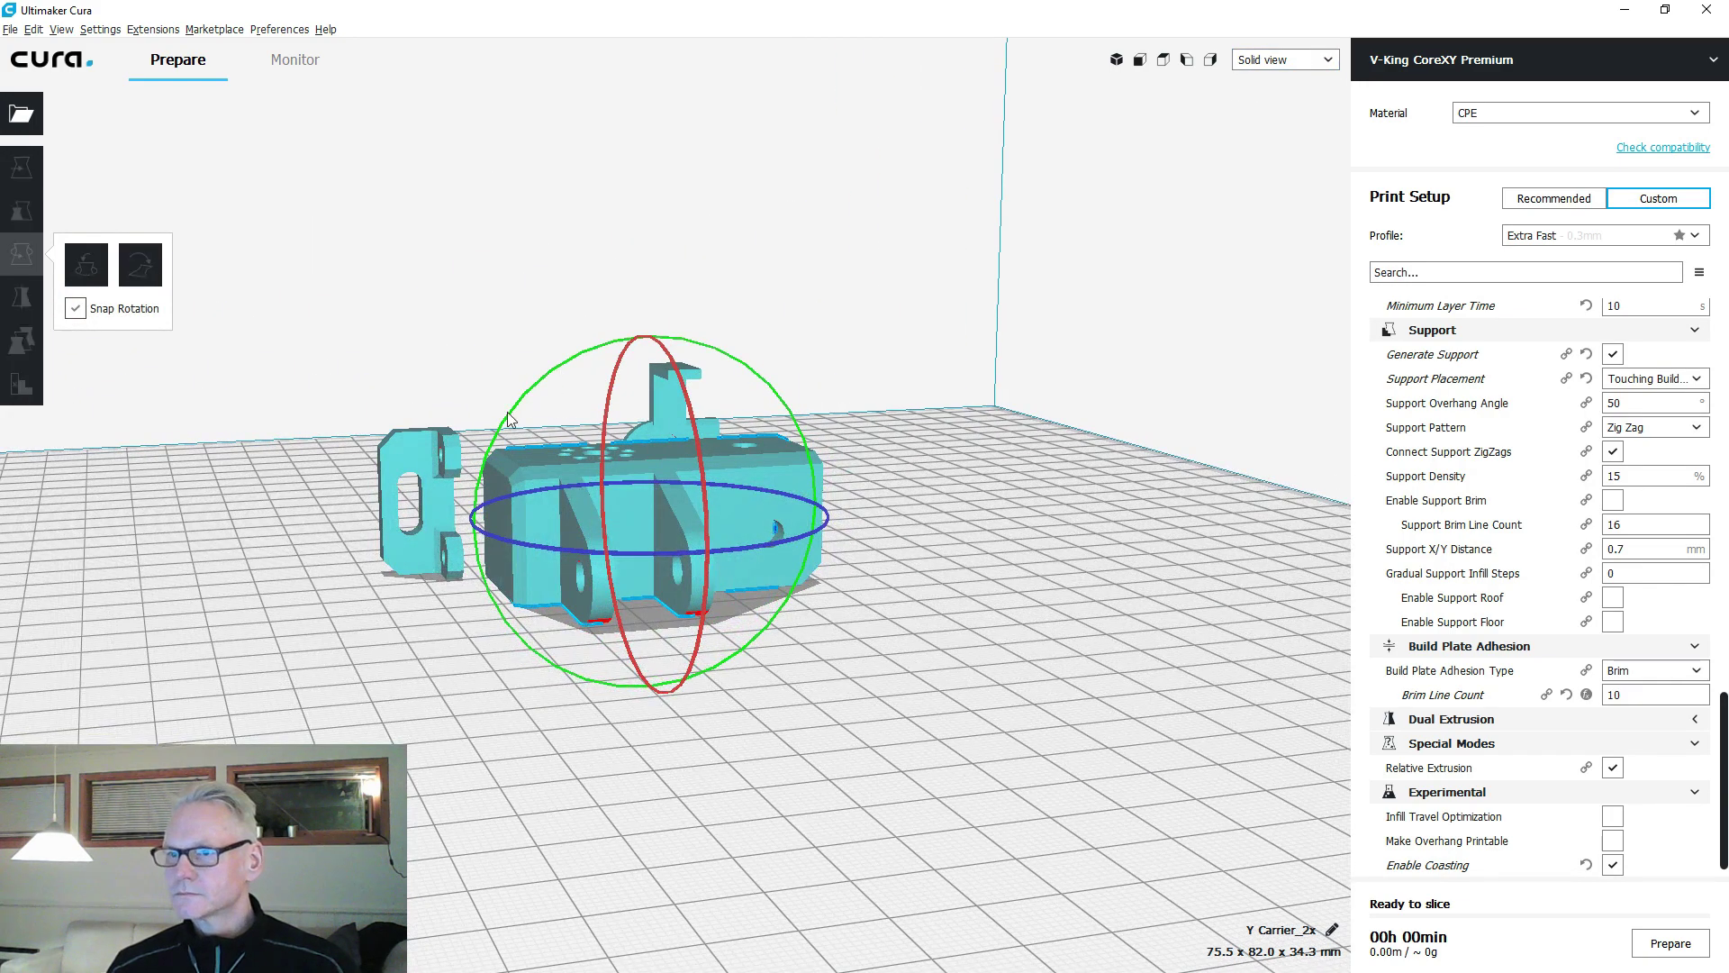
left_click_drag(509, 418, 940, 614)
left_click(1089, 603)
right_click_drag(1089, 603, 818, 667)
Lay the small upright part flat, giving a 115.5 x 106.2 x 24.0 mm layout.
left_click(878, 602)
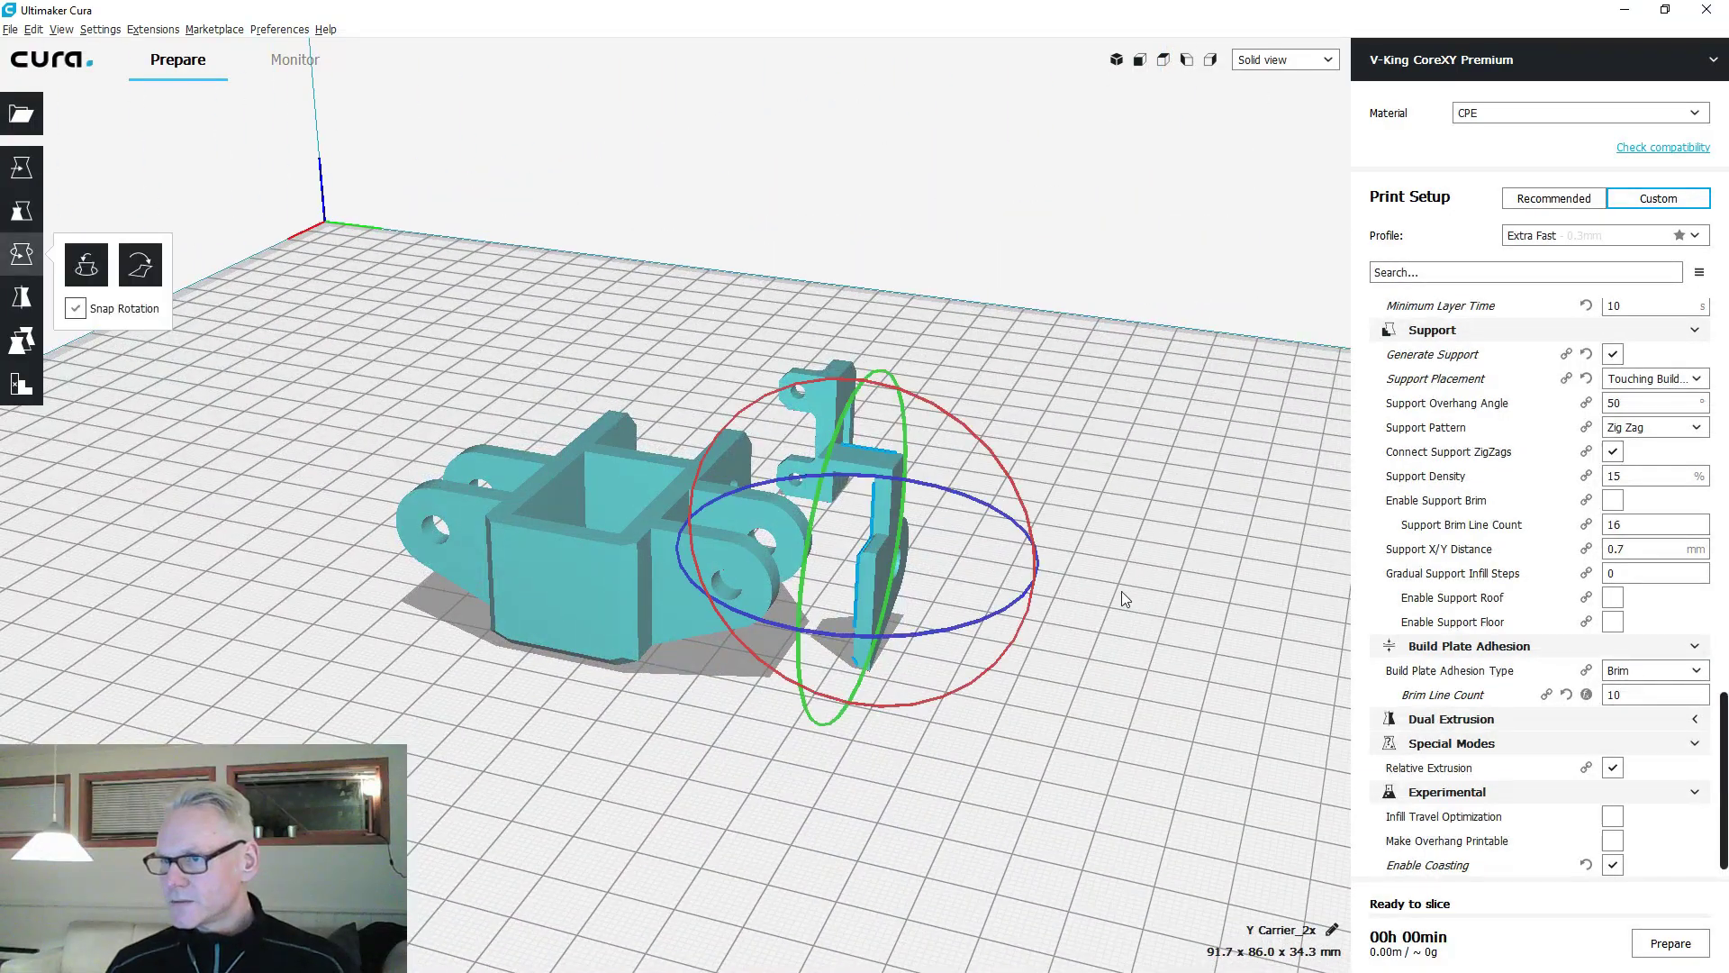
right_click_drag(1121, 591, 1019, 383)
left_click_drag(1017, 383, 949, 705)
right_click_drag(1139, 708, 722, 553)
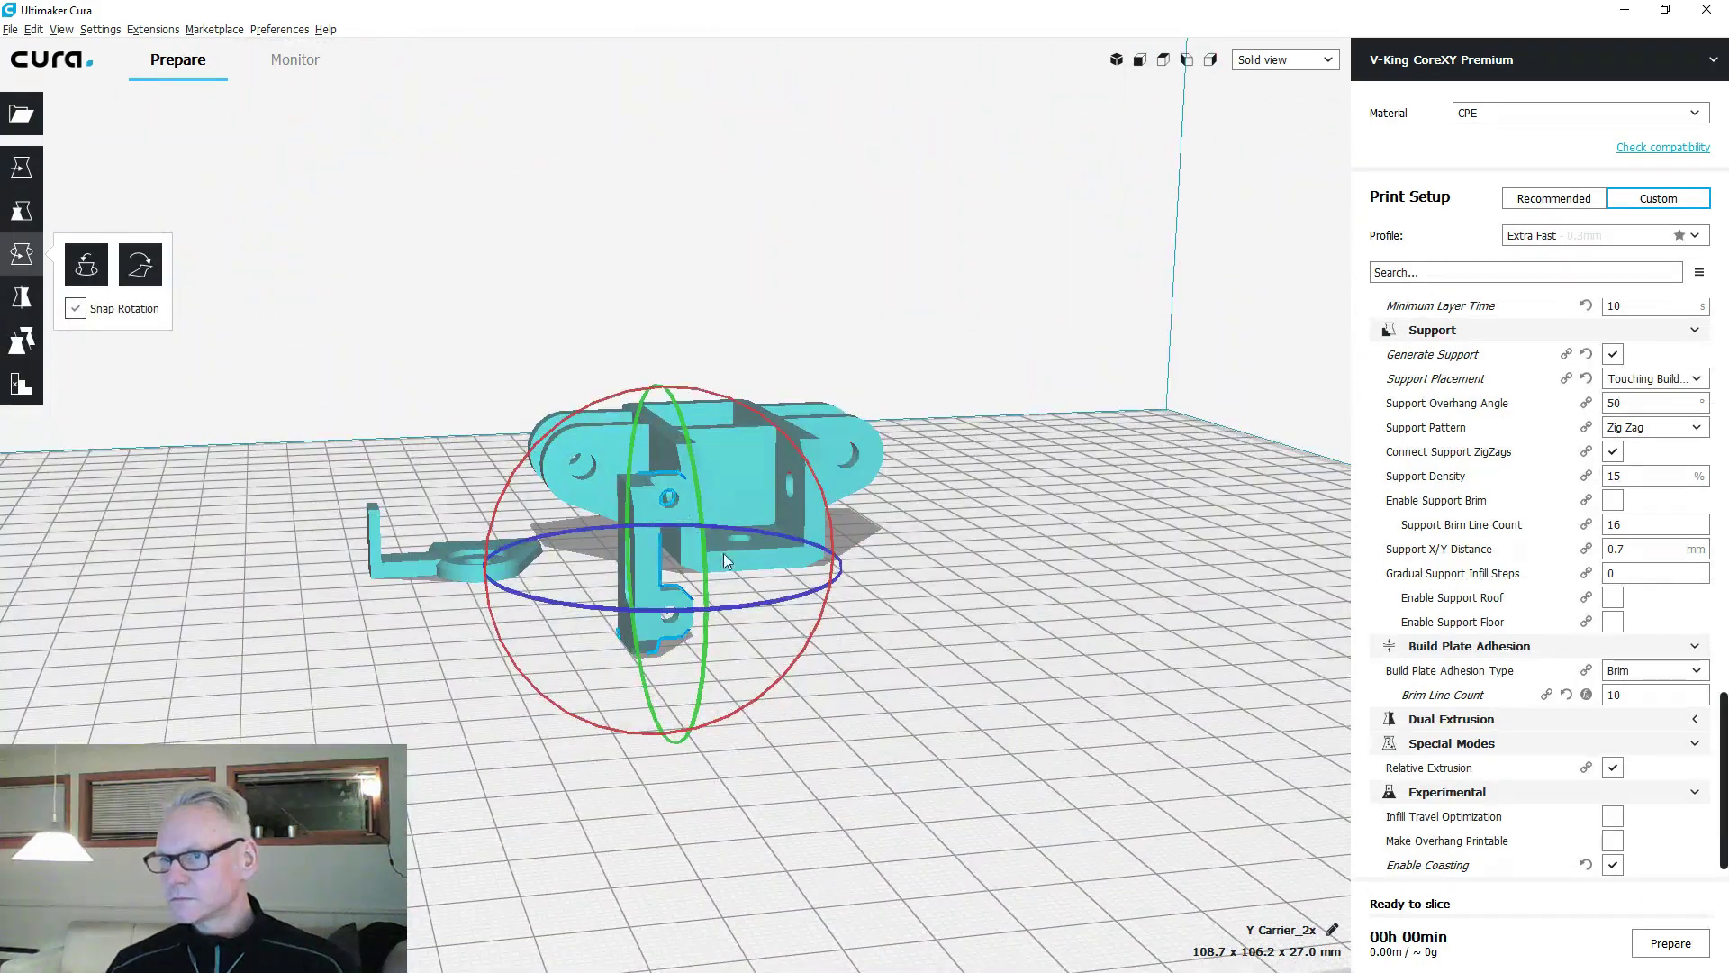
right_click_drag(1039, 576, 633, 550)
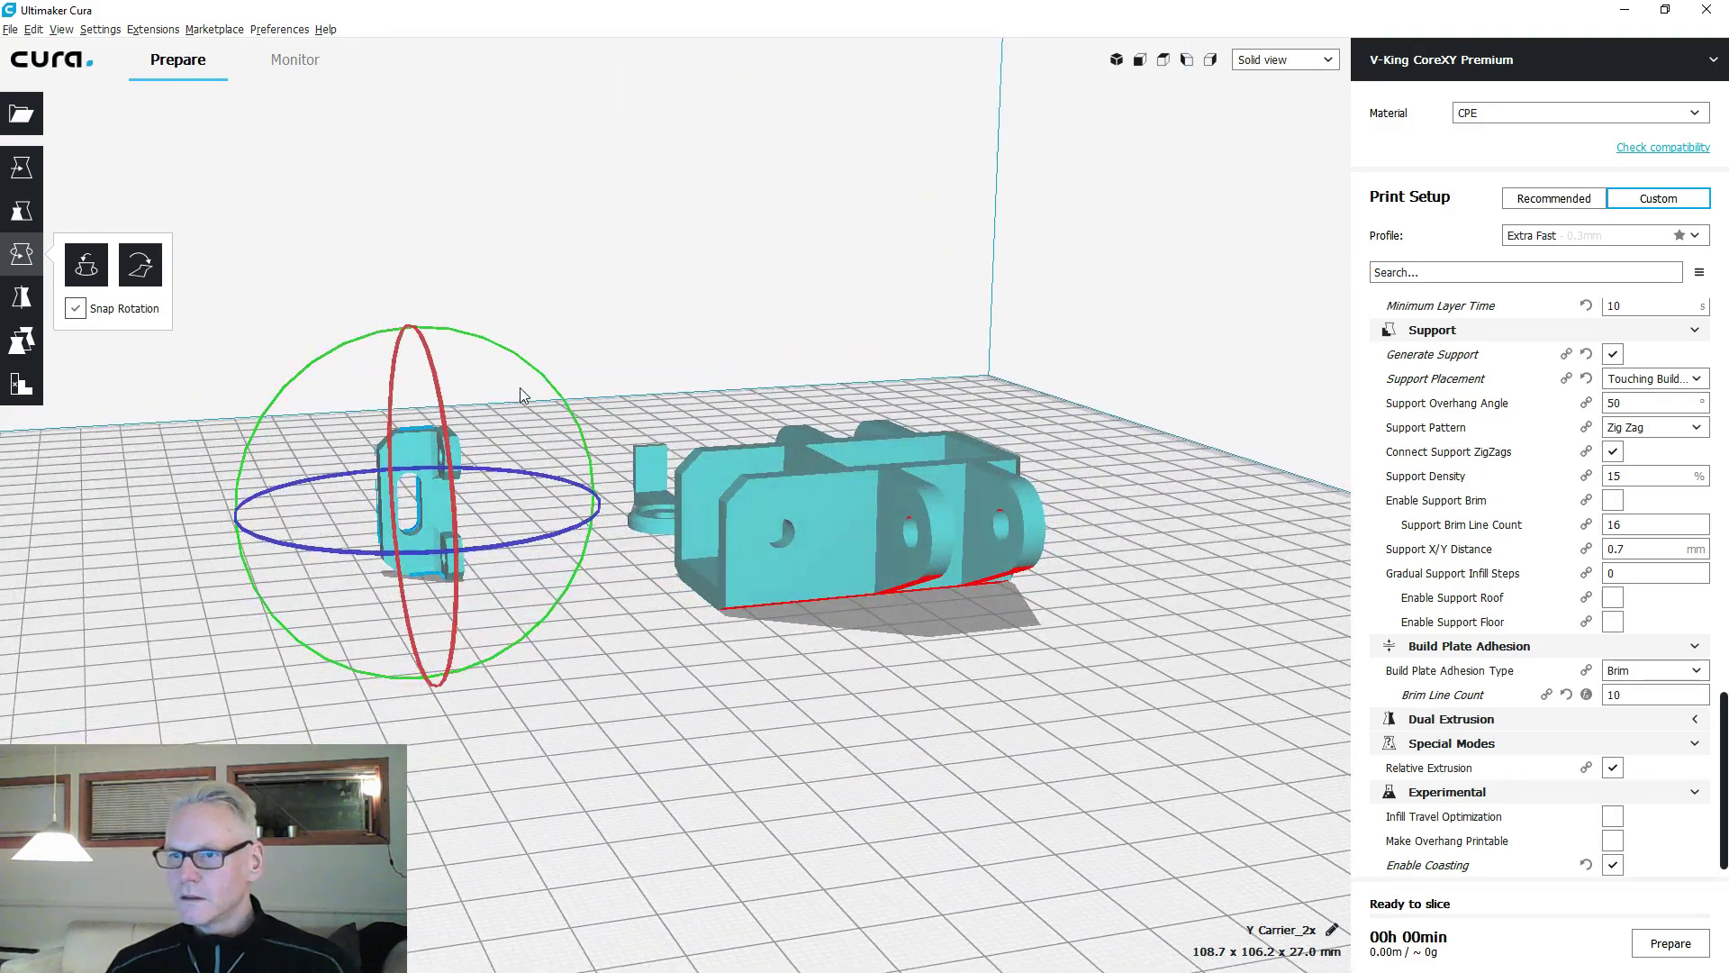
left_click_drag(520, 357, 565, 635)
left_click(590, 715)
right_click_drag(591, 715, 882, 569)
scroll(585, 739, "up", 5)
left_click(883, 569)
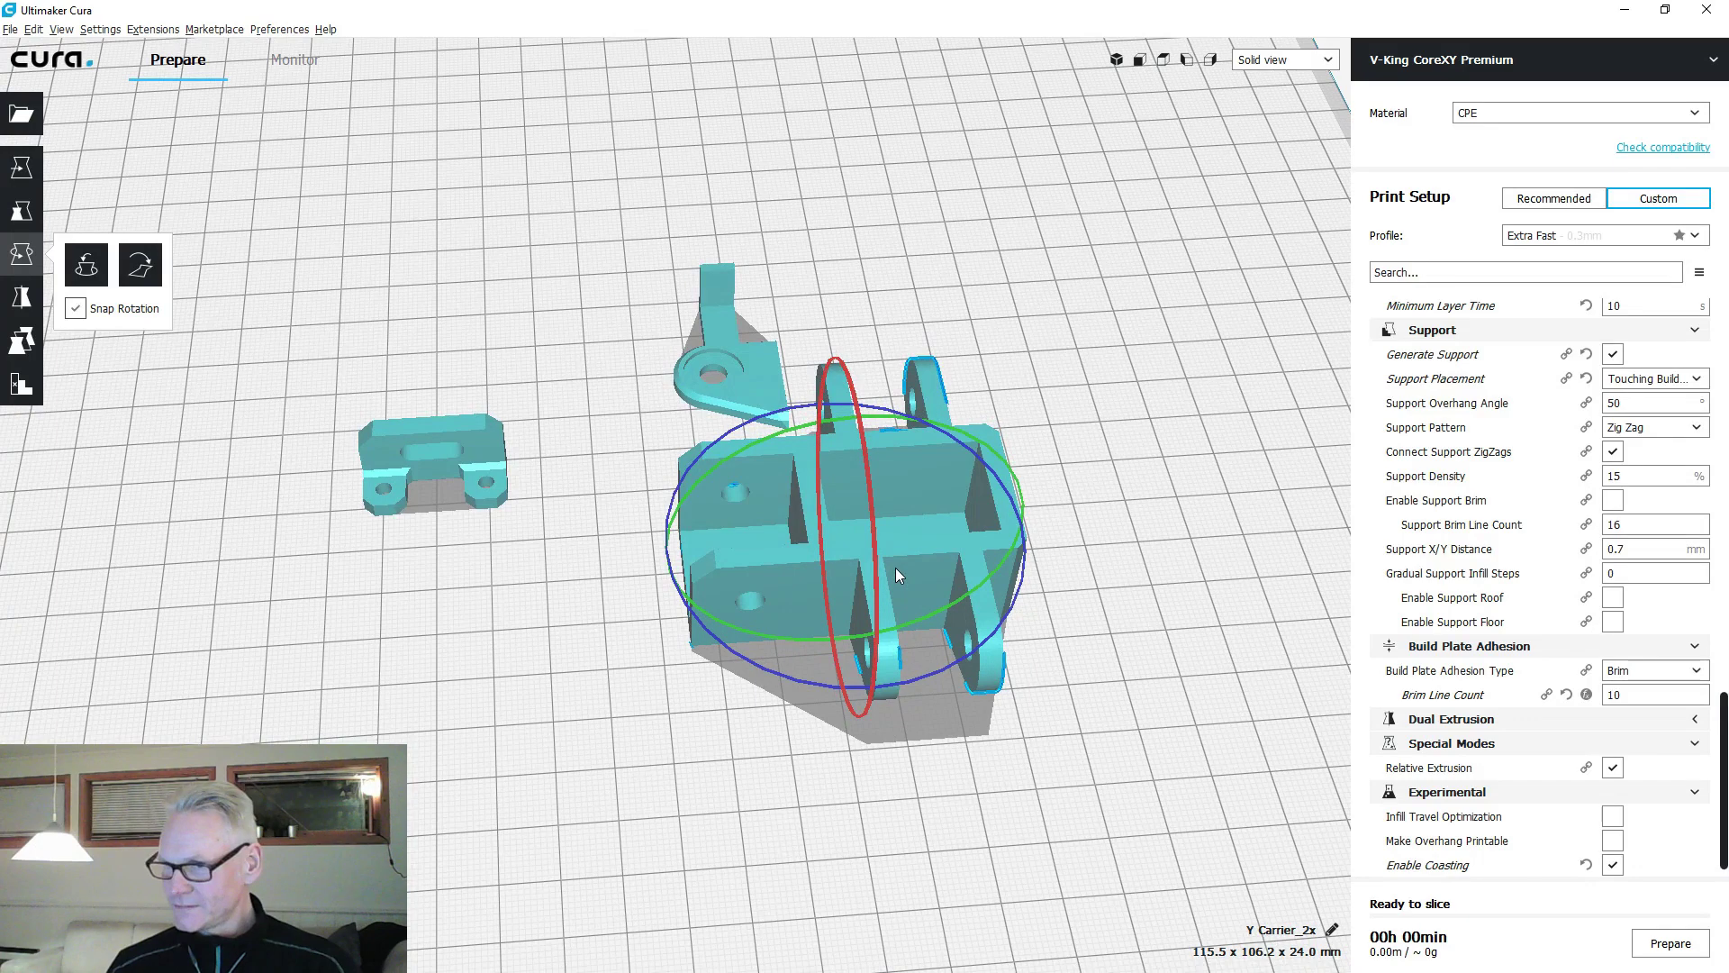
Make one extra copy of Y Carrier_2x, the layout spanning 118.5 x 126.7 x 24.0 mm.
right_click(896, 569)
left_click(990, 618)
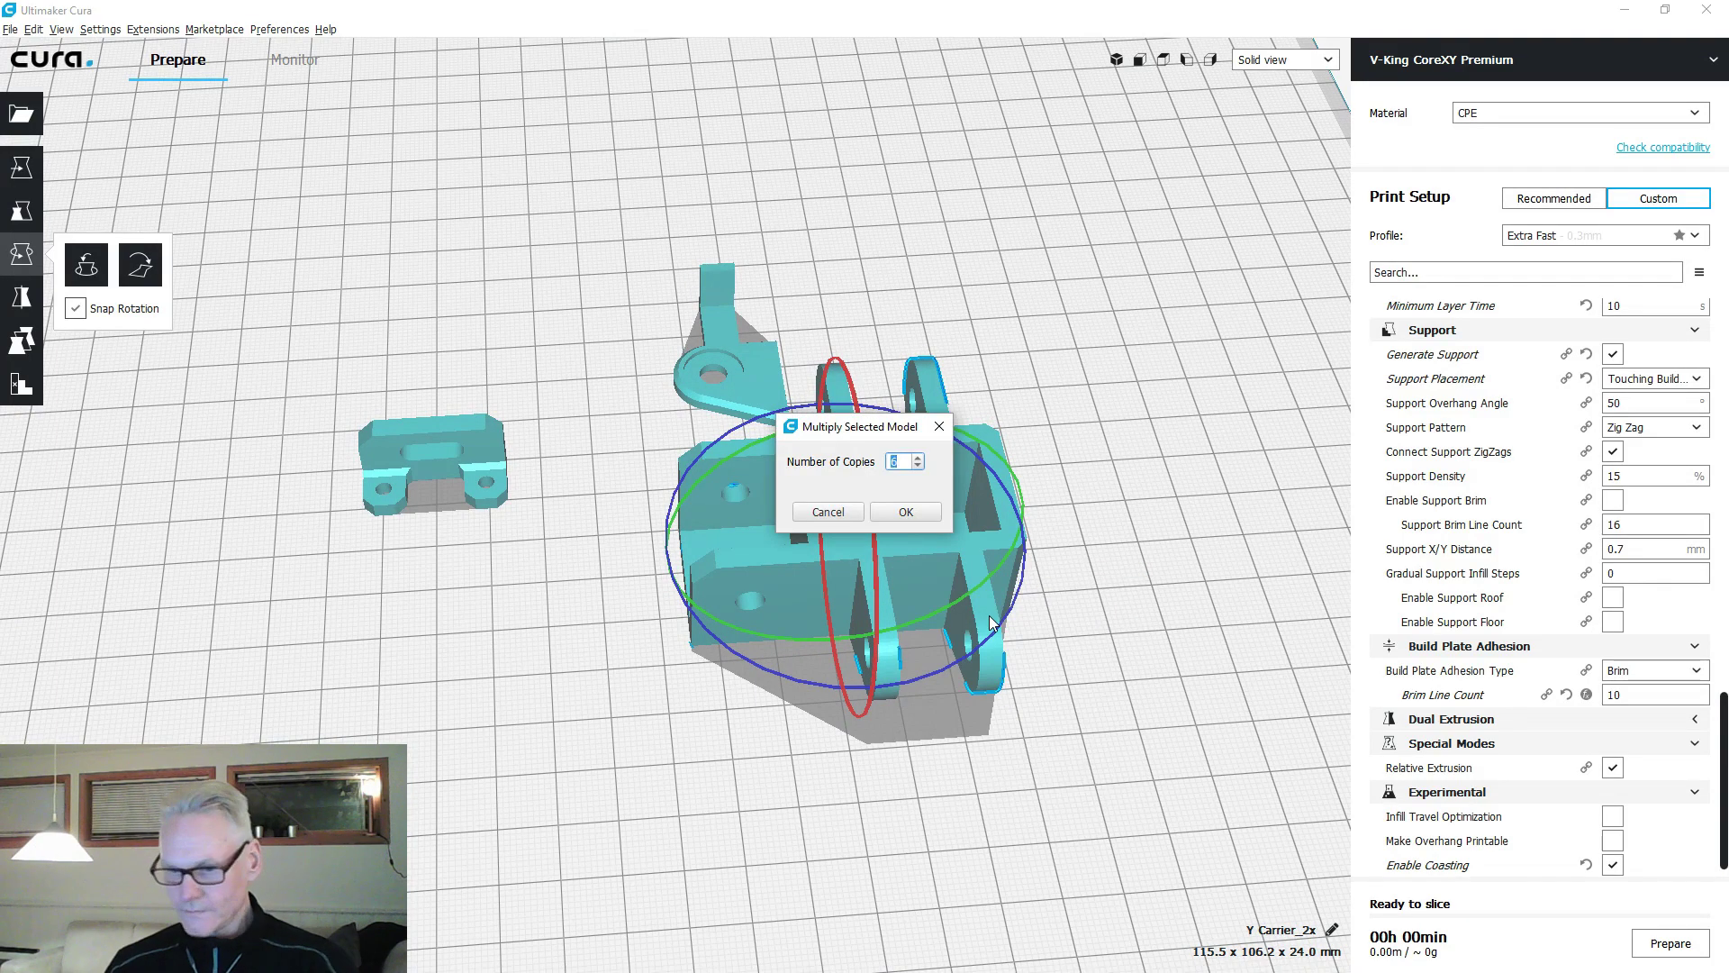
type("1")
key("Return")
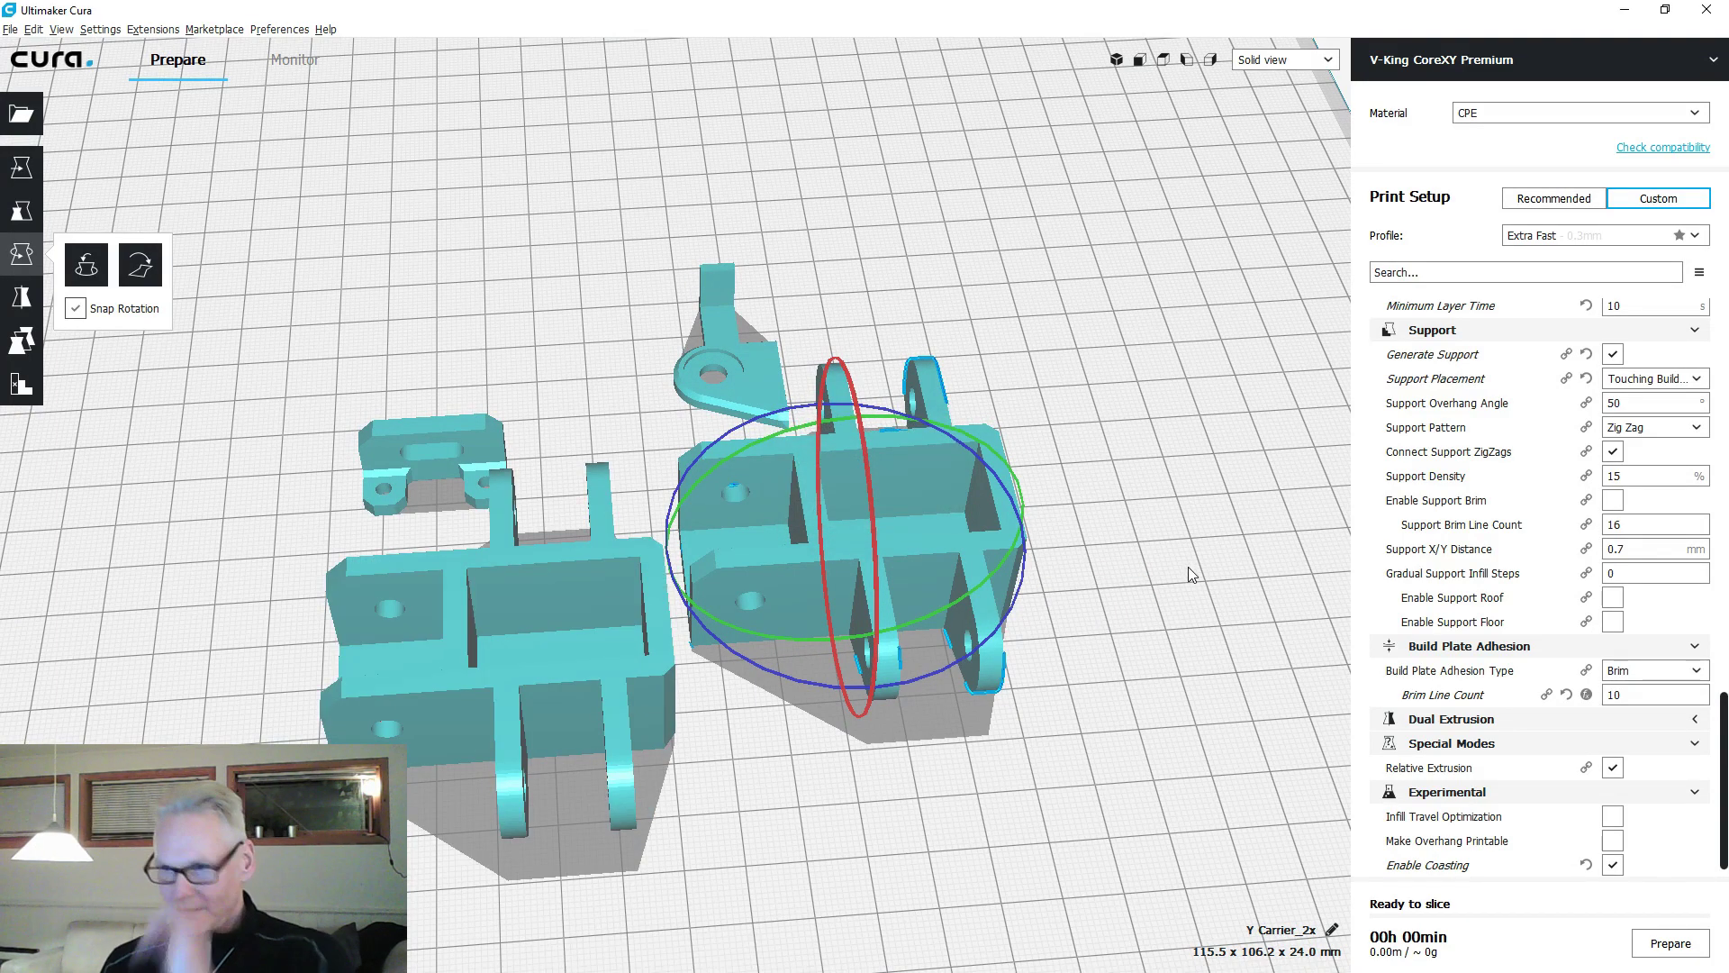
left_click(1187, 566)
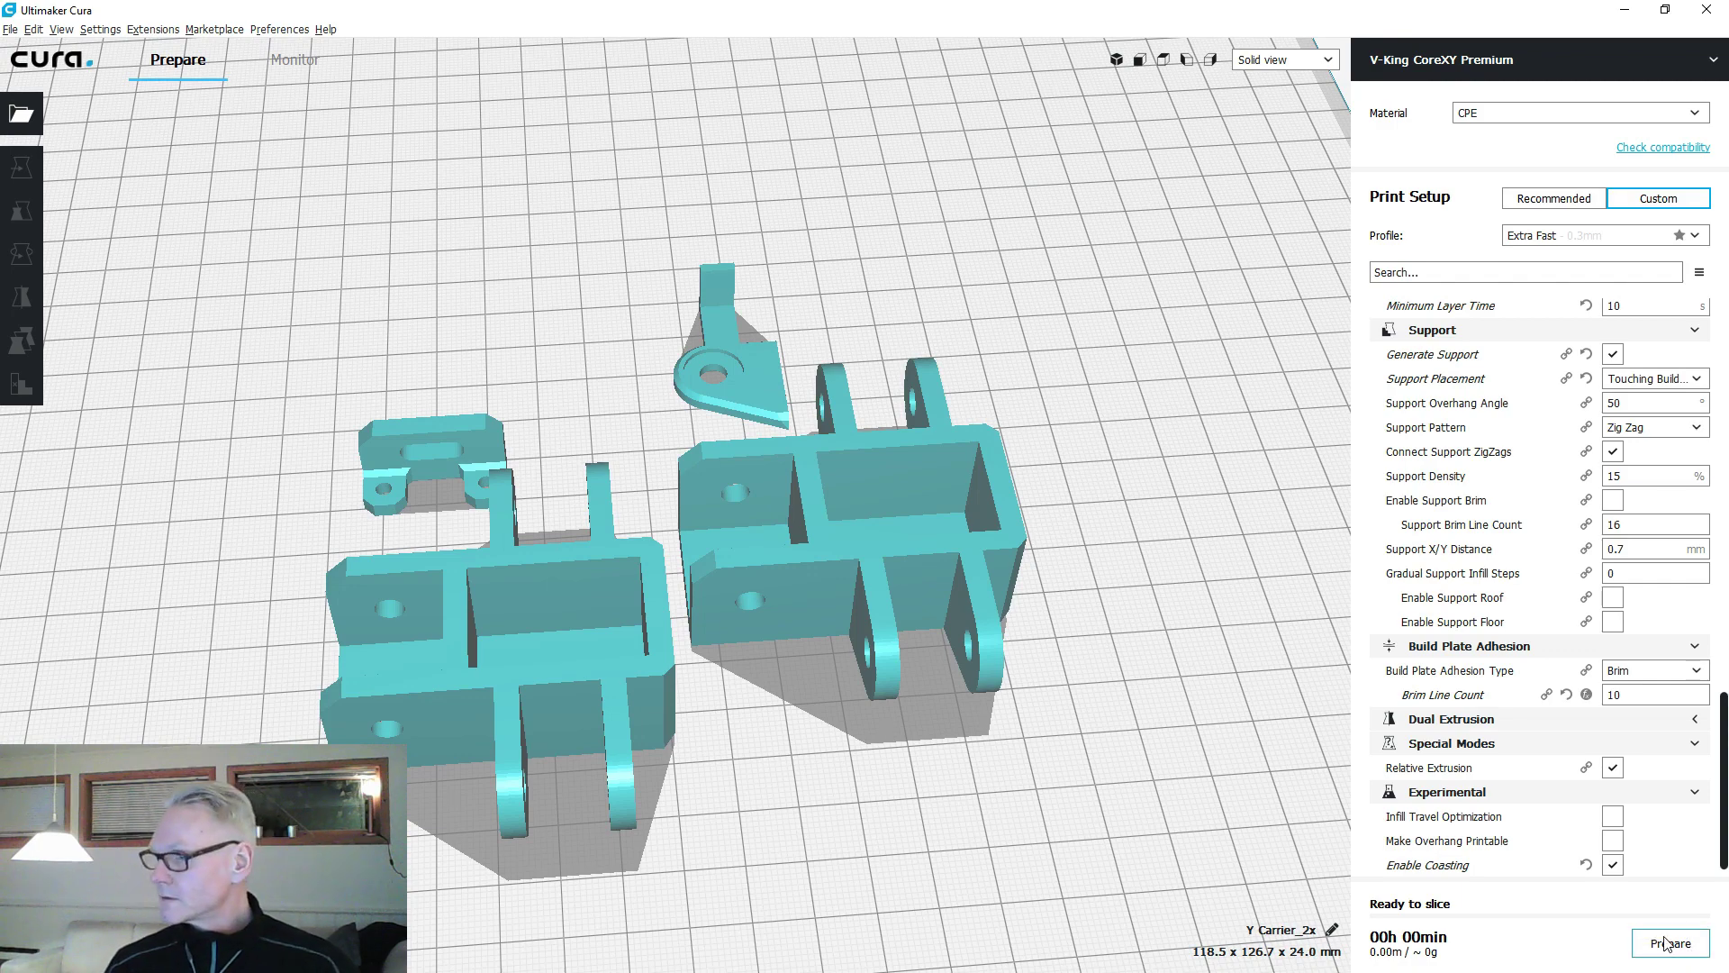
Slice in Layer view (04h 09min, 21.41 m filament) and inspect the supports and brims.
left_click(1313, 61)
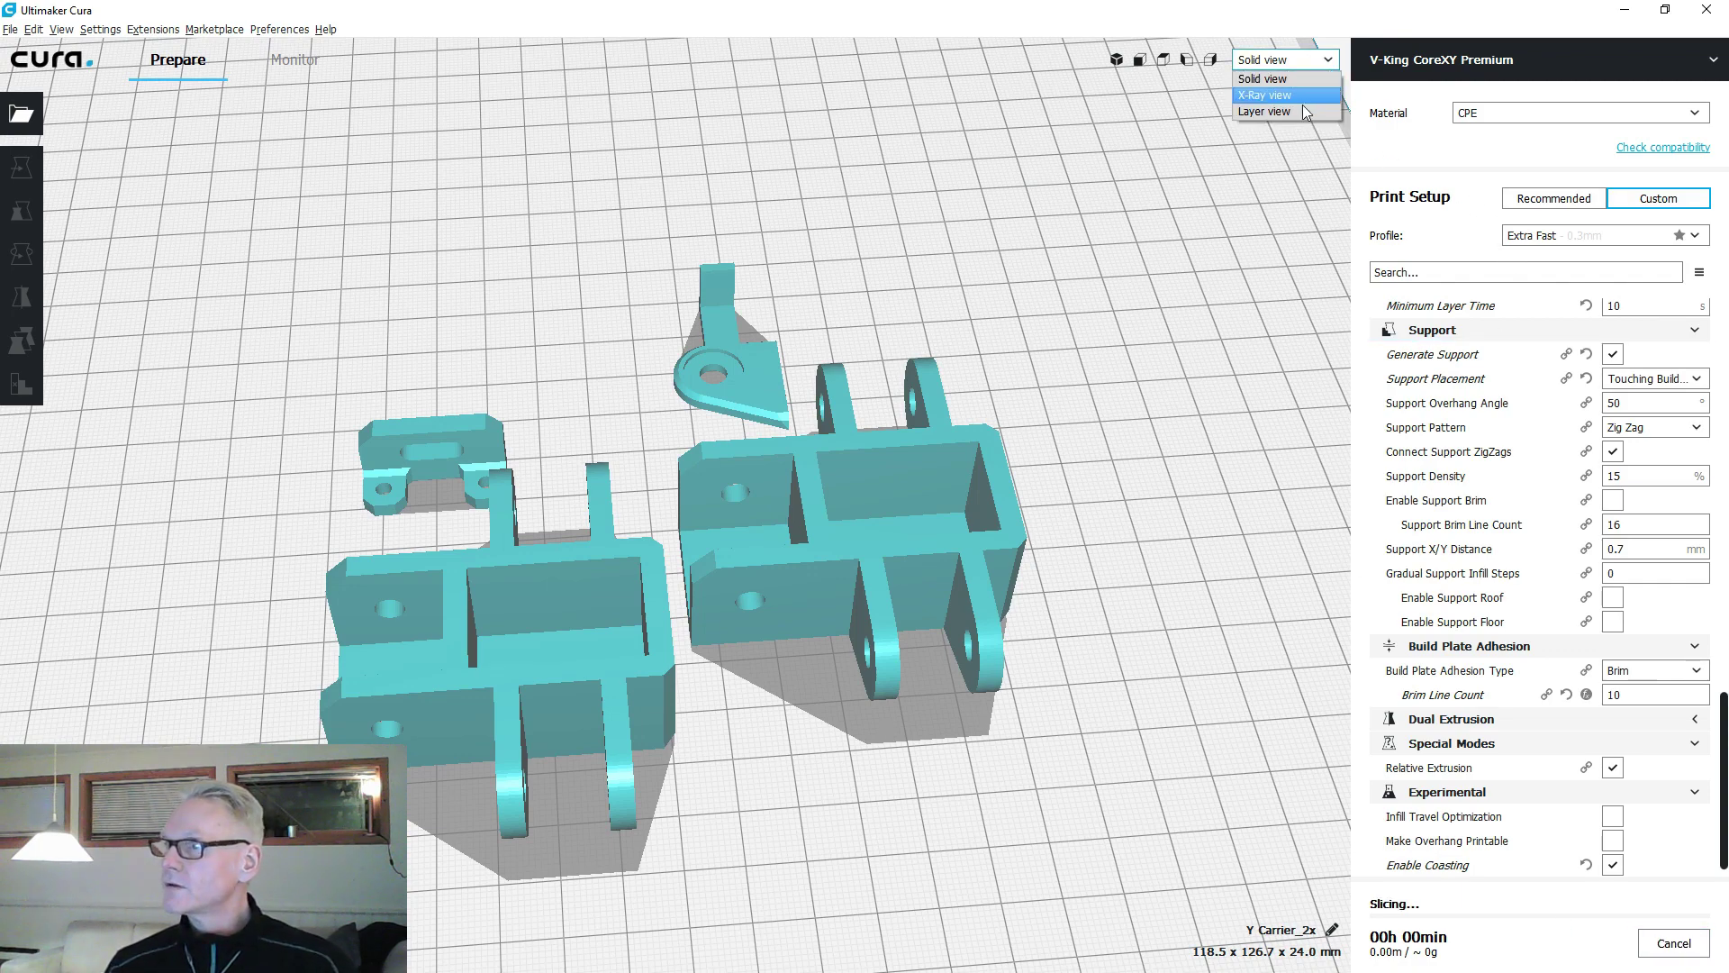
left_click(1300, 106)
right_click_drag(1127, 478, 728, 680)
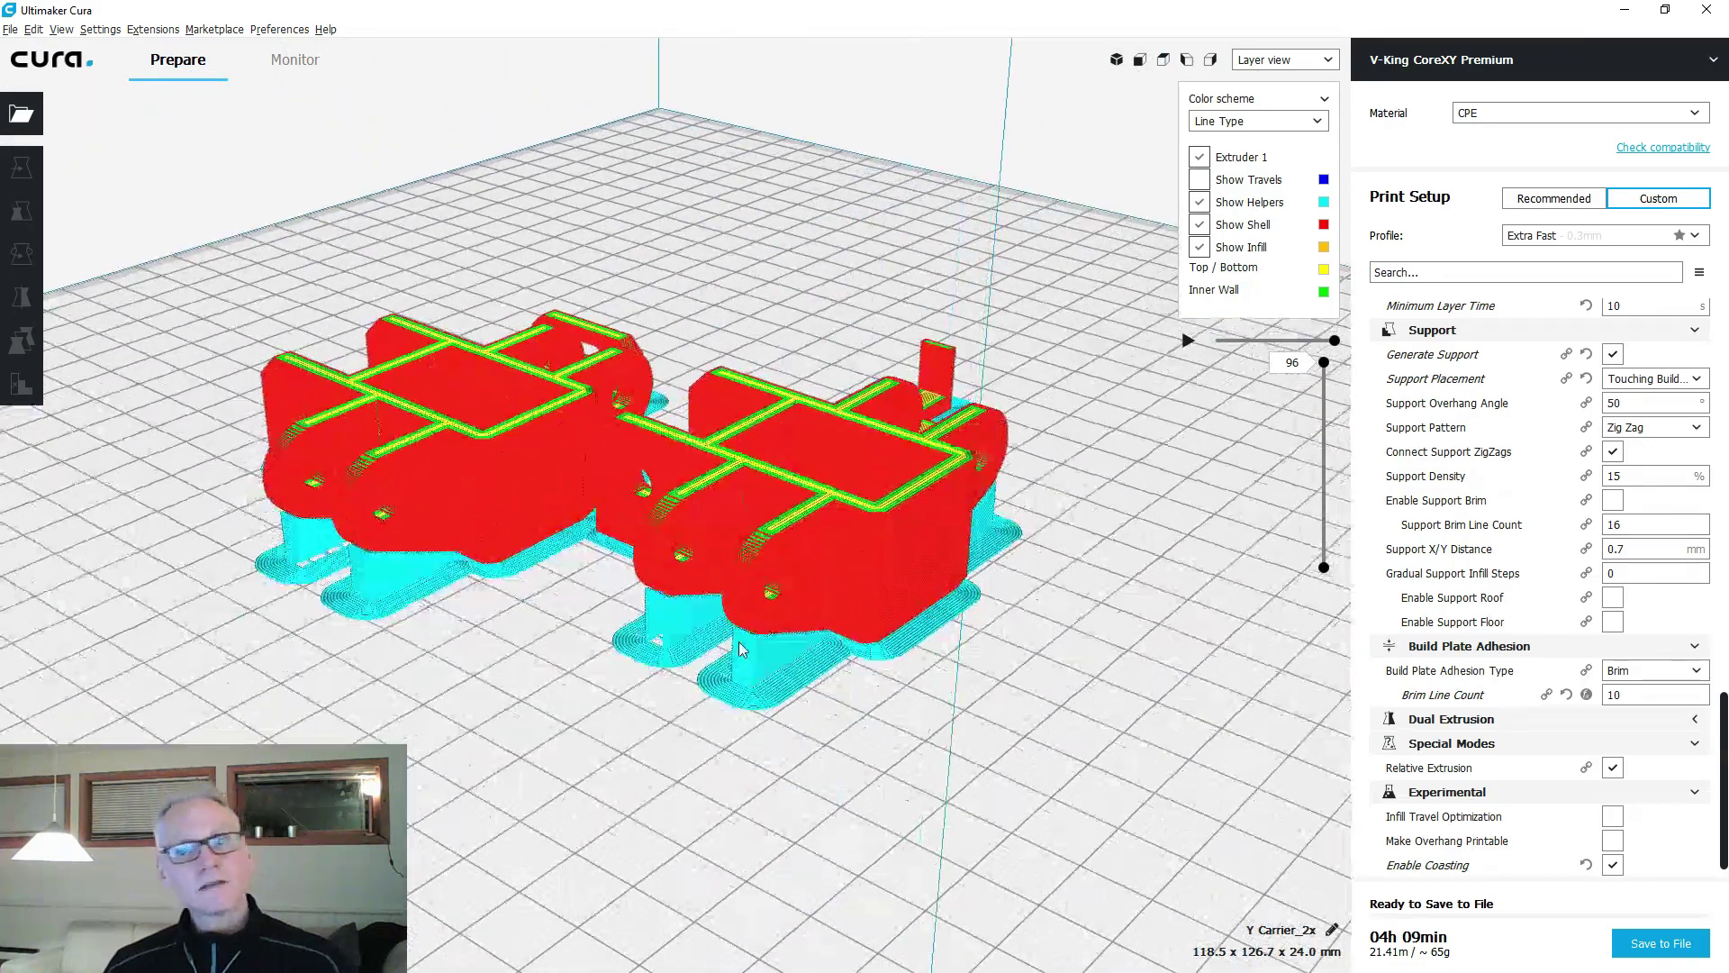
scroll(751, 693, "up", 3)
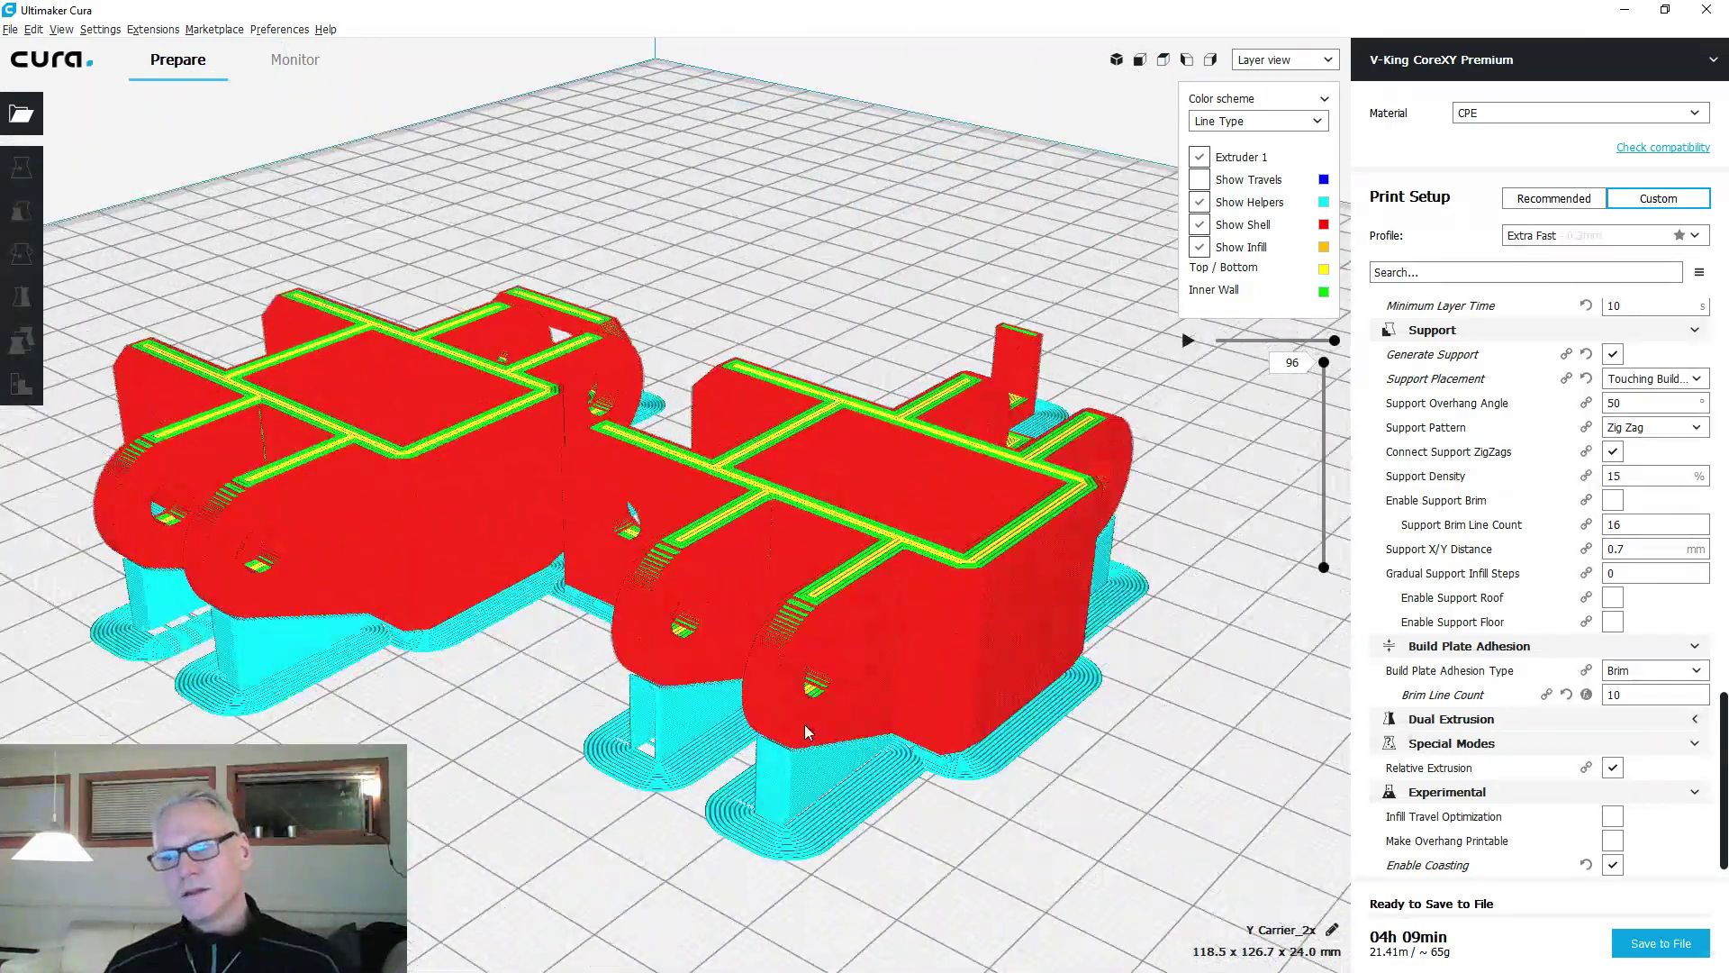
right_click_drag(813, 734, 487, 785)
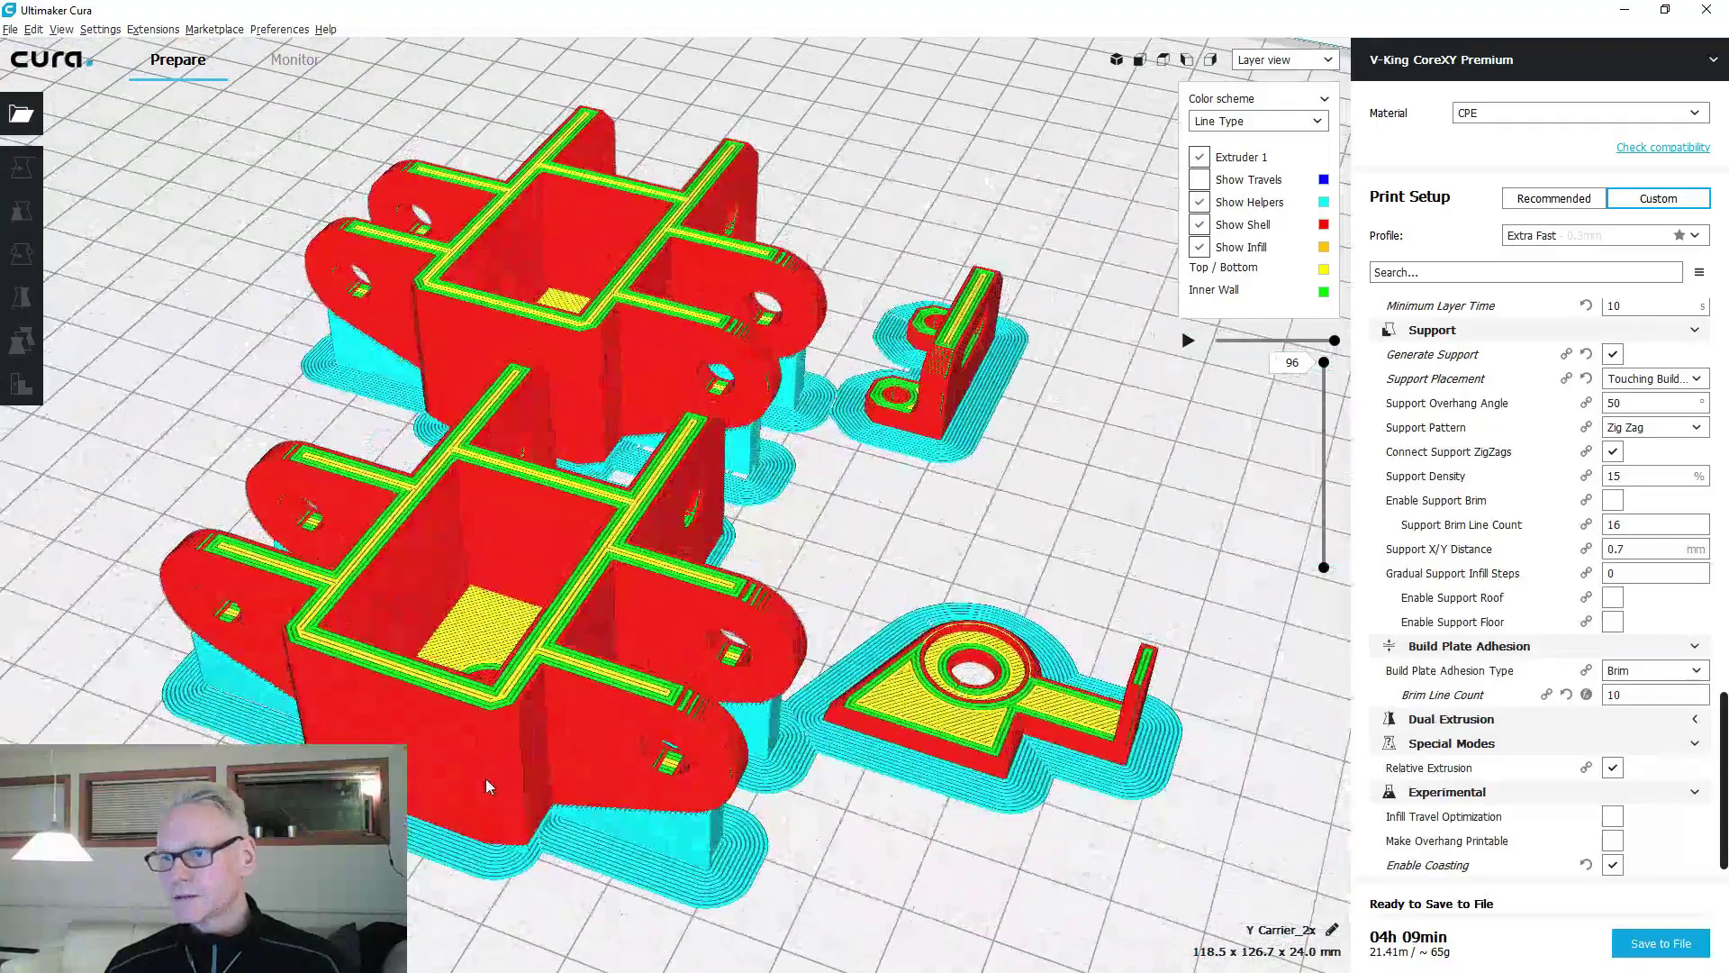
middle_click_drag(582, 740, 661, 705)
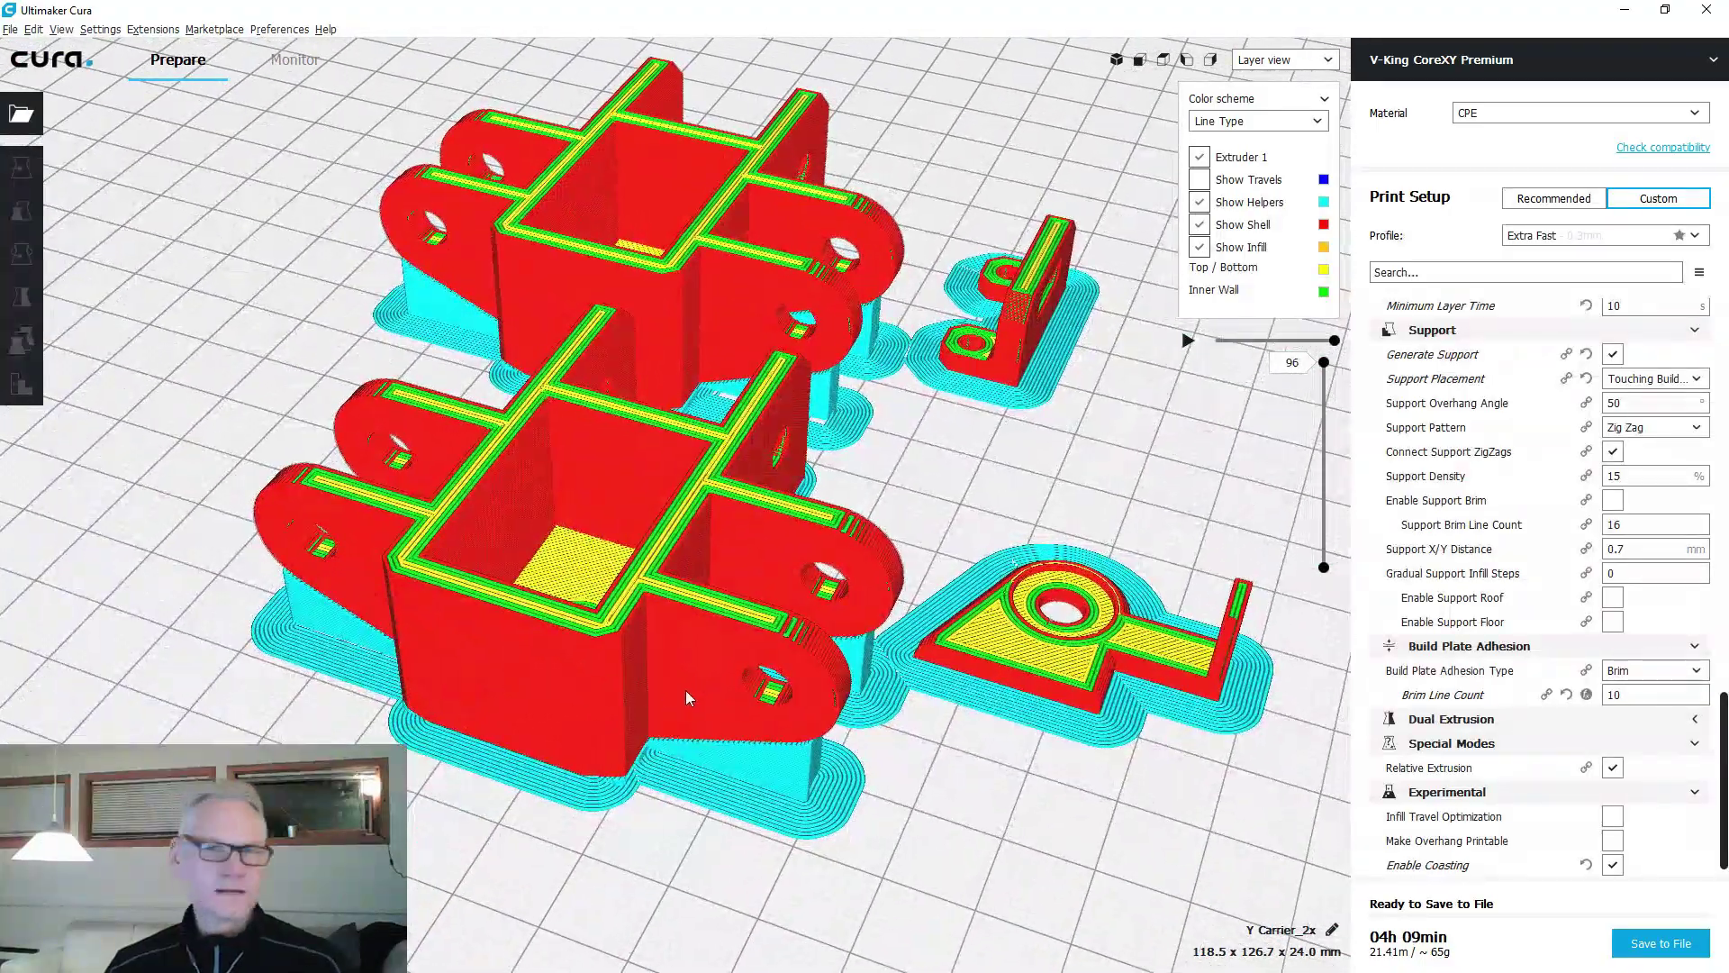
right_click_drag(814, 694, 230, 703)
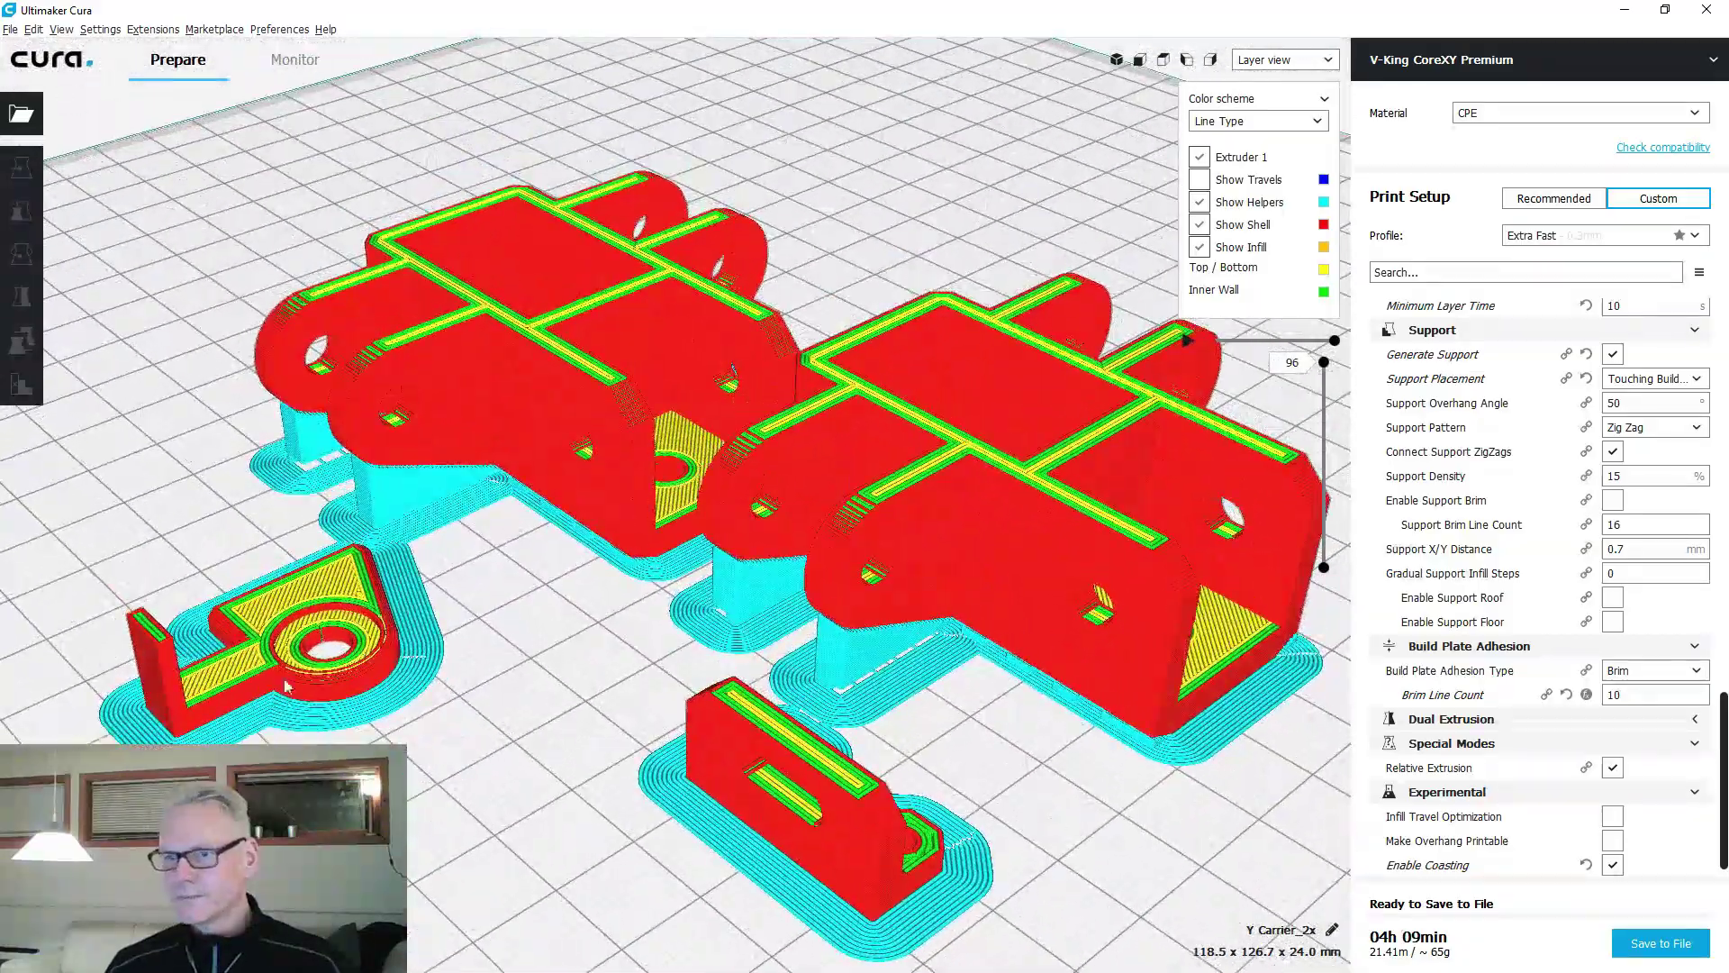
left_click(306, 649)
left_click(829, 792)
left_click(581, 643)
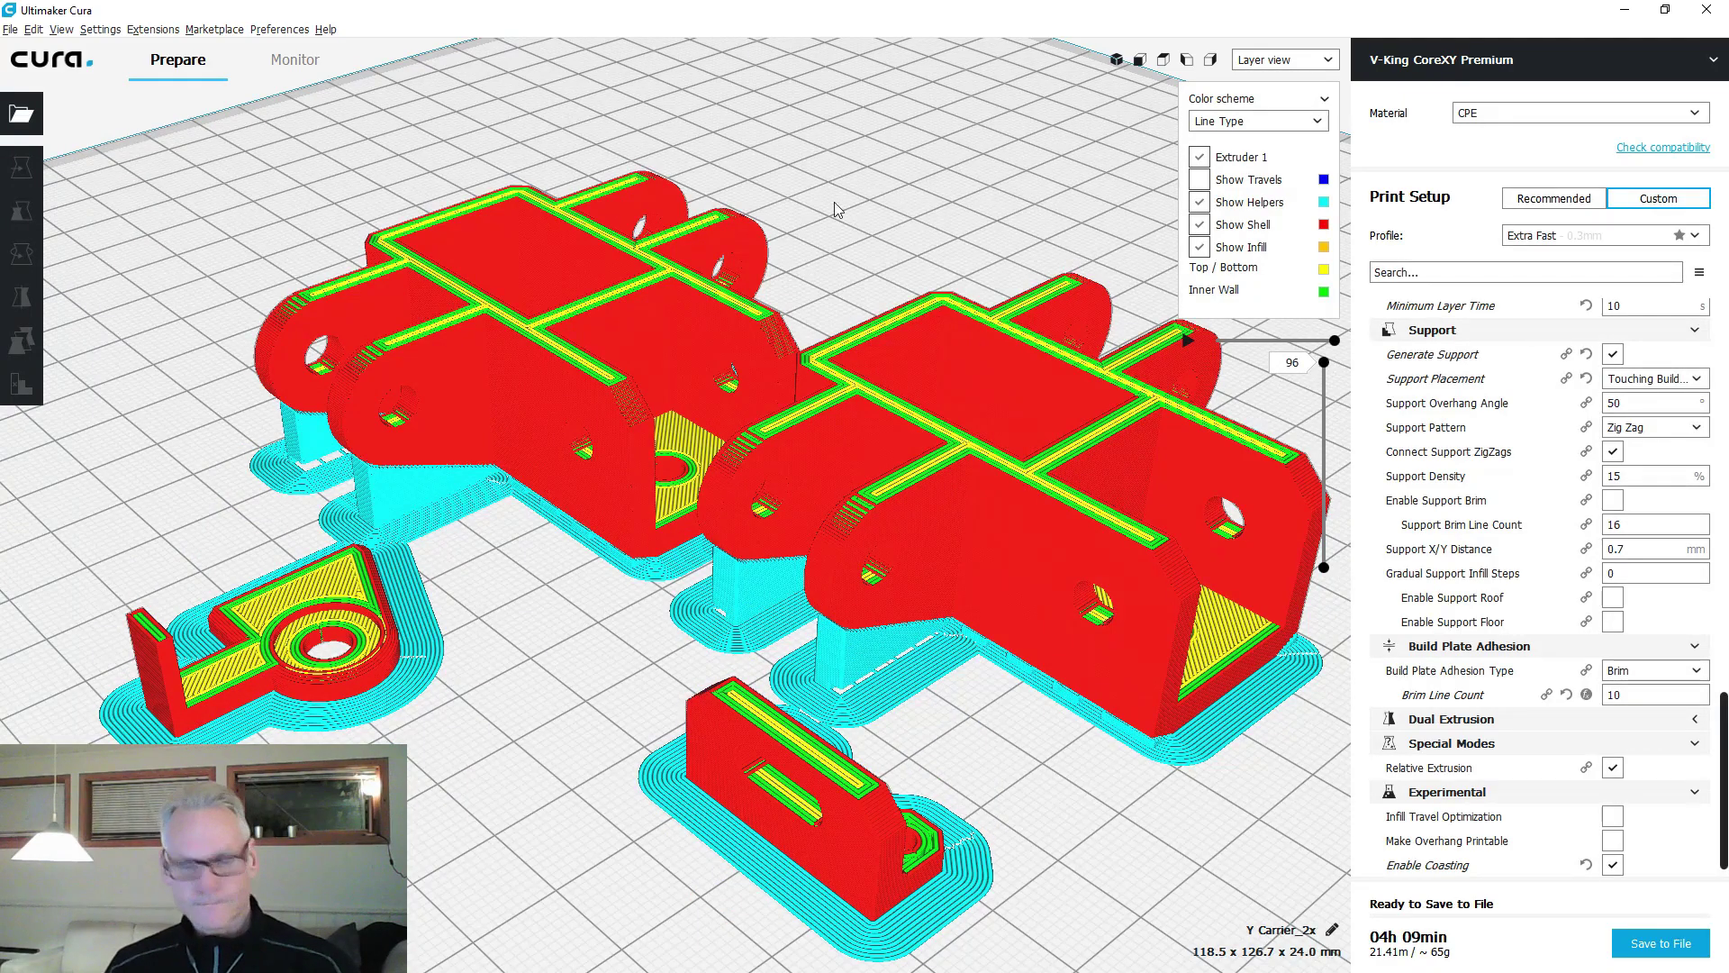
Clear the build plate and load Z Carrier_4x.stl.
key("ctrl+d")
left_click(24, 113)
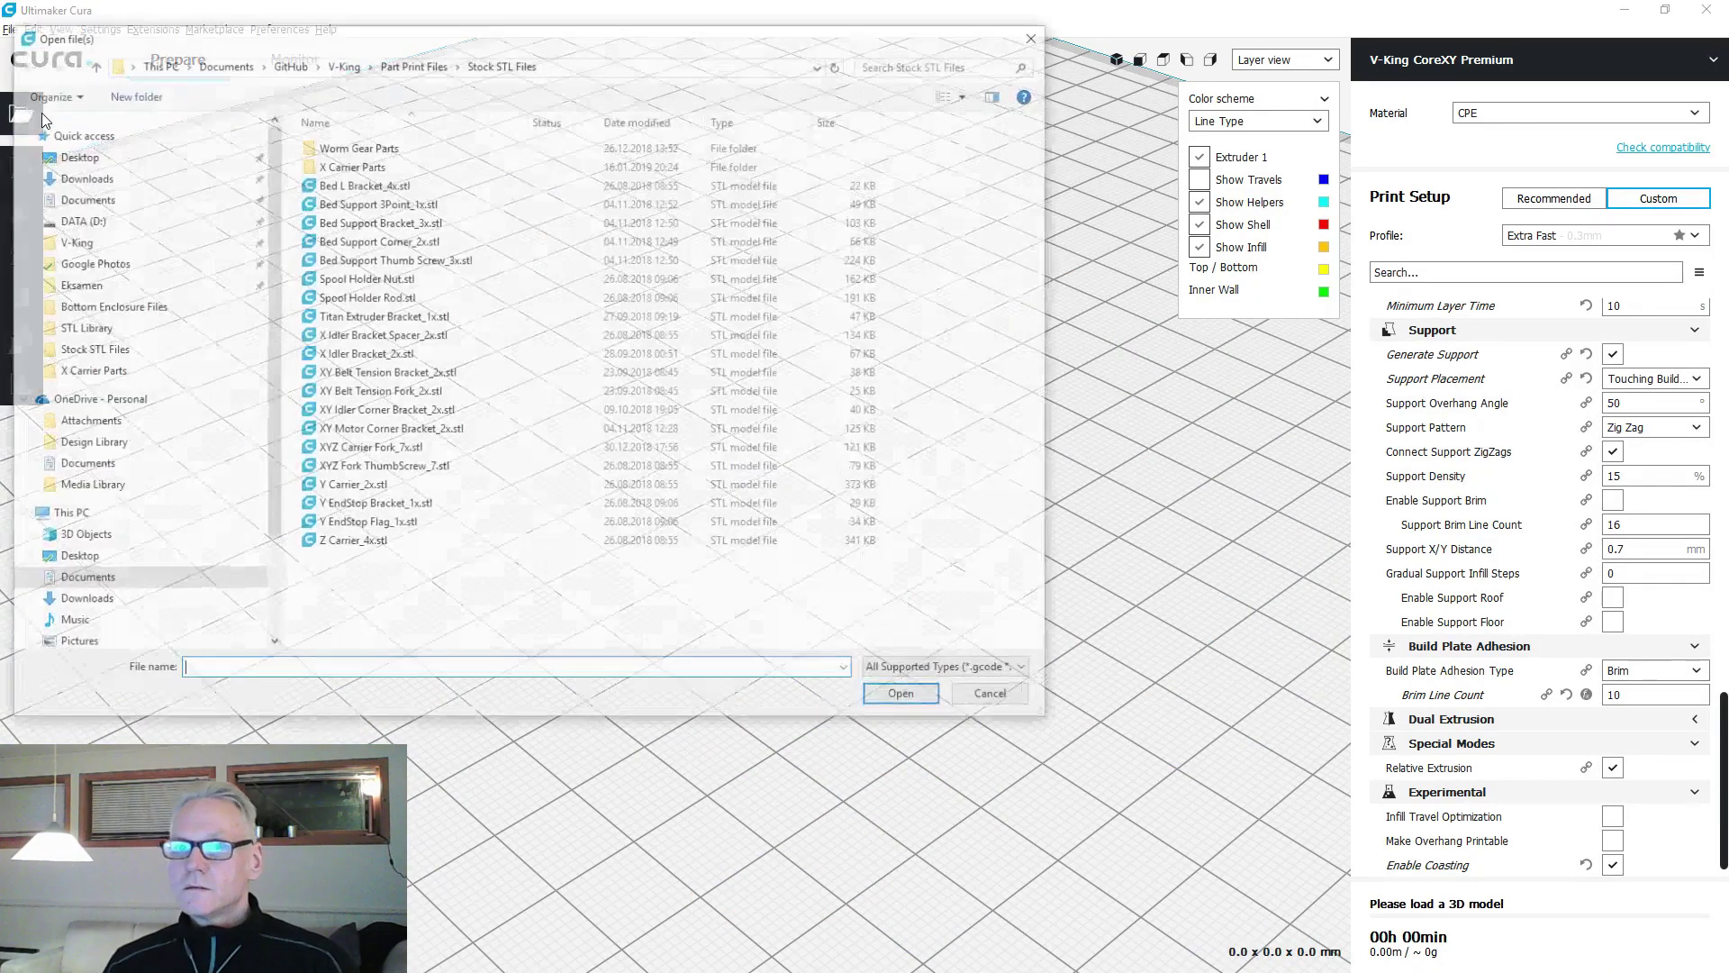
left_click(351, 542)
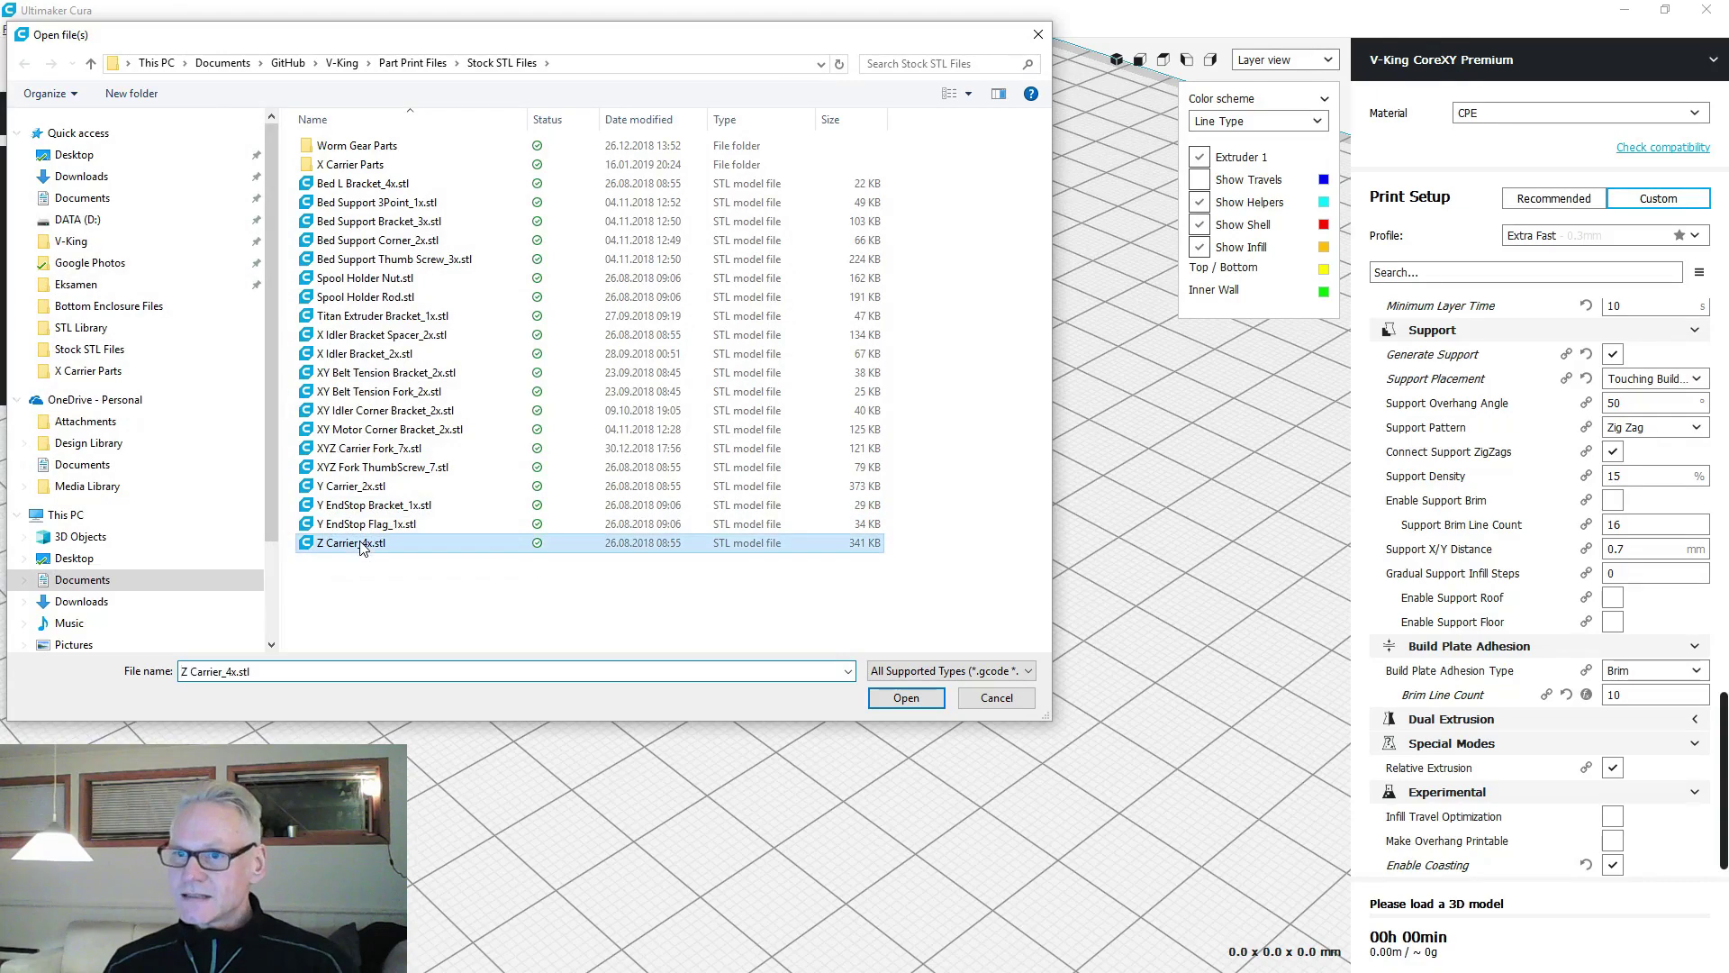
left_click(906, 699)
scroll(738, 553, "down", 3)
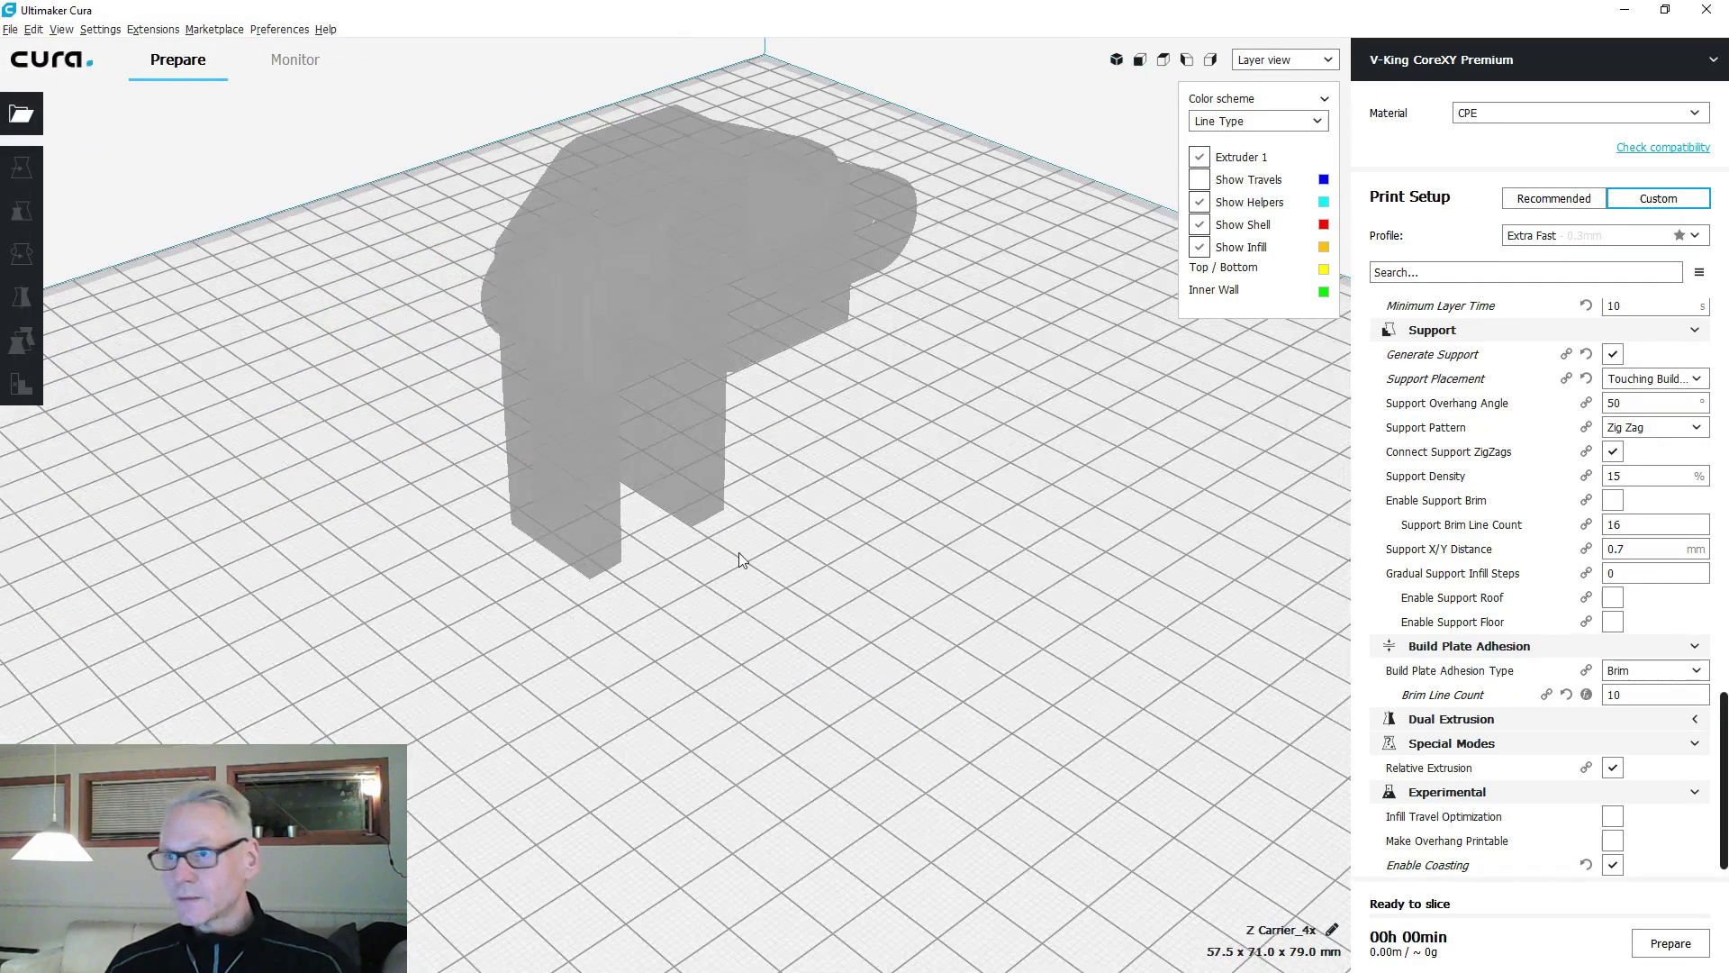
In Solid view, flip the Z Carrier -180° so it stands upright, then inspect its overhangs.
left_click(602, 306)
left_click(1284, 60)
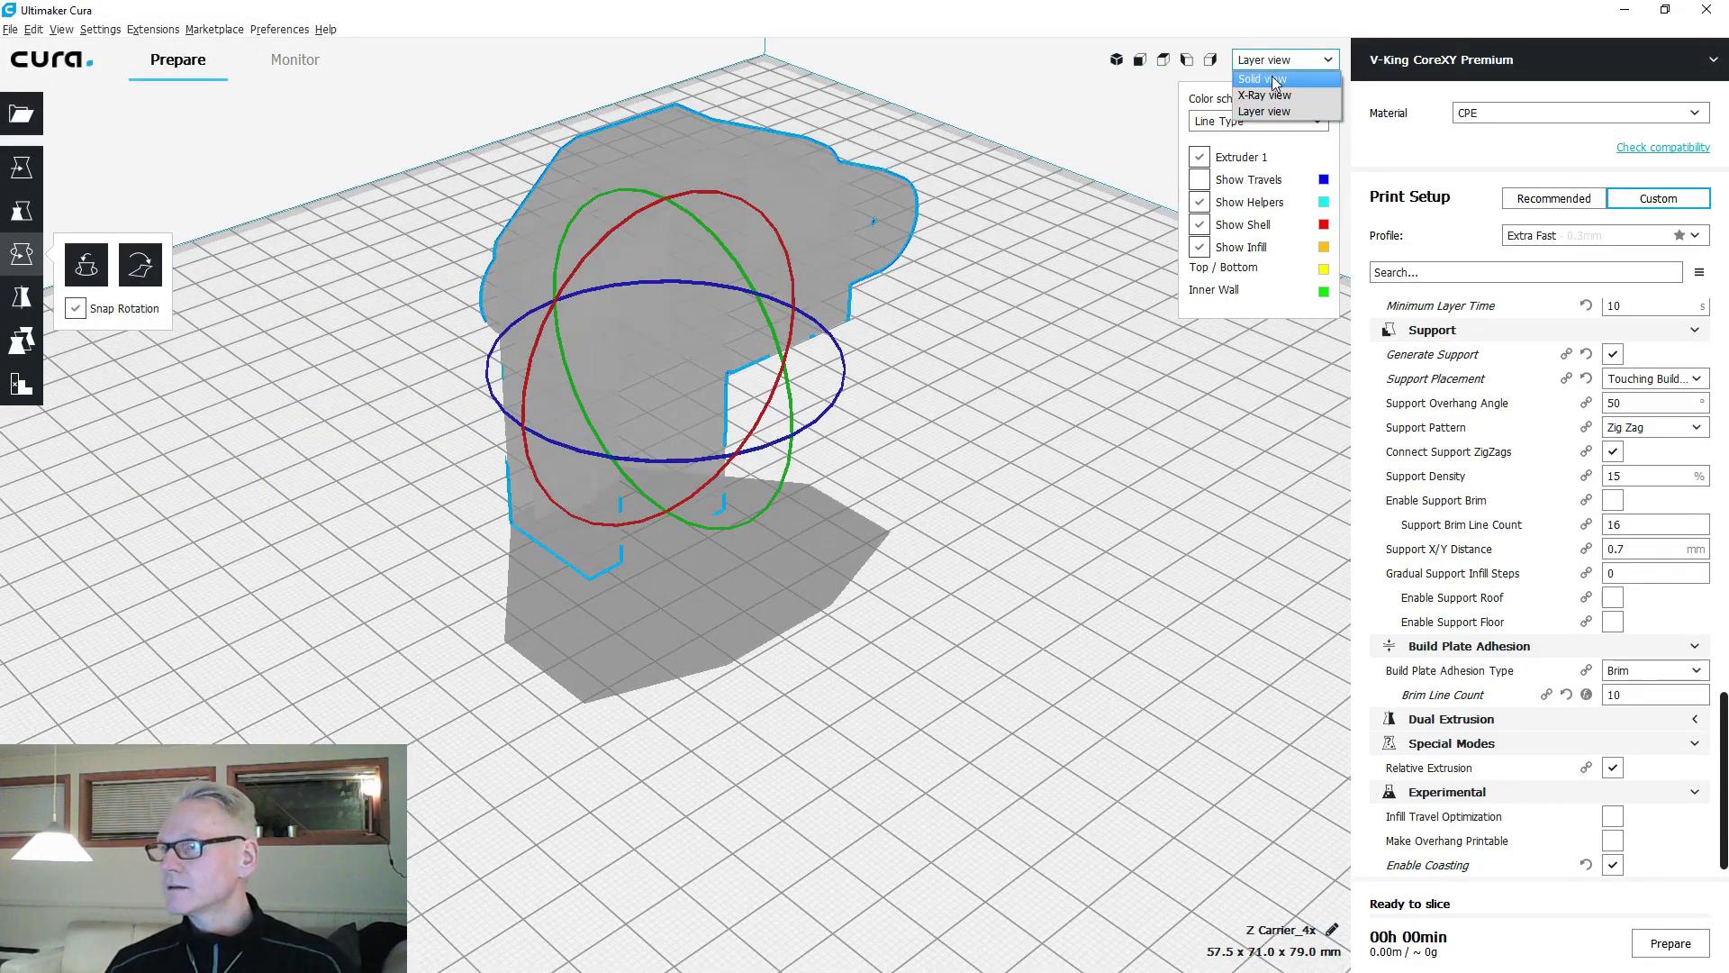
left_click(1263, 79)
right_click_drag(1004, 299, 877, 405)
left_click_drag(647, 278, 861, 469)
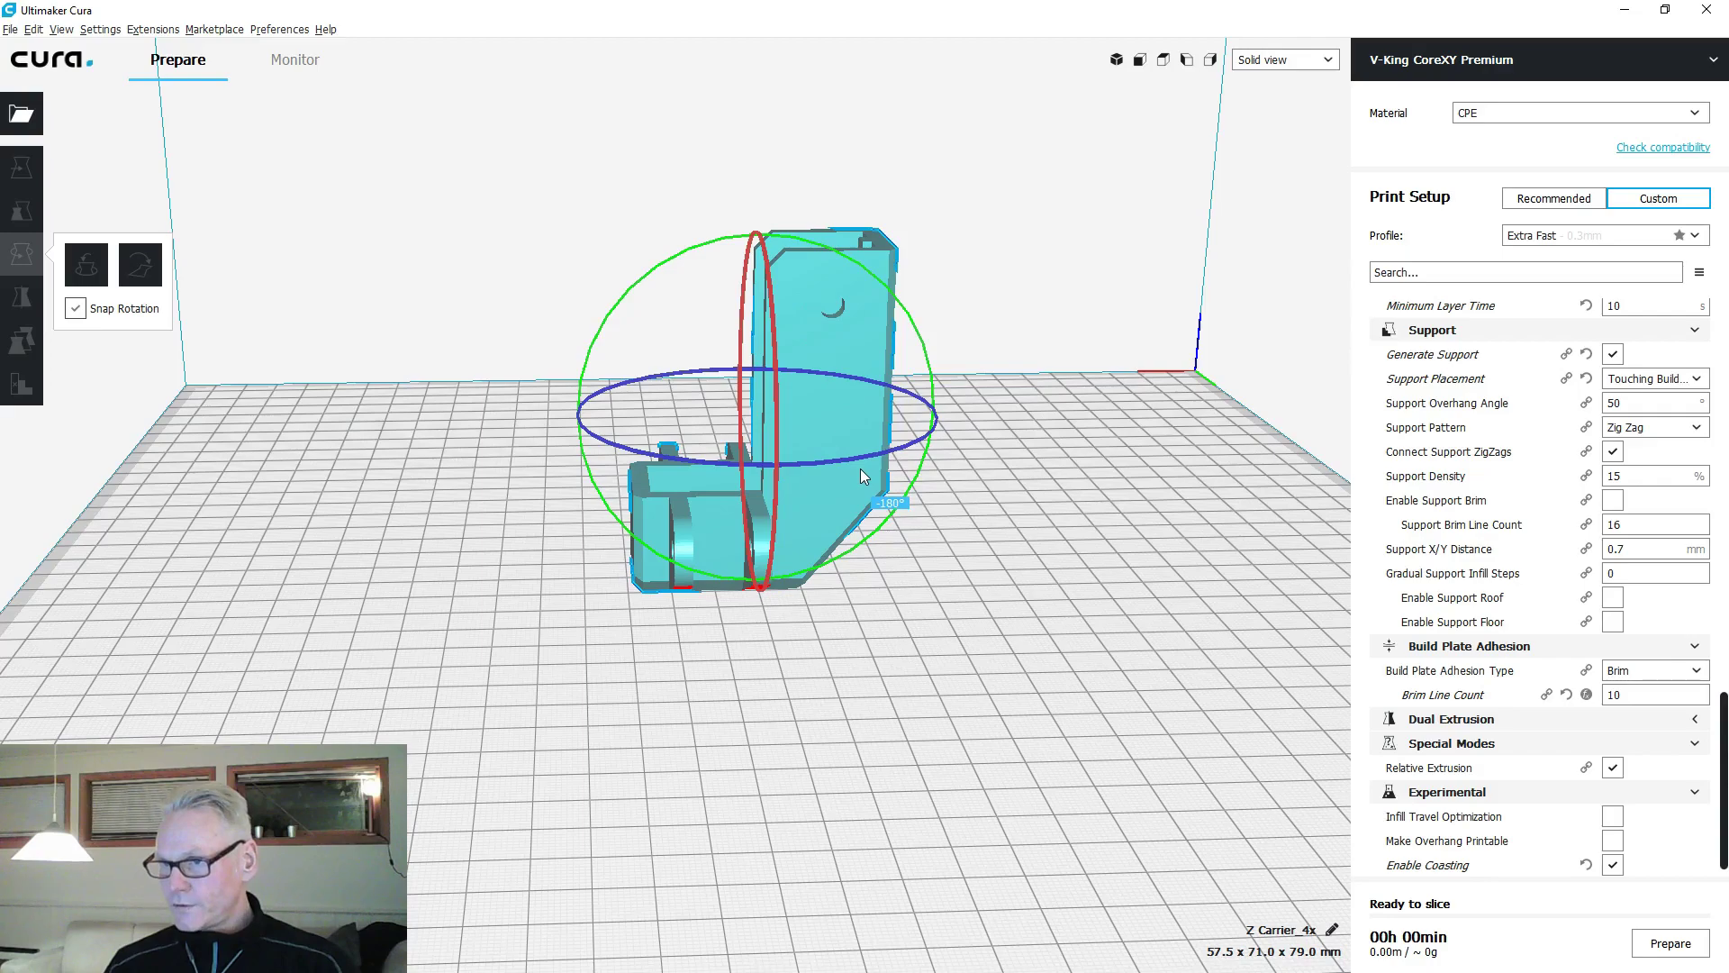
left_click(1003, 580)
right_click_drag(1002, 580, 918, 511)
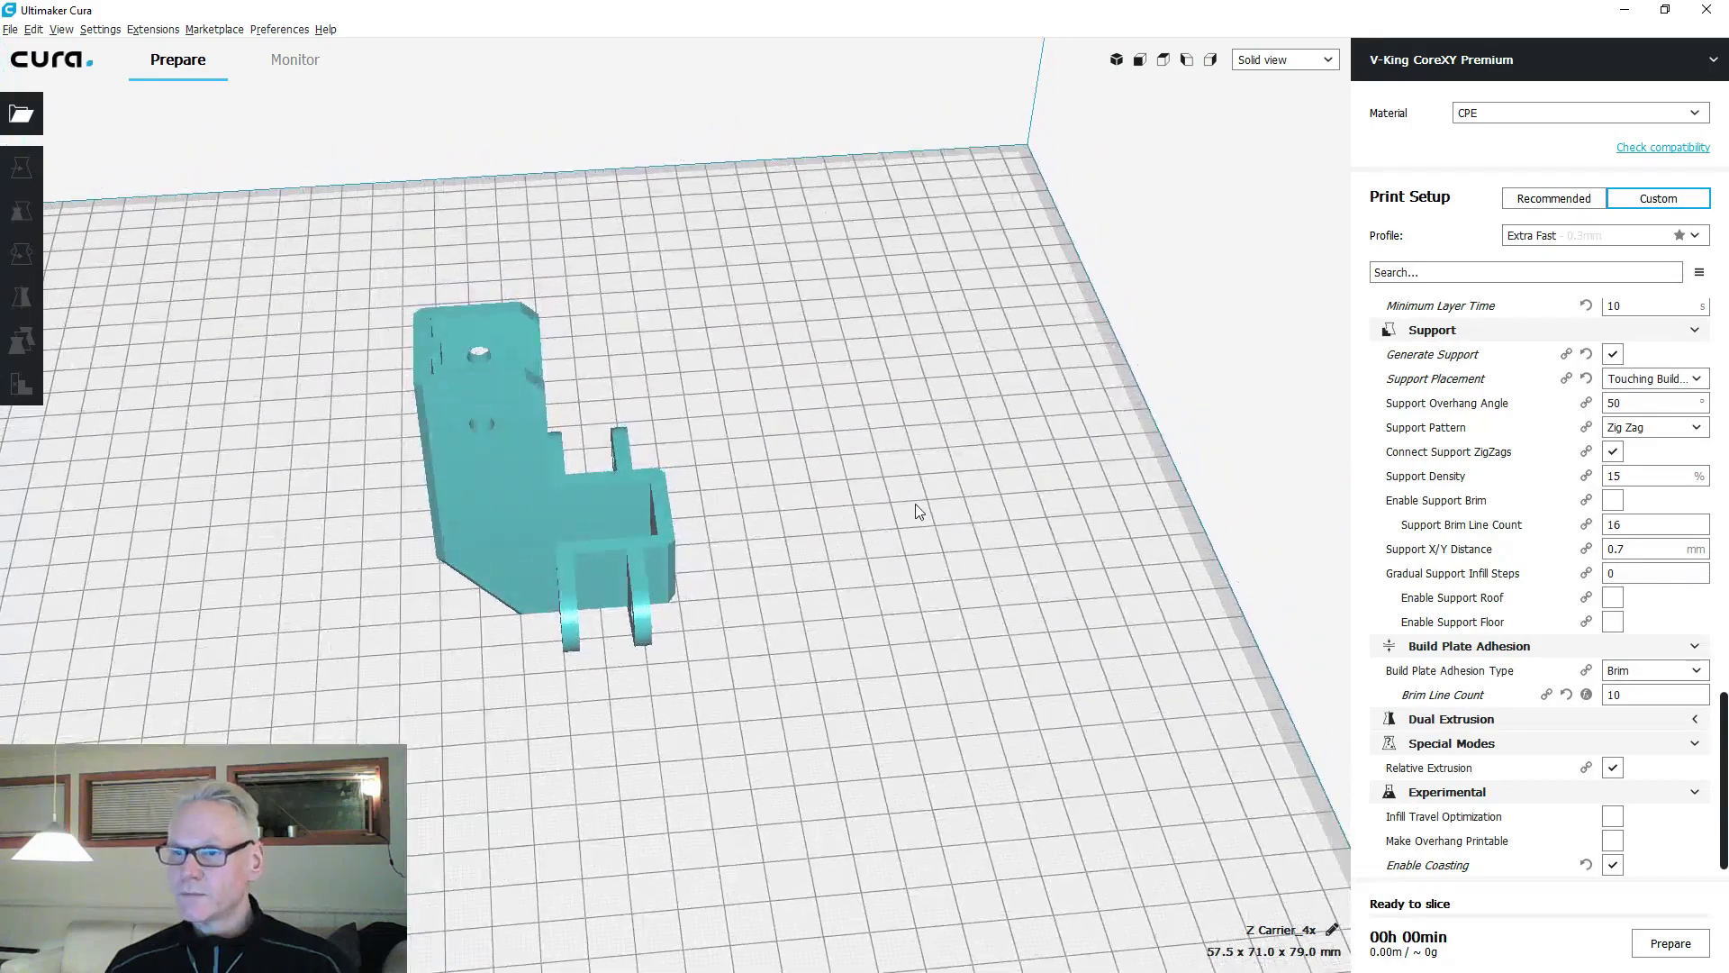
right_click_drag(657, 470, 769, 479)
scroll(761, 486, "up", 2)
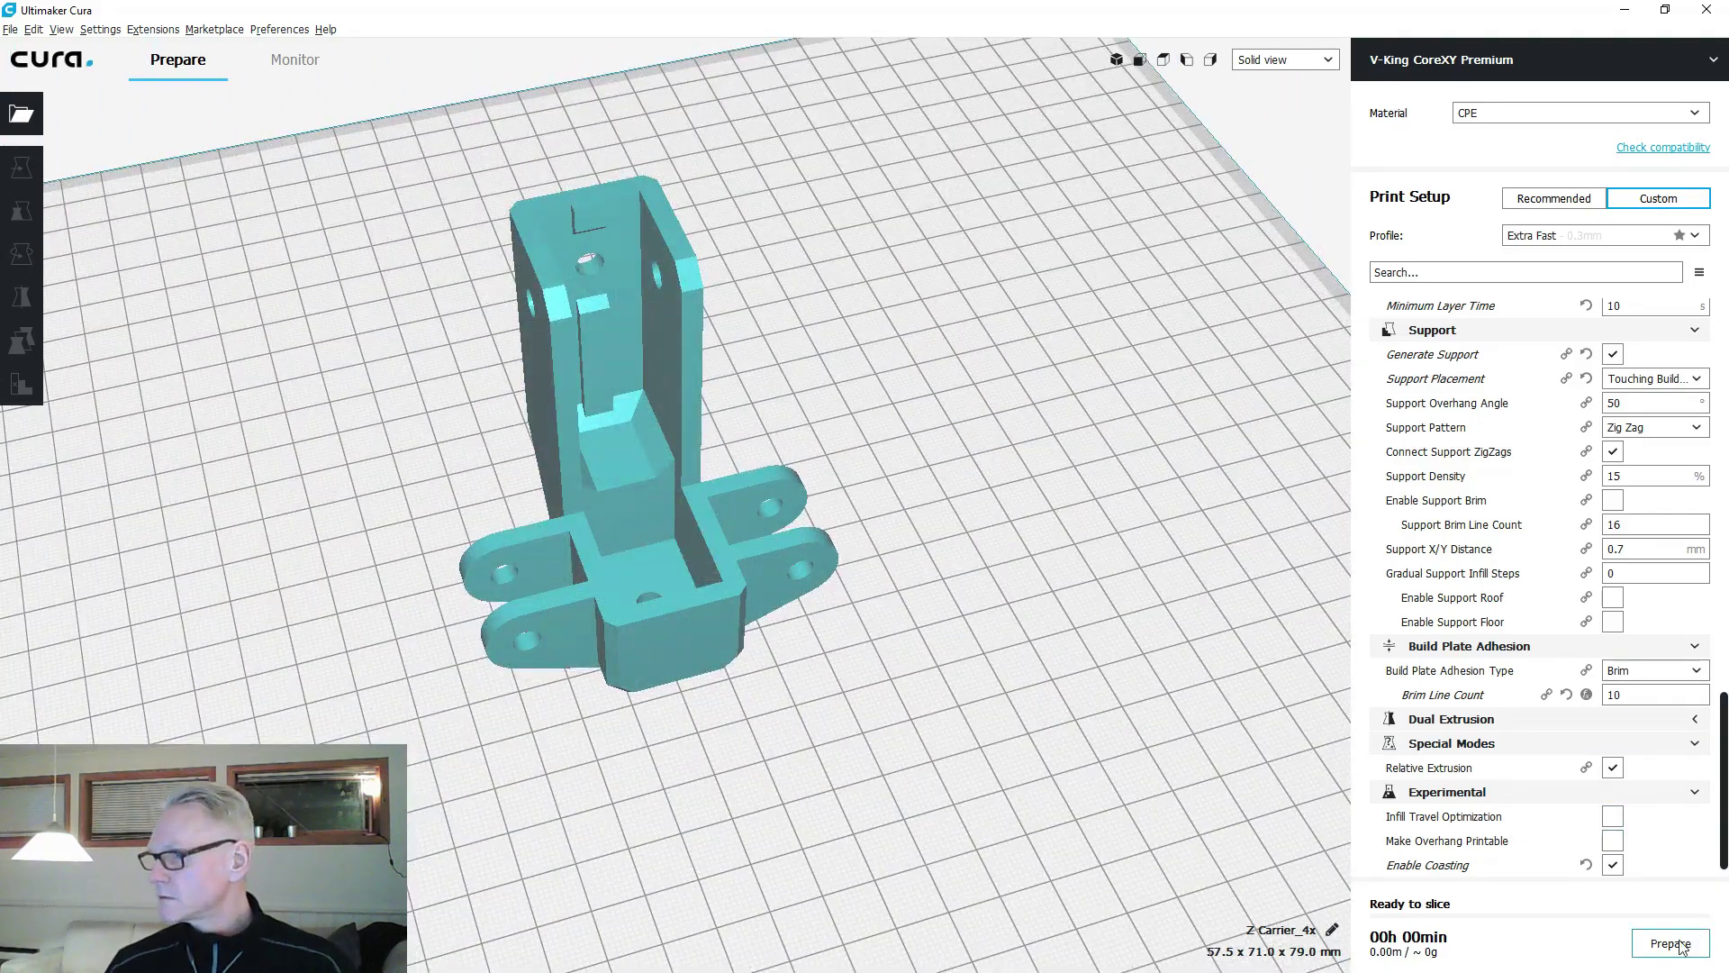
key("ctrl+p")
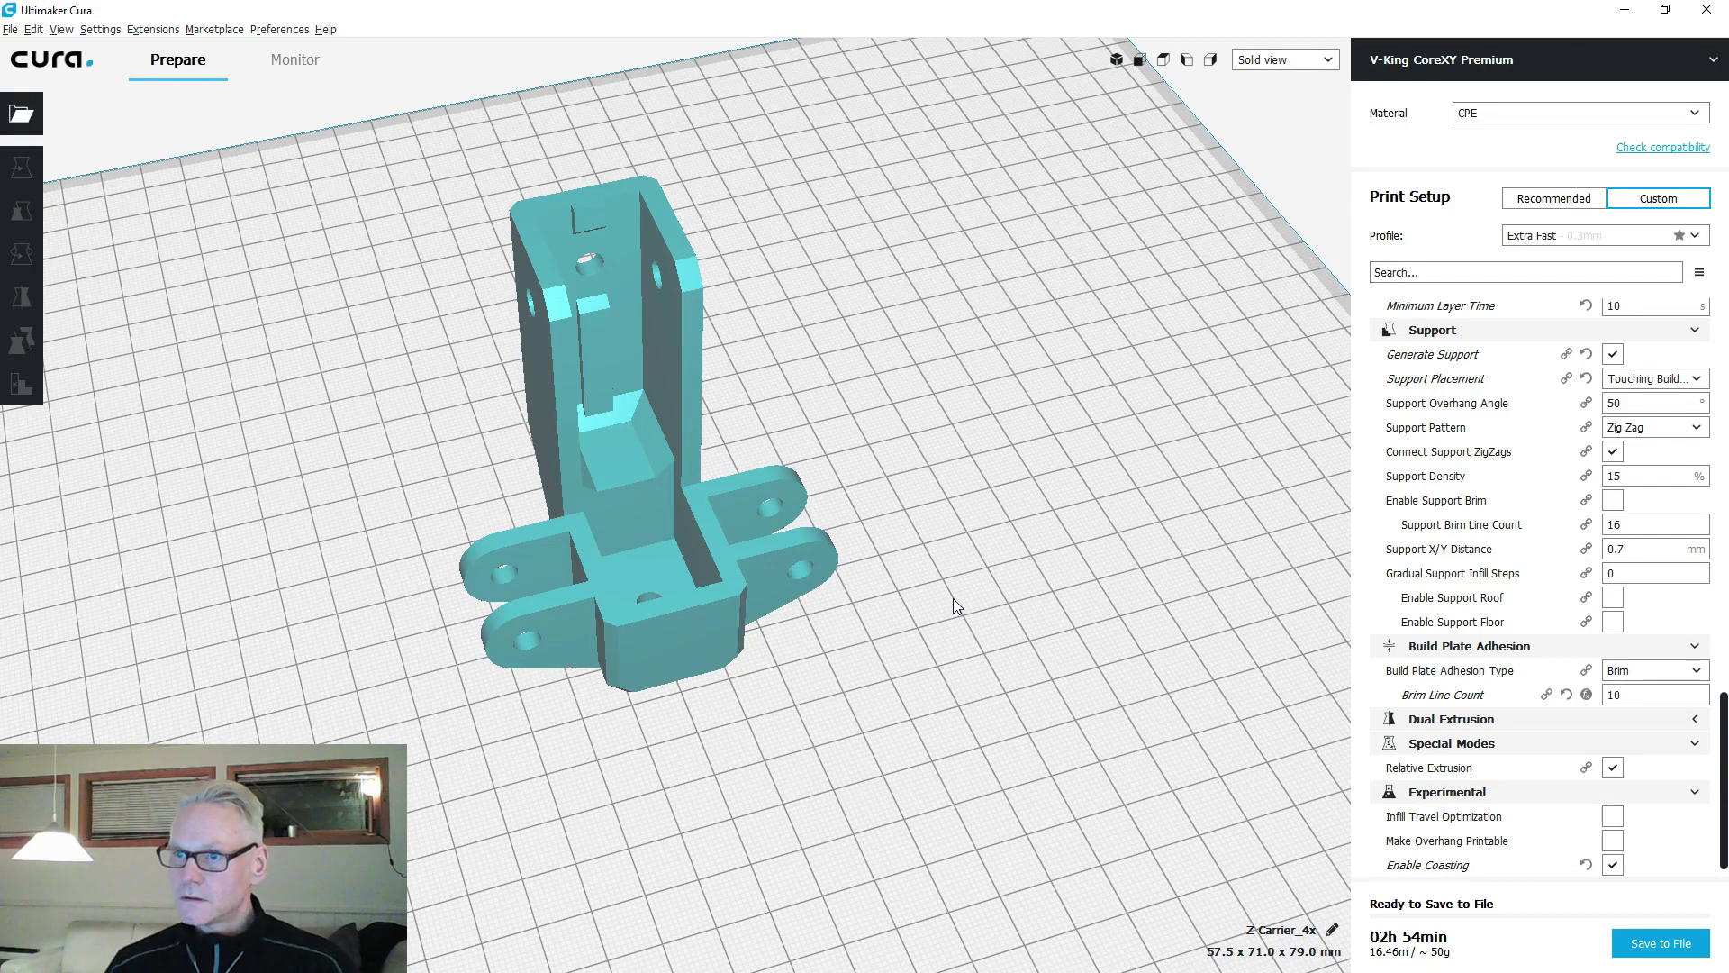
right_click_drag(955, 602, 1282, 248)
left_click(1297, 61)
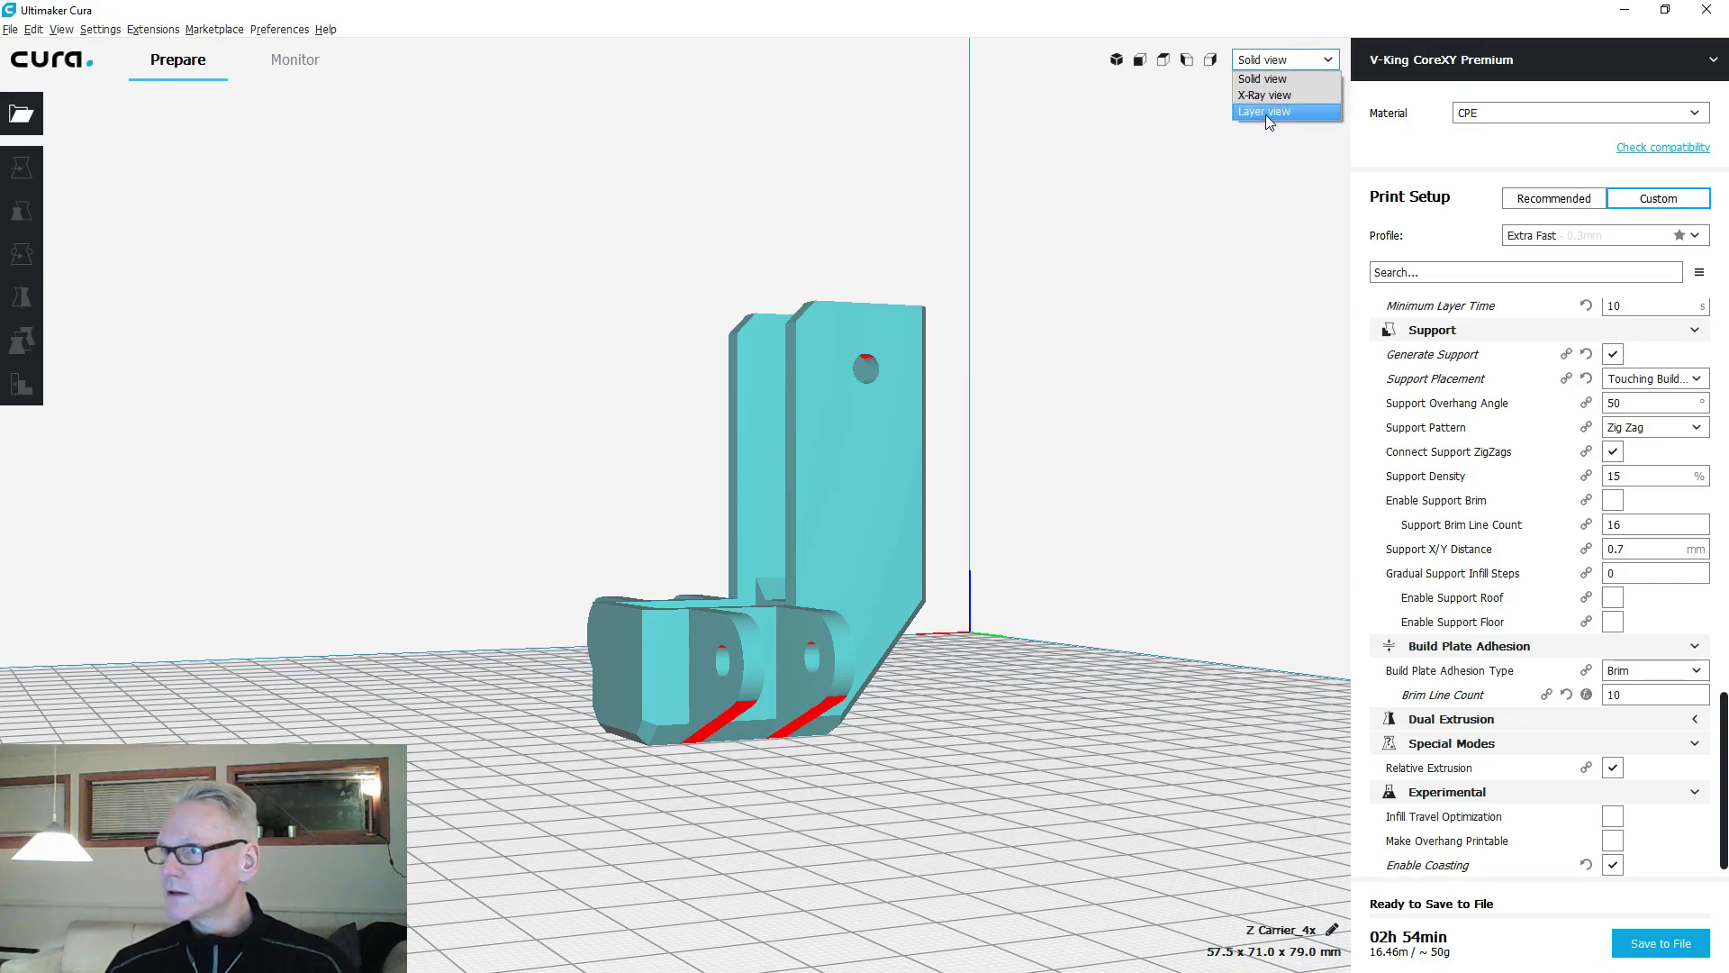
left_click(1264, 111)
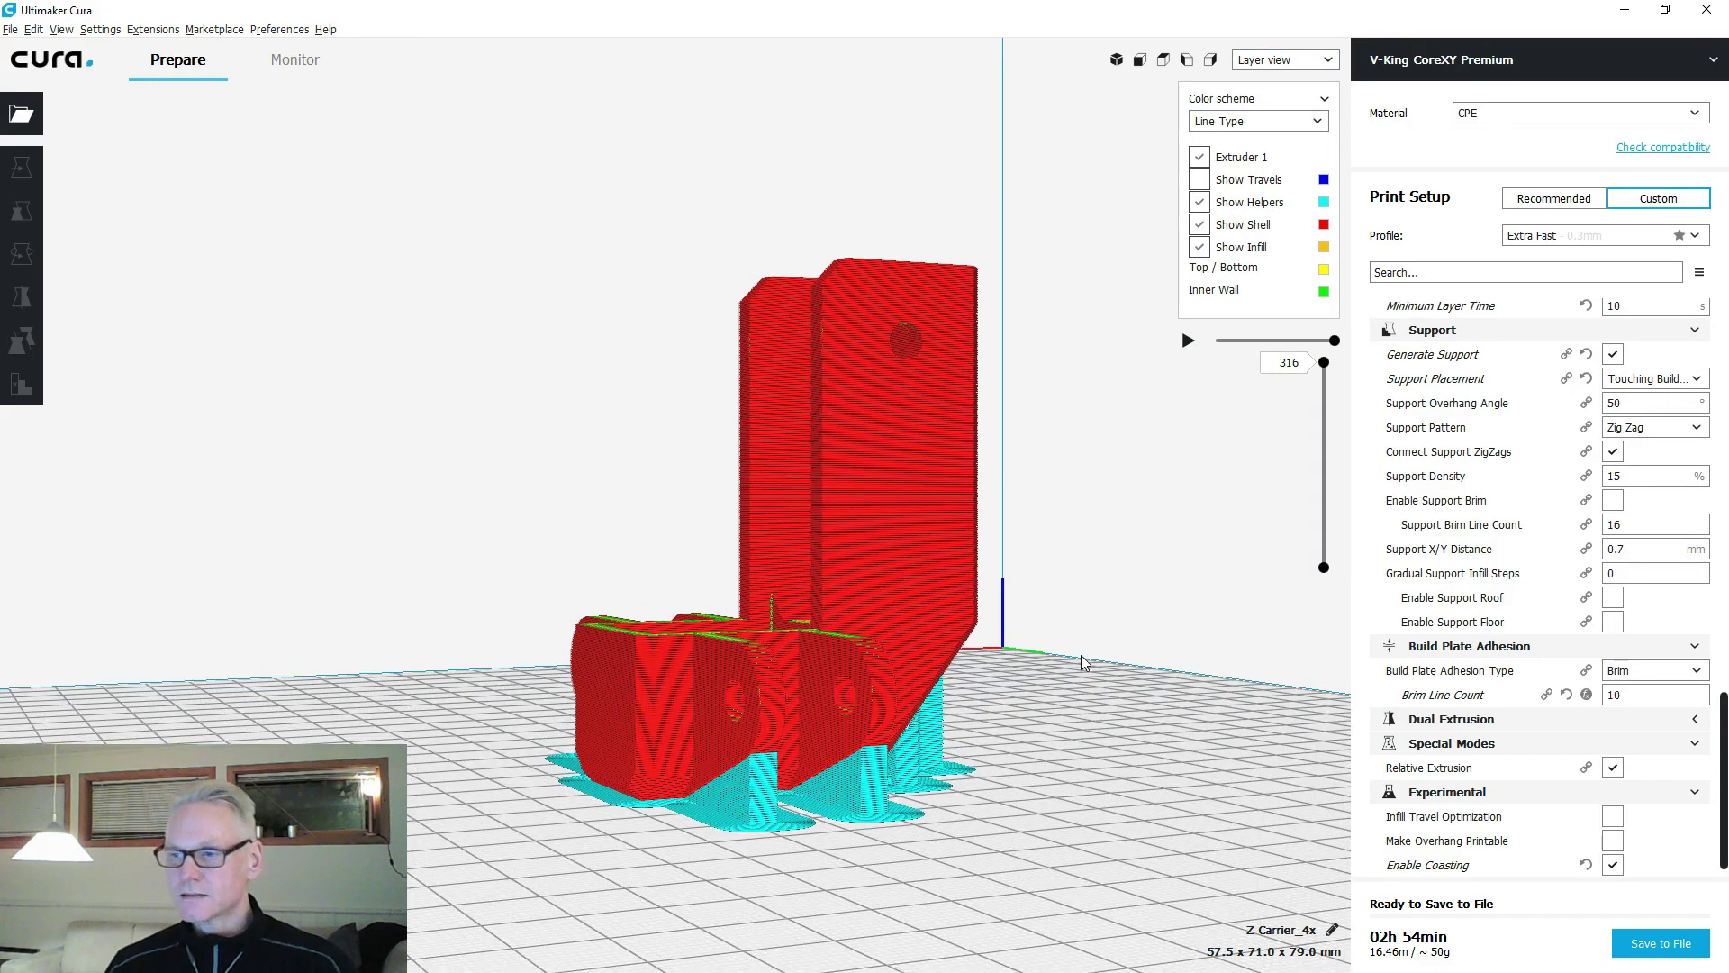
middle_click_drag(1084, 662, 977, 626)
right_click_drag(1013, 641, 852, 803)
middle_click_drag(865, 811, 794, 701)
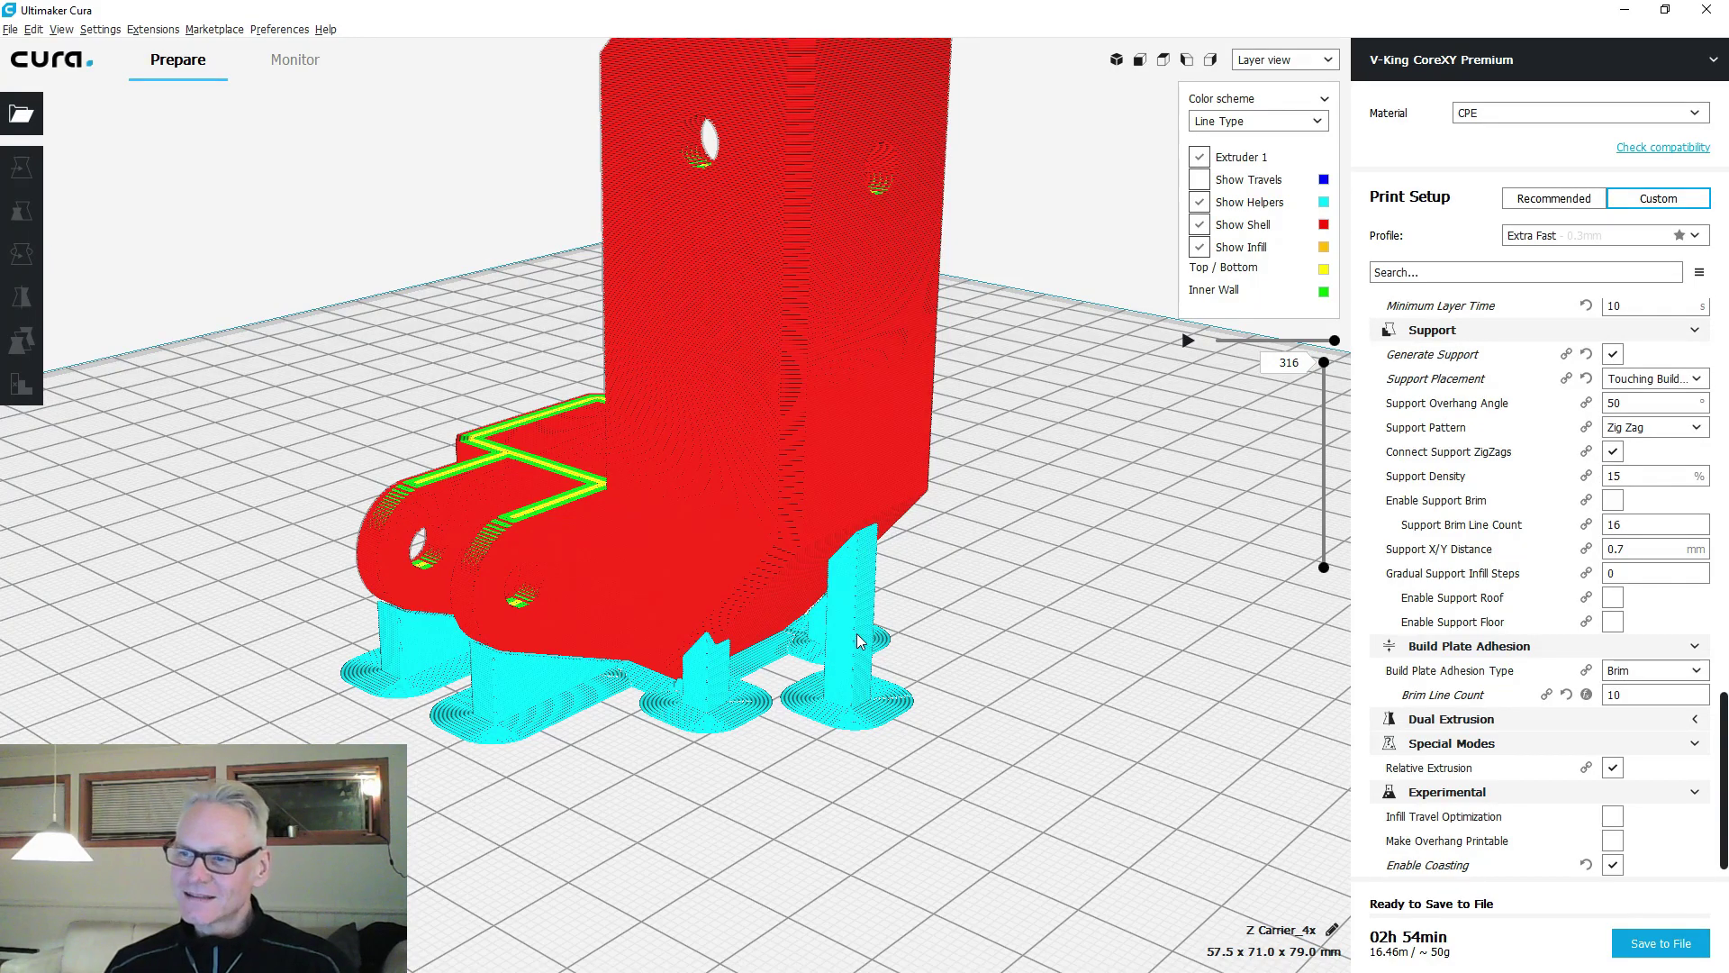
right_click_drag(835, 656, 994, 504)
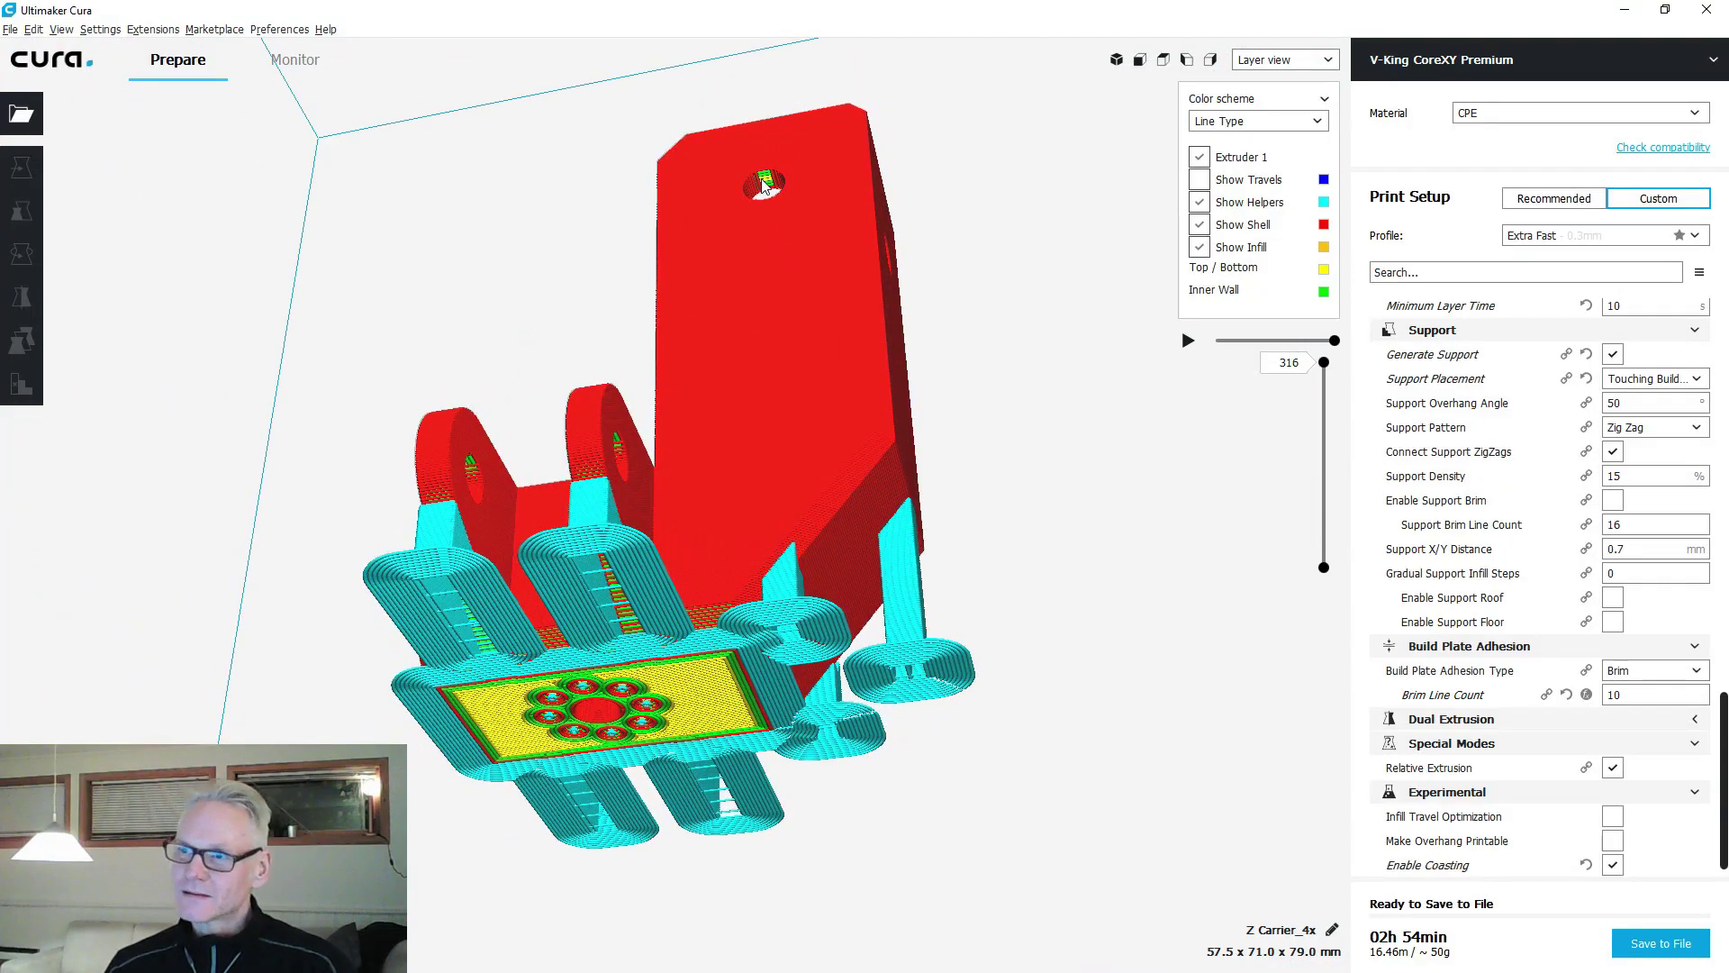
right_click_drag(961, 404, 1033, 291)
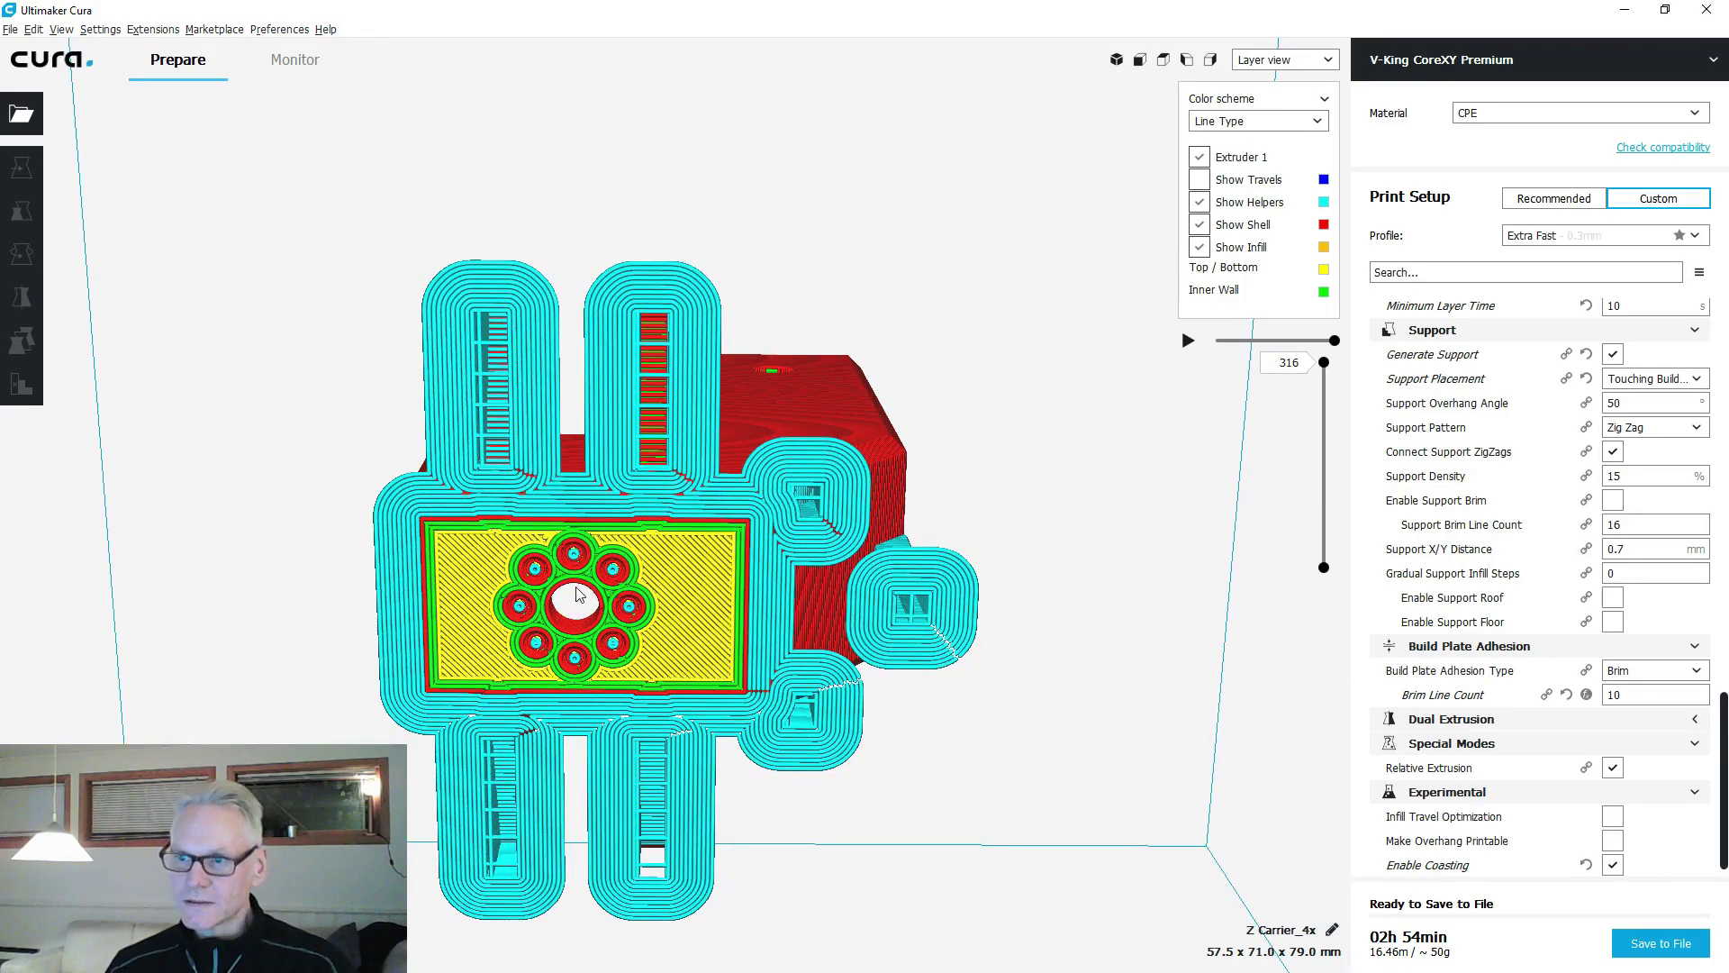
scroll(577, 595, "up", 1)
scroll(594, 577, "up", 2)
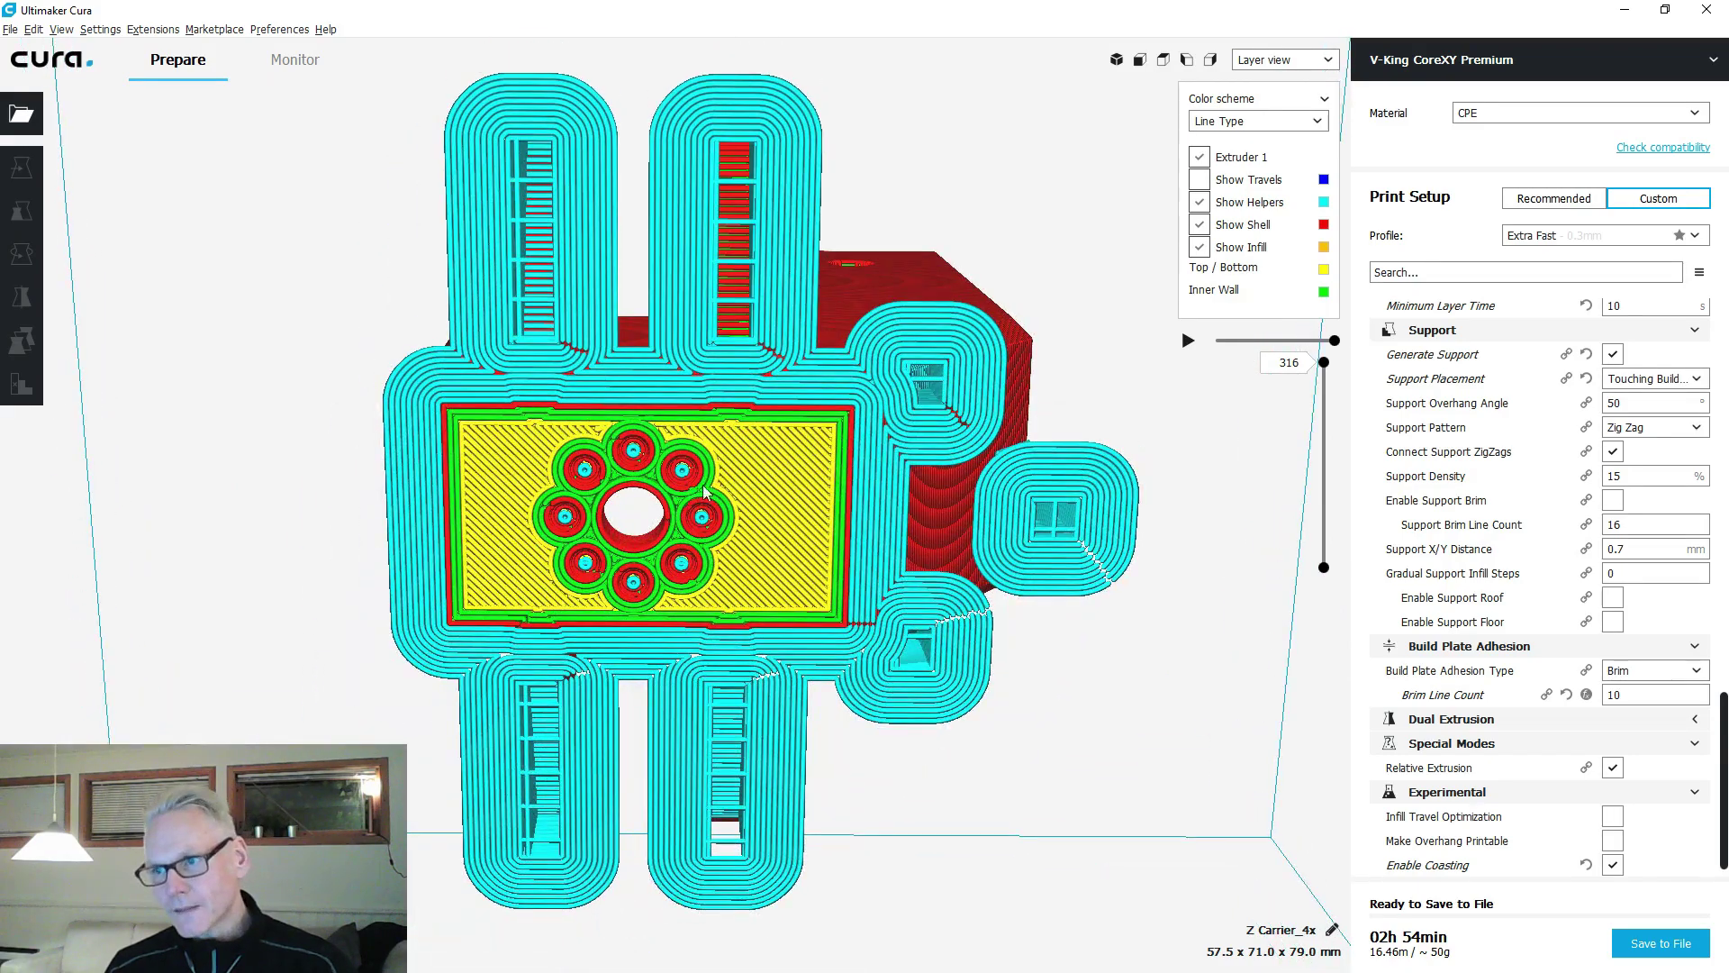
right_click_drag(704, 491, 727, 577)
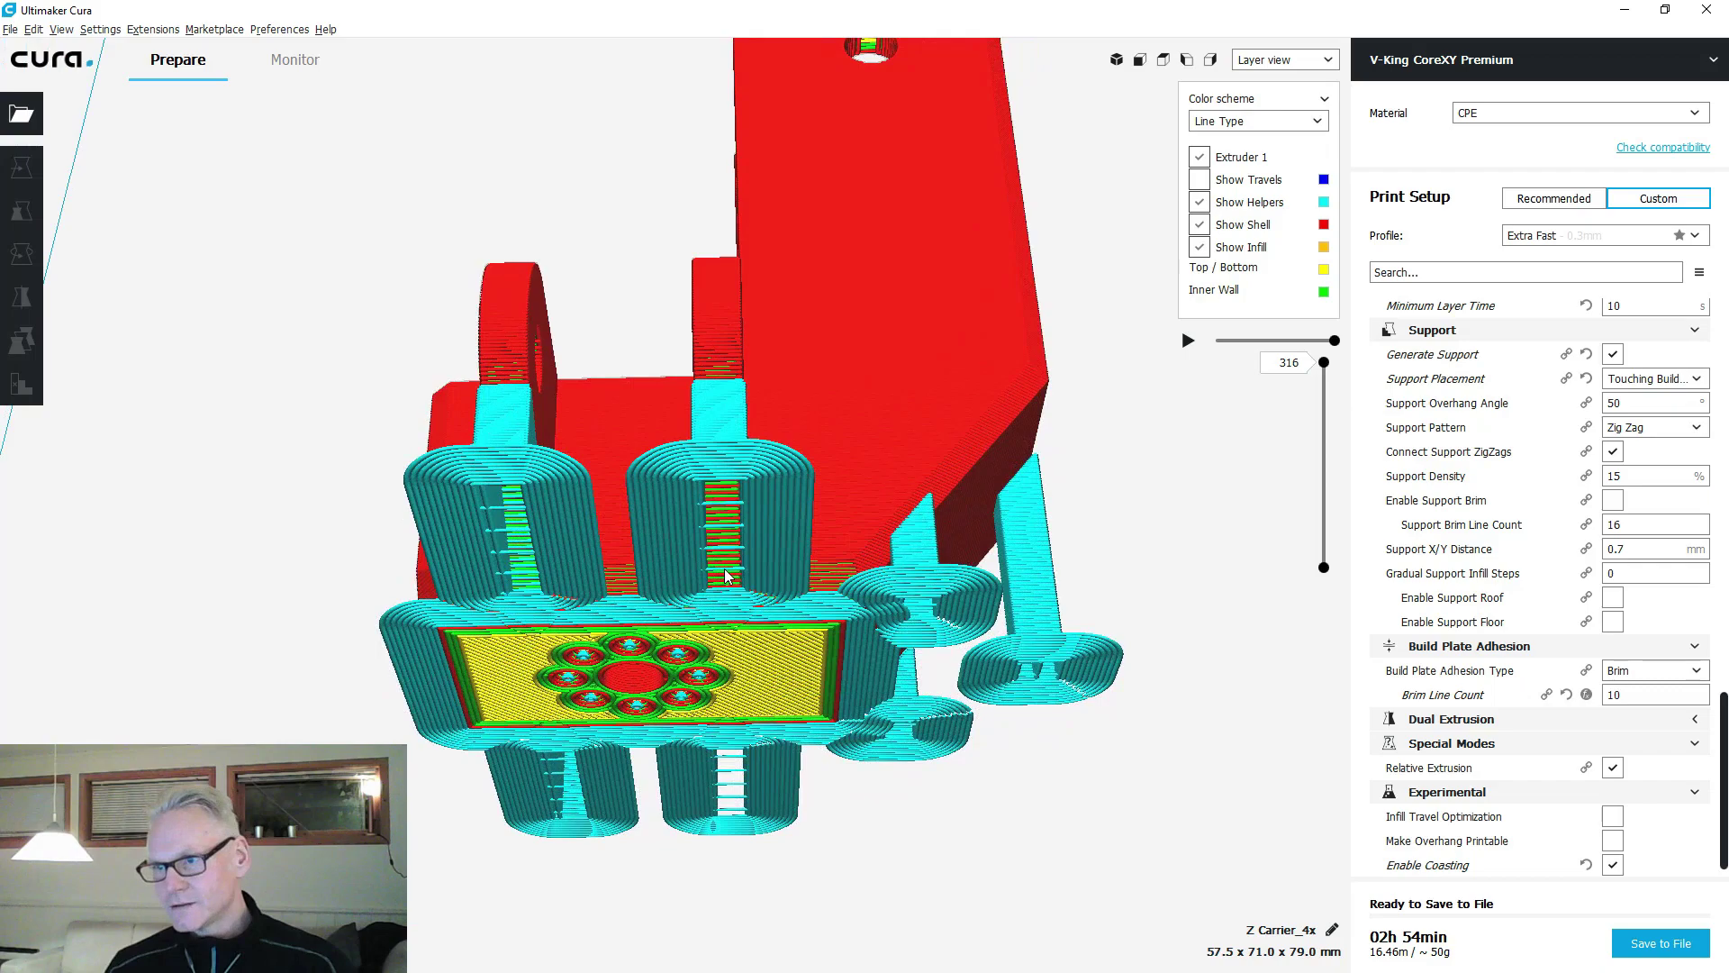
scroll(728, 577, "up", 2)
scroll(713, 590, "up", 3)
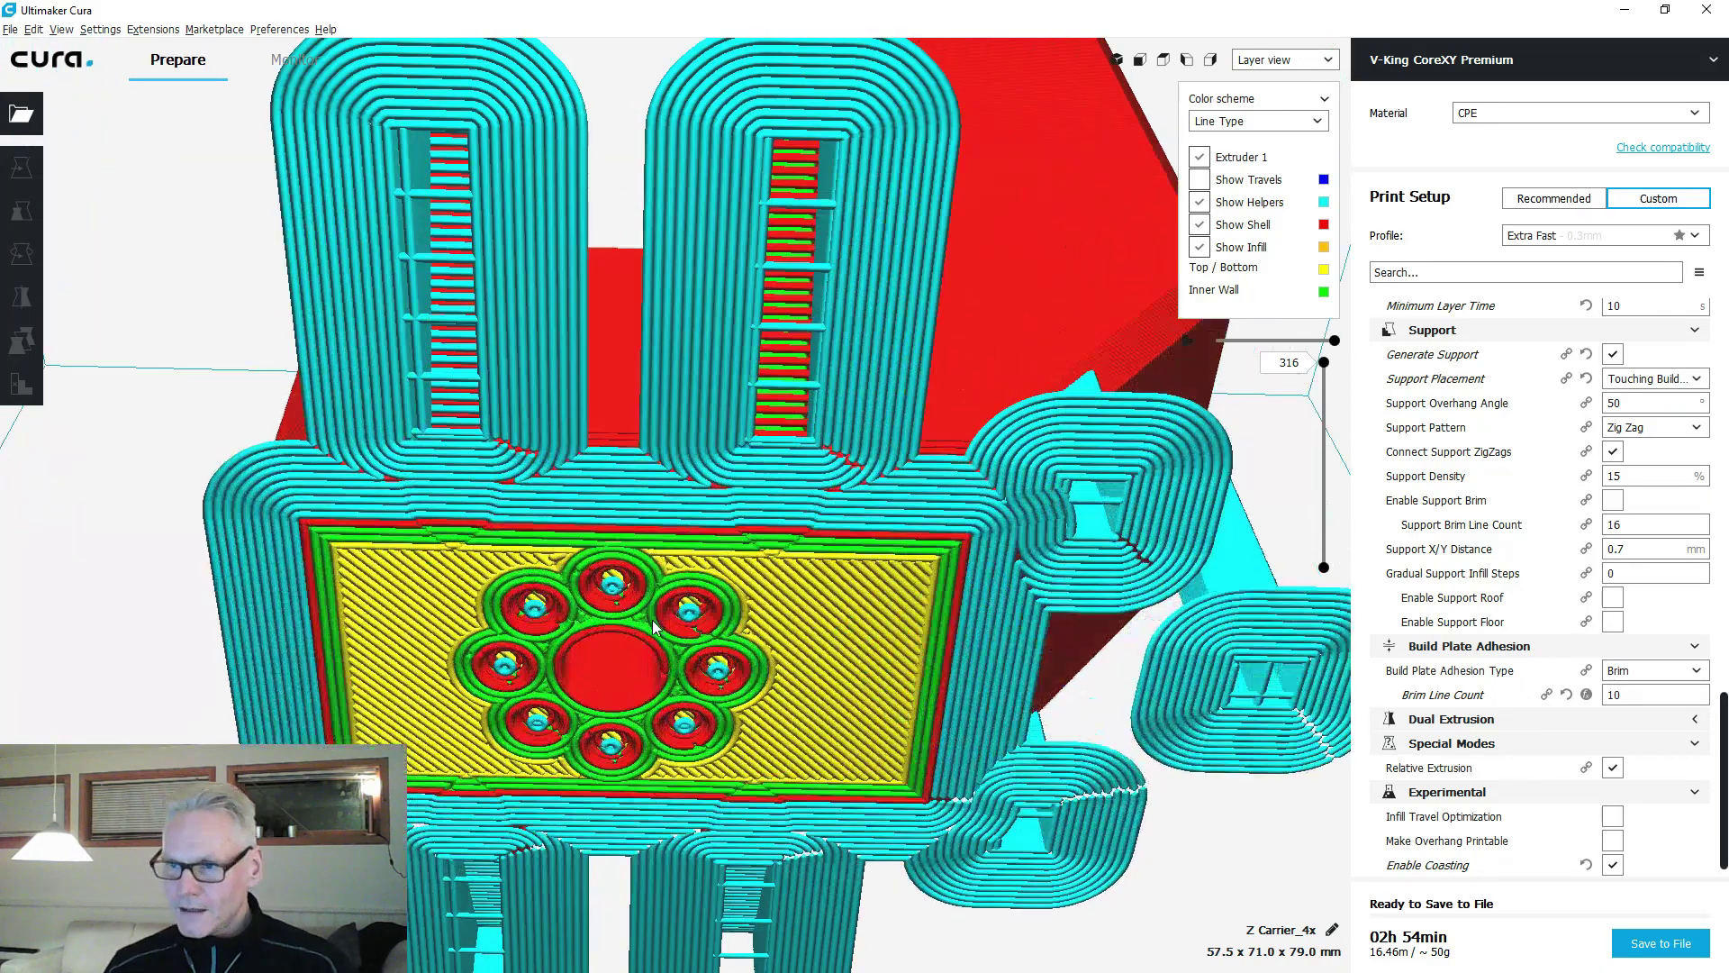
scroll(655, 626, "up", 2)
scroll(671, 354, "up", 3)
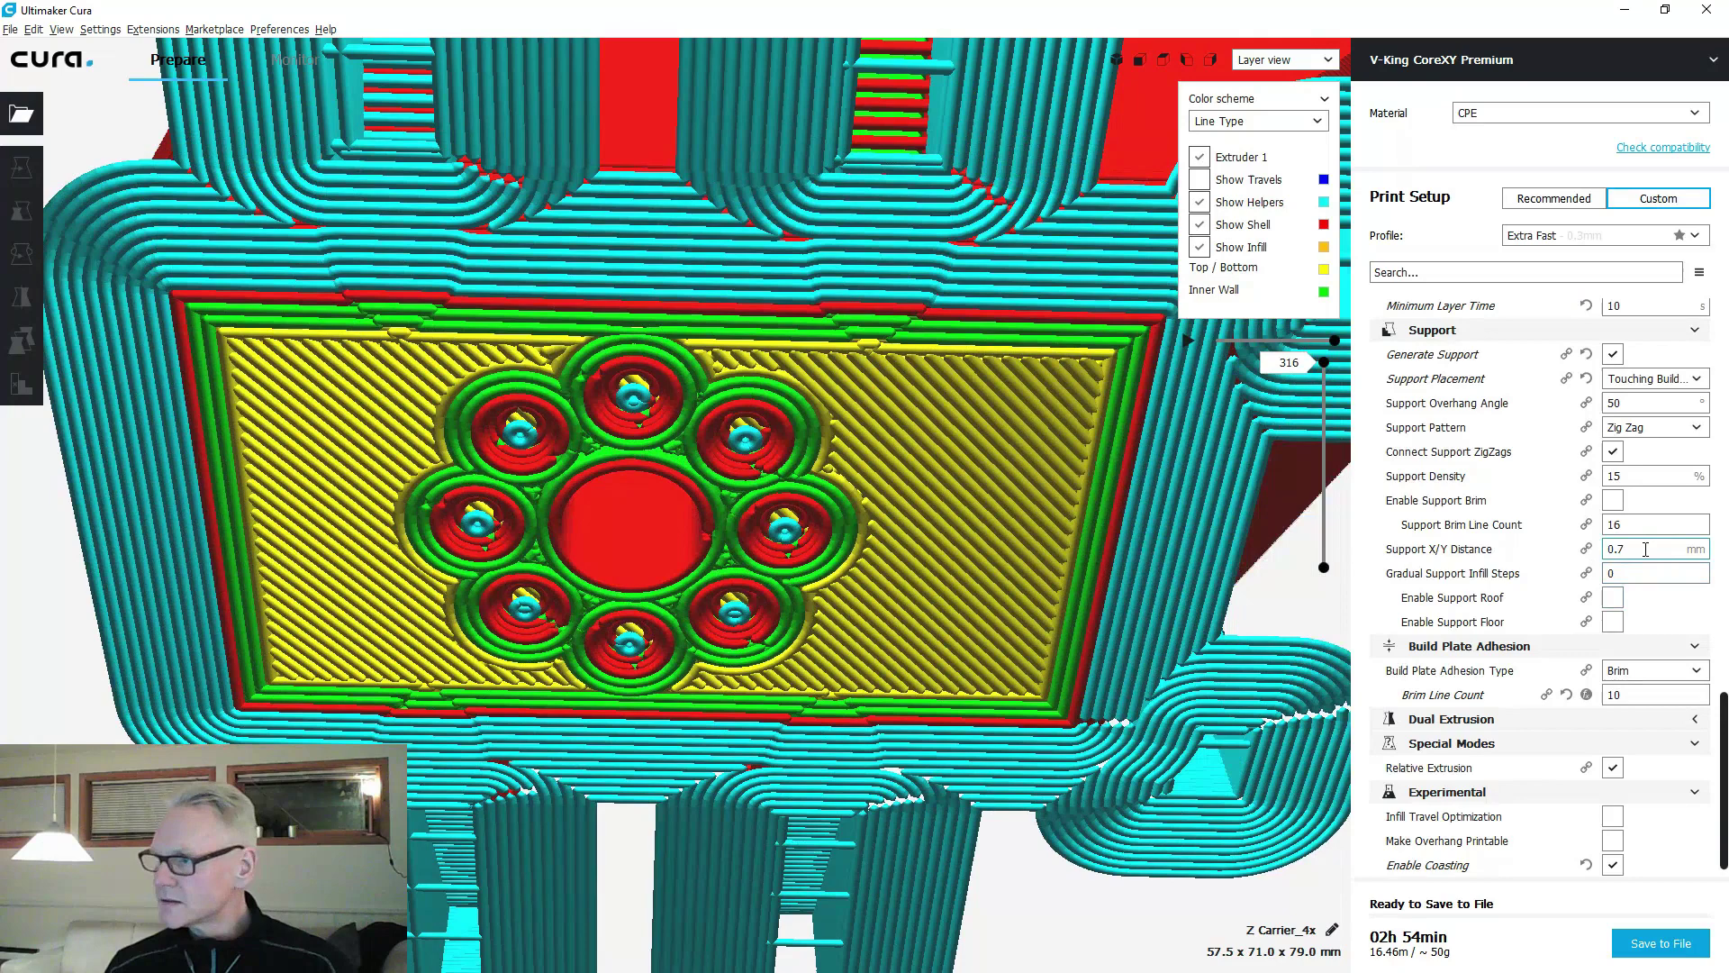
Change Support X/Y Distance to 1.1 mm, re-slice, and zoom out to see the whole carrier.
left_click(1644, 548)
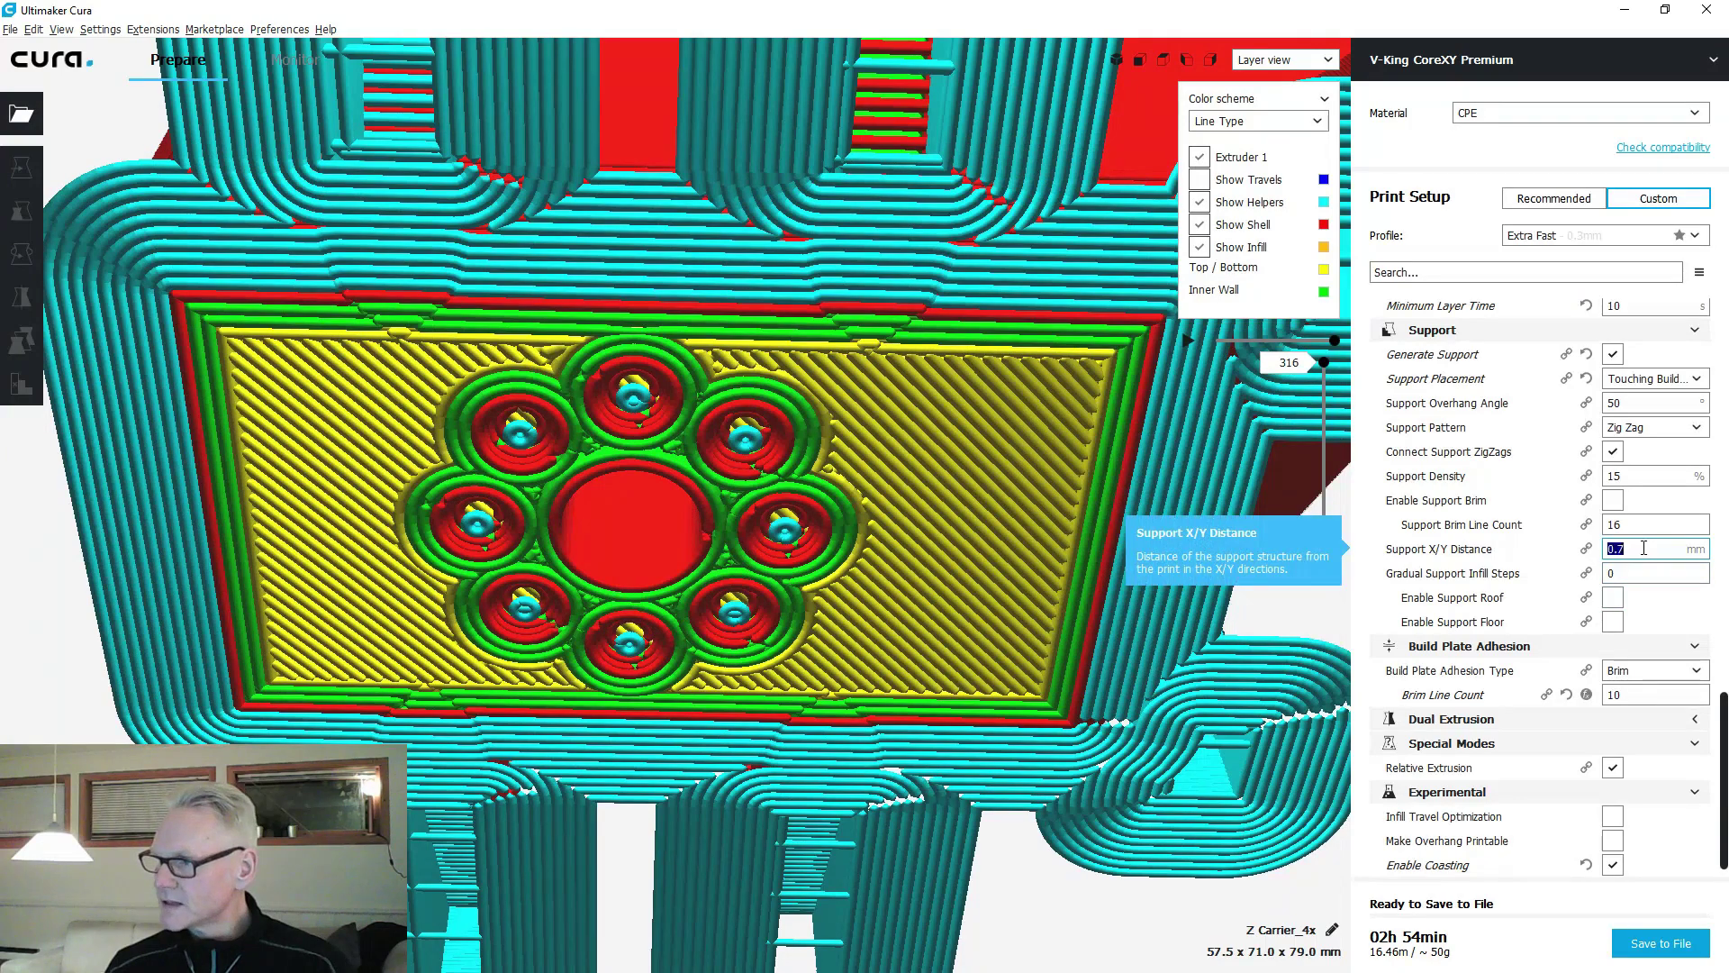
type("1.1")
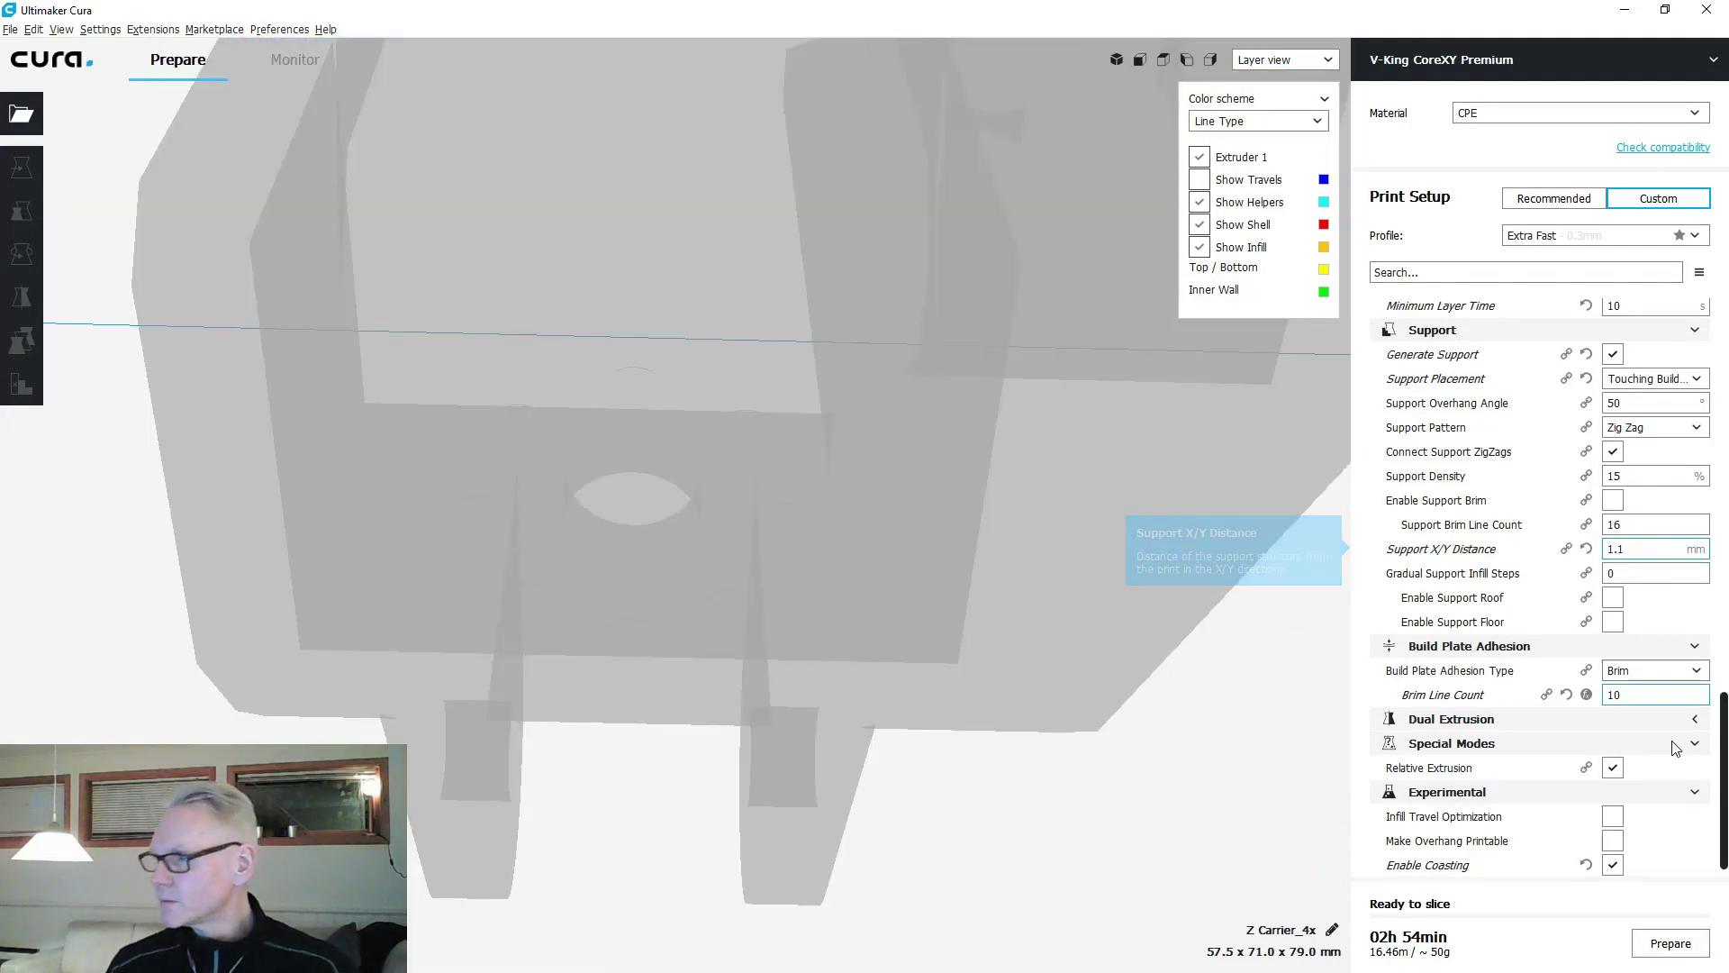
left_click(1677, 949)
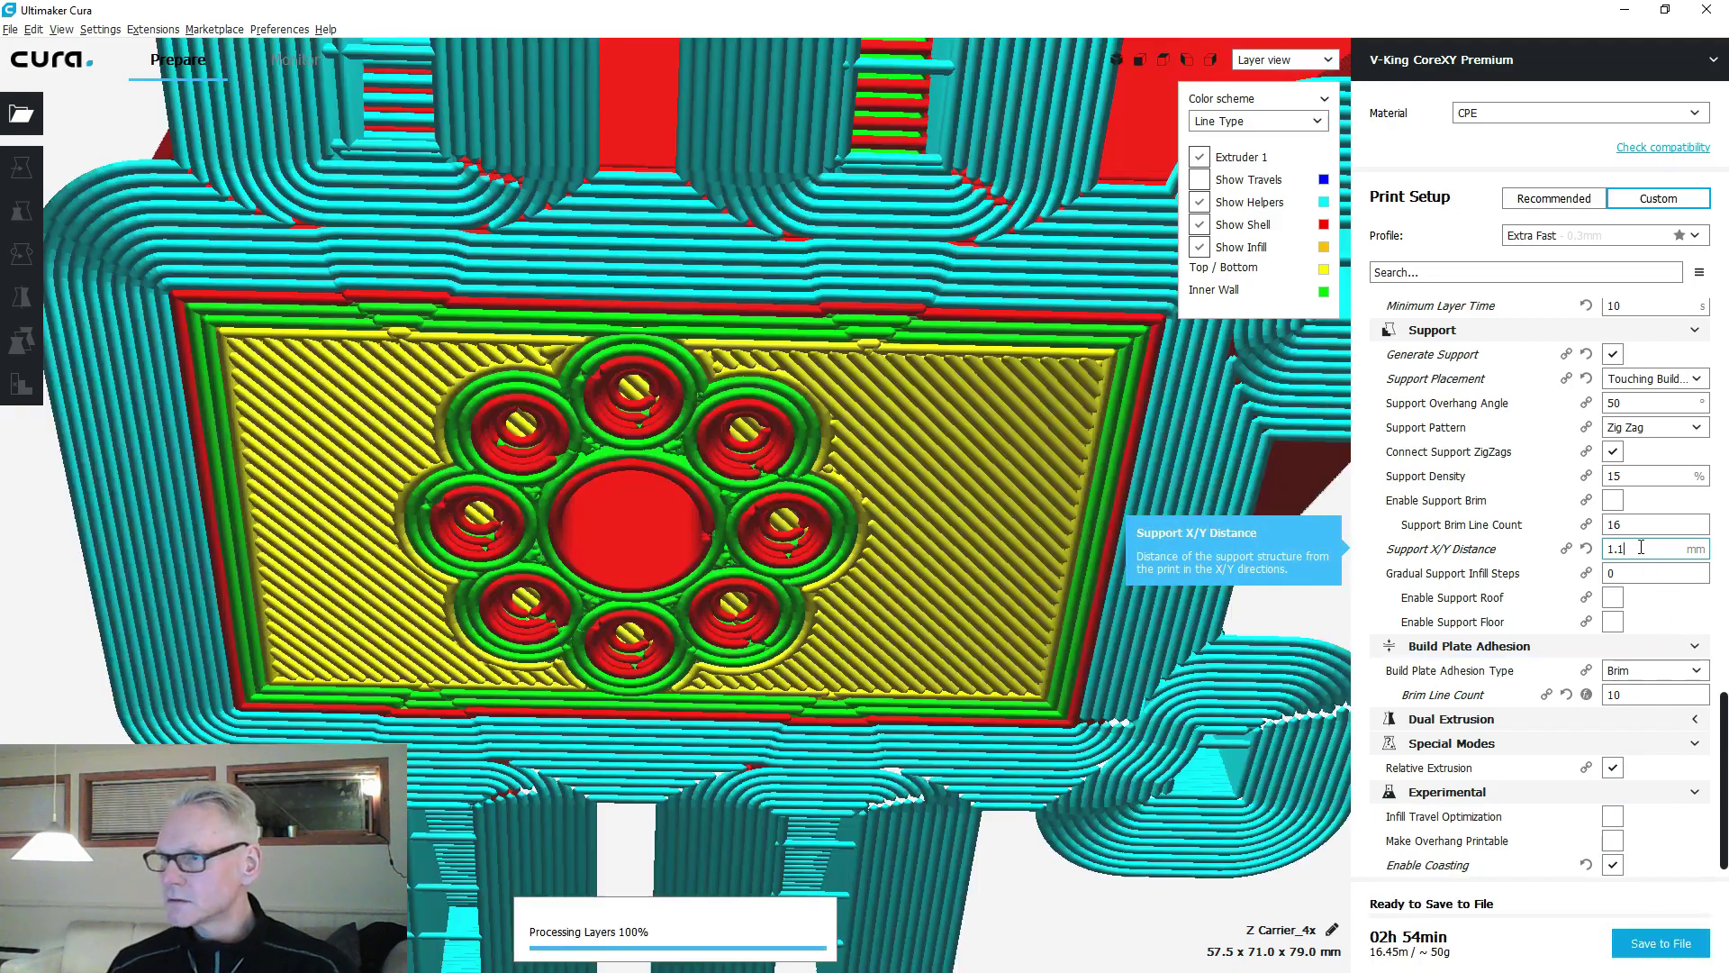
scroll(941, 756, "down", 5)
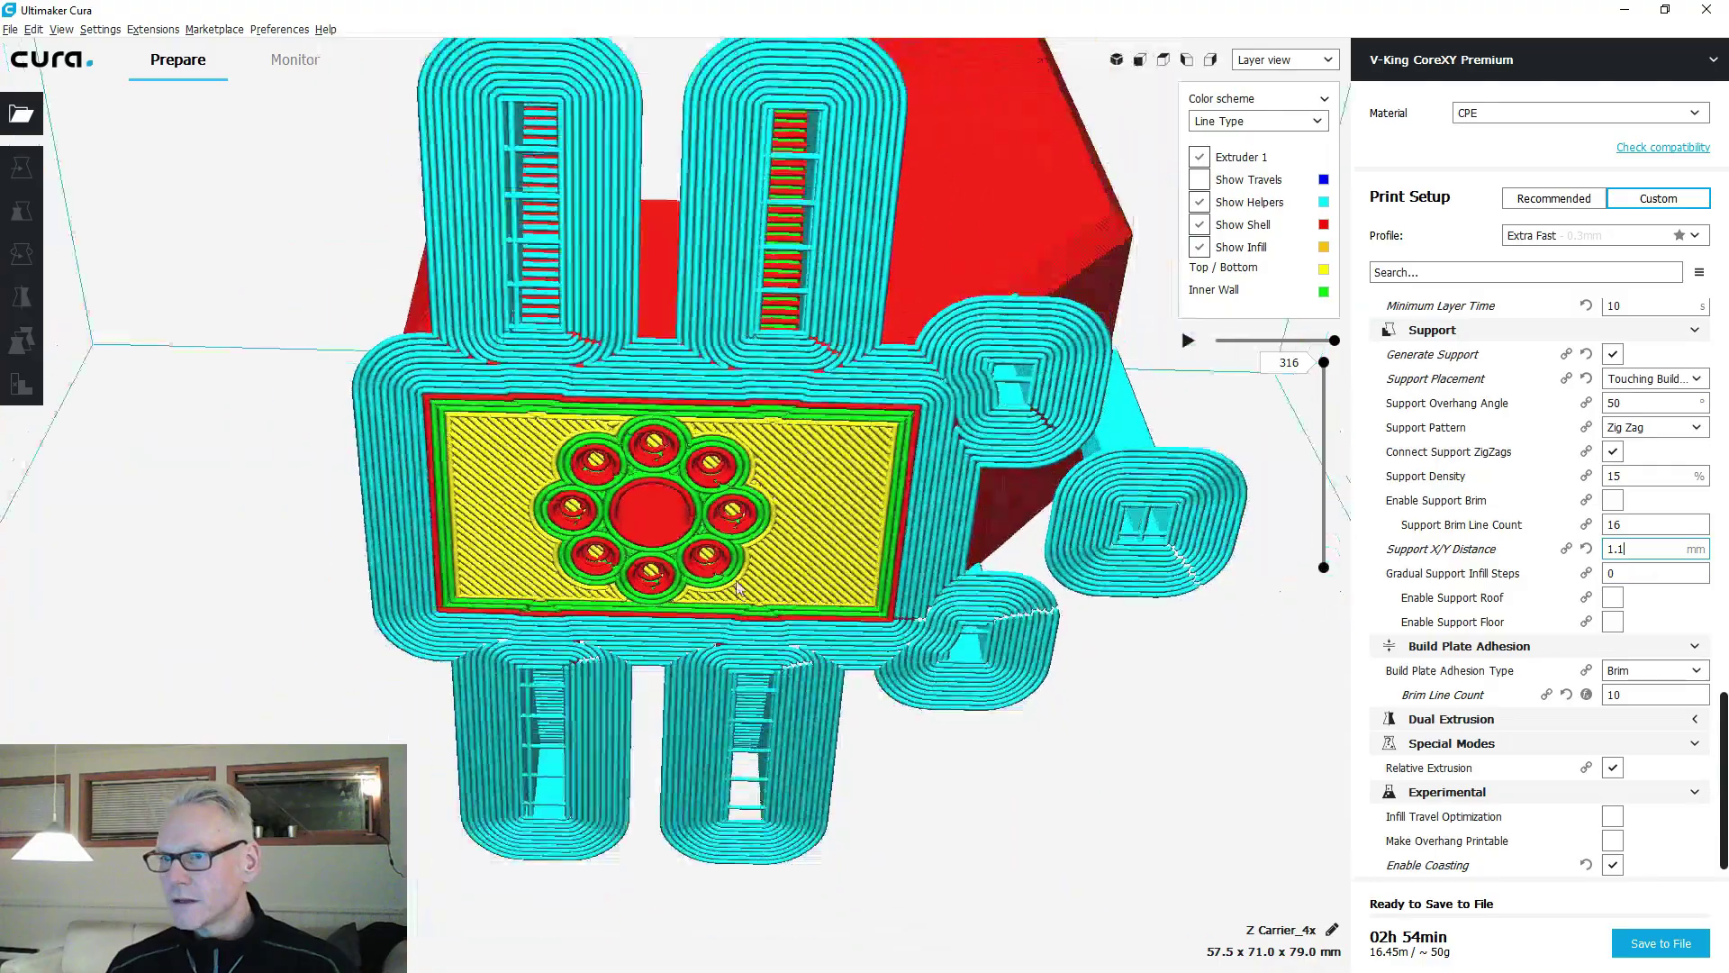
right_click_drag(702, 487, 930, 699)
scroll(930, 699, "down", 6)
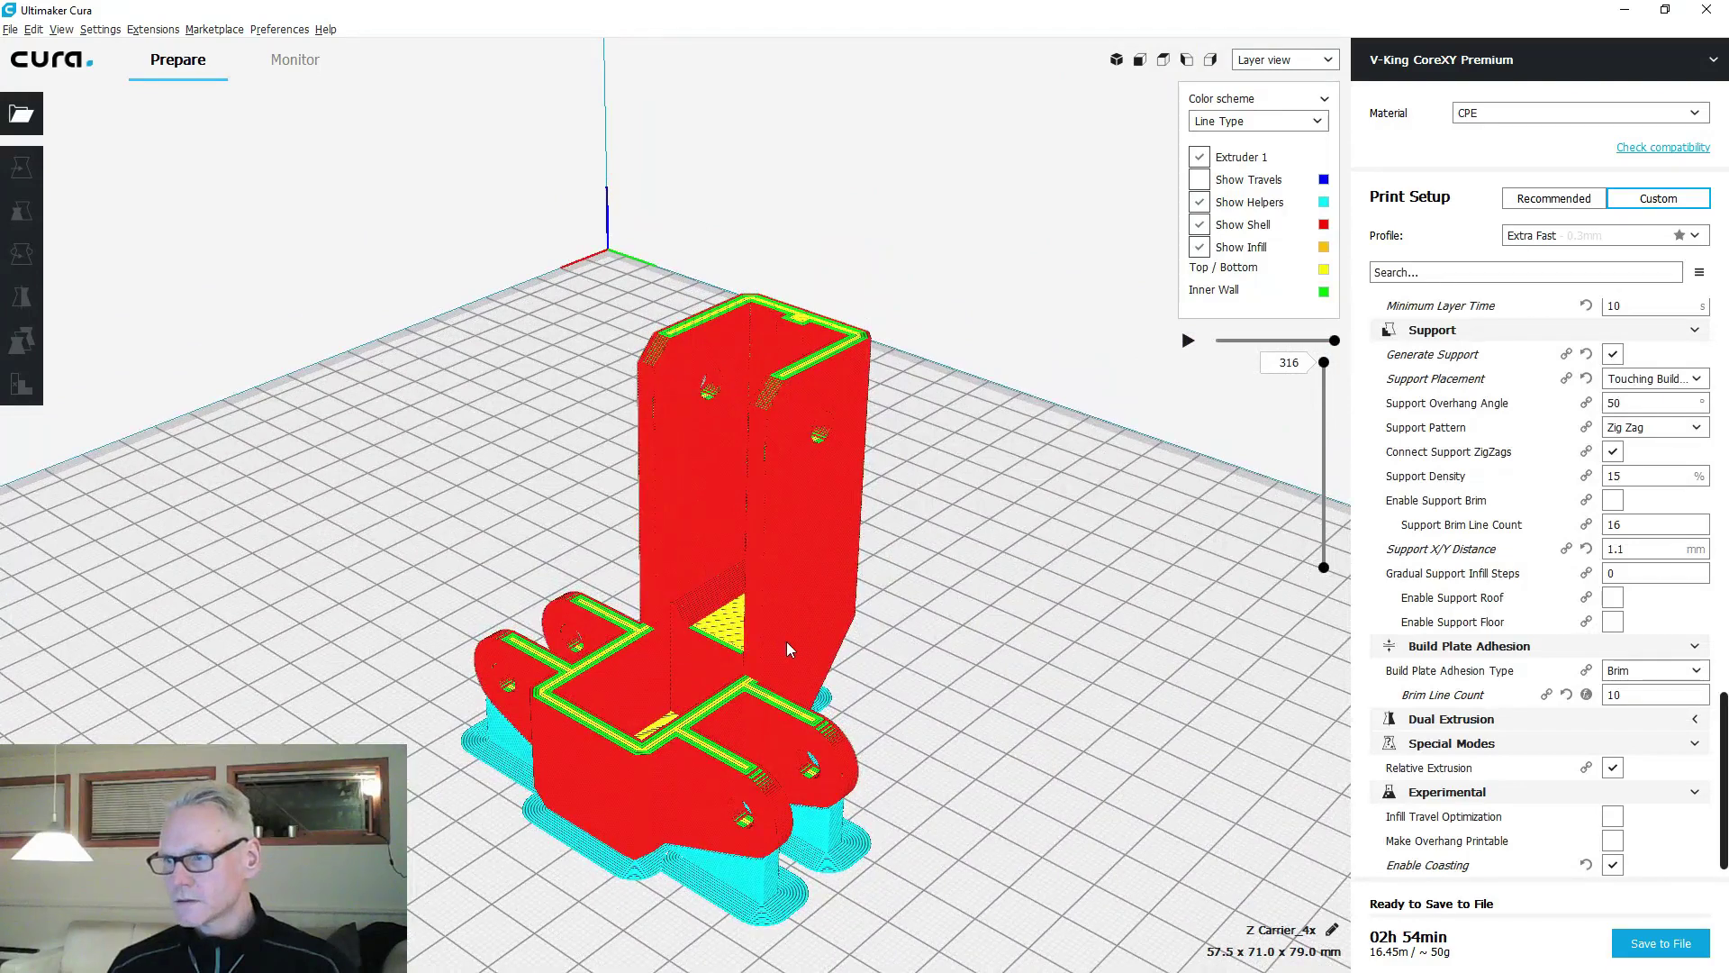
Multiply the Z Carrier to 4 copies and show them in Solid view.
left_click(787, 641)
right_click(787, 641)
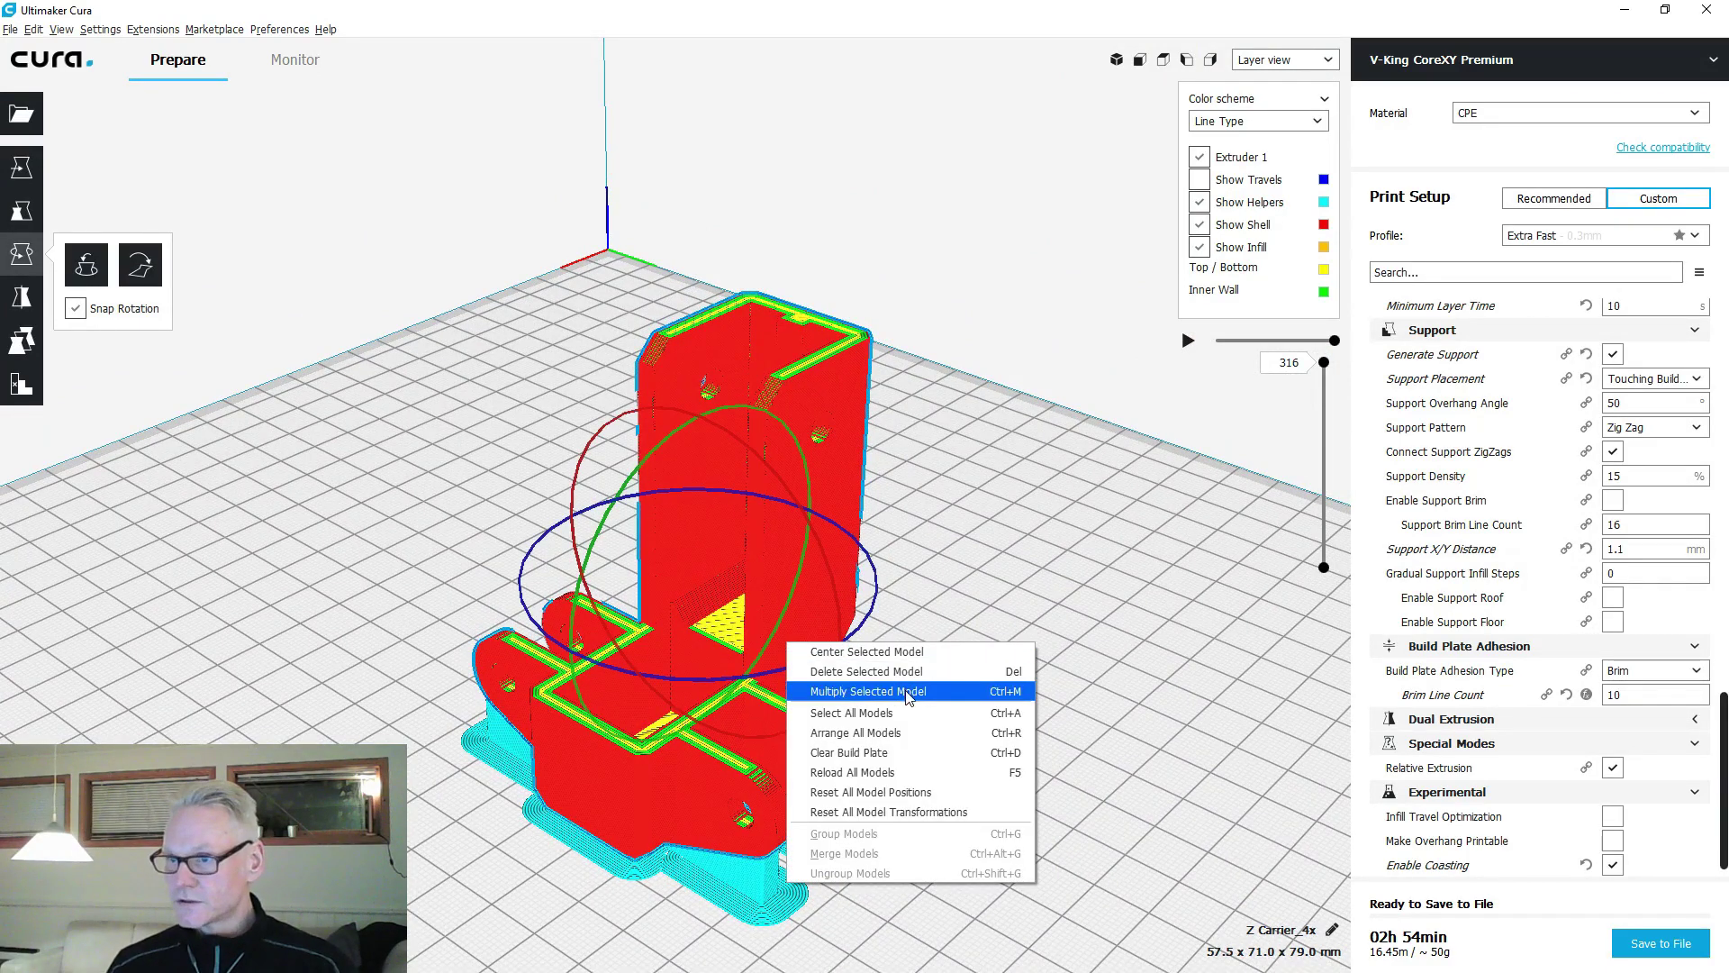
left_click(907, 695)
type("4")
key("Return")
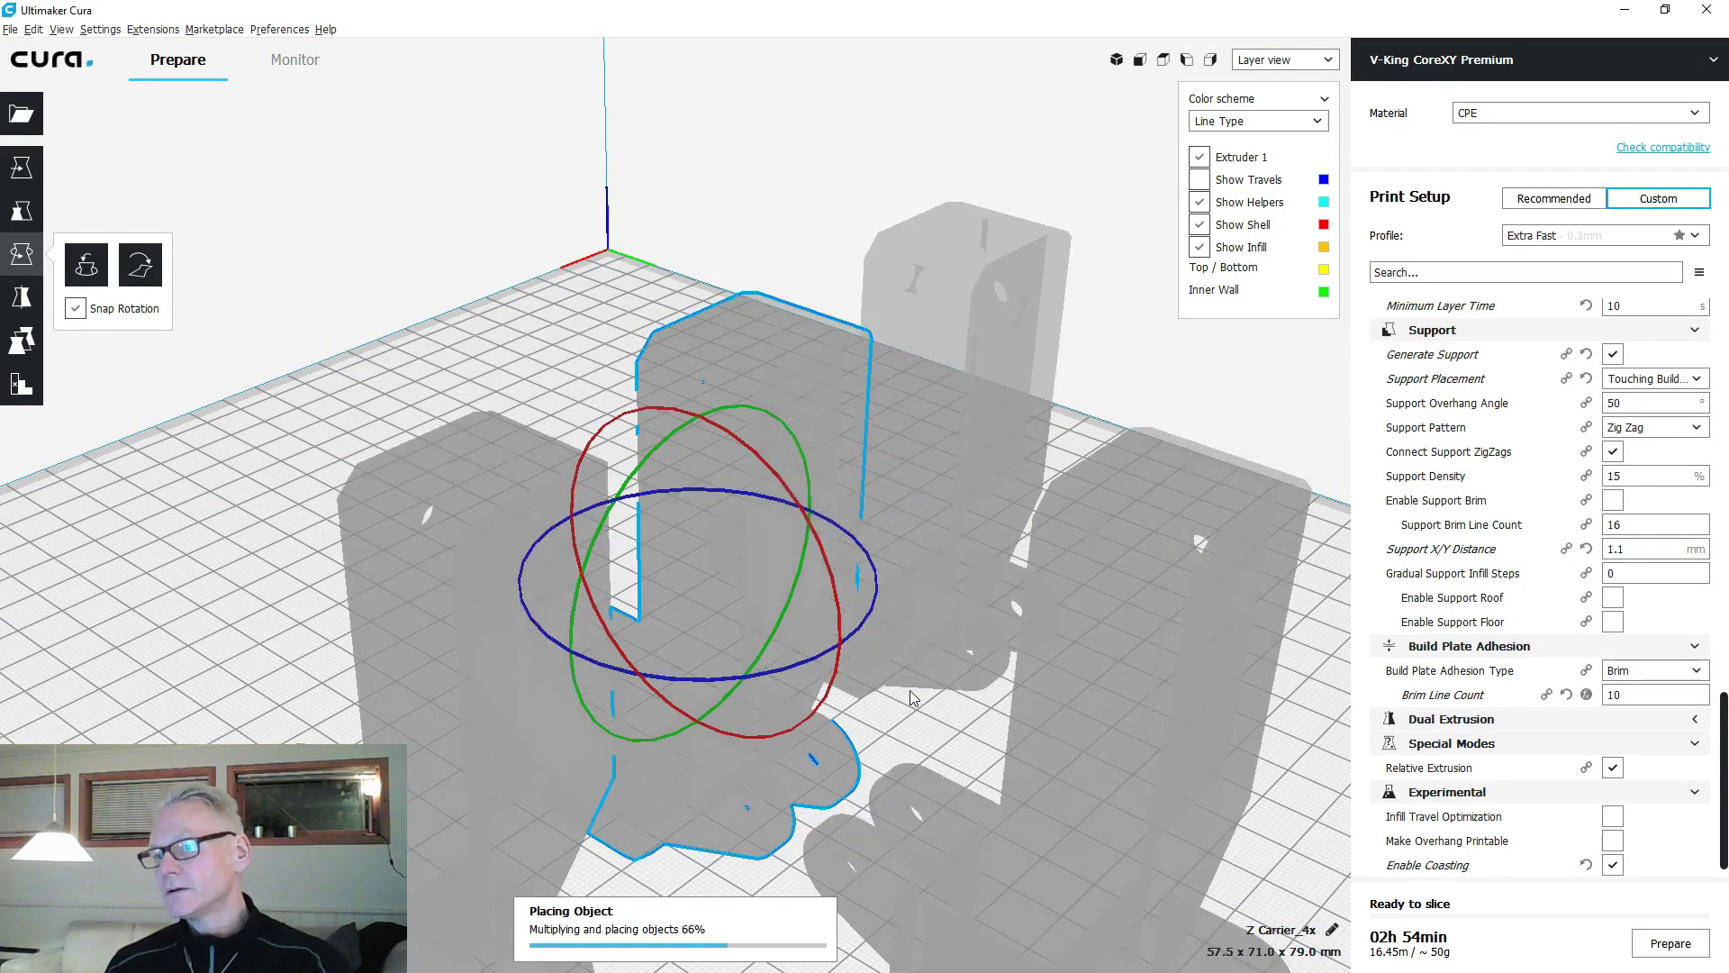
left_click(1245, 67)
left_click(1254, 85)
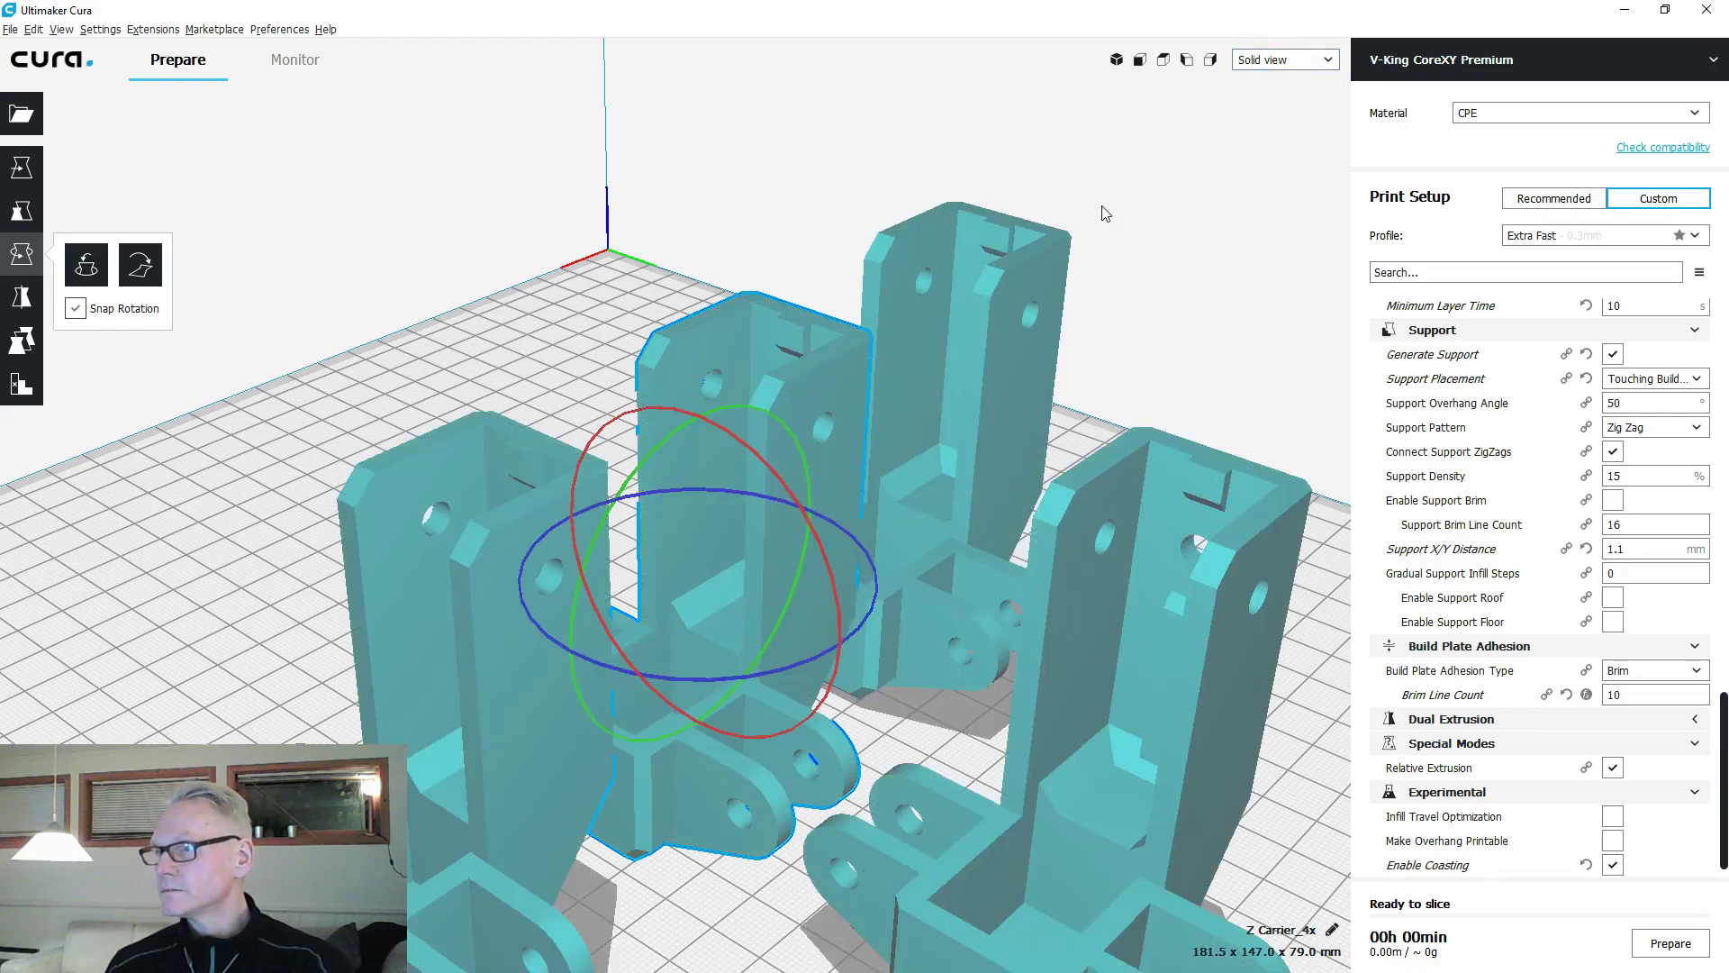
Look over the four carriers, then clear the build plate and open the file browser.
left_click(1107, 674)
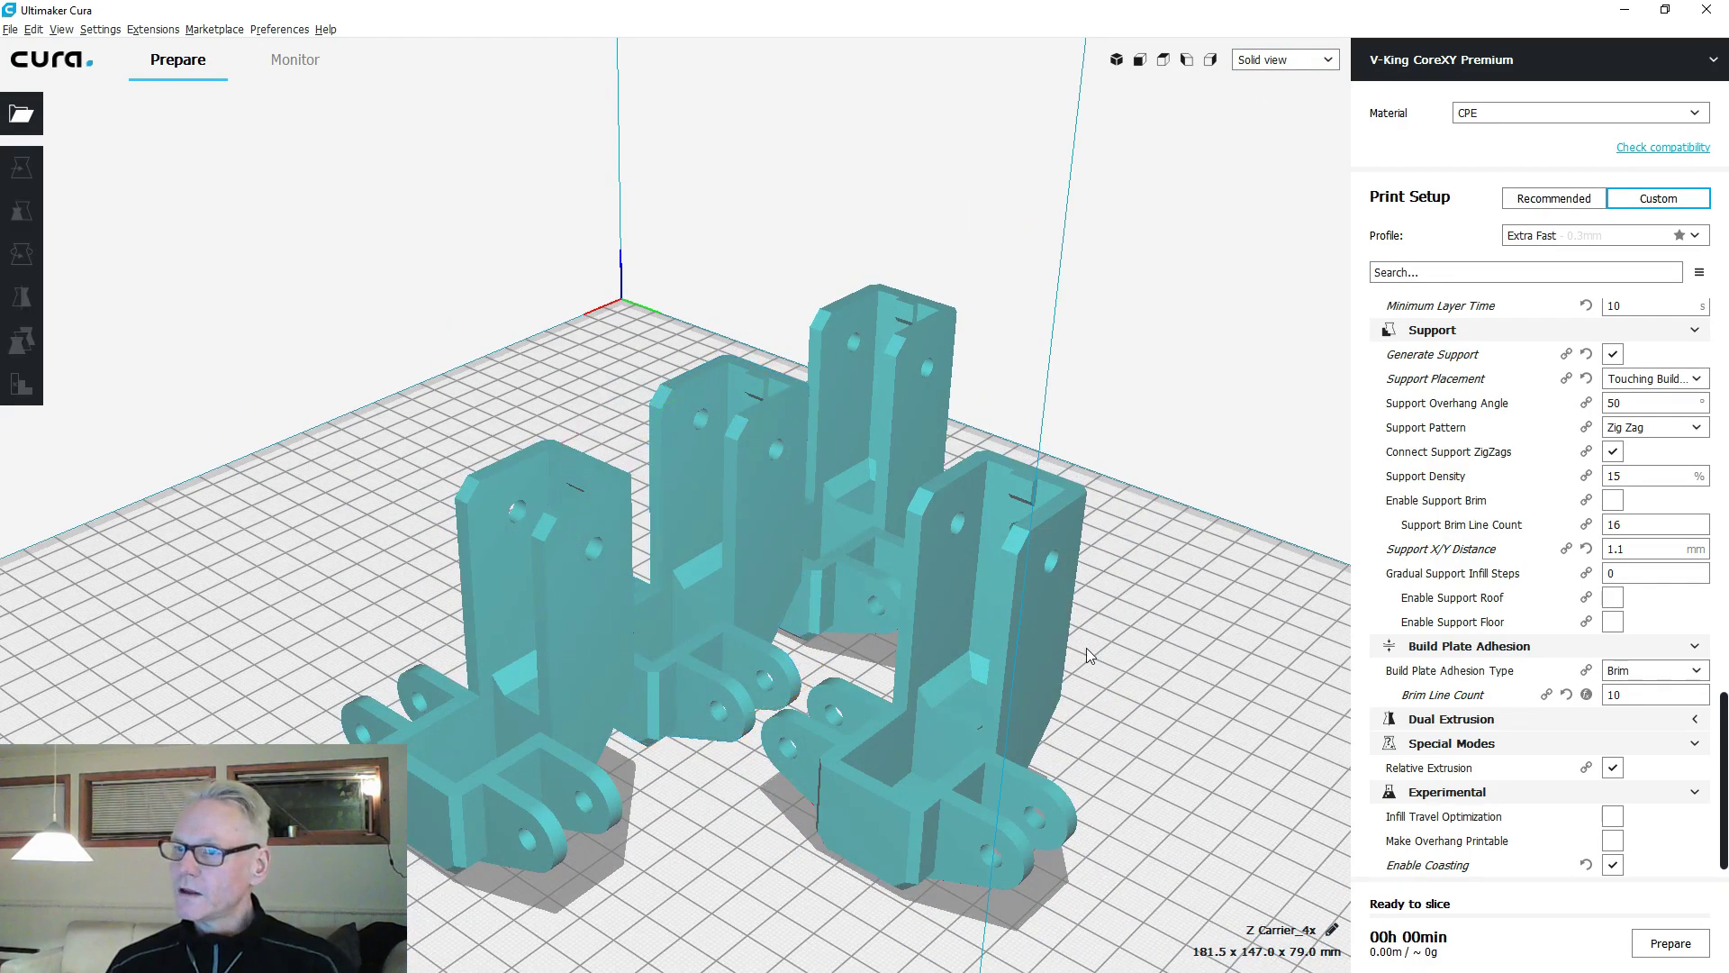
right_click_drag(1082, 651, 801, 646)
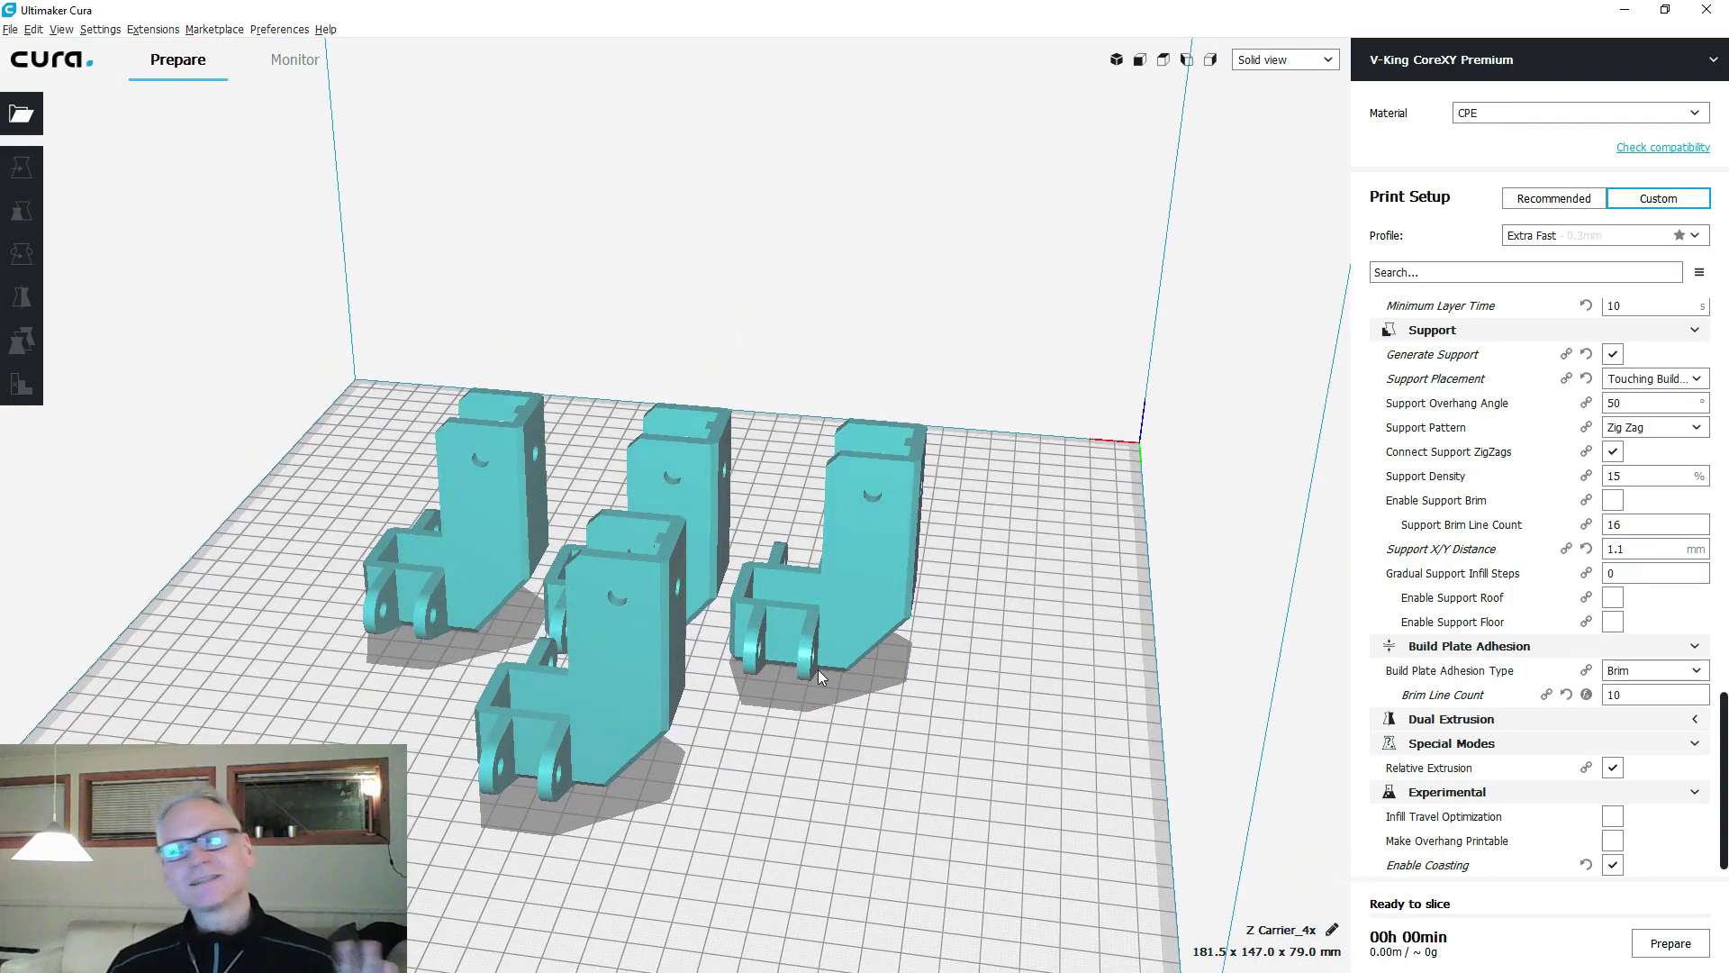
key("ctrl+d")
left_click(22, 113)
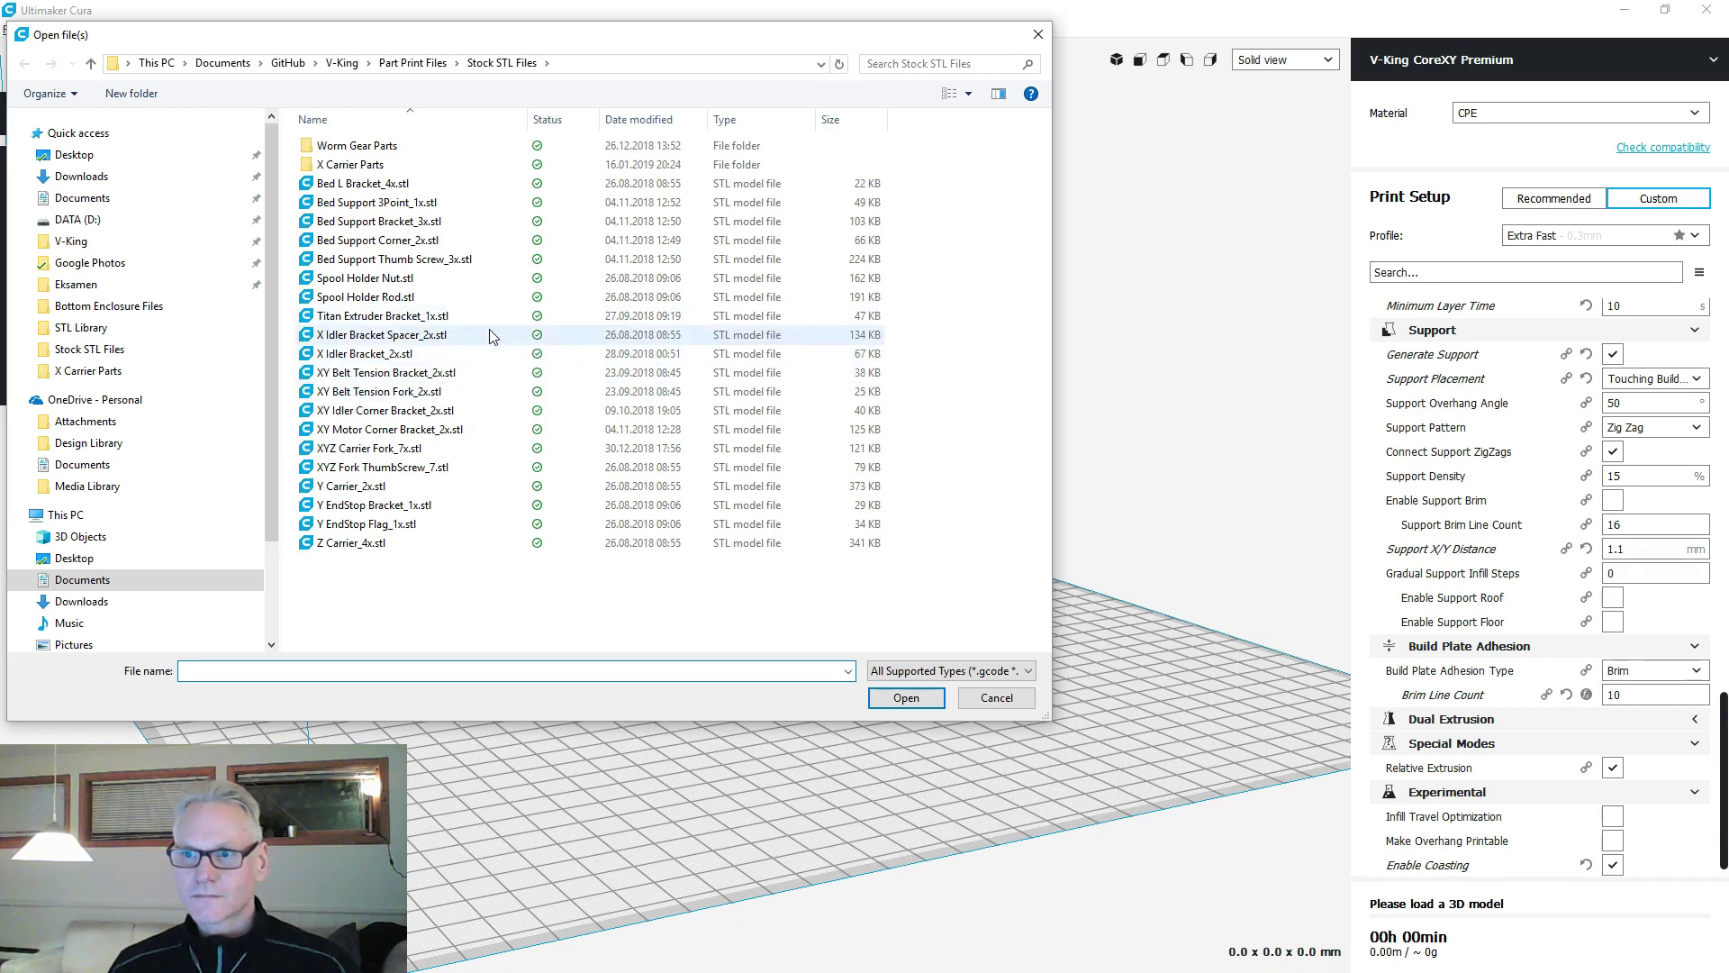
Load XY Belt Tension Bracket_2x.stl and XY Belt Tension Fork_2x.stl together onto the plate.
left_click(399, 373)
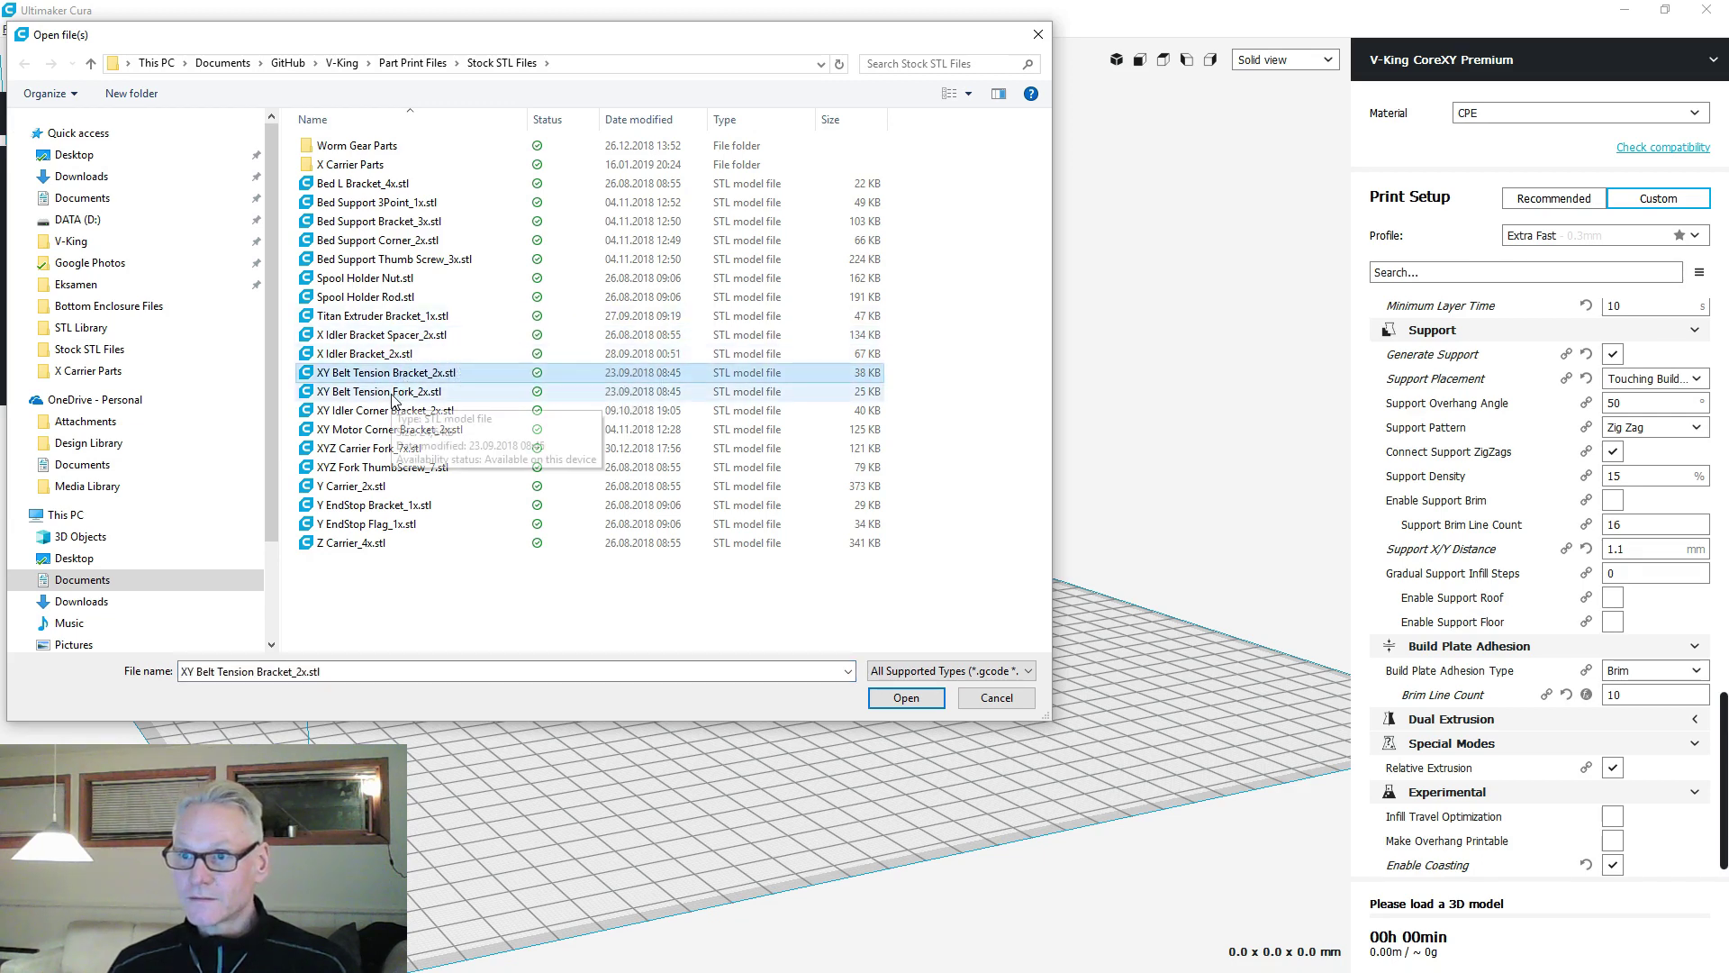
left_click(394, 400, "ctrl")
left_click(901, 698)
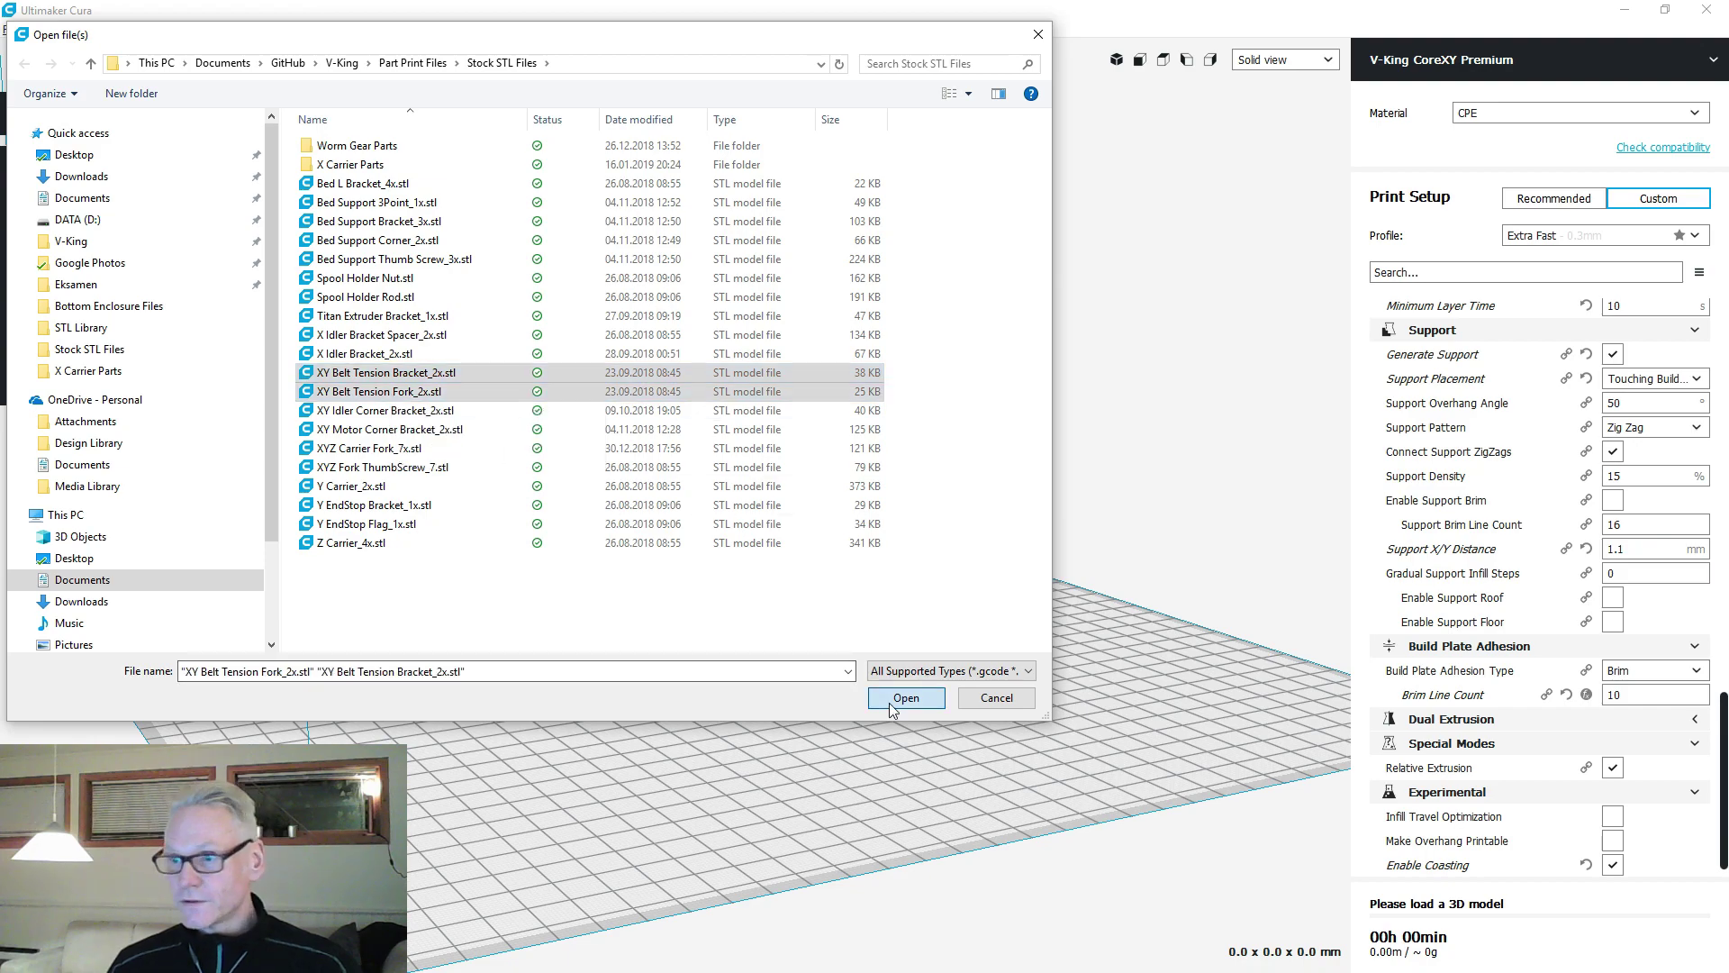
scroll(746, 600, "up", 5)
right_click_drag(746, 600, 467, 563)
Rotate the first belt tension part onto a new side for printing.
left_click(561, 558)
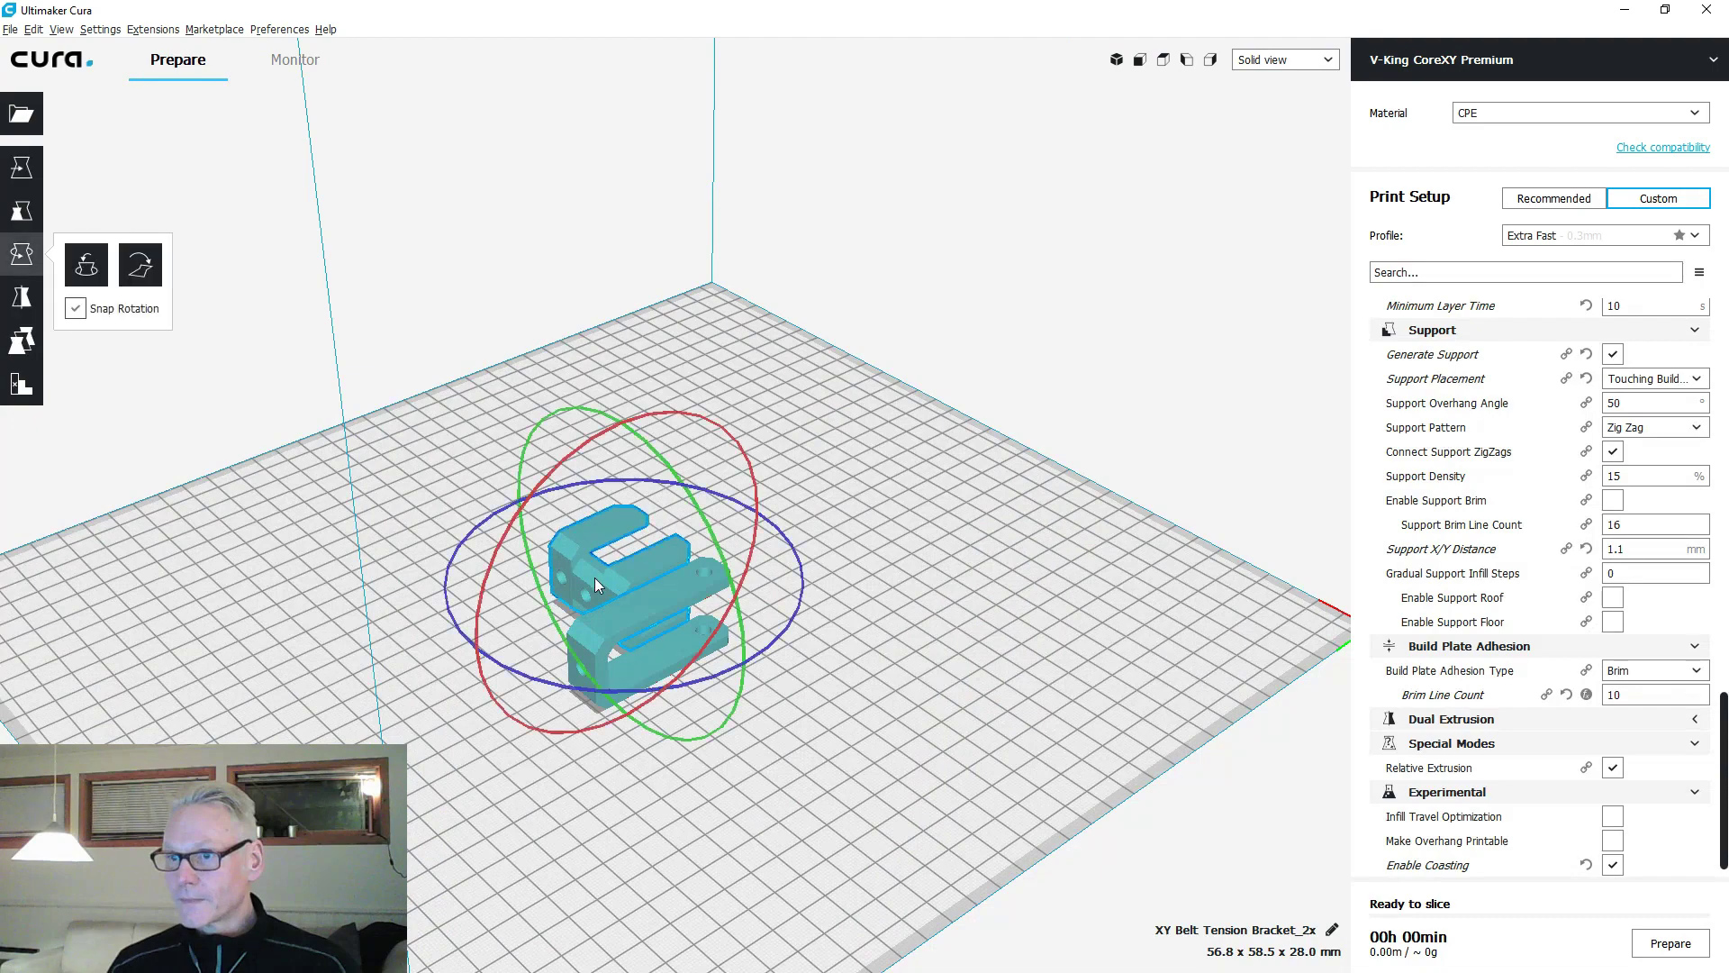
right_click_drag(595, 577, 476, 468)
left_click_drag(543, 448, 821, 665)
left_click(856, 654)
right_click_drag(855, 654, 969, 672)
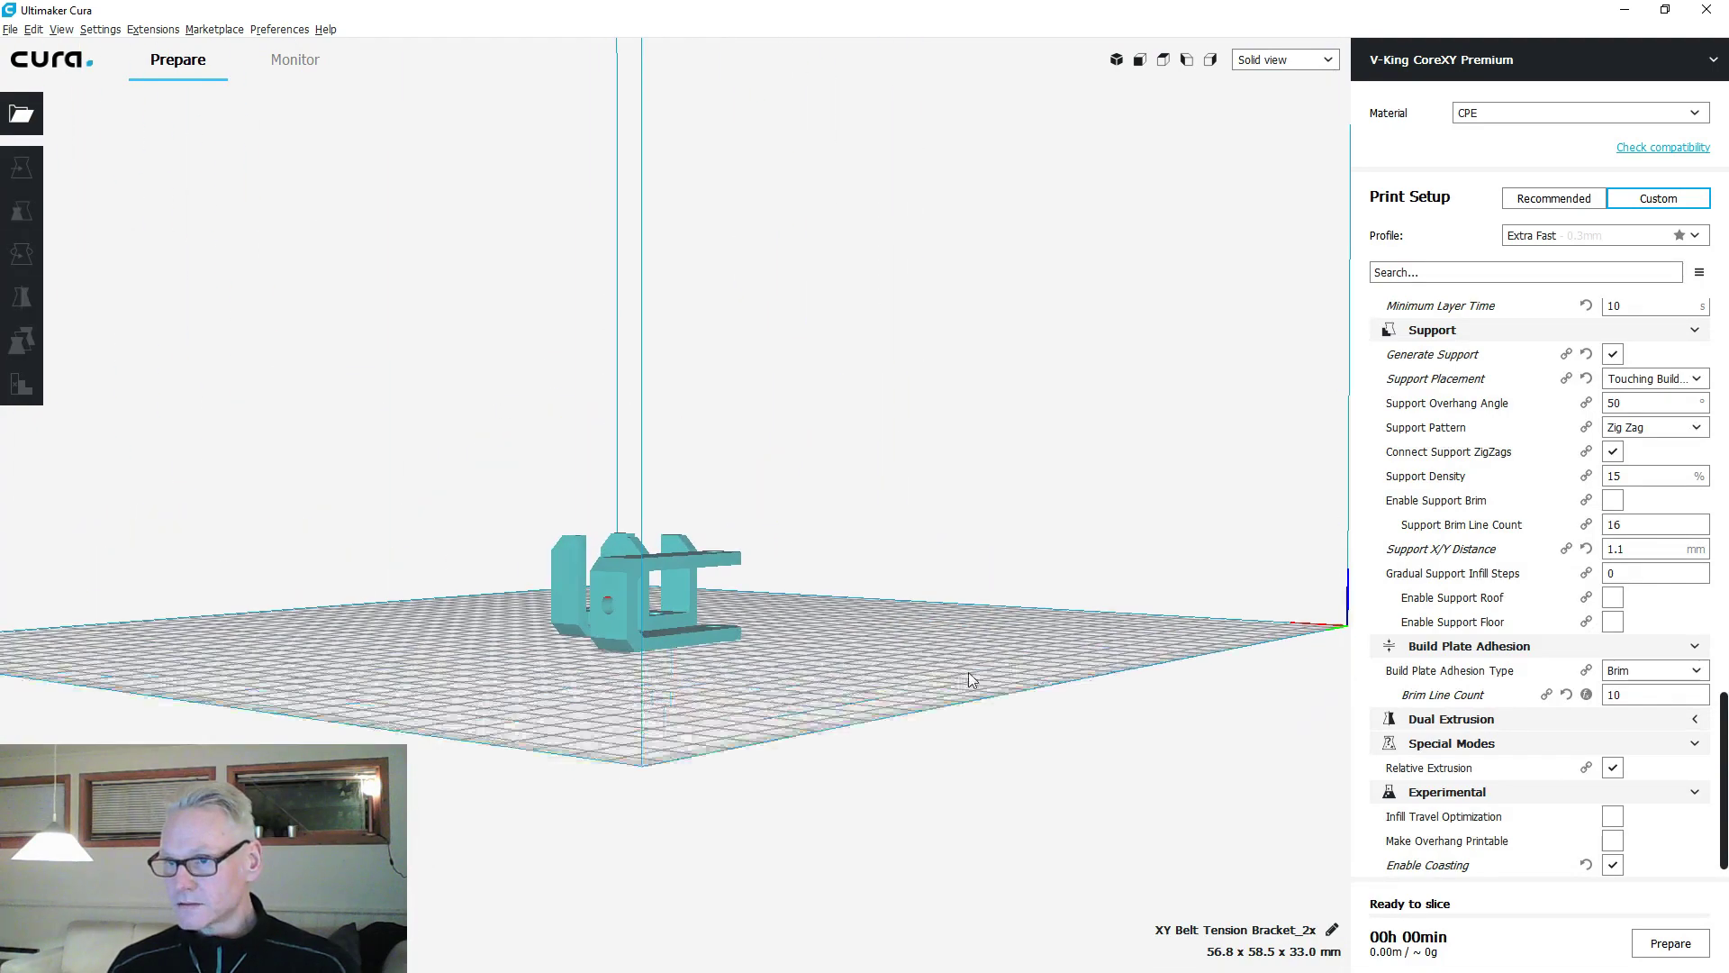
Rotate the other belt tension part upright.
left_click(560, 596)
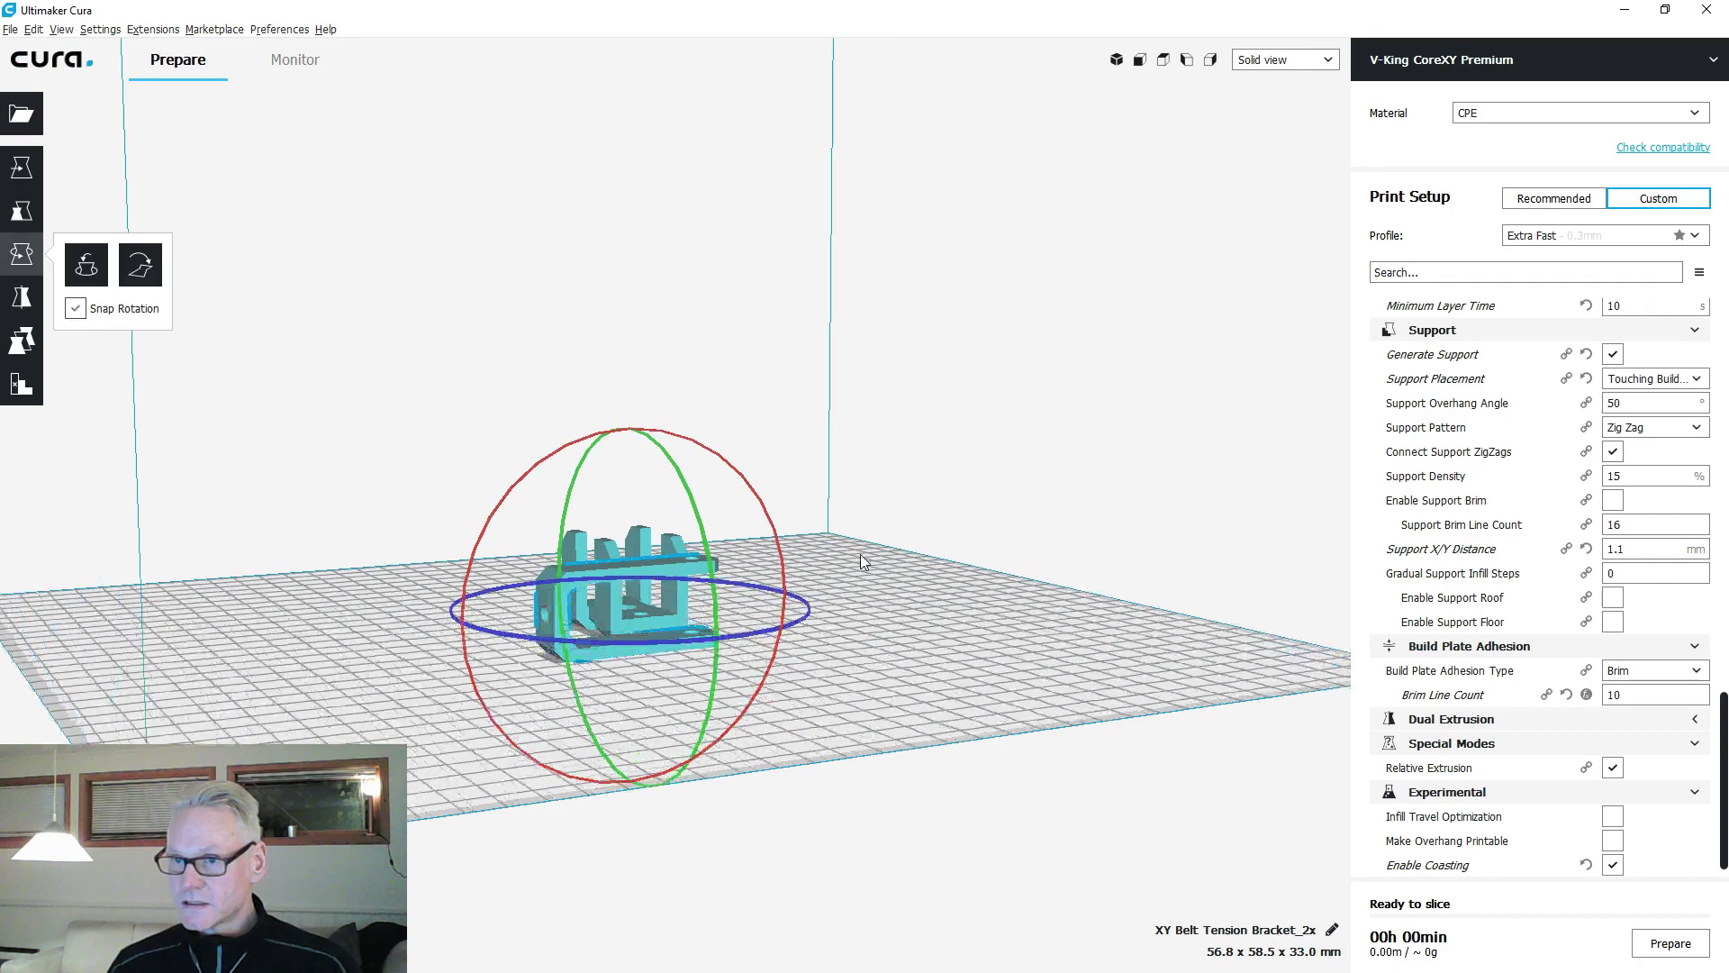
right_click_drag(861, 554, 1013, 535)
left_click_drag(813, 458, 895, 718)
left_click(988, 595)
right_click_drag(988, 594, 861, 476)
Arrange all models on the plate, then reselect the belt tension parts.
right_click(759, 675)
left_click(828, 763)
left_click(861, 476)
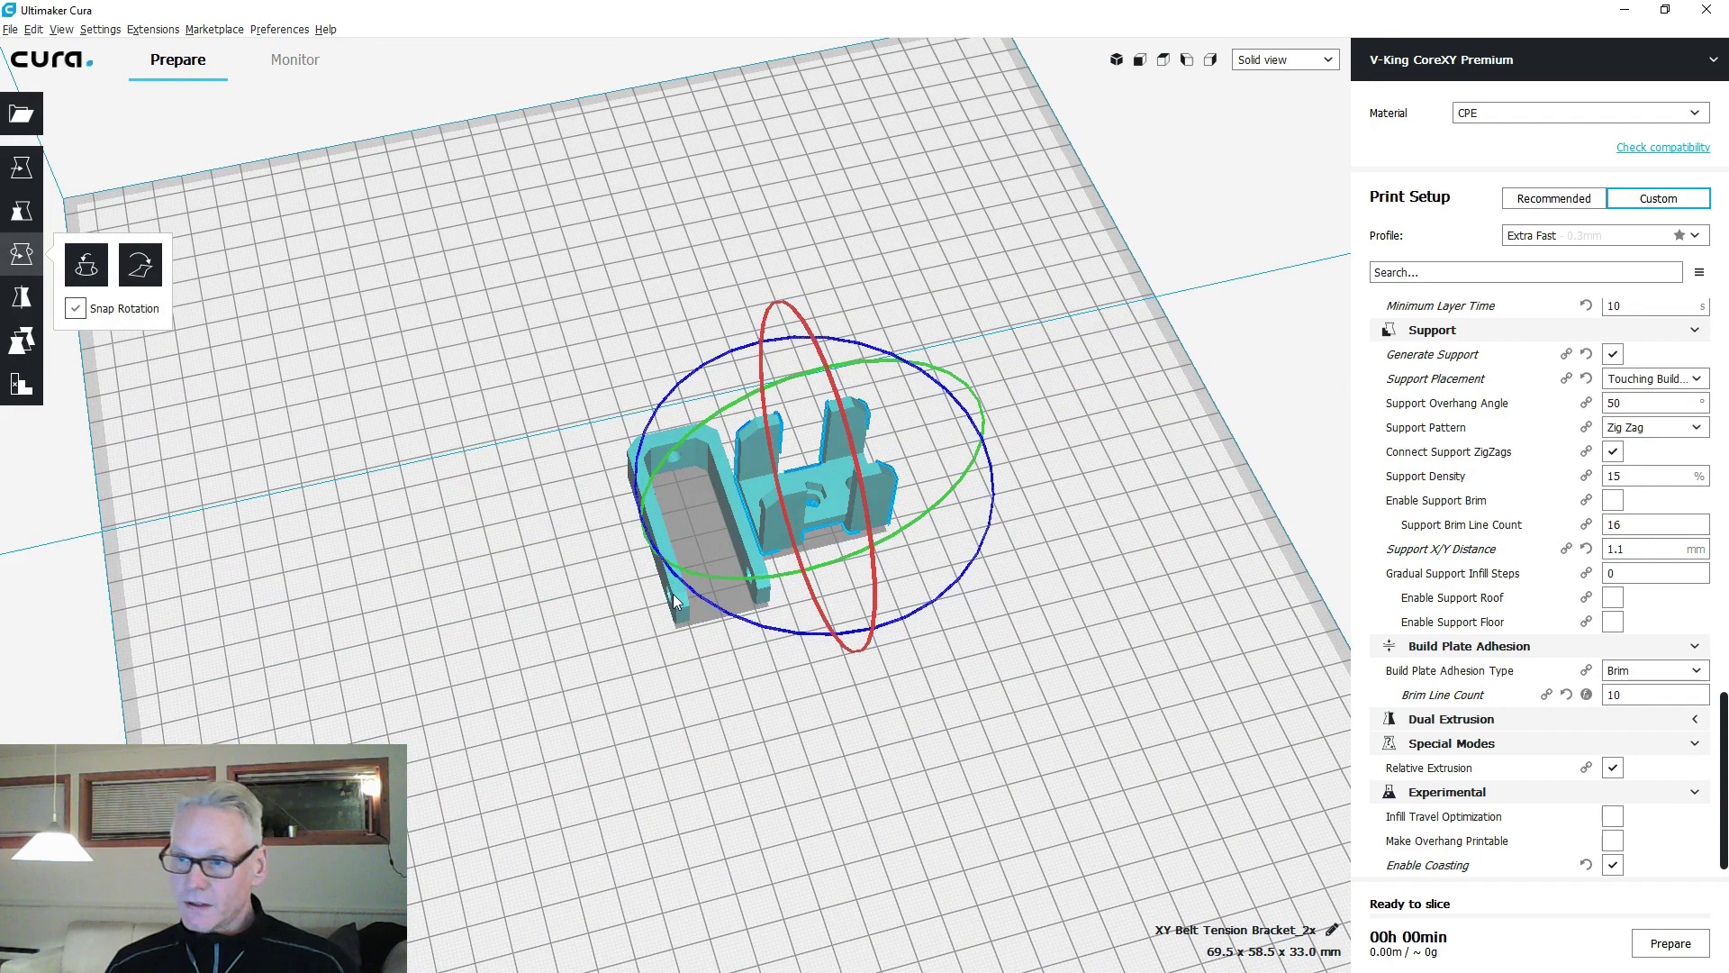
key("shift")
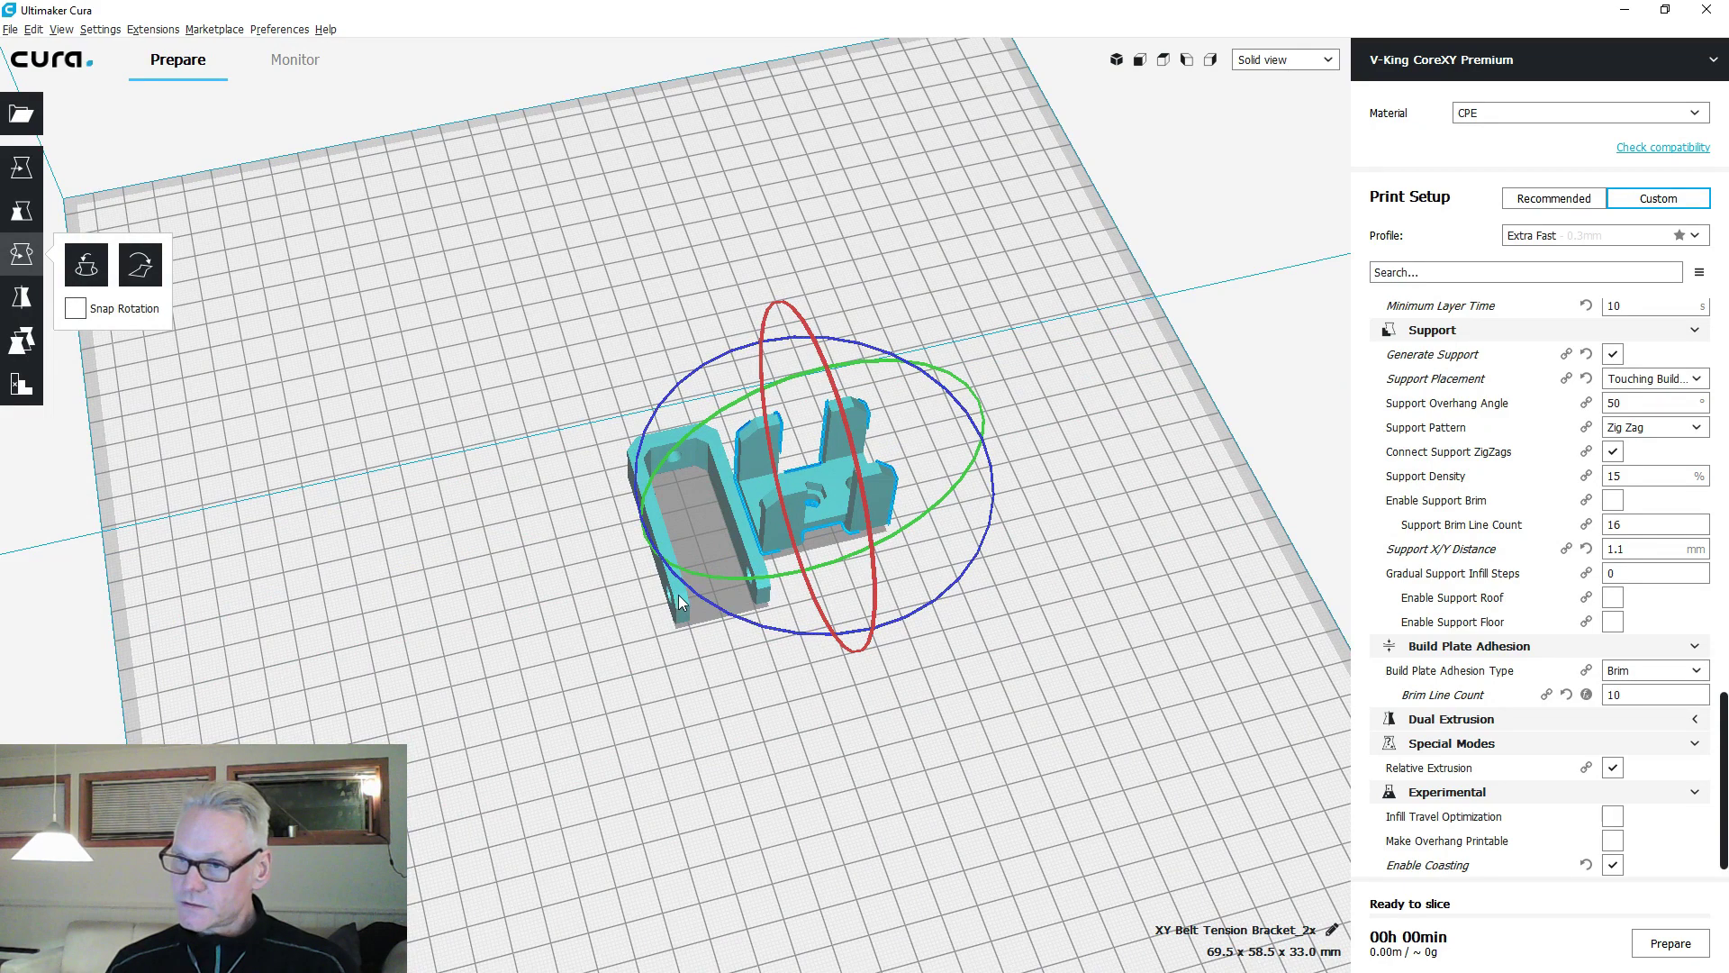
right_click_drag(667, 436, 550, 556)
left_click(630, 509)
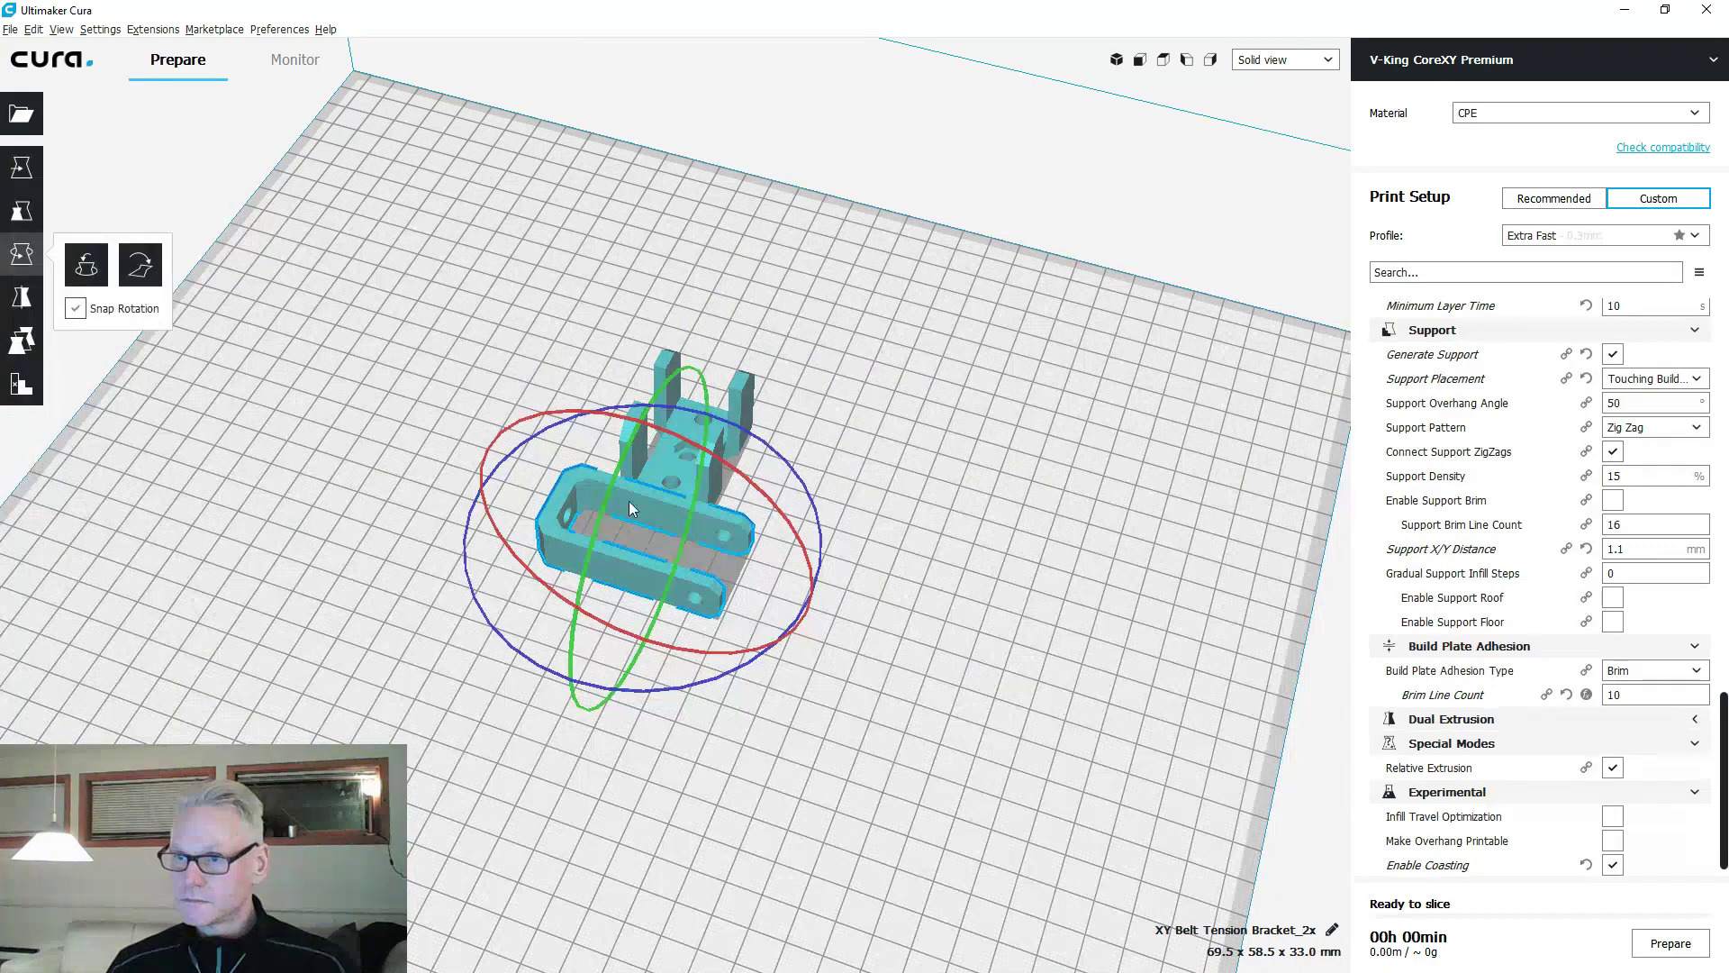
right_click_drag(755, 385, 737, 386)
Multiply the bracket and fork into a second set and view their bottom faces from below.
right_click(737, 386)
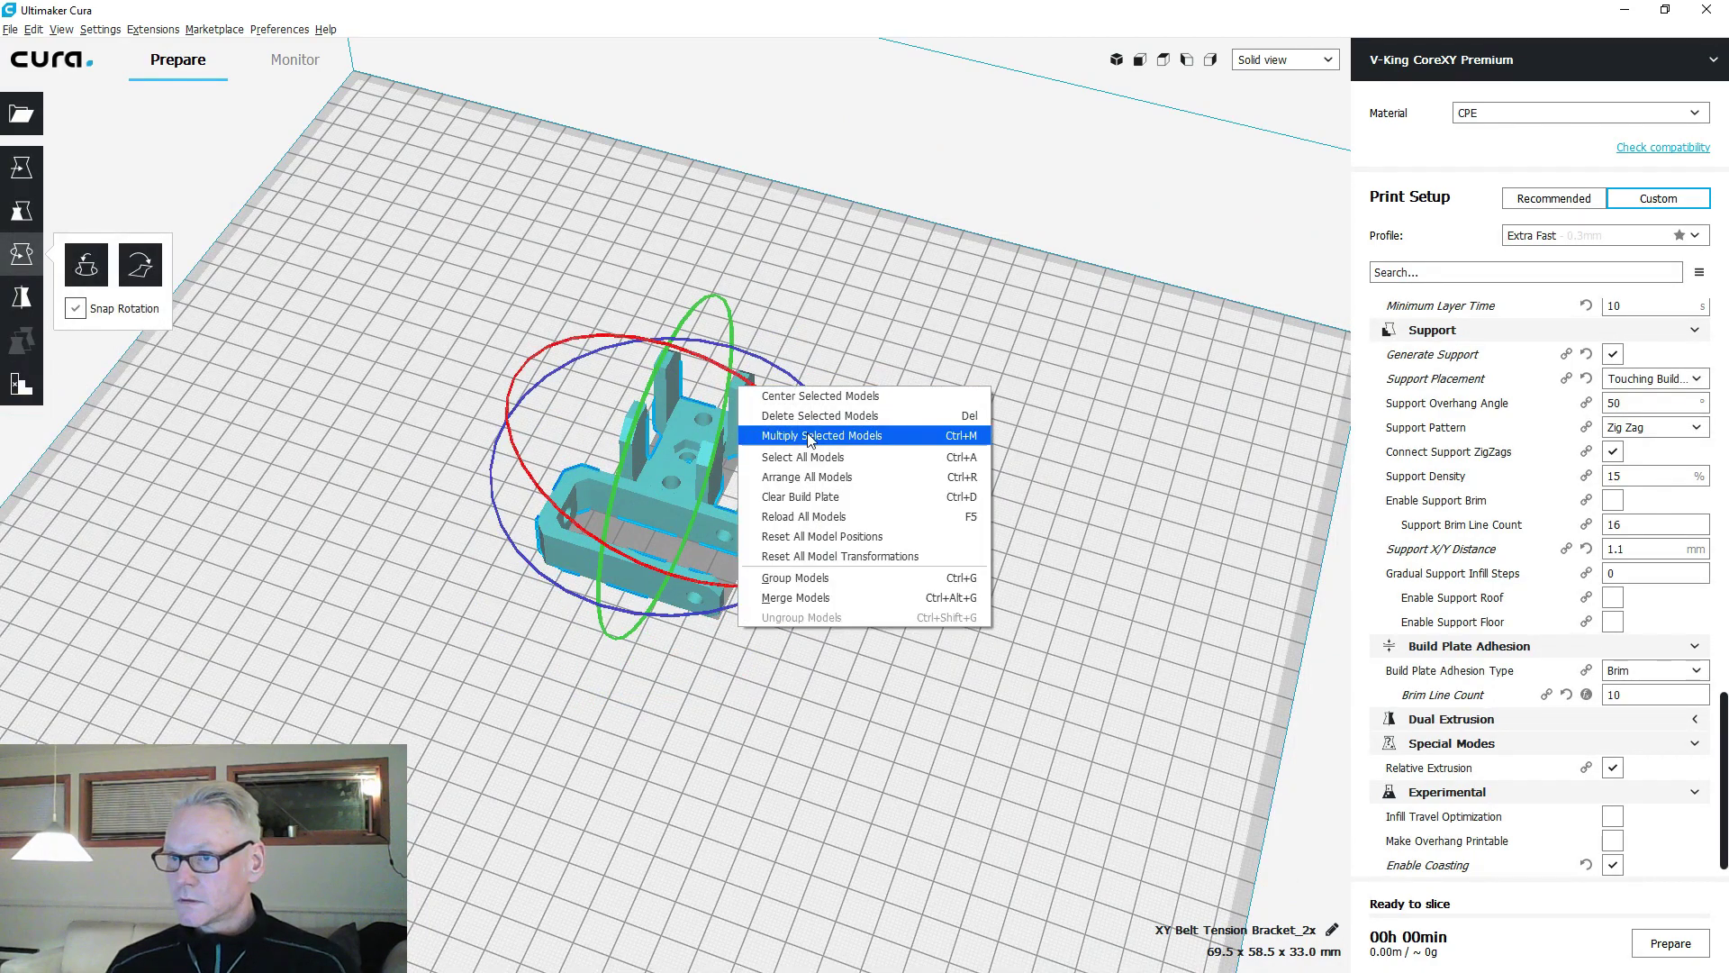
left_click(817, 436)
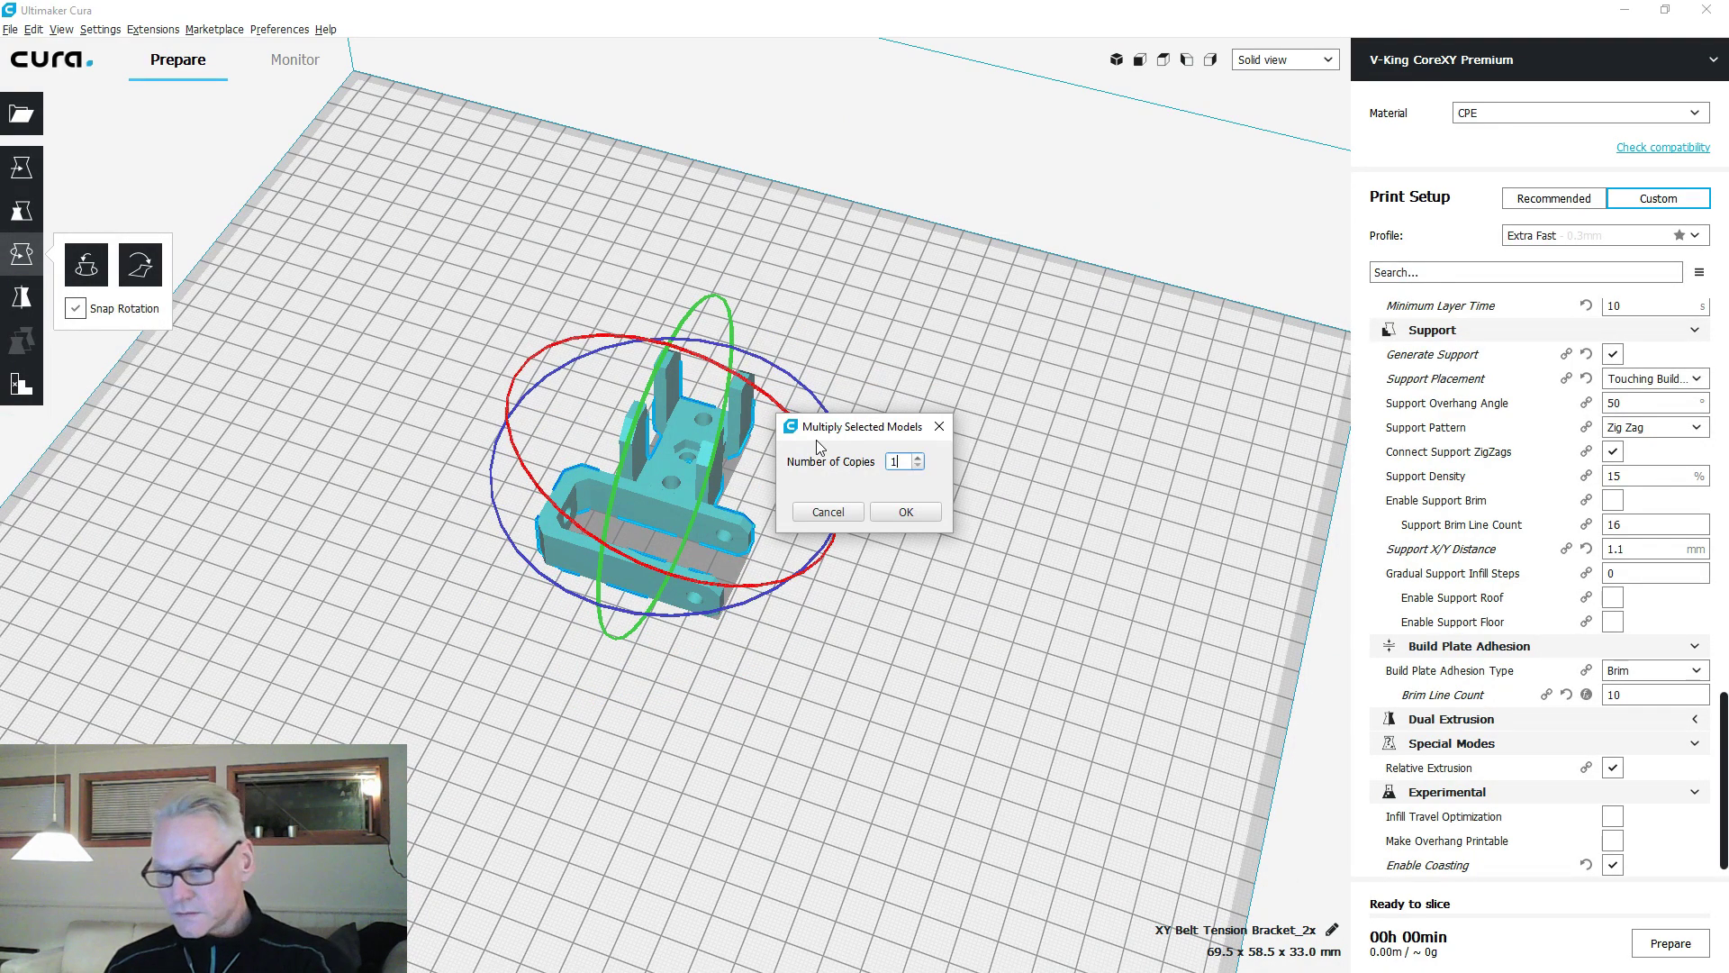
left_click(906, 512)
left_click(909, 587)
right_click_drag(910, 587, 791, 540)
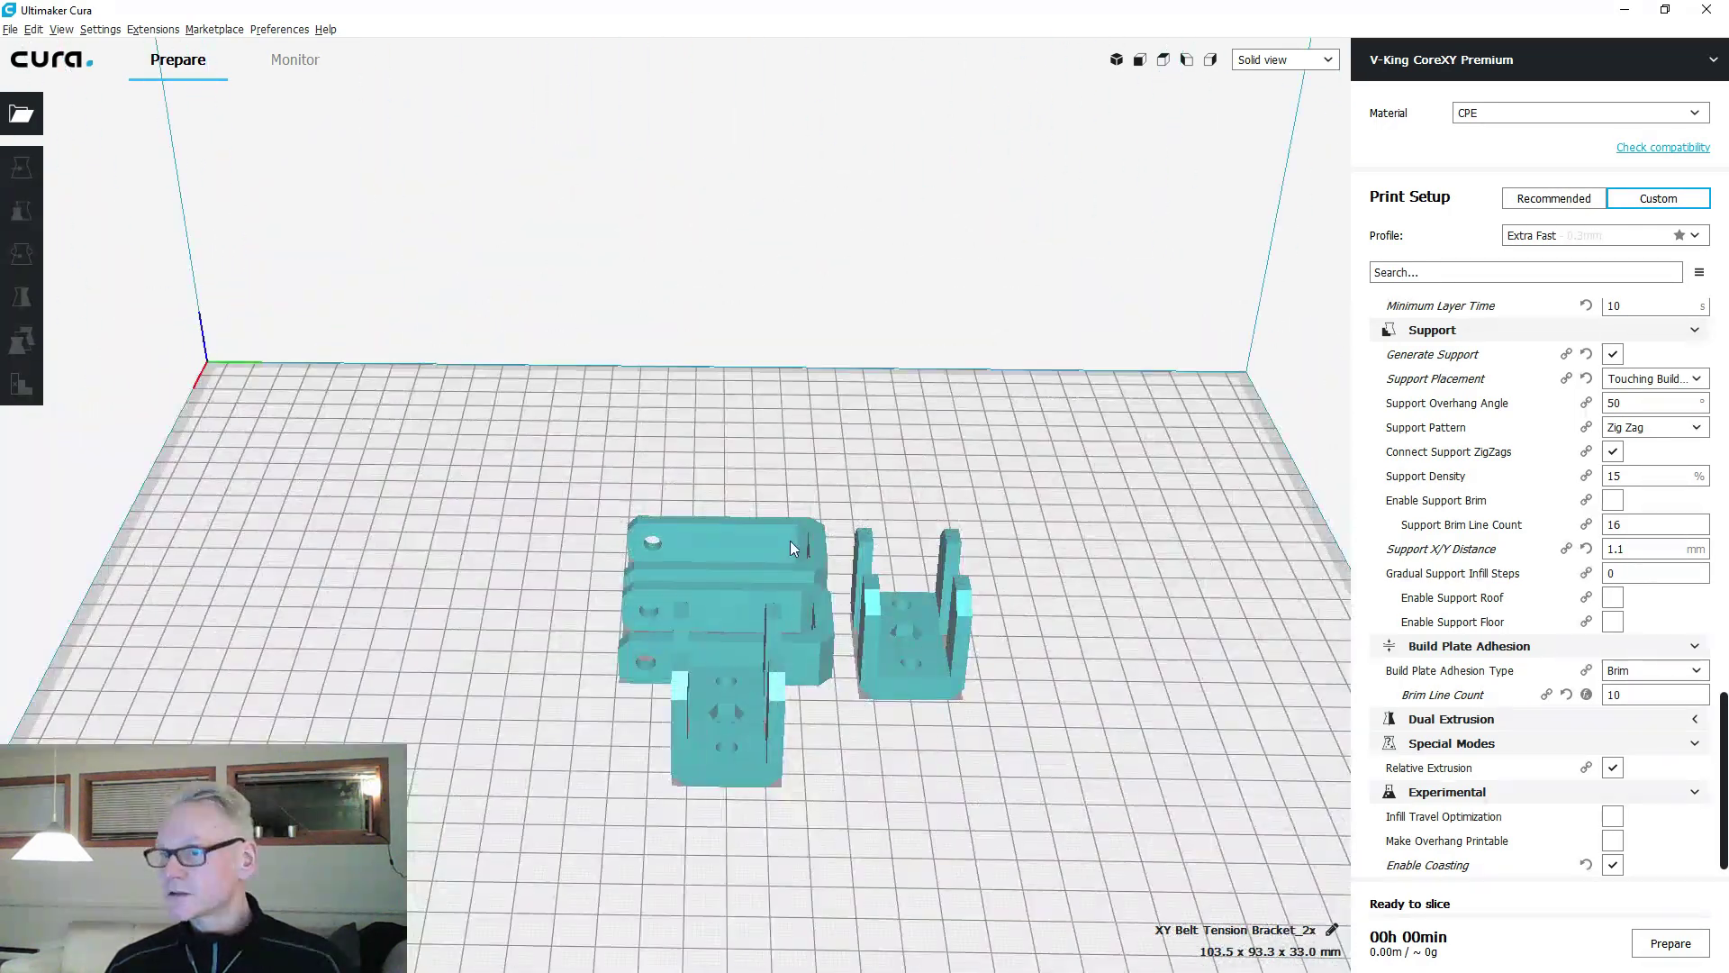
right_click_drag(991, 595, 991, 722)
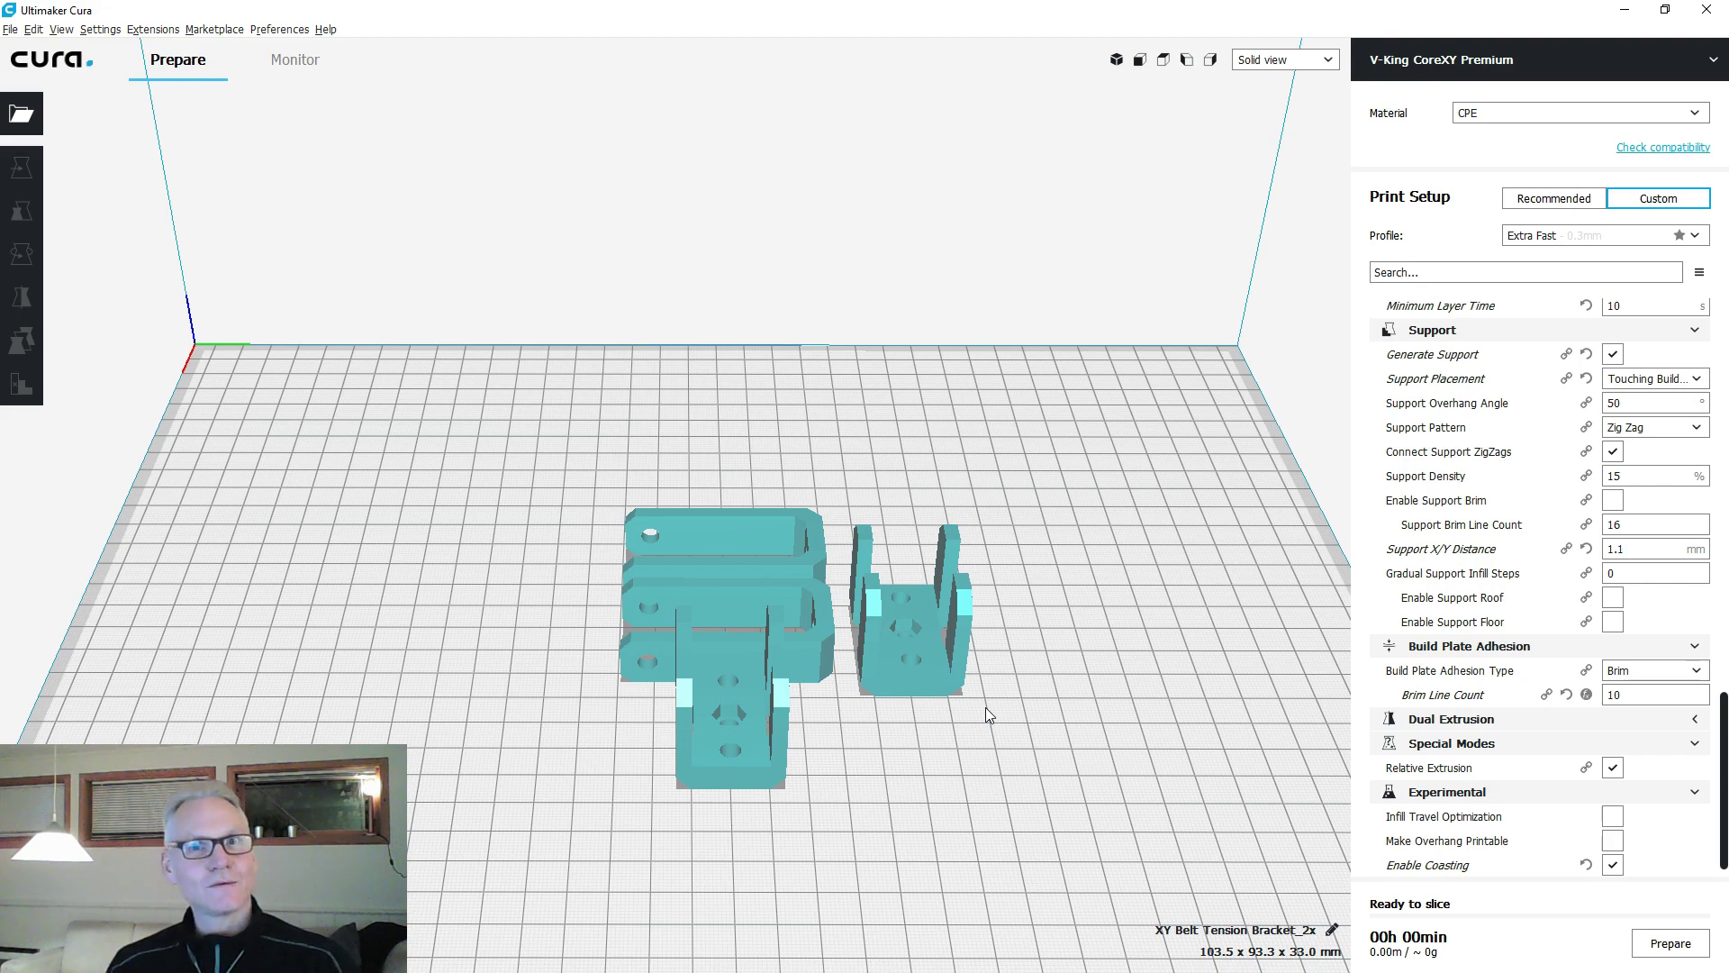
Return the camera to the default 3D view of the whole build volume.
left_click(1117, 60)
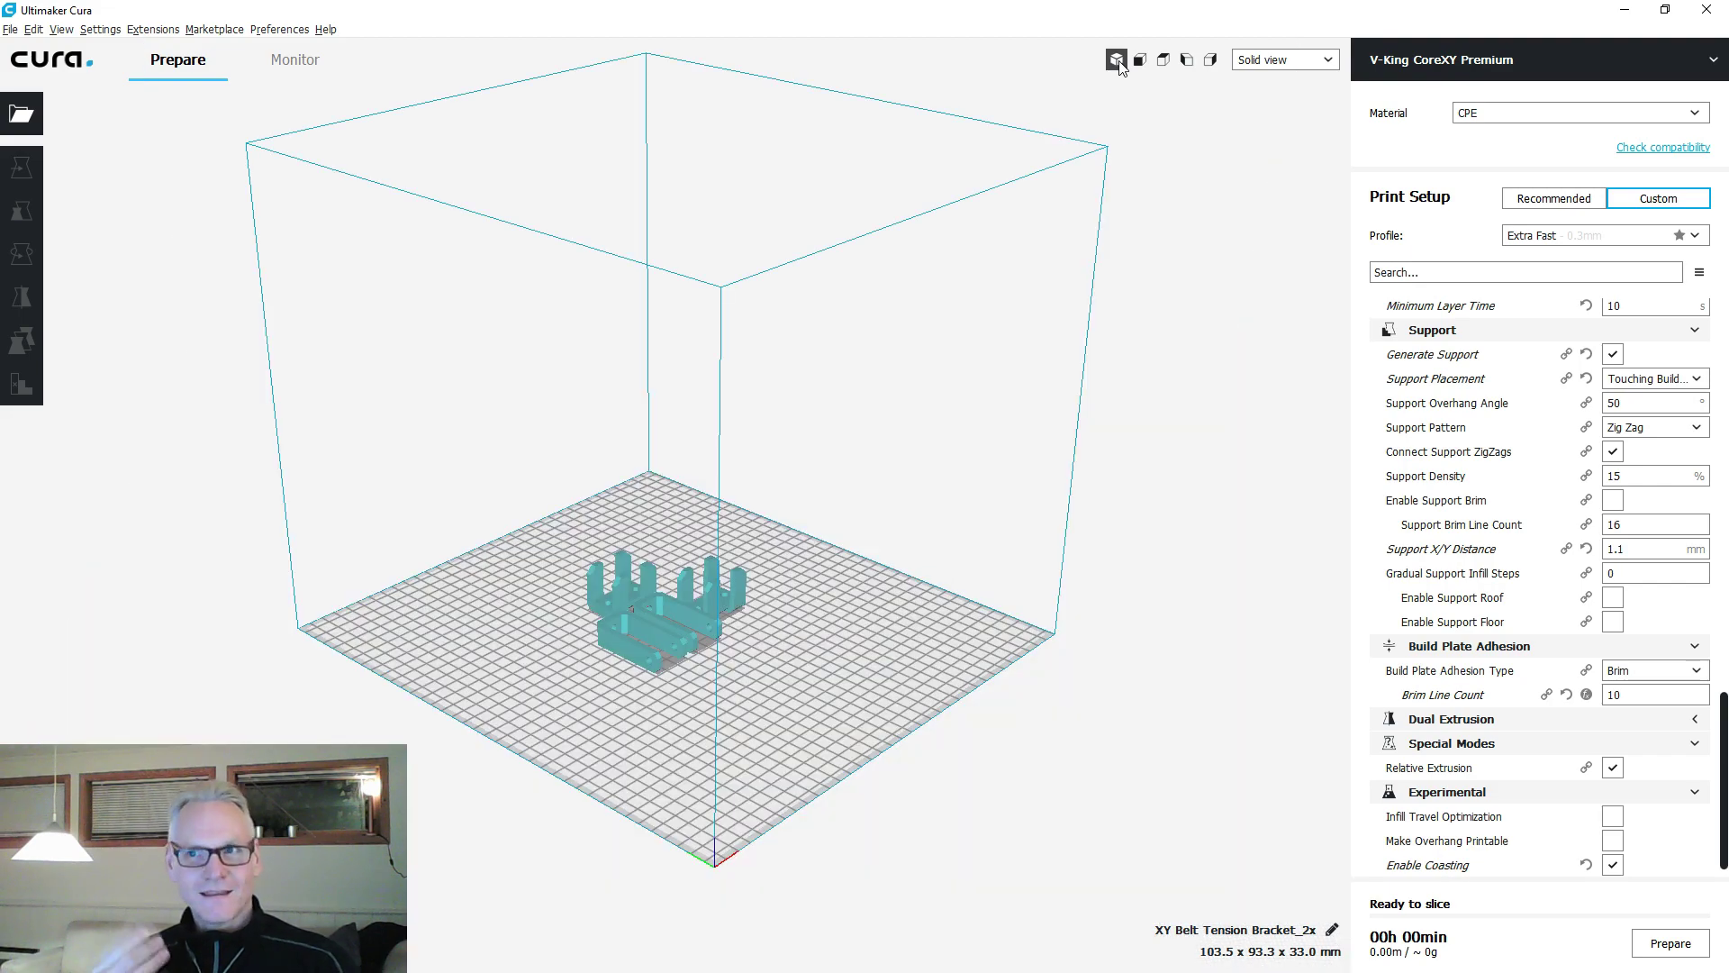